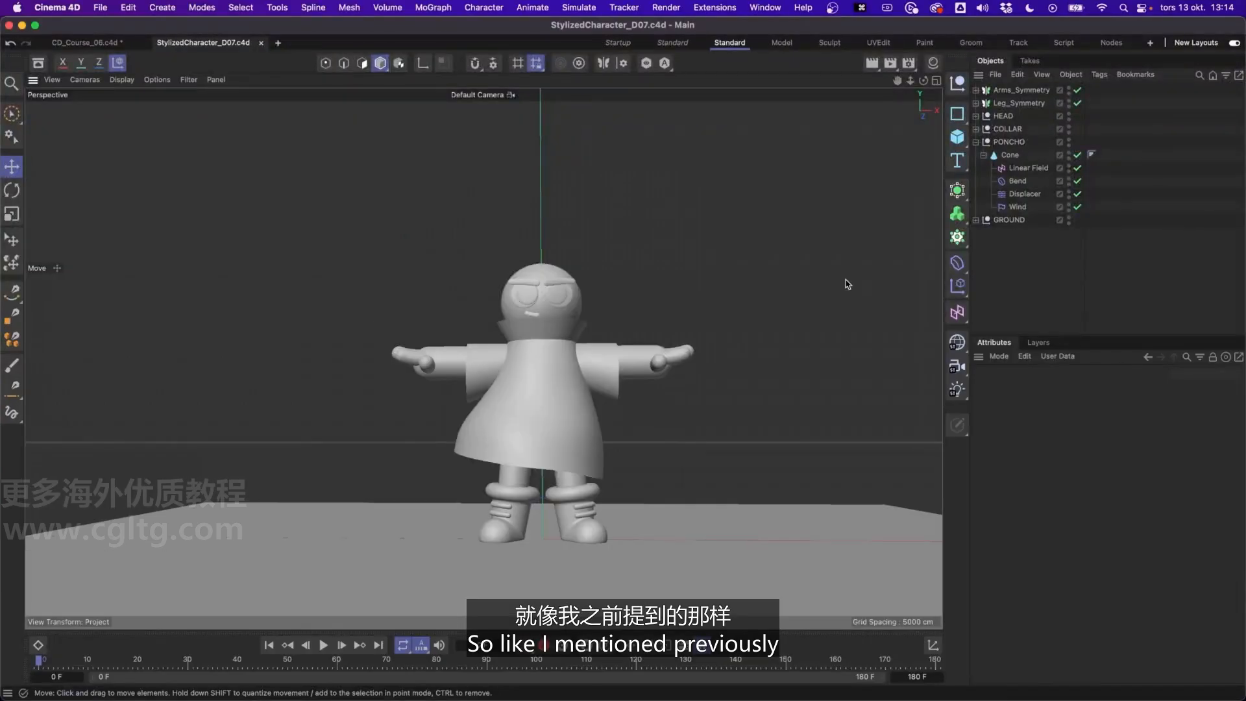
pyautogui.keyDown('alt'); pyautogui.moveTo(487, 359); pyautogui.dragTo(483, 367); pyautogui.keyUp('alt')
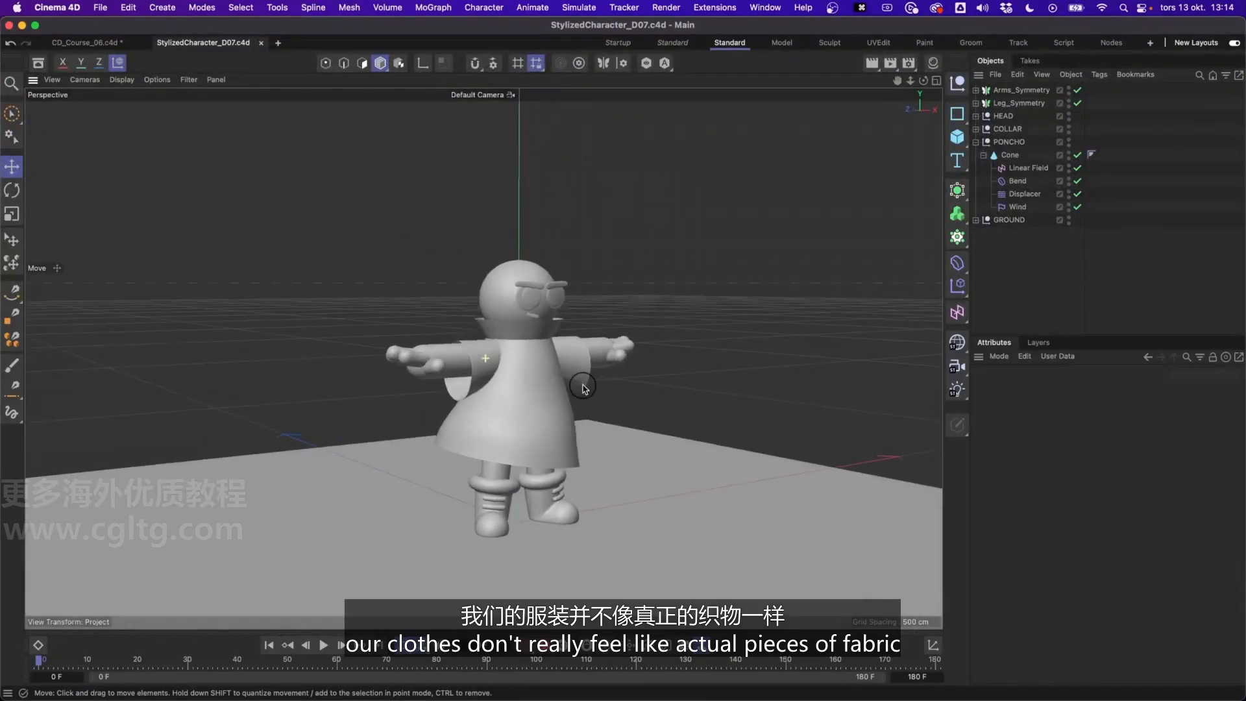
pyautogui.keyDown('alt'); pyautogui.moveTo(483, 368); pyautogui.dragTo(485, 298, button='right'); pyautogui.keyUp('alt')
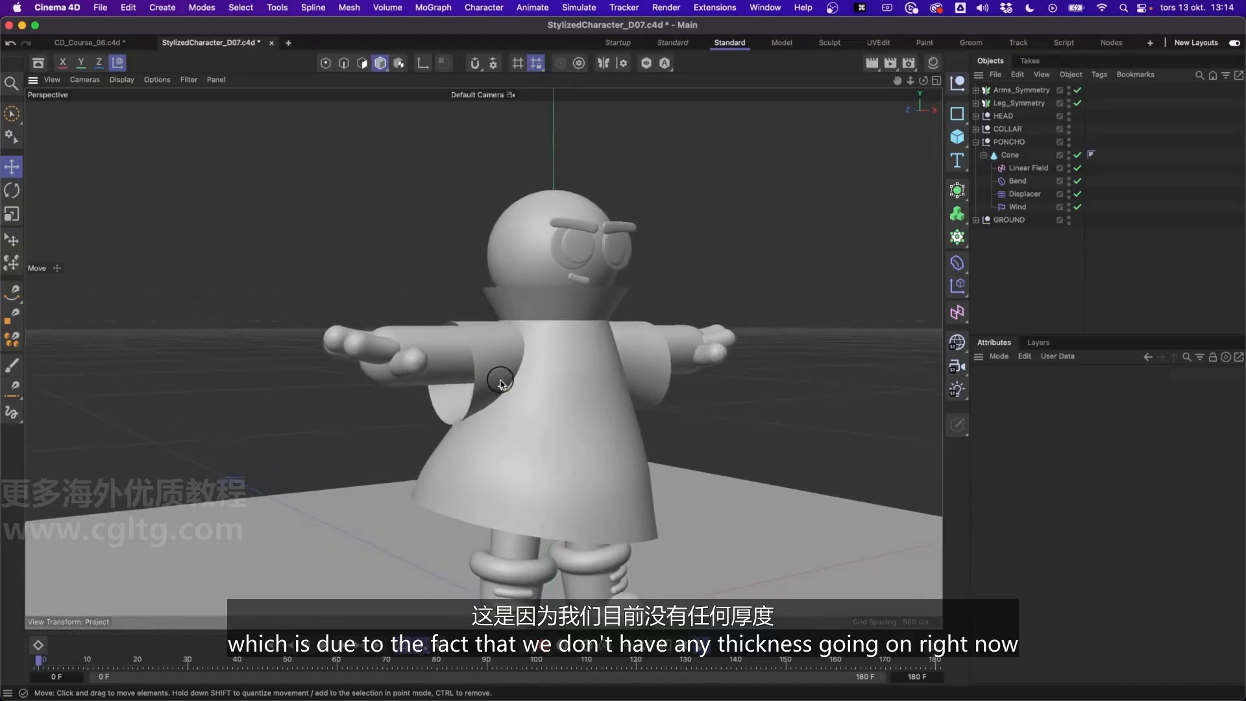
pyautogui.keyDown('alt'); pyautogui.moveTo(502, 383); pyautogui.dragTo(547, 387); pyautogui.keyUp('alt')
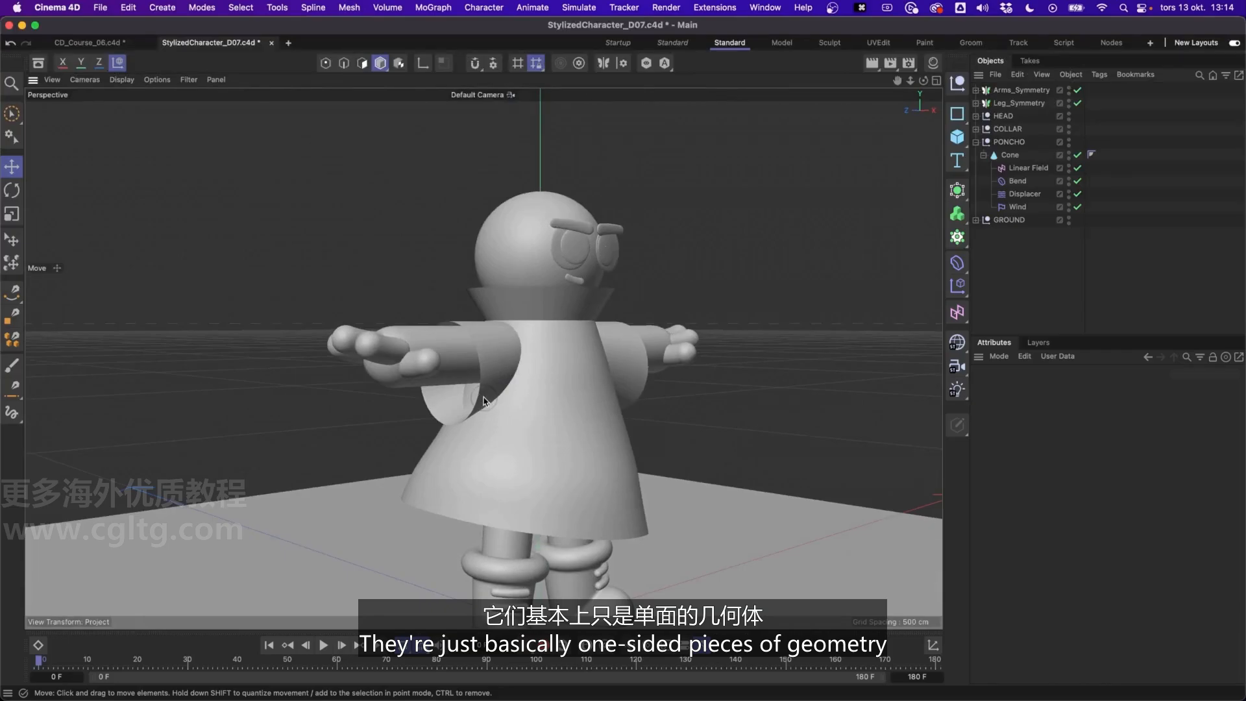
pyautogui.scroll(4, 484, 401)
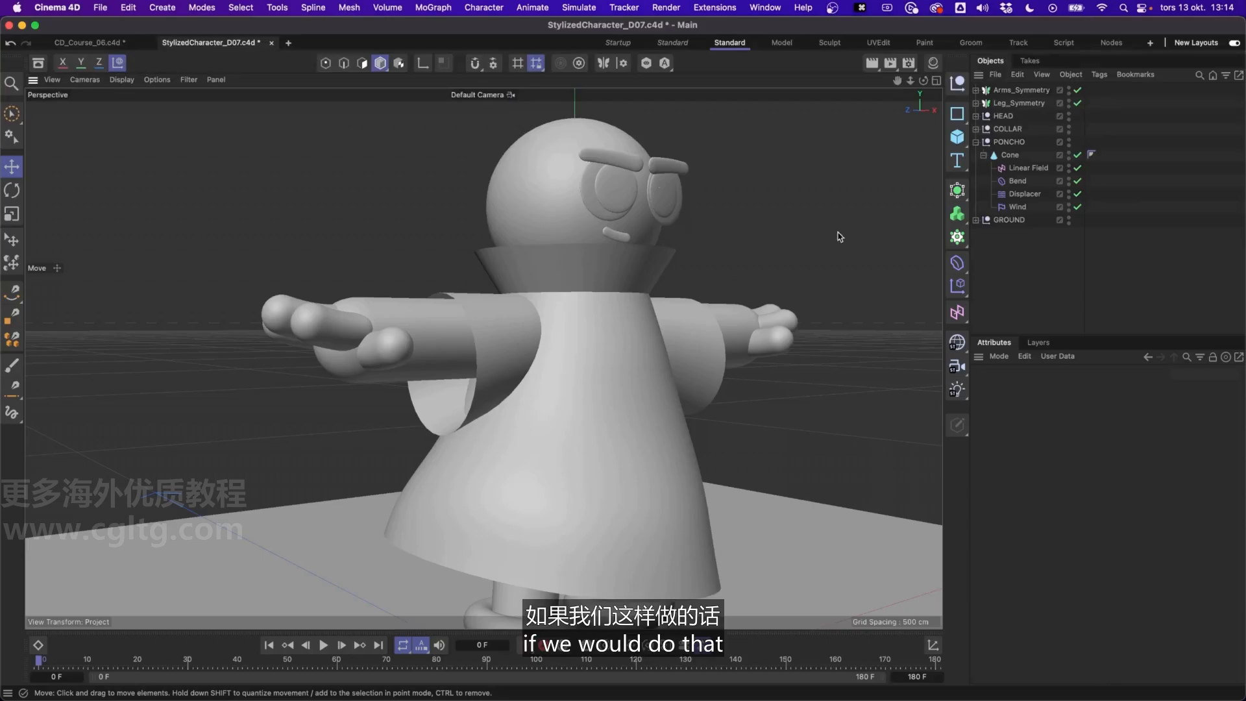
# Try changing the bottom radius of the poncho's cone and undo the change
pyautogui.click(1011, 156)
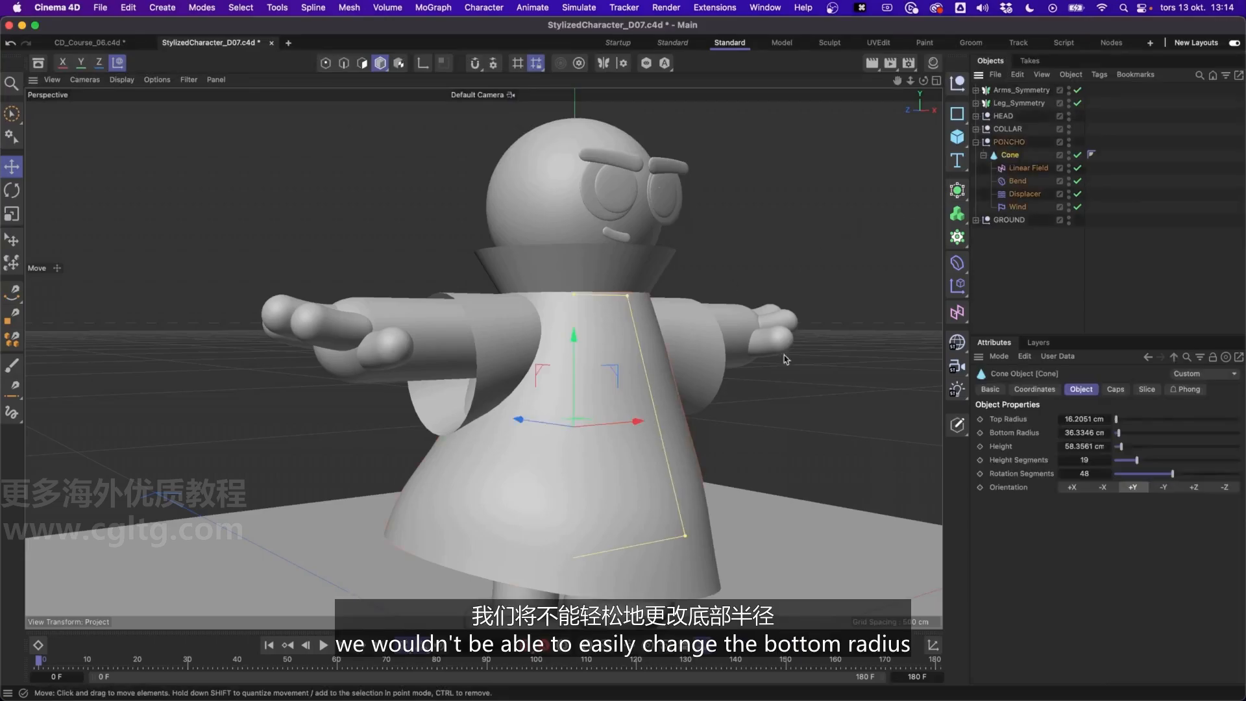
pyautogui.moveTo(684, 538)
pyautogui.mouseDown()
pyautogui.moveTo(746, 606)
pyautogui.moveTo(691, 537)
pyautogui.mouseUp()
pyautogui.press('super+z')
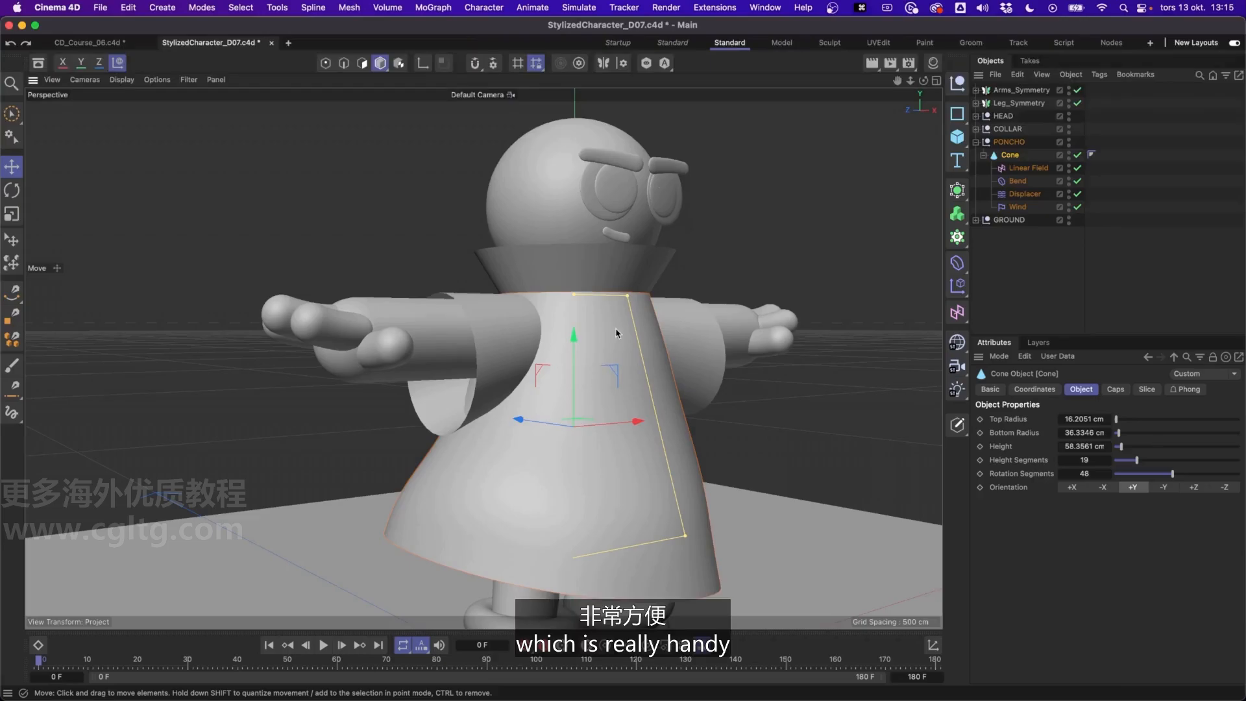
# Add a Cloth Surface generator as the parent of the poncho's cone
pyautogui.moveTo(602, 370)
pyautogui.keyDown('alt'); pyautogui.mouseDown()
pyautogui.moveTo(587, 370)
pyautogui.moveTo(623, 362)
pyautogui.moveTo(591, 364)
pyautogui.mouseUp(); pyautogui.keyUp('alt')
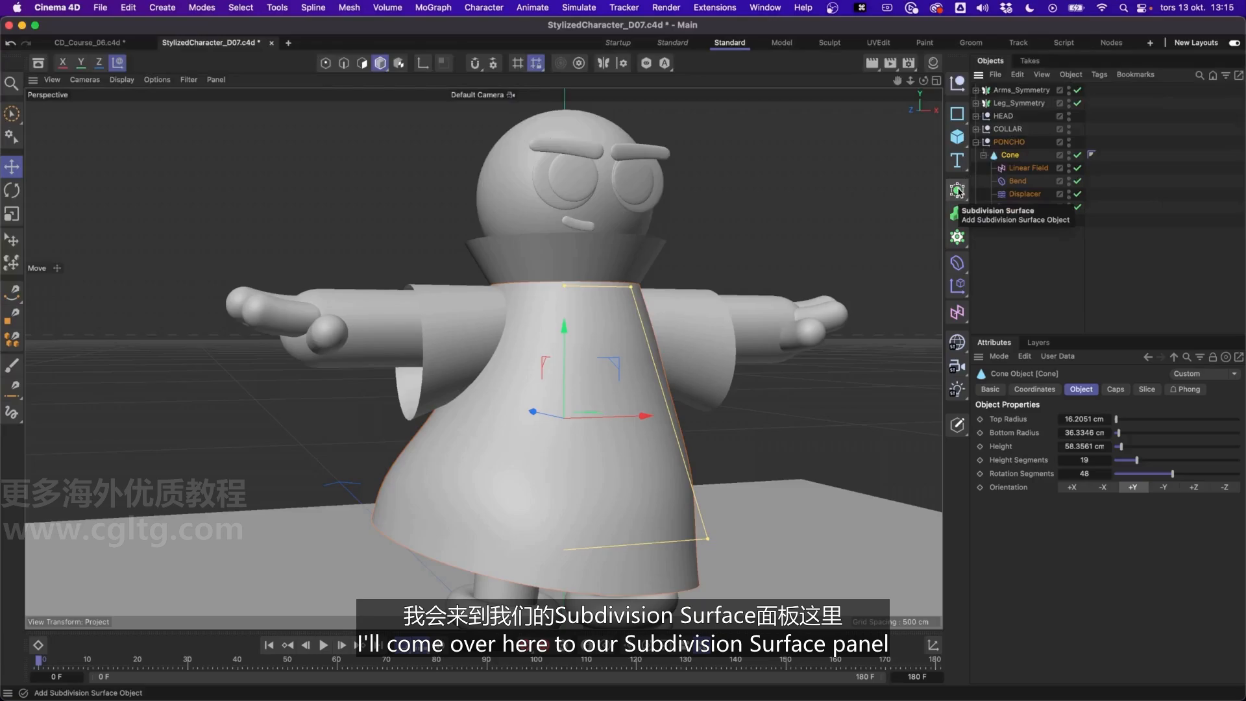
pyautogui.moveTo(958, 189); pyautogui.dragTo(1131, 216)
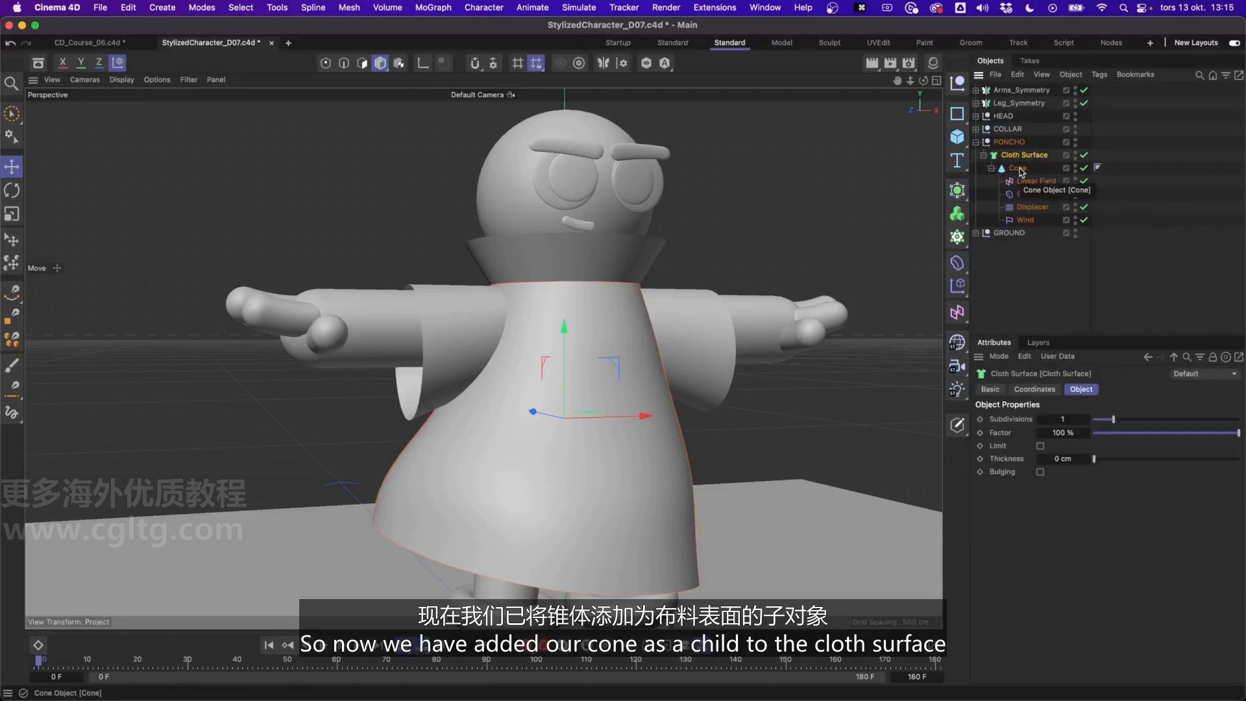
pyautogui.keyDown('alt'); pyautogui.moveTo(602, 477); pyautogui.dragTo(604, 466, button='middle'); pyautogui.keyUp('alt')
pyautogui.keyDown('alt'); pyautogui.moveTo(604, 467); pyautogui.dragTo(669, 331); pyautogui.keyUp('alt')
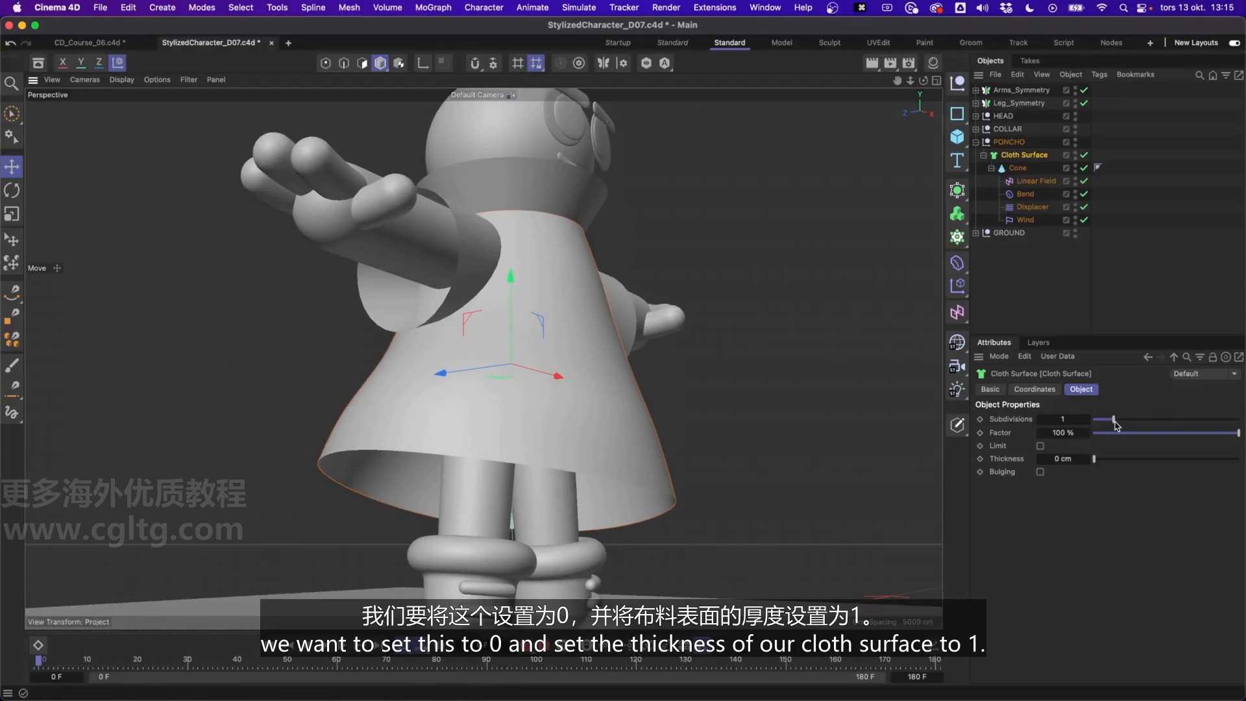
# Set the poncho's Cloth Surface to 0 subdivisions and a thickness of 1 cm
pyautogui.moveTo(1114, 421); pyautogui.dragTo(1062, 425)
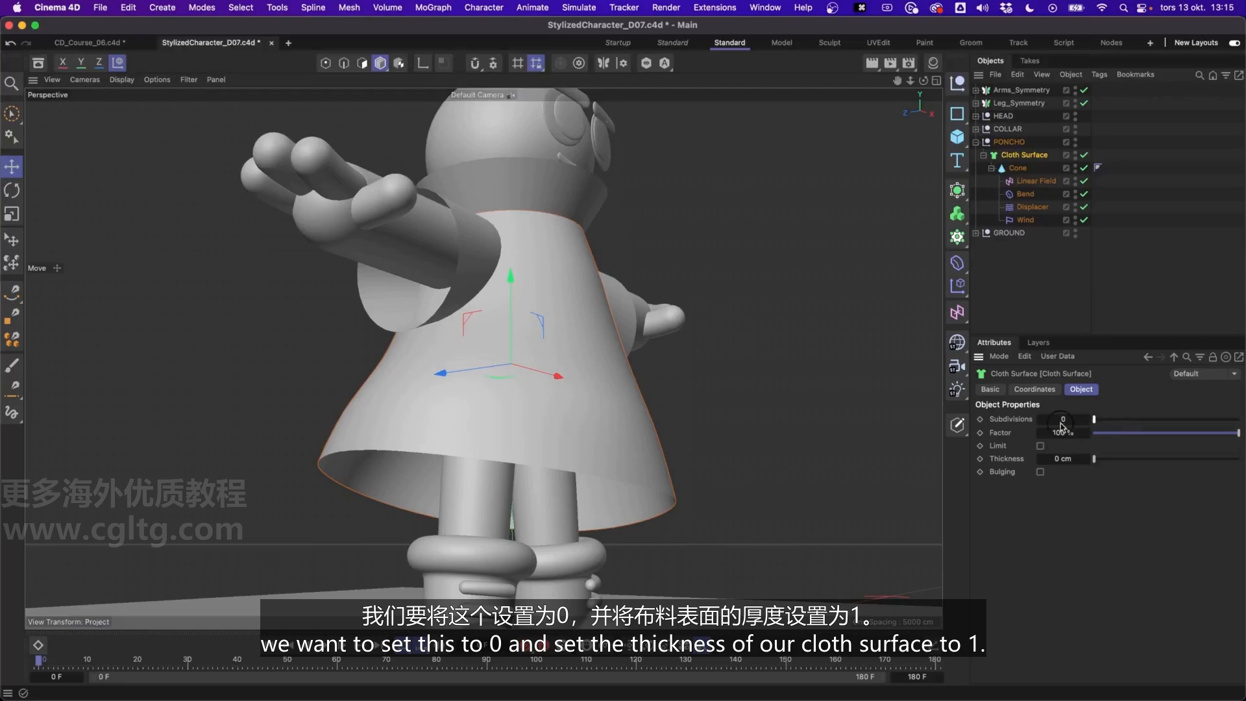
pyautogui.click(1065, 460)
pyautogui.write('1')
pyautogui.press('Return')
pyautogui.moveTo(1072, 462)
pyautogui.mouseDown()
pyautogui.moveTo(1097, 459)
pyautogui.moveTo(1069, 459)
pyautogui.mouseUp()
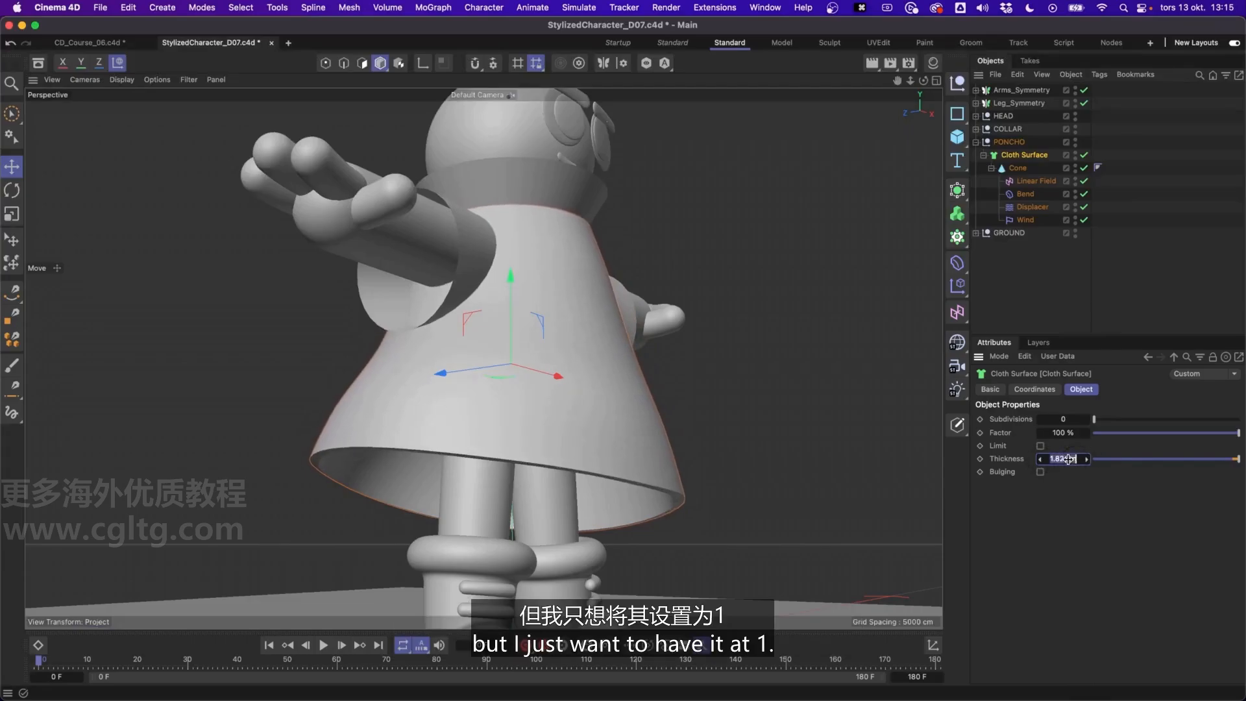
pyautogui.write('1')
pyautogui.press('Return')
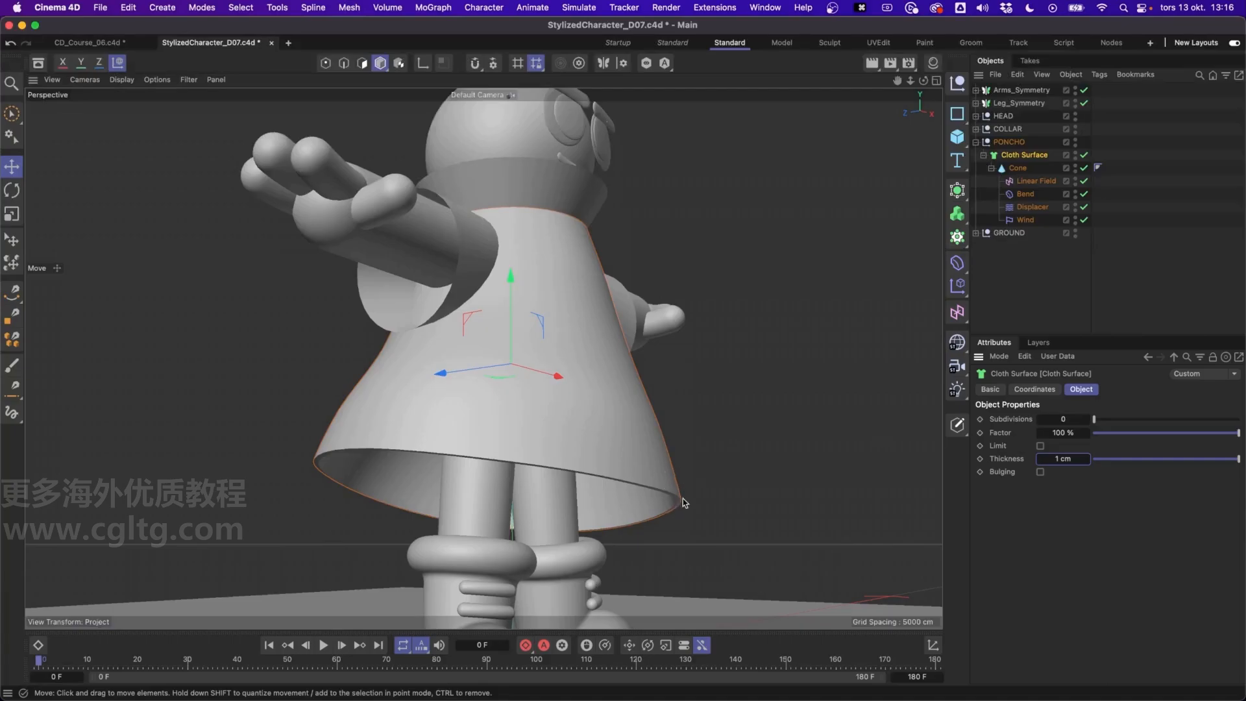
# Add a Subdivision Surface as the parent of the poncho's Cloth Surface to smooth its edges
pyautogui.scroll(5, 683, 502)
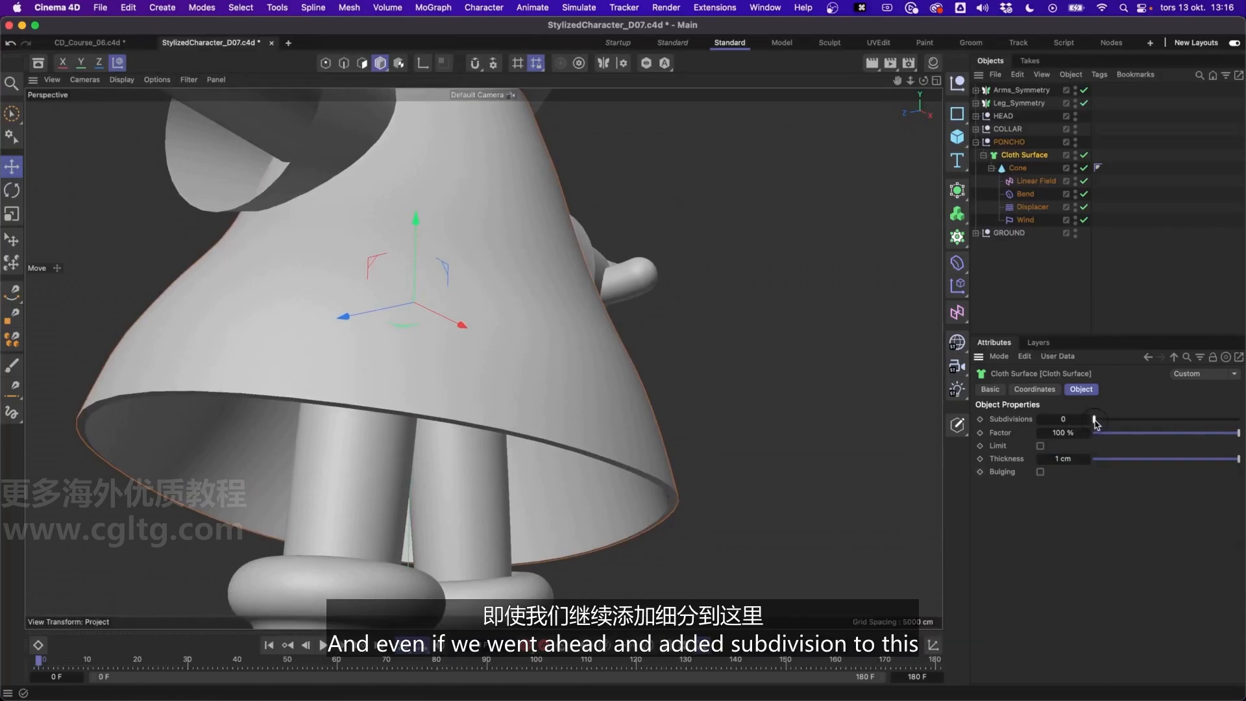
pyautogui.moveTo(1095, 421); pyautogui.dragTo(1027, 437)
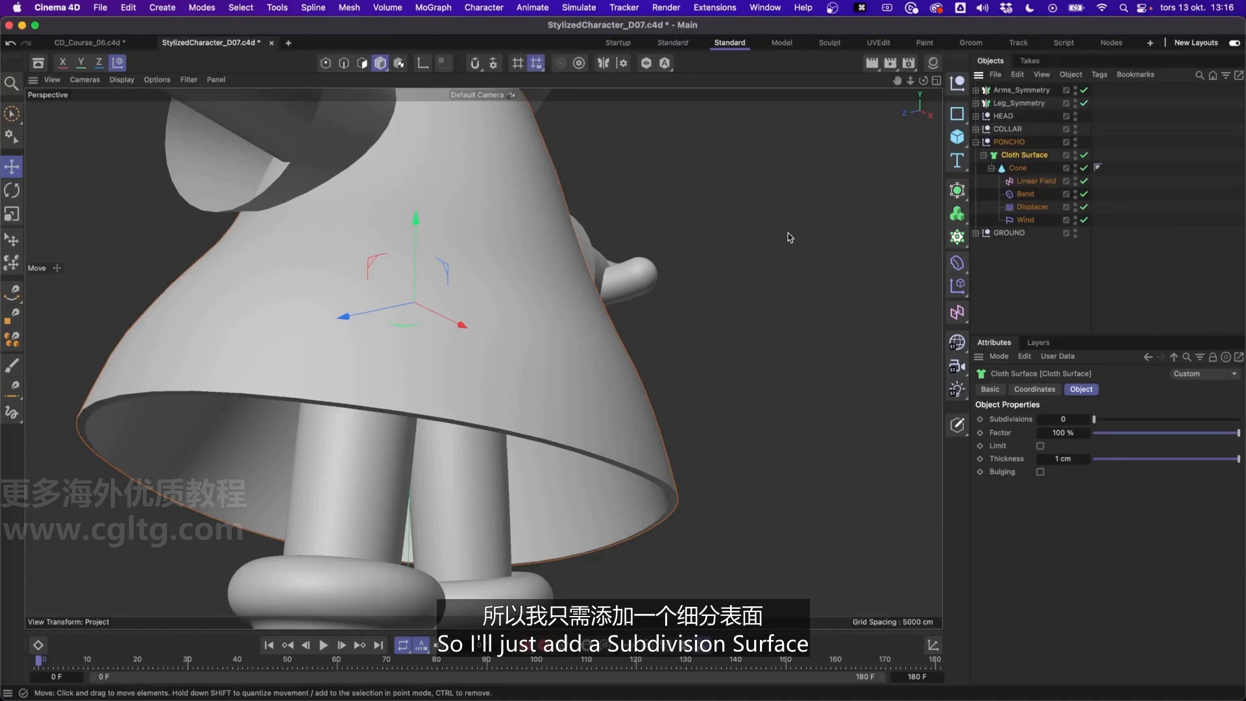
pyautogui.keyDown('alt'); pyautogui.click(958, 190); pyautogui.keyUp('alt')
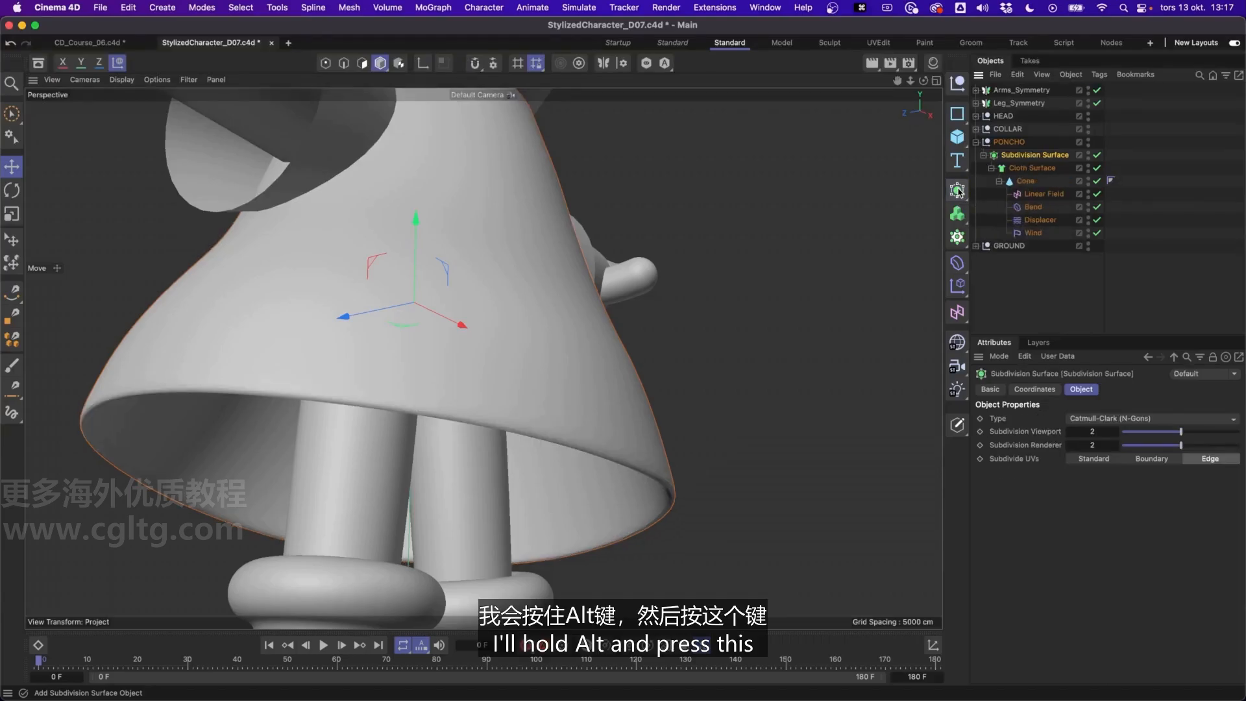
# Show mesh lines in the viewport to inspect the subdivided poncho, and restore the shaded display without lines
pyautogui.keyDown('alt'); pyautogui.moveTo(446, 312); pyautogui.dragTo(551, 426); pyautogui.keyUp('alt')
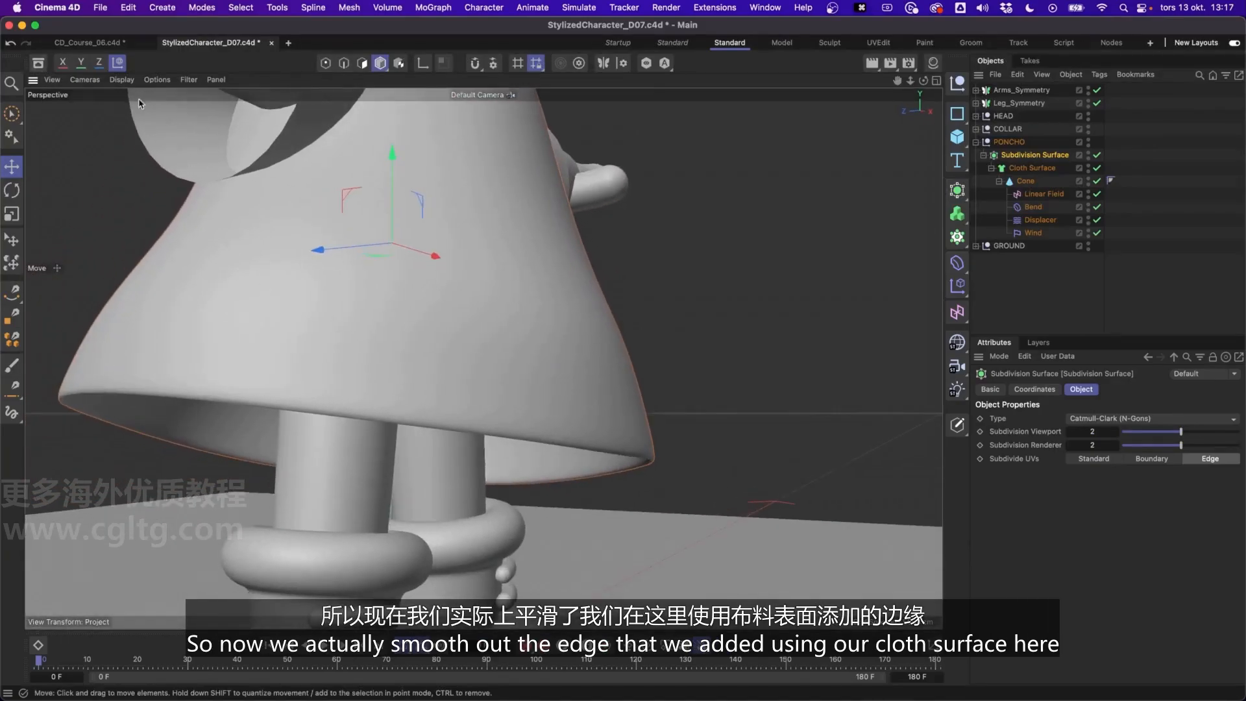
pyautogui.click(121, 79)
pyautogui.click(140, 128)
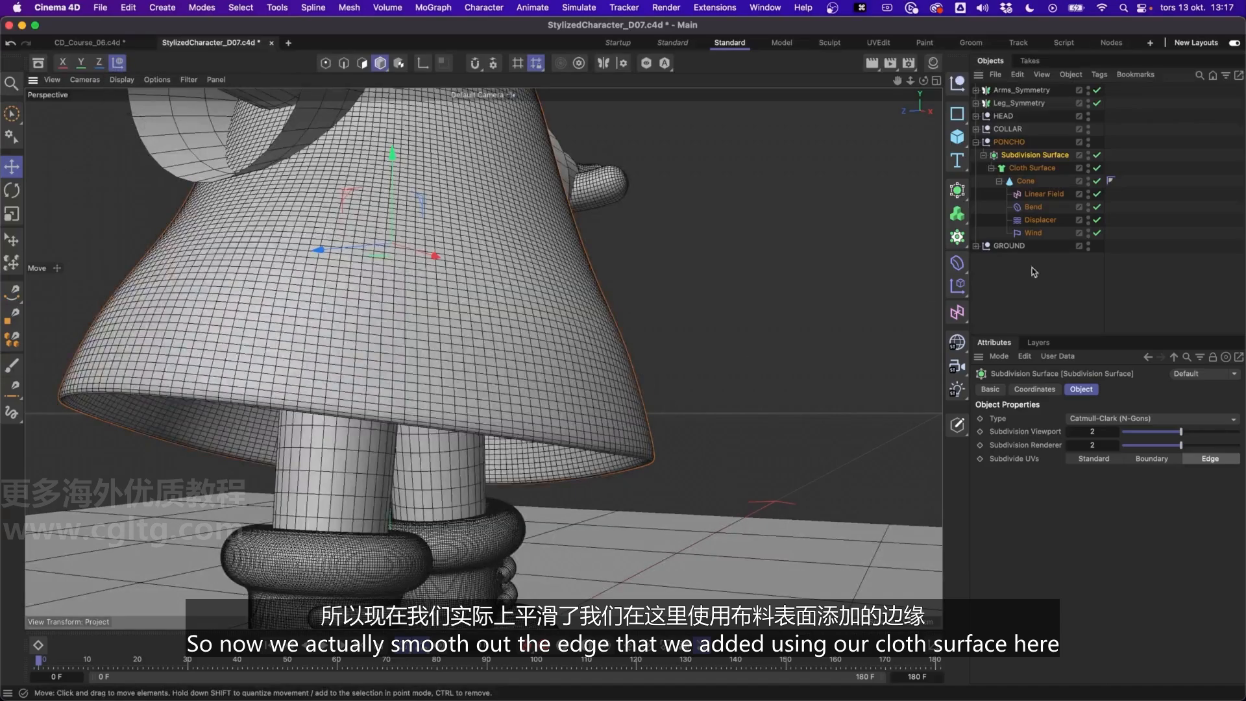
pyautogui.moveTo(624, 401)
pyautogui.keyDown('alt'); pyautogui.mouseDown()
pyautogui.moveTo(661, 365)
pyautogui.moveTo(656, 344)
pyautogui.moveTo(621, 398)
pyautogui.moveTo(504, 392)
pyautogui.mouseUp(); pyautogui.keyUp('alt')
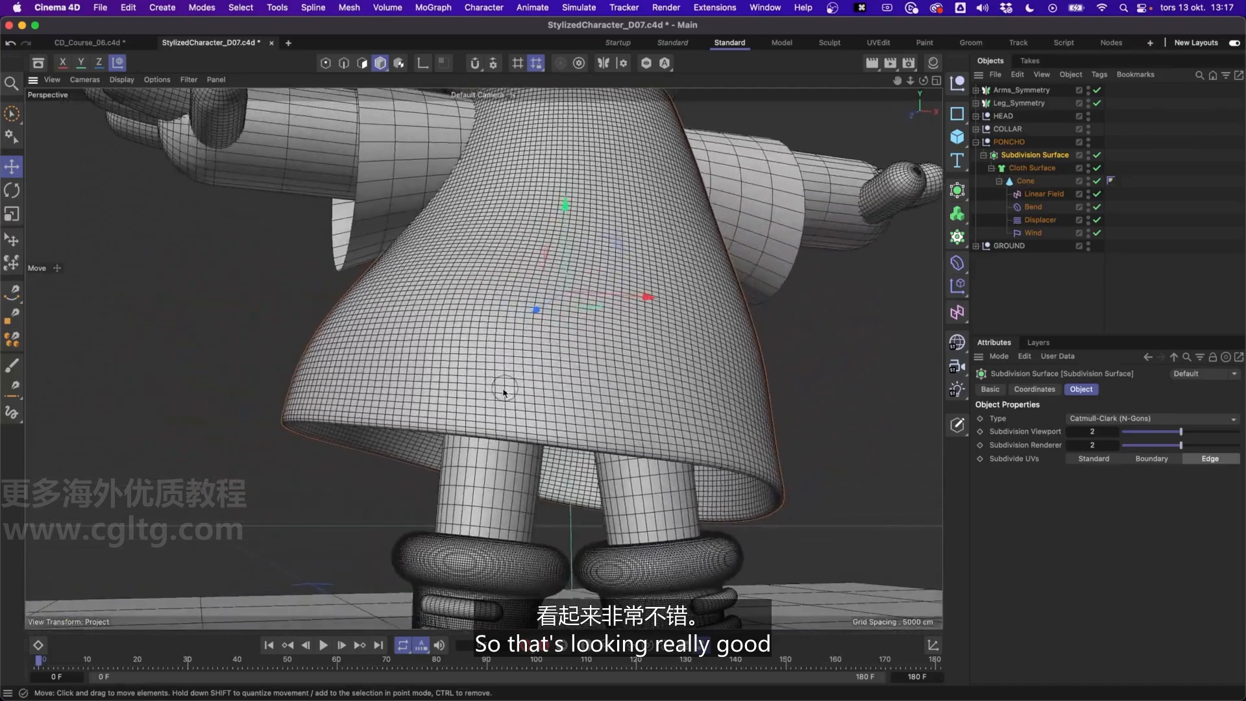
pyautogui.click(121, 79)
pyautogui.click(139, 115)
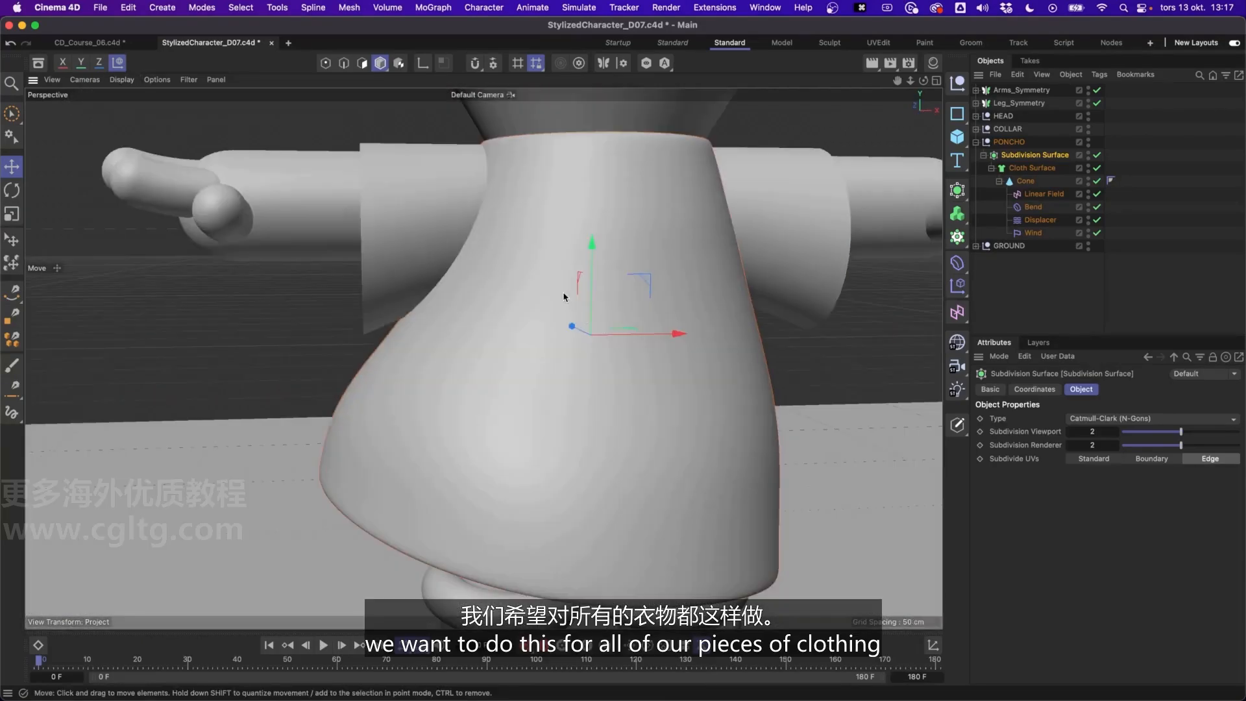
# Expand the Arms_Symmetry hierarchy and collapse the Thumb and Middle_Finger groups inside it
pyautogui.keyDown('alt'); pyautogui.moveTo(565, 296); pyautogui.dragTo(596, 362, button='middle'); pyautogui.keyUp('alt')
pyautogui.moveTo(595, 361)
pyautogui.keyDown('alt'); pyautogui.mouseDown()
pyautogui.moveTo(576, 331)
pyautogui.moveTo(552, 330)
pyautogui.mouseUp(); pyautogui.keyUp('alt')
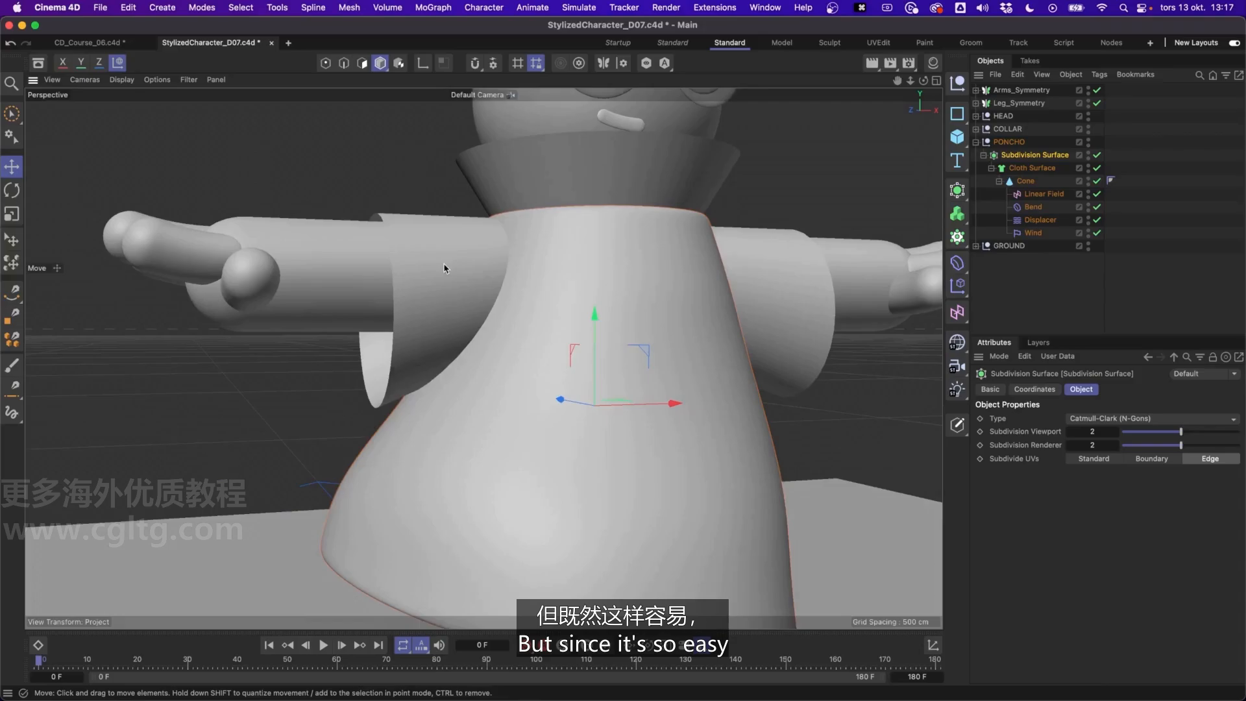
pyautogui.click(978, 91)
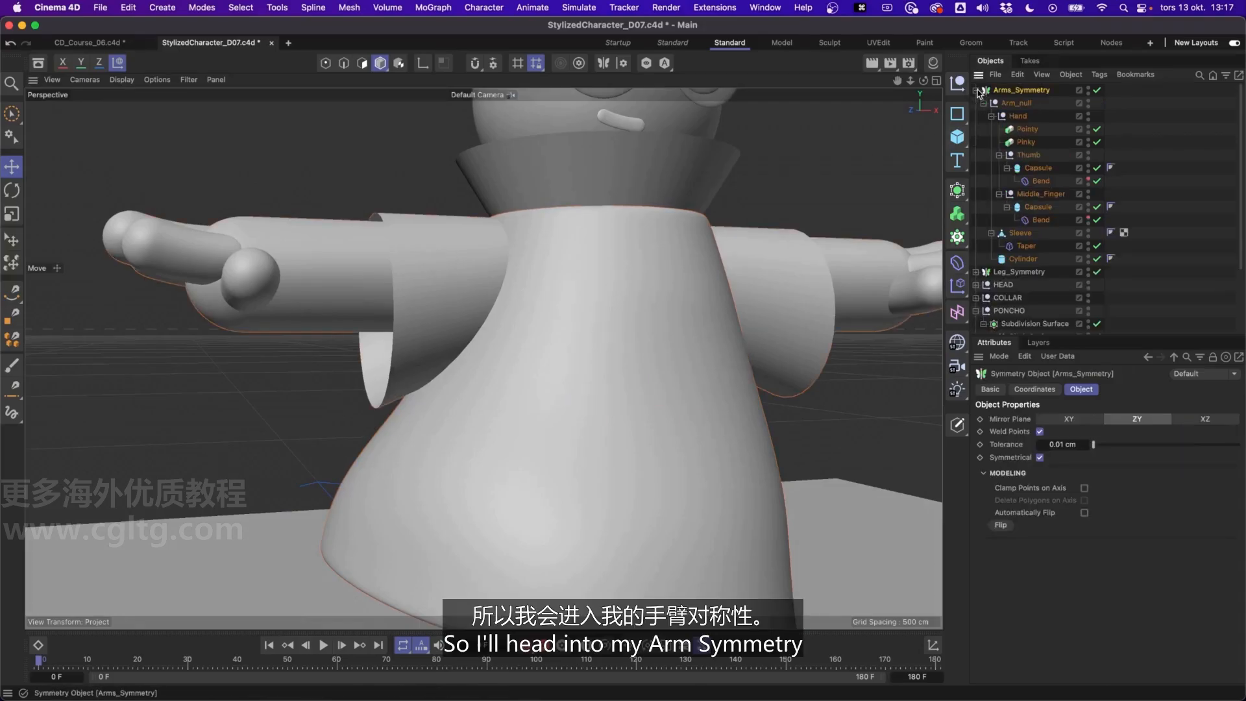
pyautogui.click(1006, 156)
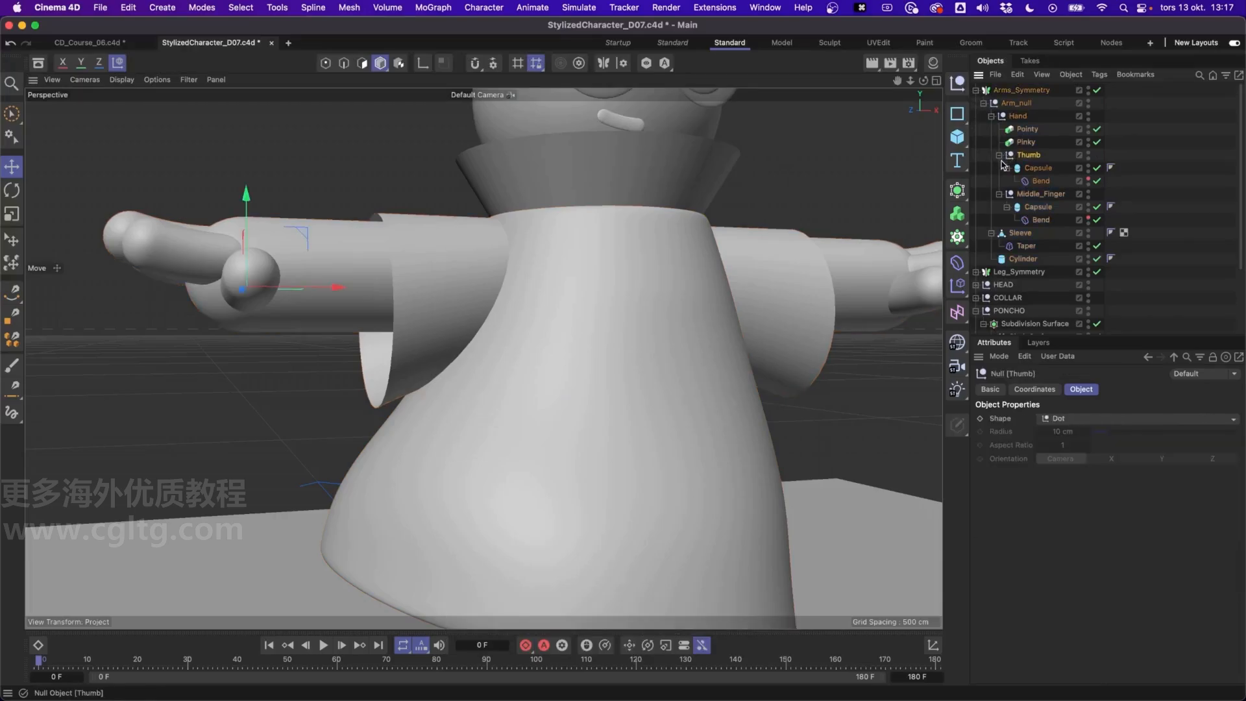
pyautogui.click(999, 156)
pyautogui.click(999, 168)
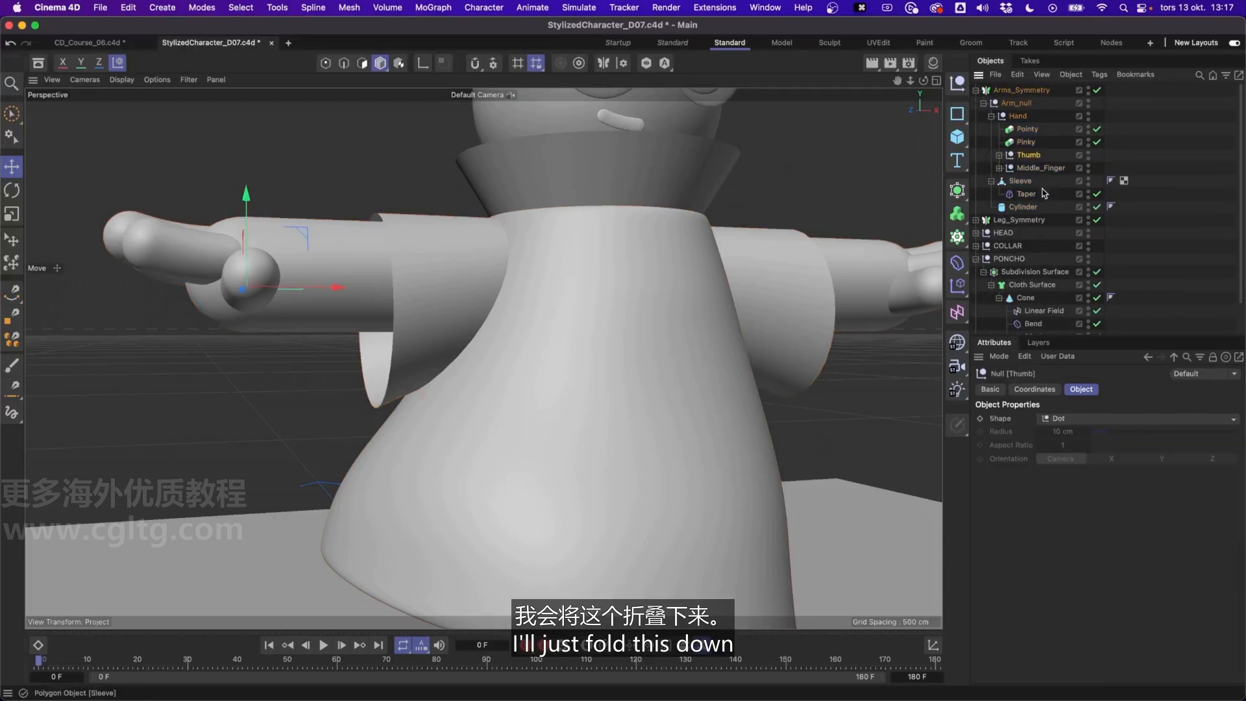
# Make the Sleeve object a child of a new Cloth Surface with 0 subdivisions and a thickness of 1 cm
pyautogui.click(1020, 182)
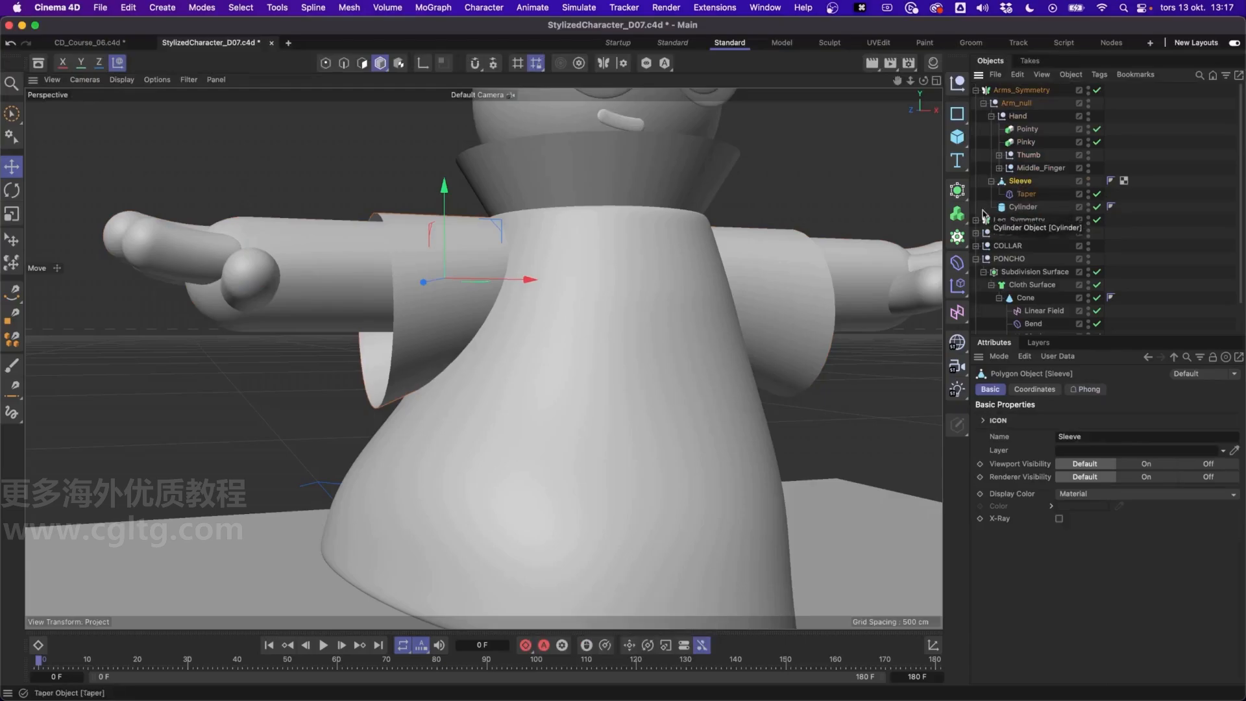
pyautogui.click(957, 190)
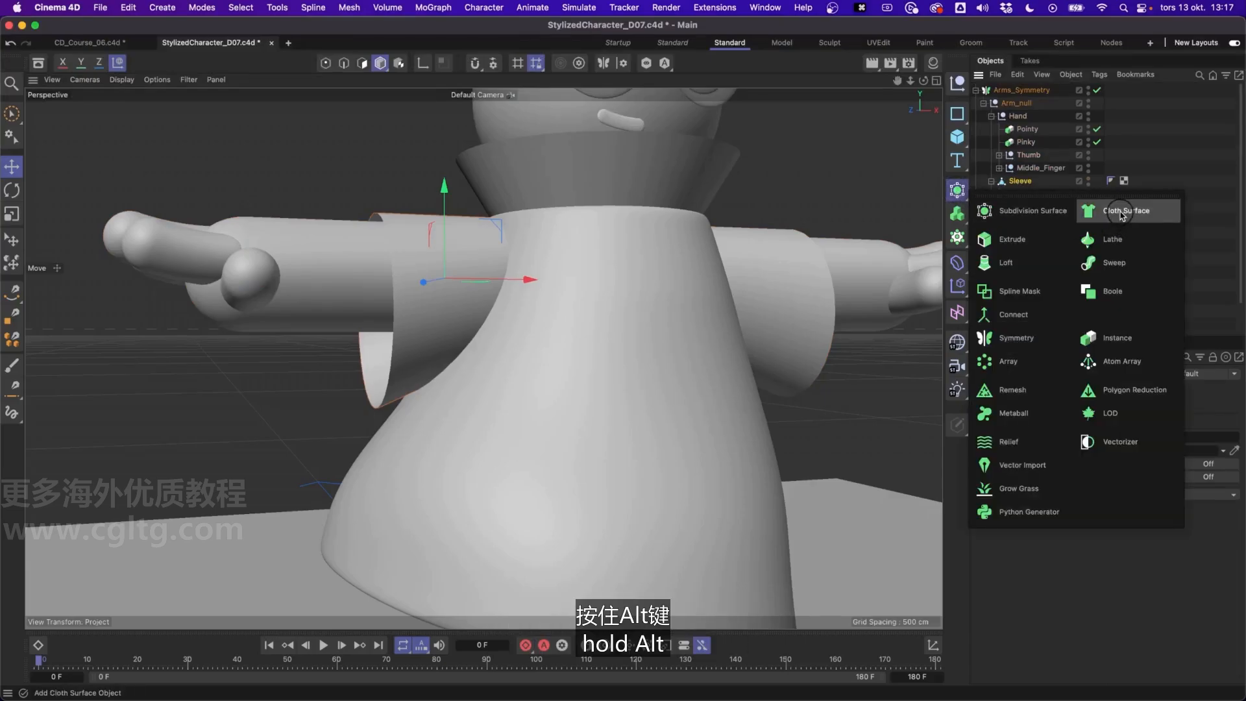
pyautogui.keyDown('alt'); pyautogui.click(1124, 219); pyautogui.keyUp('alt')
pyautogui.moveTo(1098, 422); pyautogui.dragTo(1080, 422)
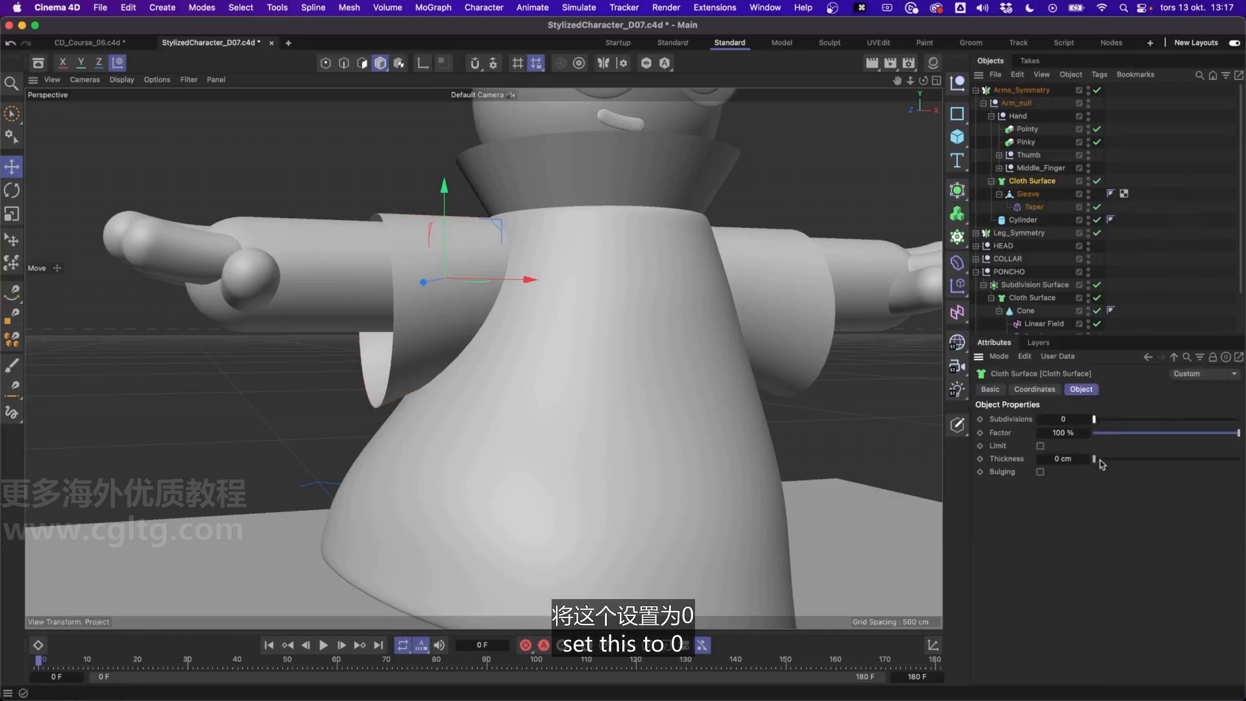
pyautogui.doubleClick(1068, 459)
pyautogui.write('1')
pyautogui.click(1099, 503)
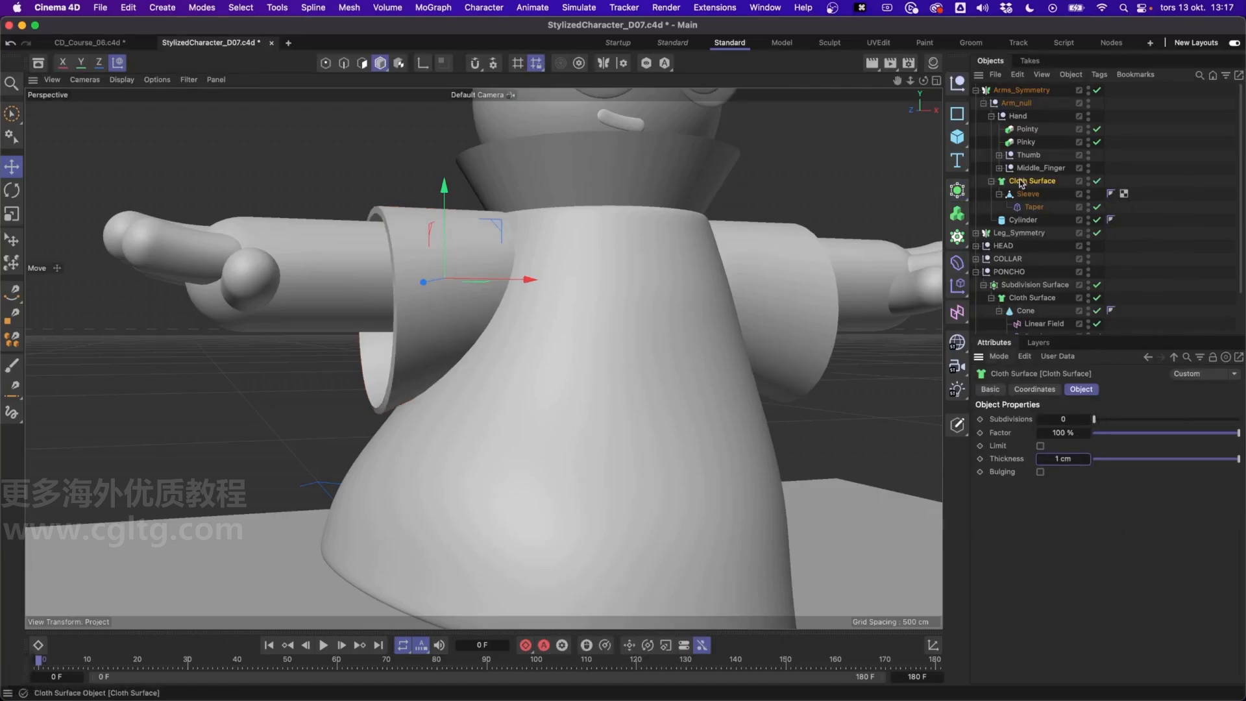
# Add a Subdivision Surface as the parent of the sleeve's Cloth Surface
pyautogui.keyDown('alt'); pyautogui.click(961, 194); pyautogui.keyUp('alt')
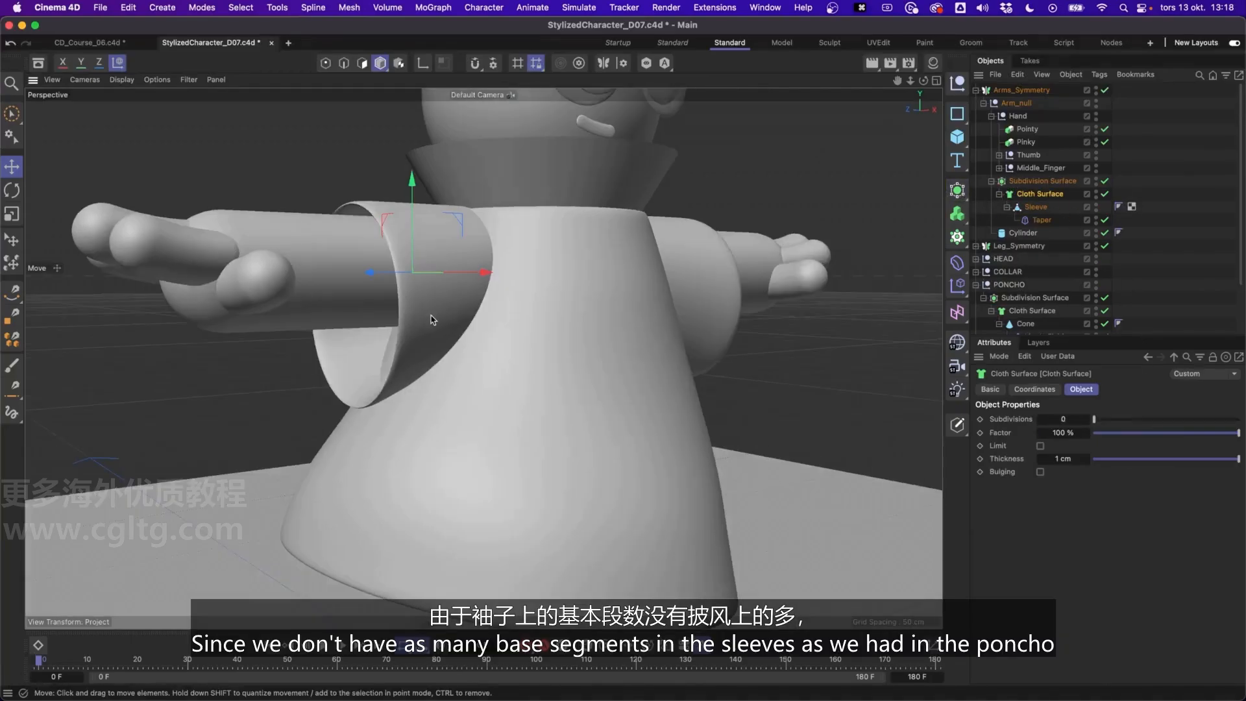
pyautogui.scroll(5, 410, 302)
pyautogui.scroll(2, 411, 302)
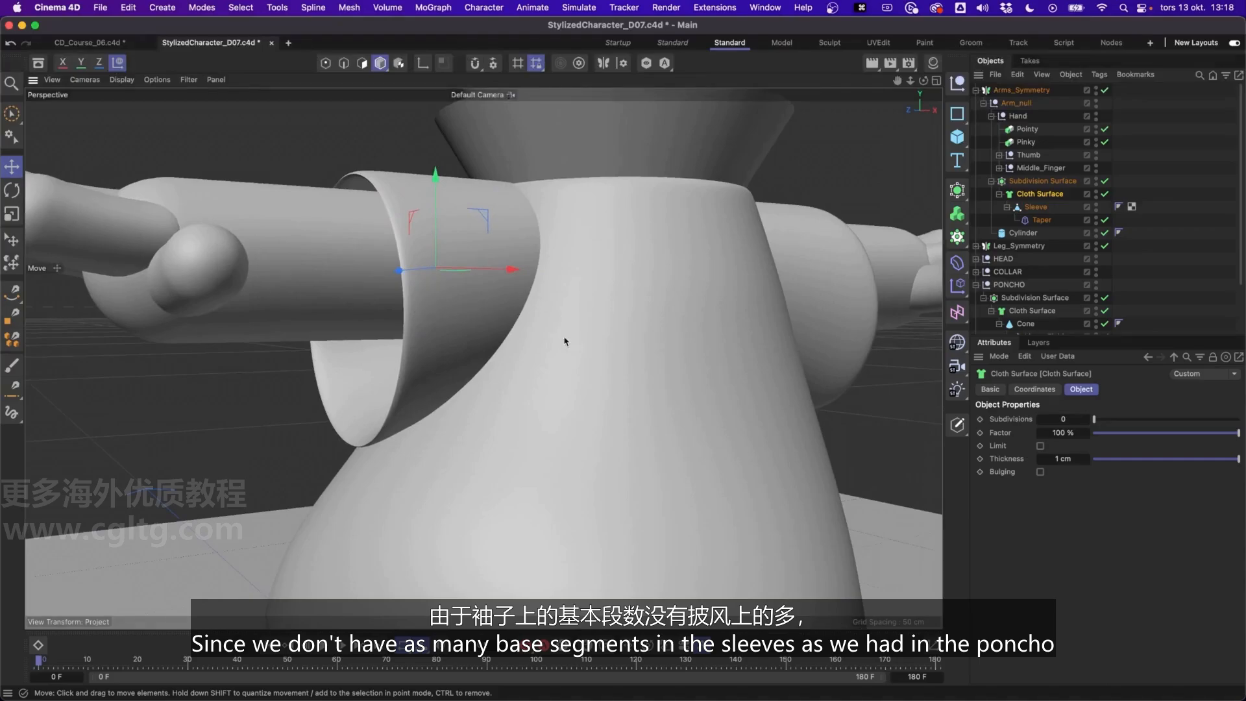
pyautogui.keyDown('alt'); pyautogui.moveTo(565, 342); pyautogui.dragTo(348, 146); pyautogui.keyUp('alt')
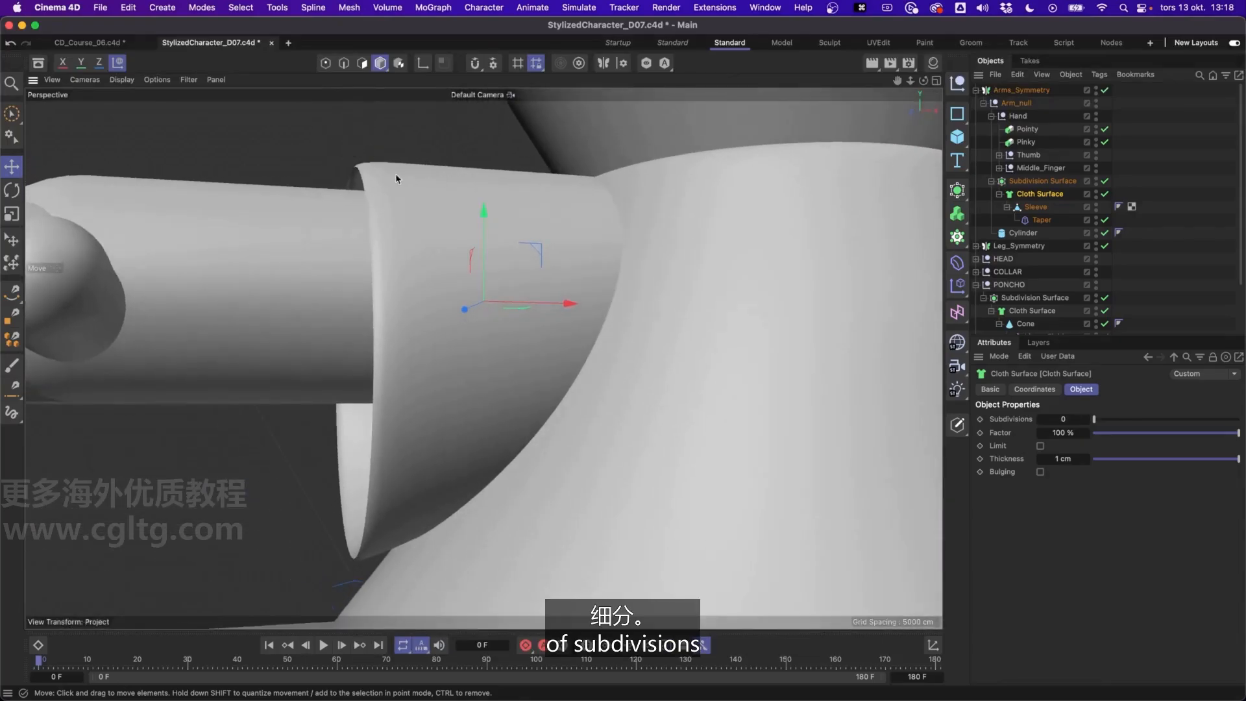
# Set the subdivisions of the sleeve's Cloth Surface to 1, keeping its Subdivision Surface at 2
pyautogui.click(1043, 180)
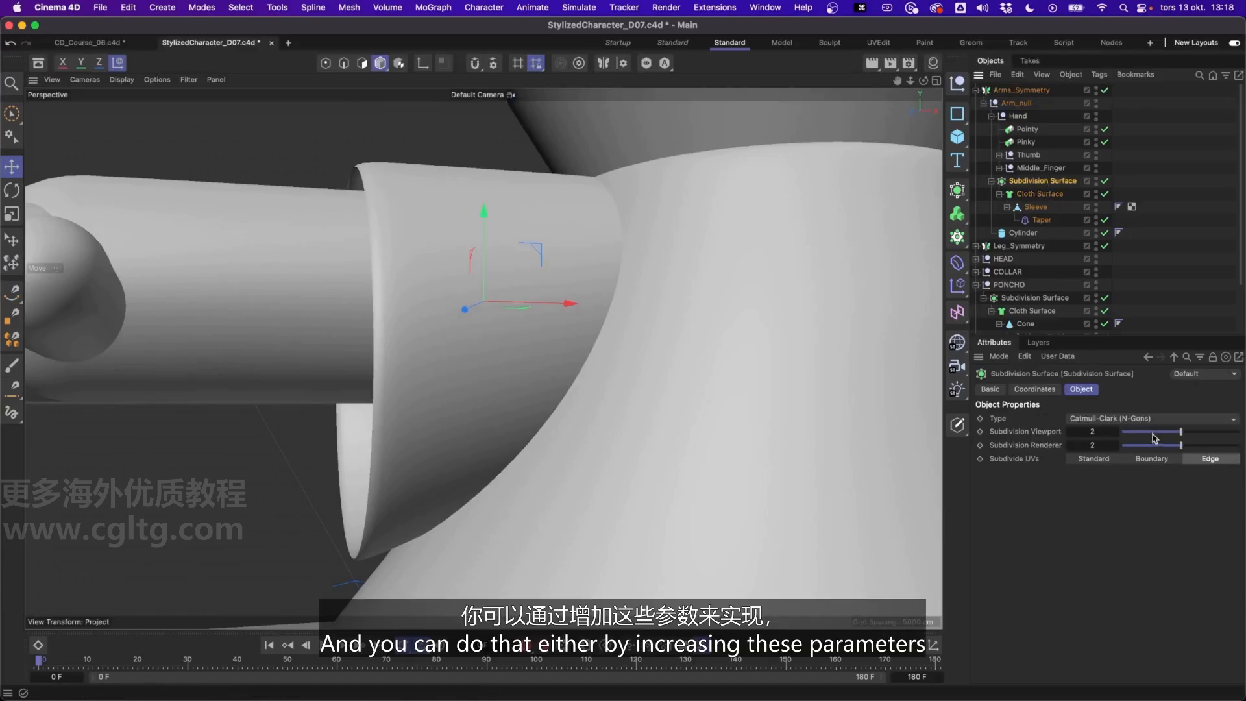
pyautogui.moveTo(1182, 432)
pyautogui.mouseDown()
pyautogui.moveTo(1211, 434)
pyautogui.moveTo(1181, 433)
pyautogui.mouseUp()
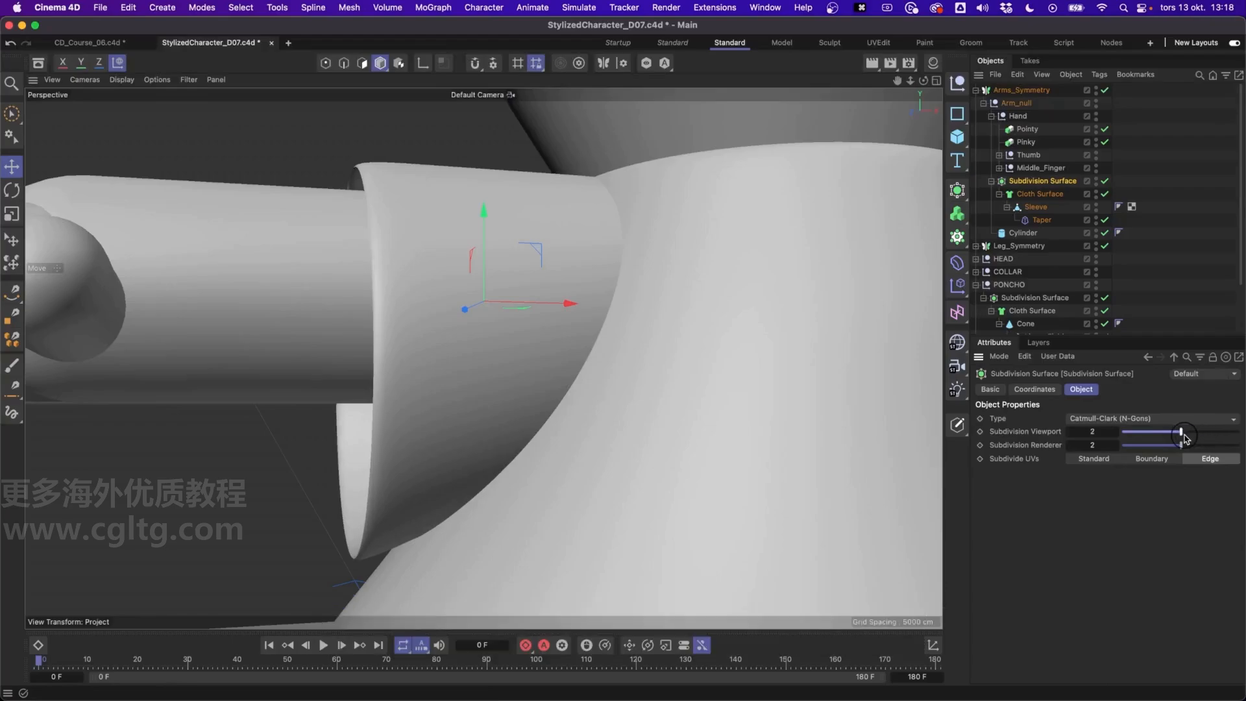
pyautogui.click(1046, 194)
pyautogui.moveTo(1097, 420); pyautogui.dragTo(1065, 423)
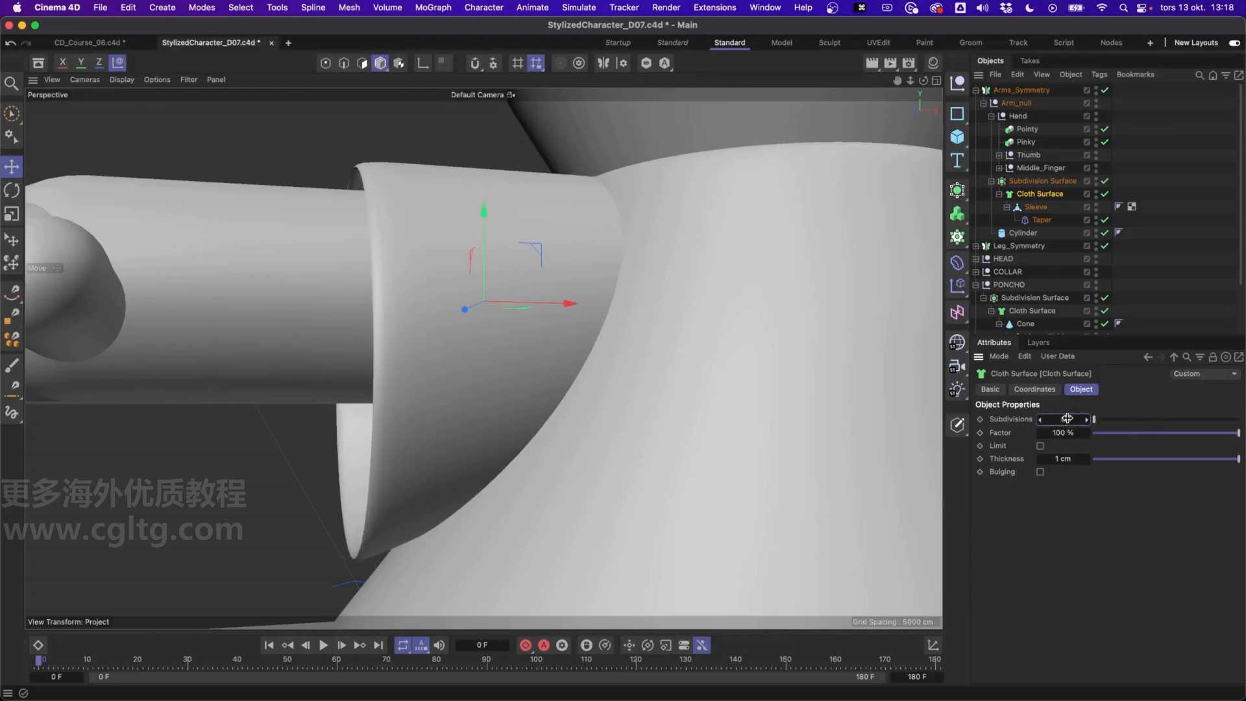
pyautogui.click(1067, 418)
pyautogui.write('1')
pyautogui.press('Return')
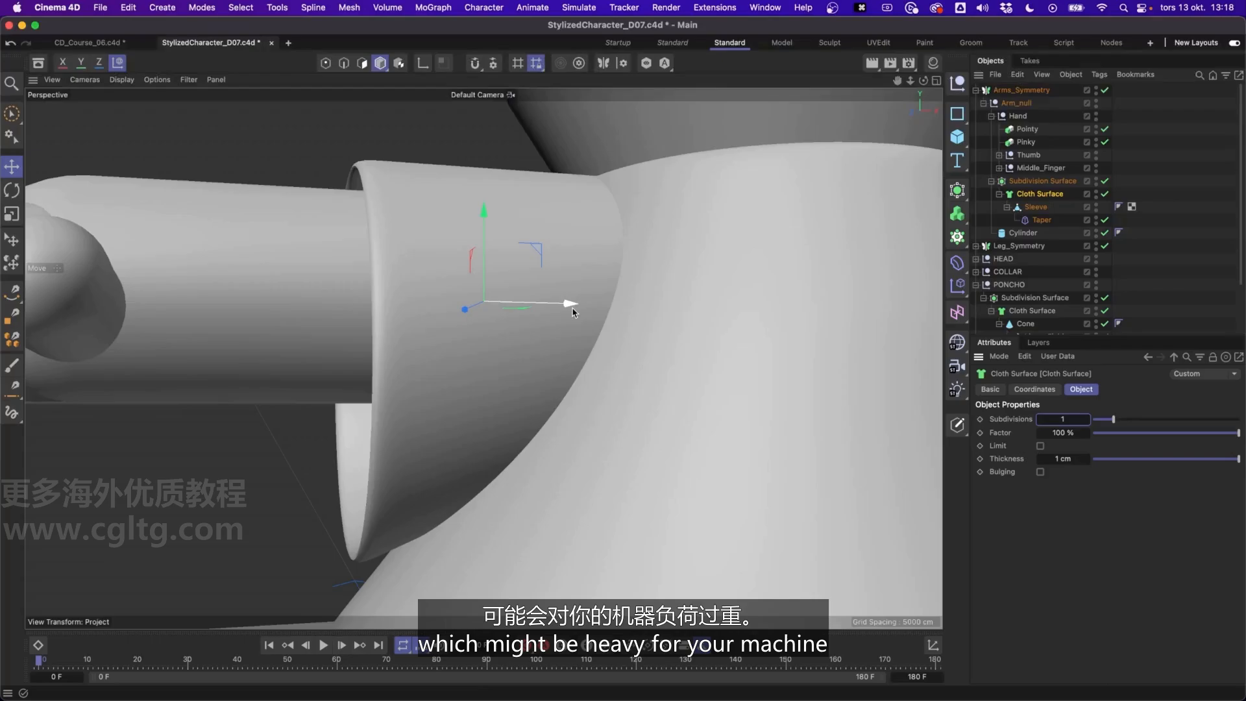
pyautogui.keyDown('alt'); pyautogui.moveTo(615, 301); pyautogui.dragTo(493, 314); pyautogui.keyUp('alt')
pyautogui.scroll(-6, 503, 387)
pyautogui.keyDown('alt'); pyautogui.moveTo(504, 390); pyautogui.dragTo(469, 378); pyautogui.keyUp('alt')
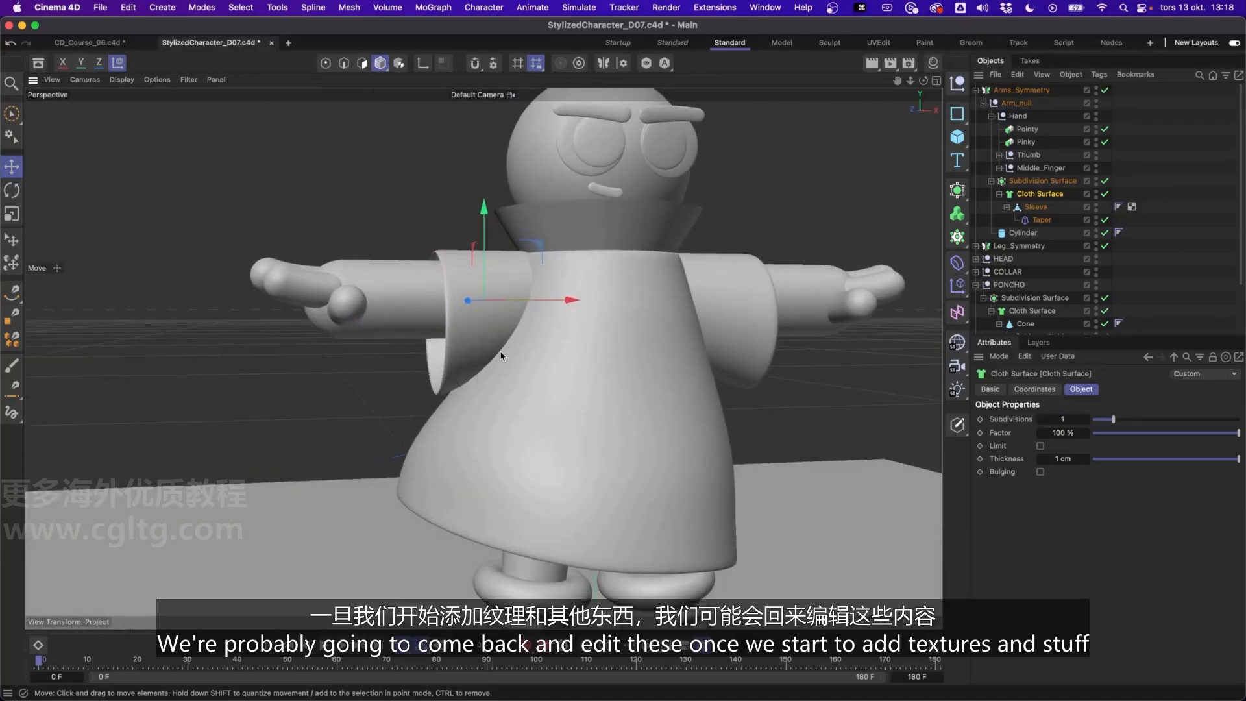
pyautogui.keyDown('alt'); pyautogui.moveTo(552, 288); pyautogui.dragTo(493, 303); pyautogui.keyUp('alt')
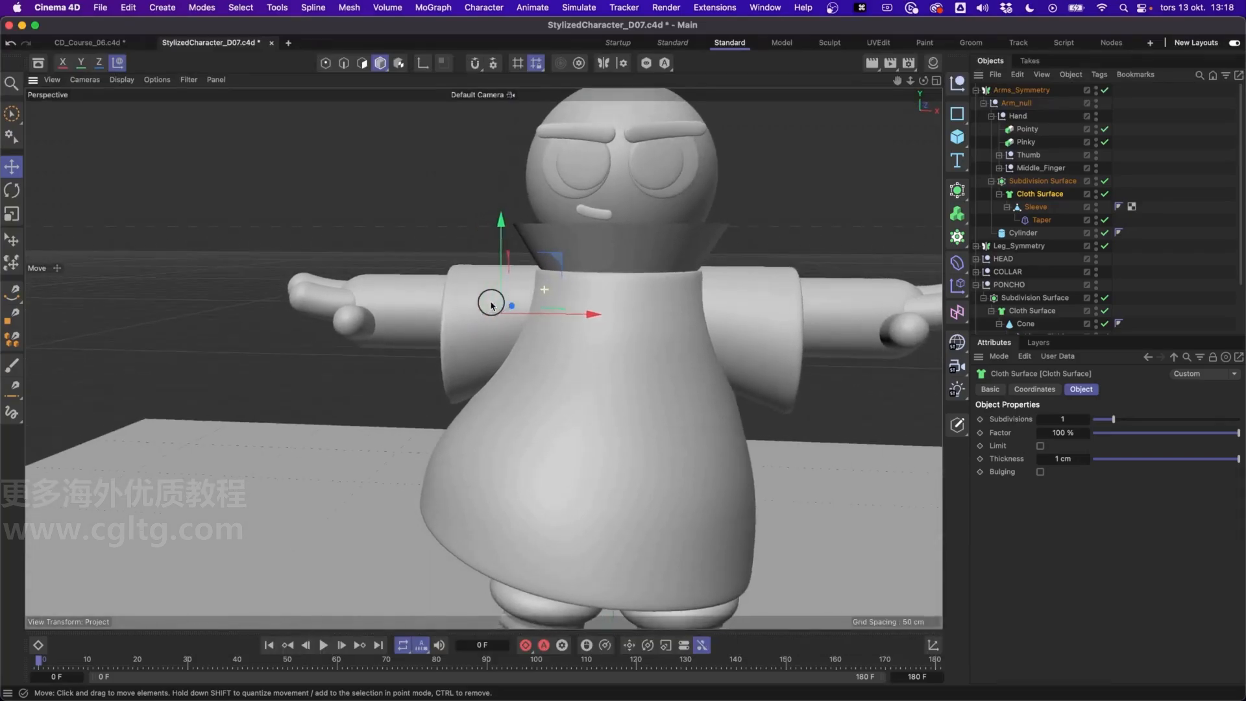
# Make the COLLAR group's cone a child of a new Cloth Surface with 0 subdivisions and a thickness of 1 cm
pyautogui.click(650, 255)
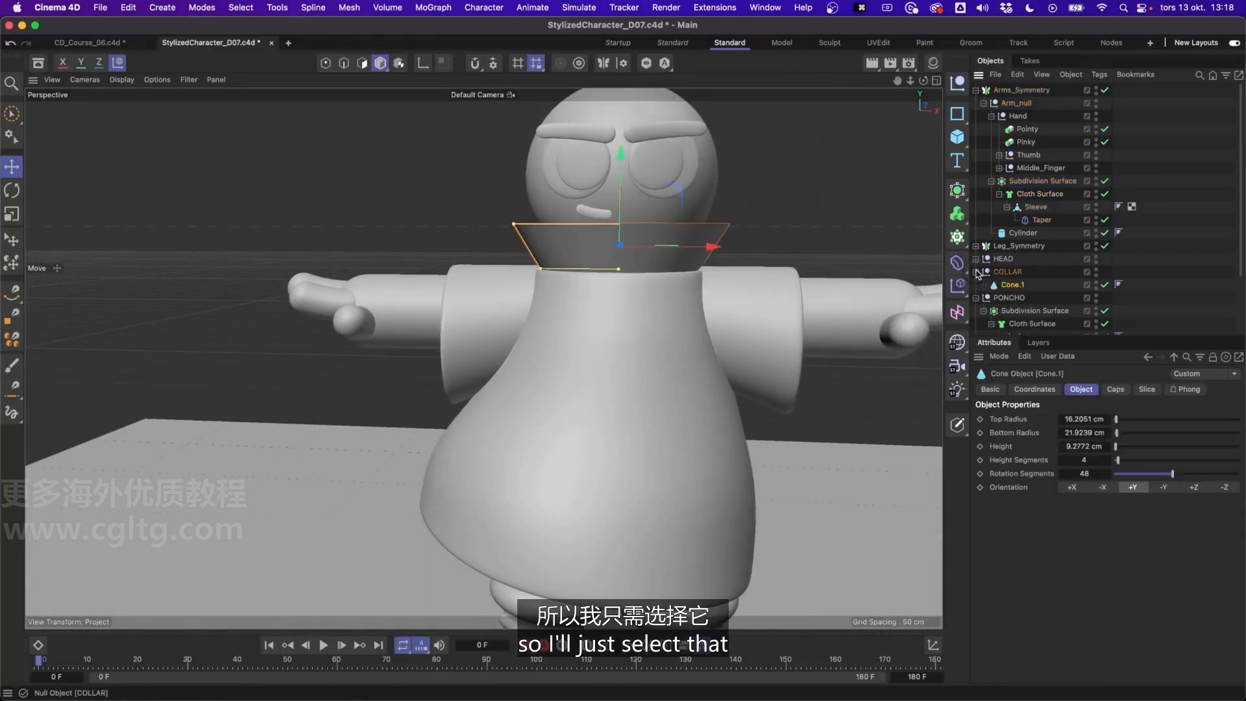
pyautogui.click(958, 189)
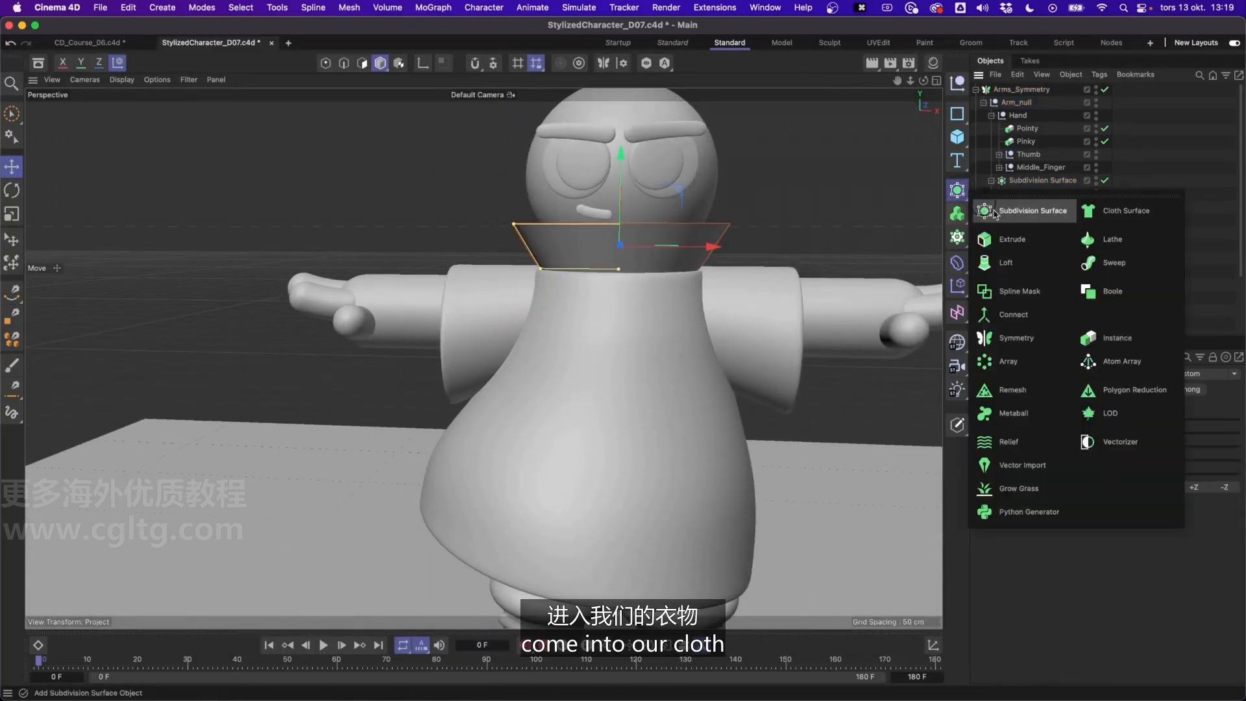
pyautogui.keyDown('alt'); pyautogui.click(1118, 210); pyautogui.keyUp('alt')
pyautogui.doubleClick(1070, 414)
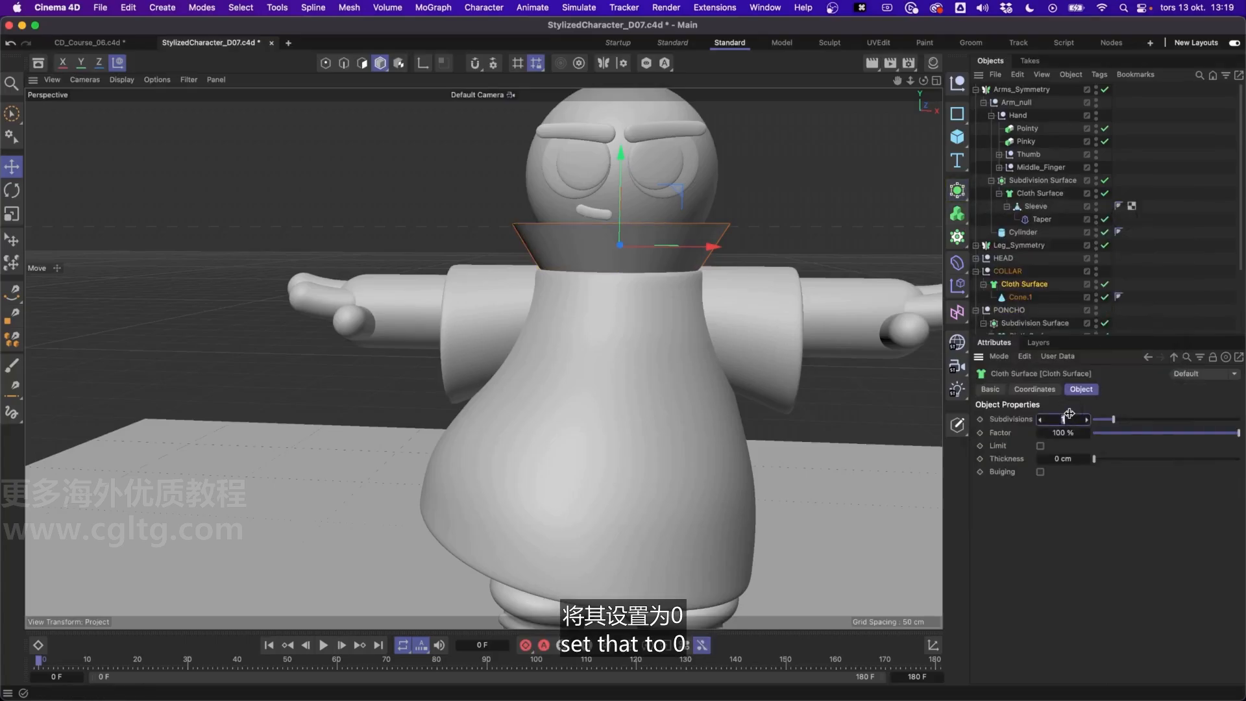
pyautogui.doubleClick(1063, 461)
pyautogui.write('1')
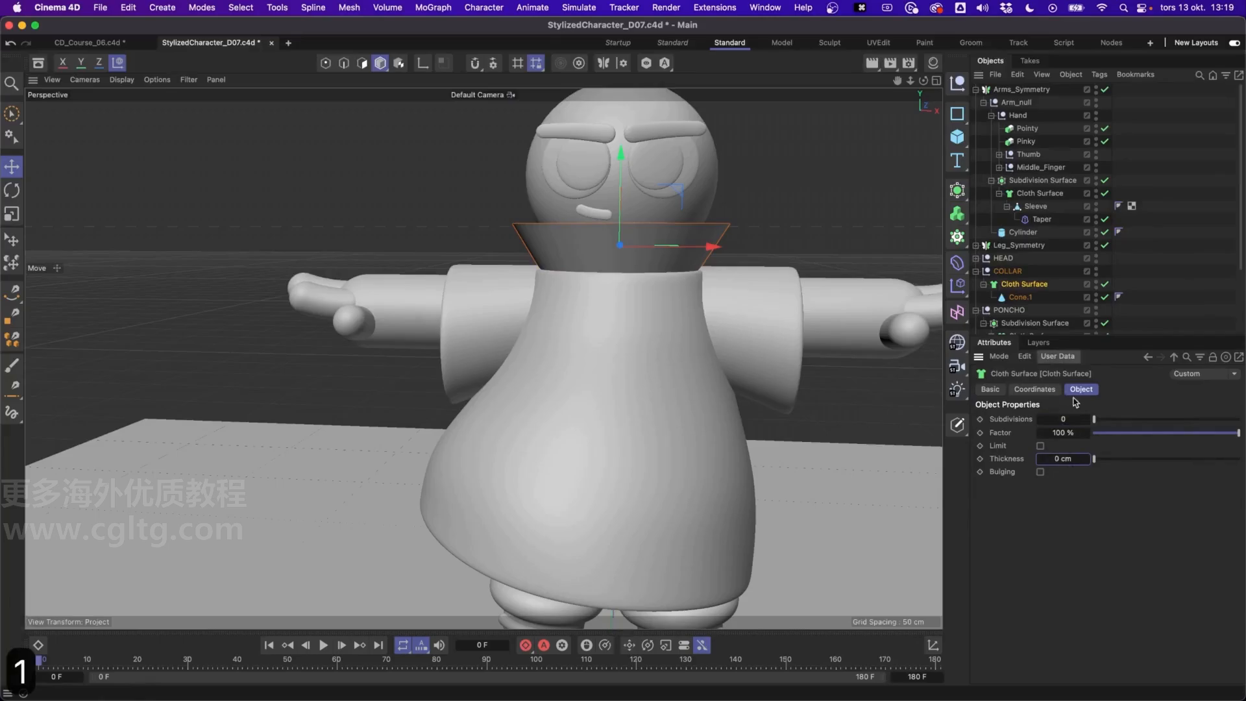
pyautogui.press('Return')
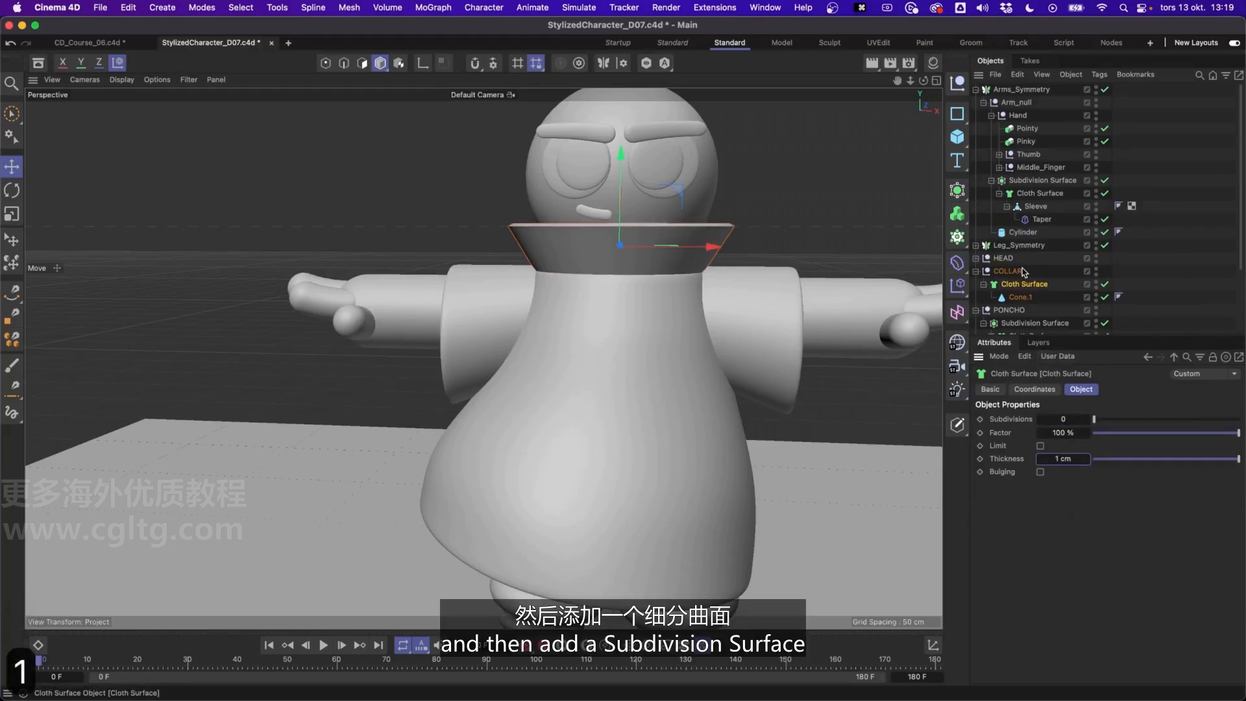
# Add a Subdivision Surface as the parent of the collar's Cloth Surface and collapse its hierarchy
pyautogui.keyDown('alt'); pyautogui.click(957, 191); pyautogui.keyUp('alt')
pyautogui.keyDown('alt'); pyautogui.moveTo(616, 240); pyautogui.dragTo(701, 278); pyautogui.keyUp('alt')
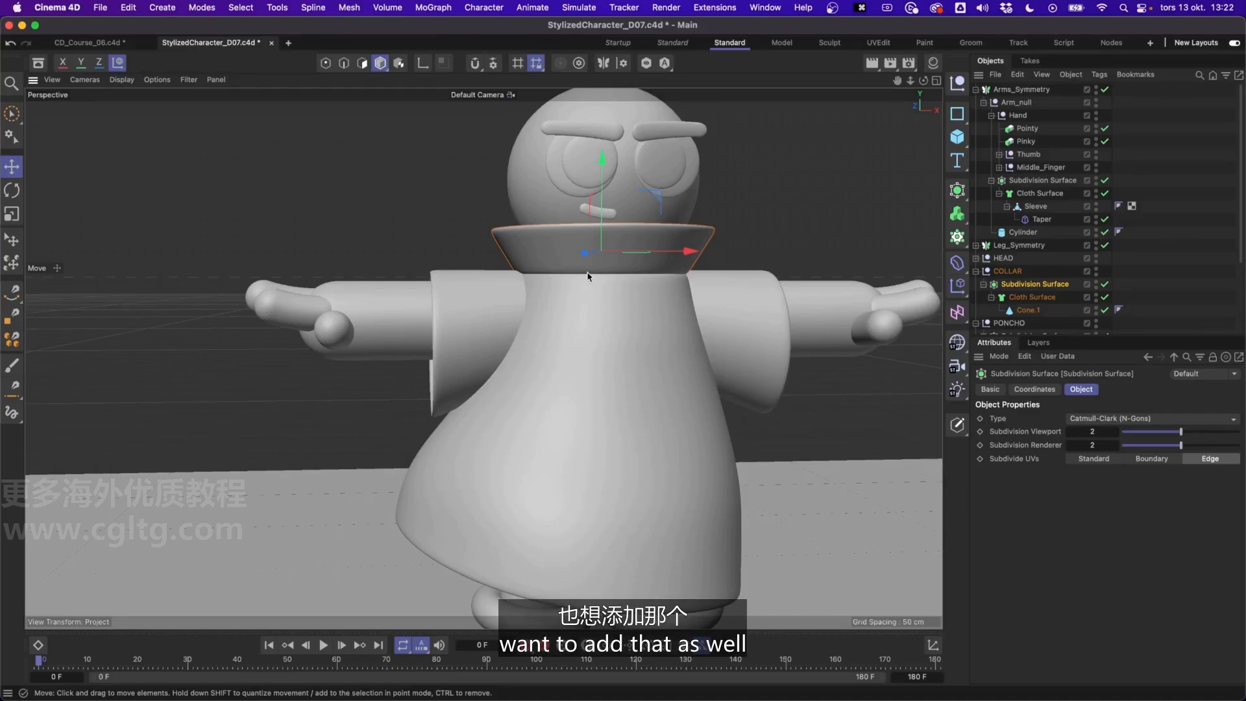
pyautogui.keyDown('alt'); pyautogui.moveTo(616, 426); pyautogui.dragTo(626, 349, button='middle'); pyautogui.keyUp('alt')
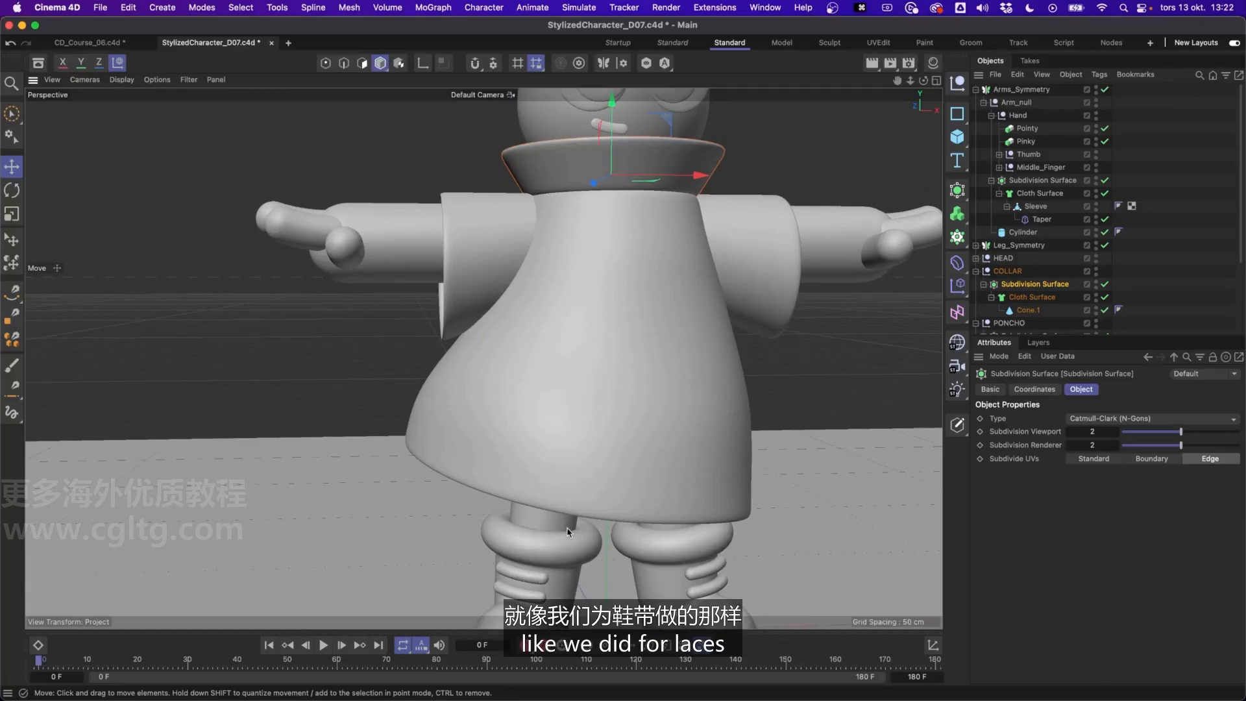
pyautogui.keyDown('alt'); pyautogui.moveTo(641, 138); pyautogui.dragTo(634, 177, button='middle'); pyautogui.keyUp('alt')
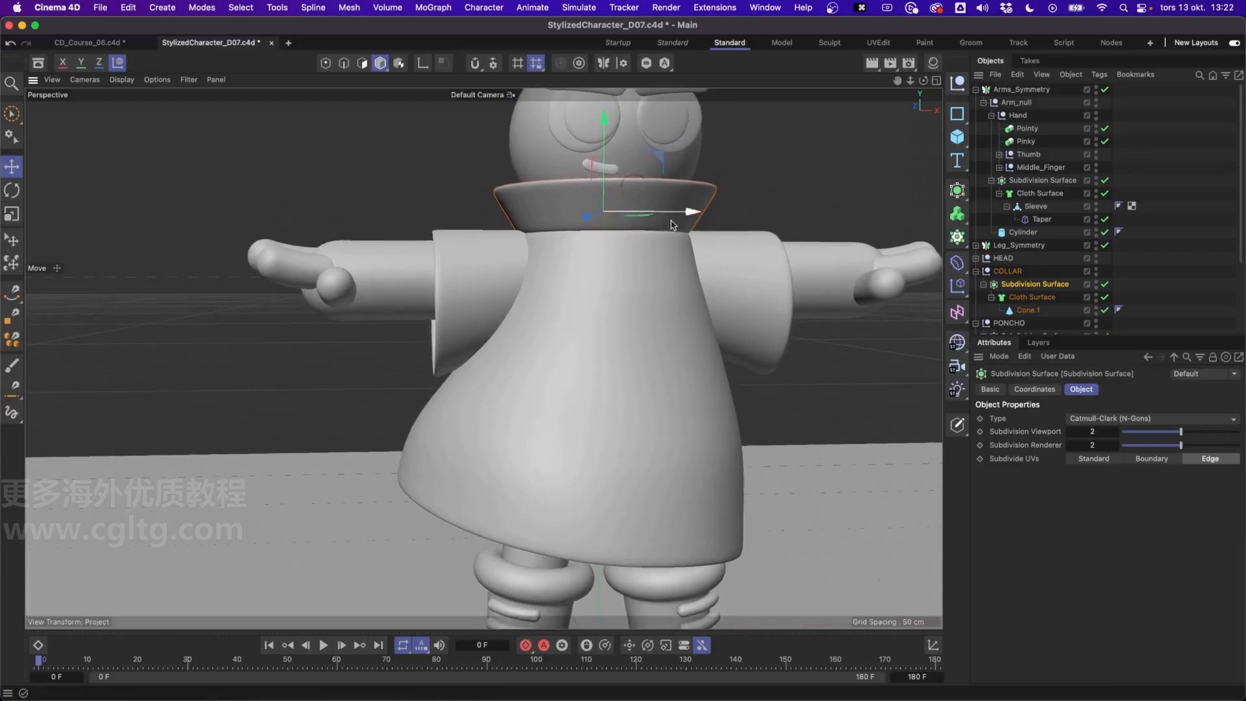
pyautogui.click(985, 284)
# Create a Circle spline and place it inside the COLLAR group above its Subdivision Surface
pyautogui.click(960, 117)
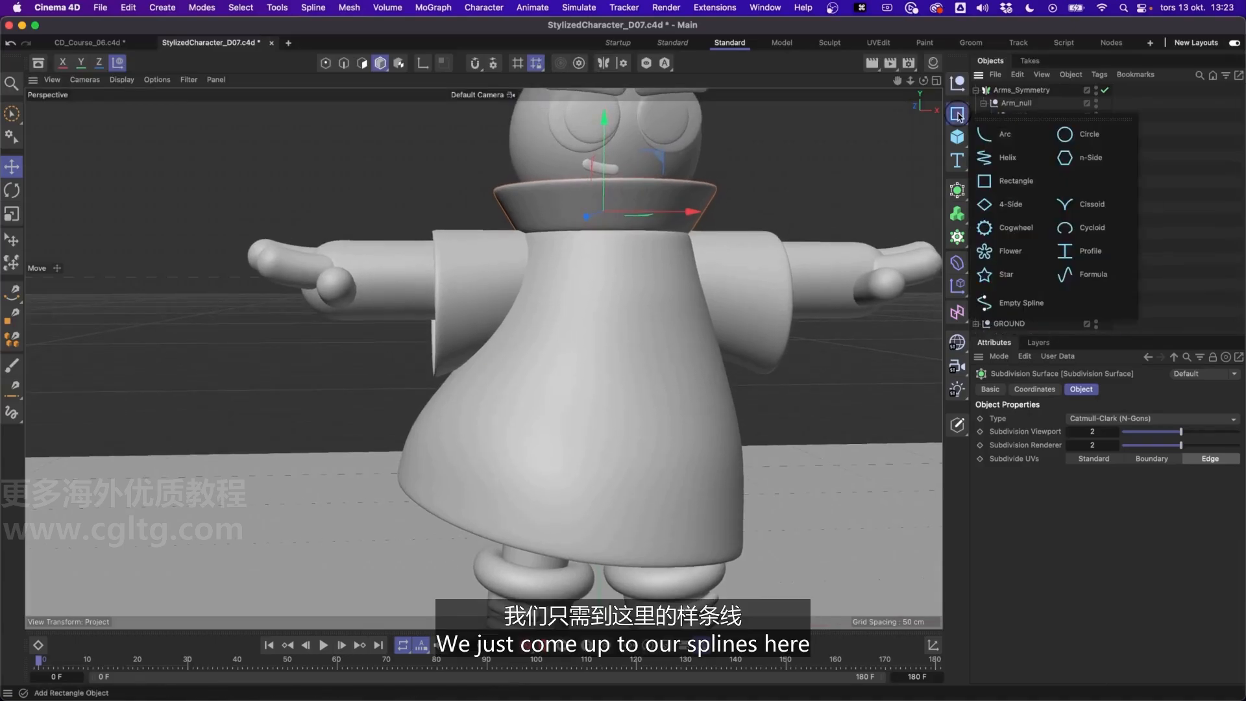
pyautogui.click(1085, 135)
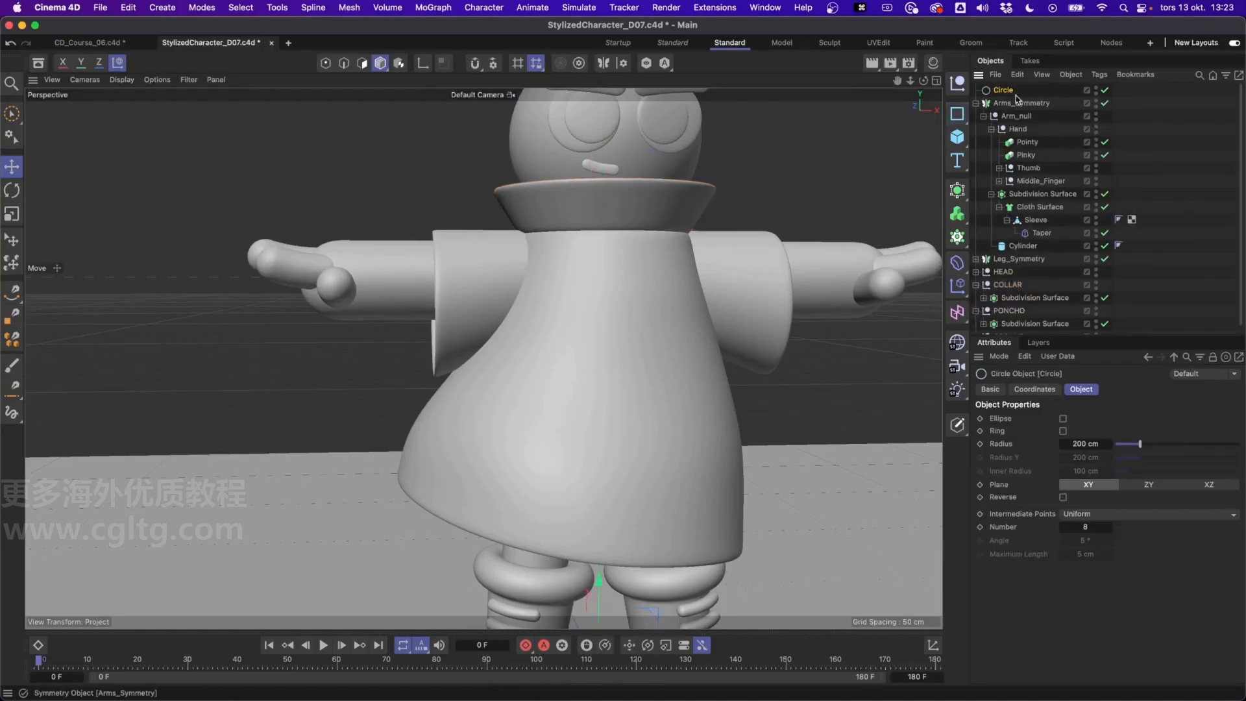
pyautogui.moveTo(1025, 281); pyautogui.dragTo(1023, 290)
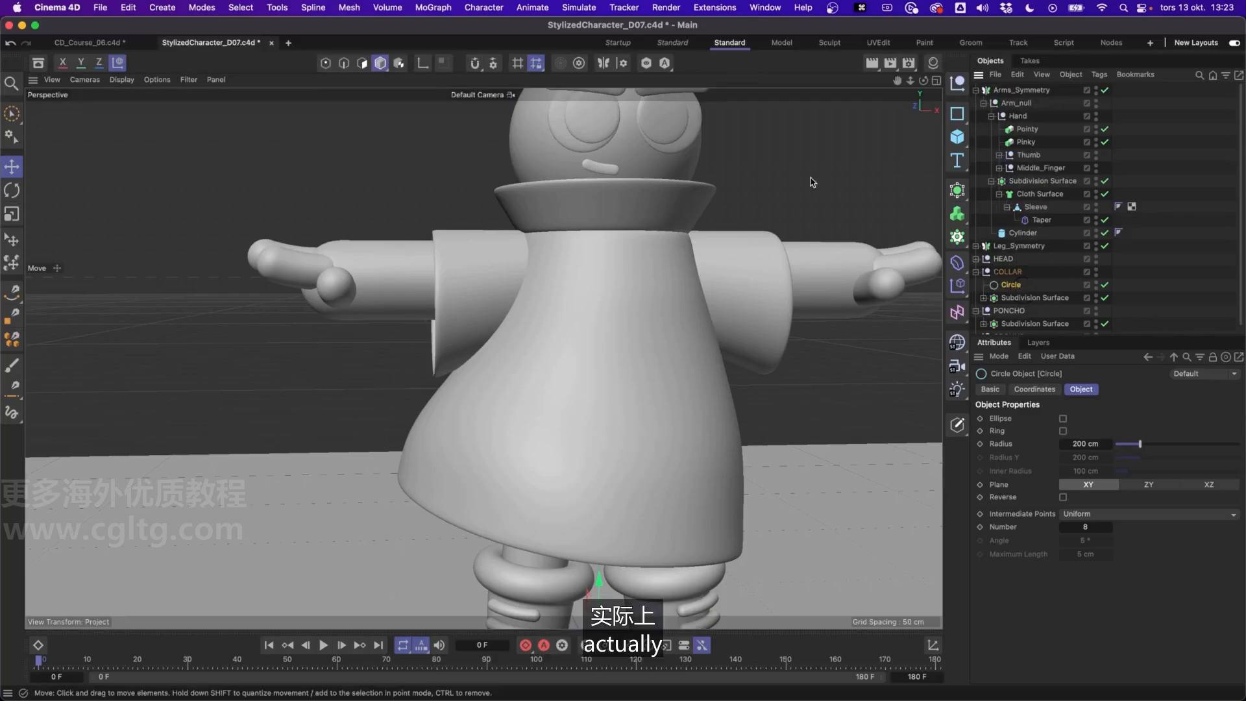
# Zero out the circle's Y position and bank rotation within the COLLAR group
pyautogui.click(1042, 391)
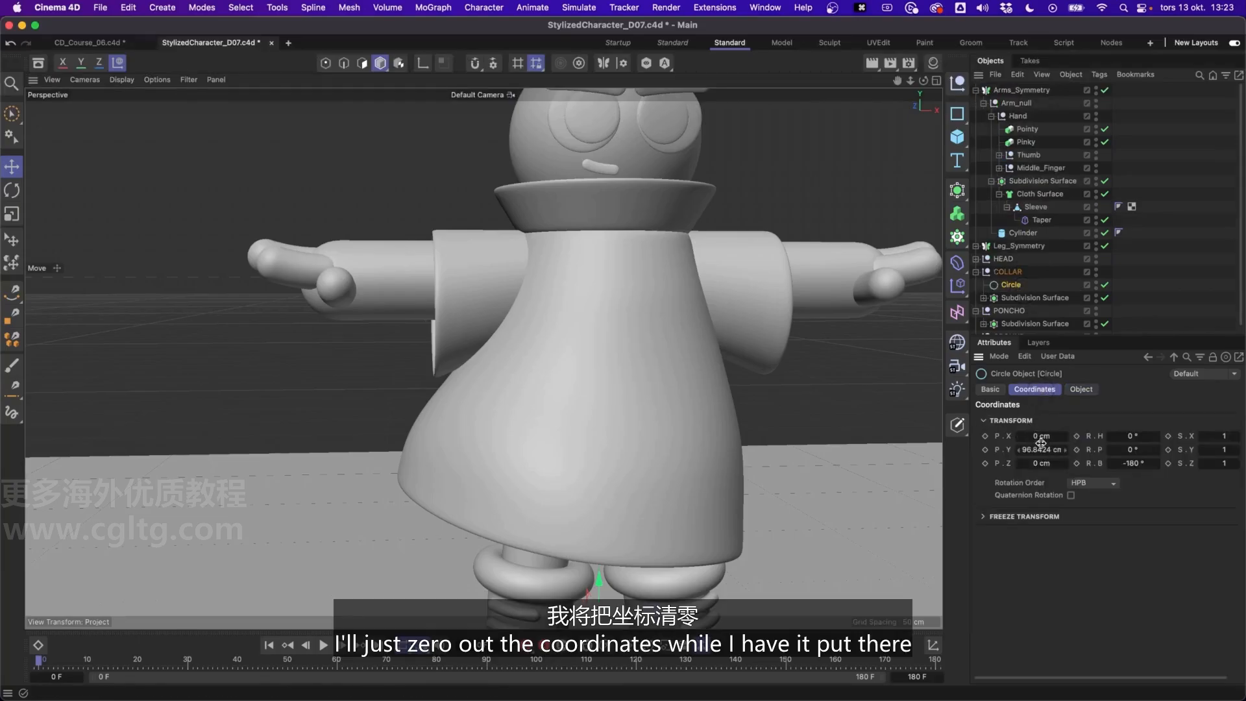
pyautogui.write('0')
pyautogui.press('Tab')
pyautogui.press('Tab')
pyautogui.press('Tab')
pyautogui.press('Tab')
pyautogui.write('0')
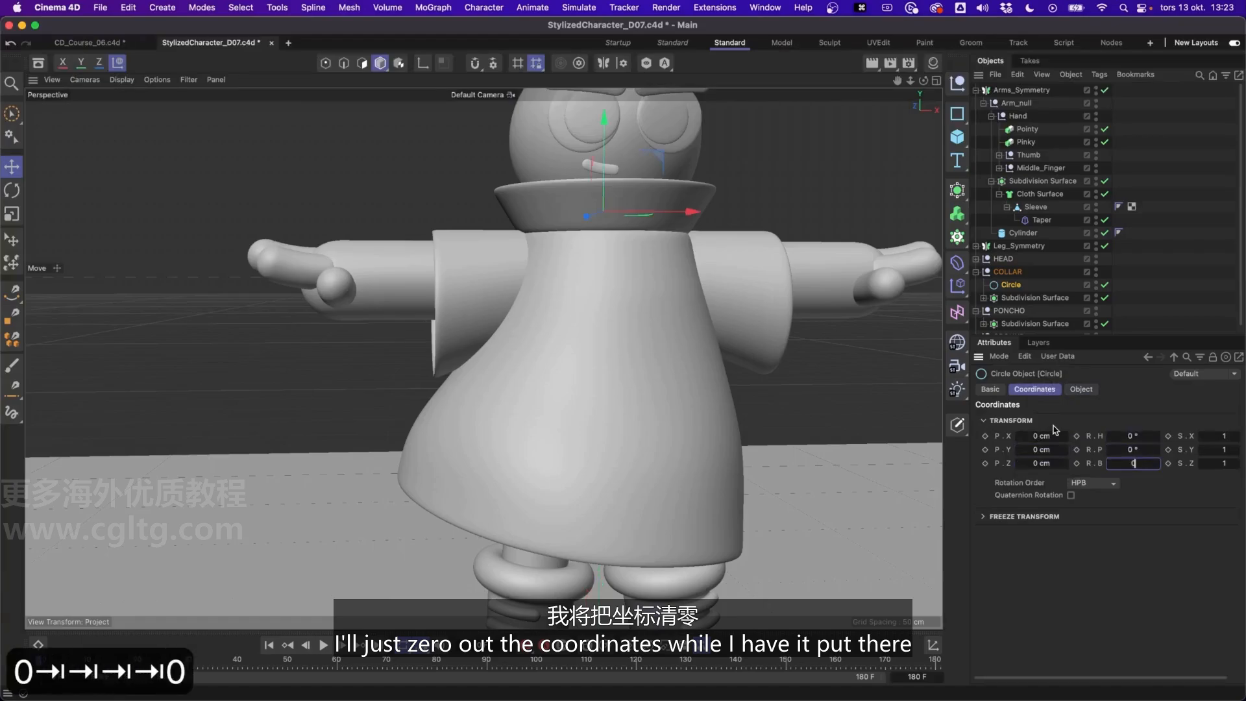
pyautogui.press('Return')
# Scale the circle down to about the collar's width and rotate its pitch by -90° to lie horizontally
pyautogui.press('t')
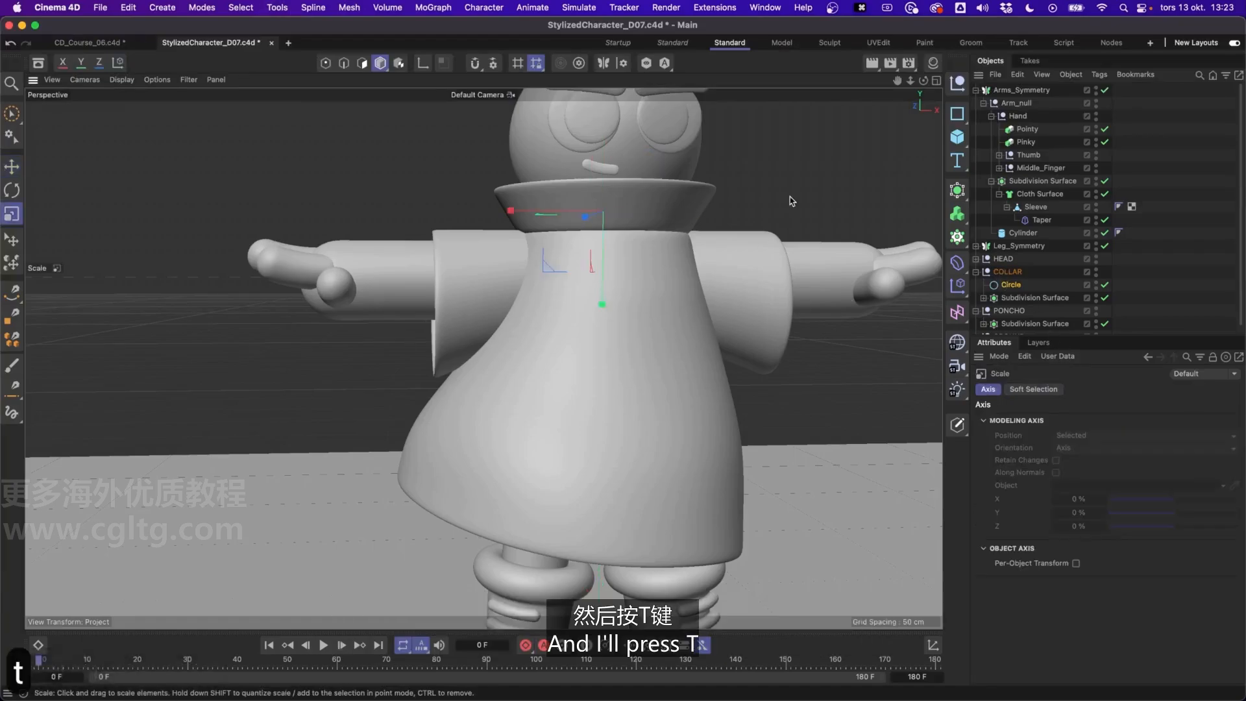
pyautogui.moveTo(789, 197); pyautogui.dragTo(329, 286)
pyautogui.press('r')
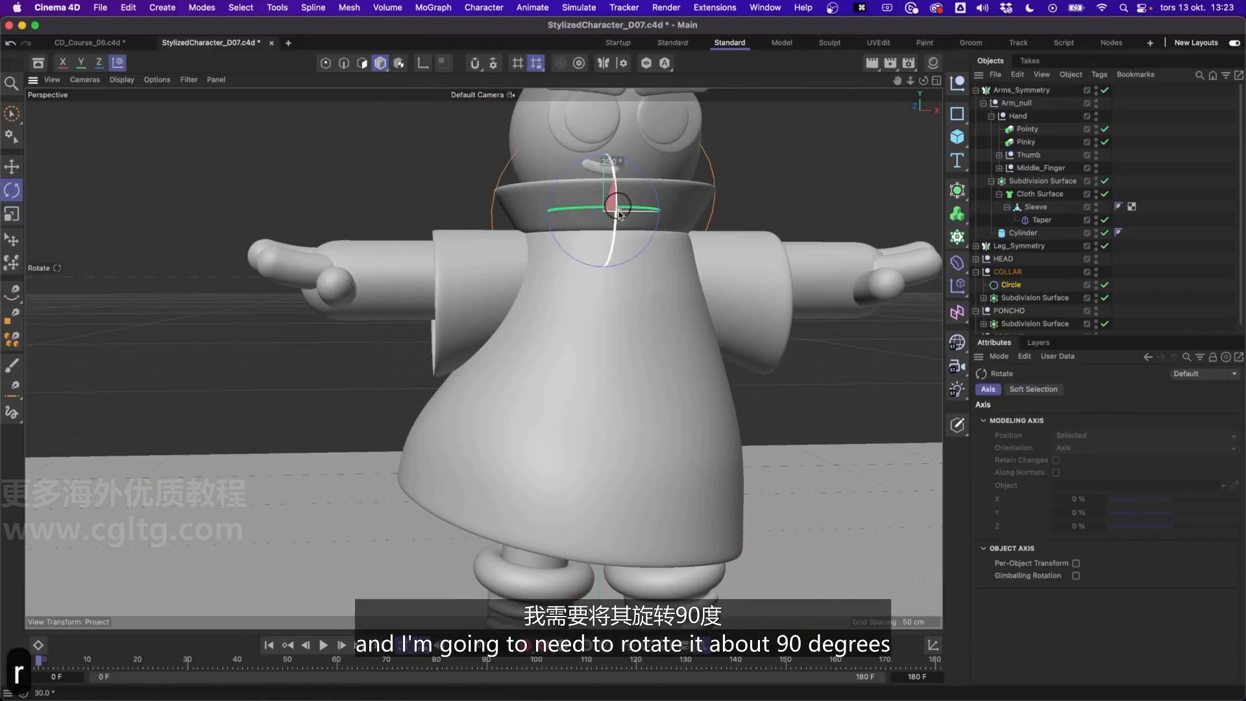
pyautogui.moveTo(618, 213); pyautogui.dragTo(607, 281)
# Move the circle down to the collar's base and shrink it to a radius of about 19.2 cm
pyautogui.press('e')
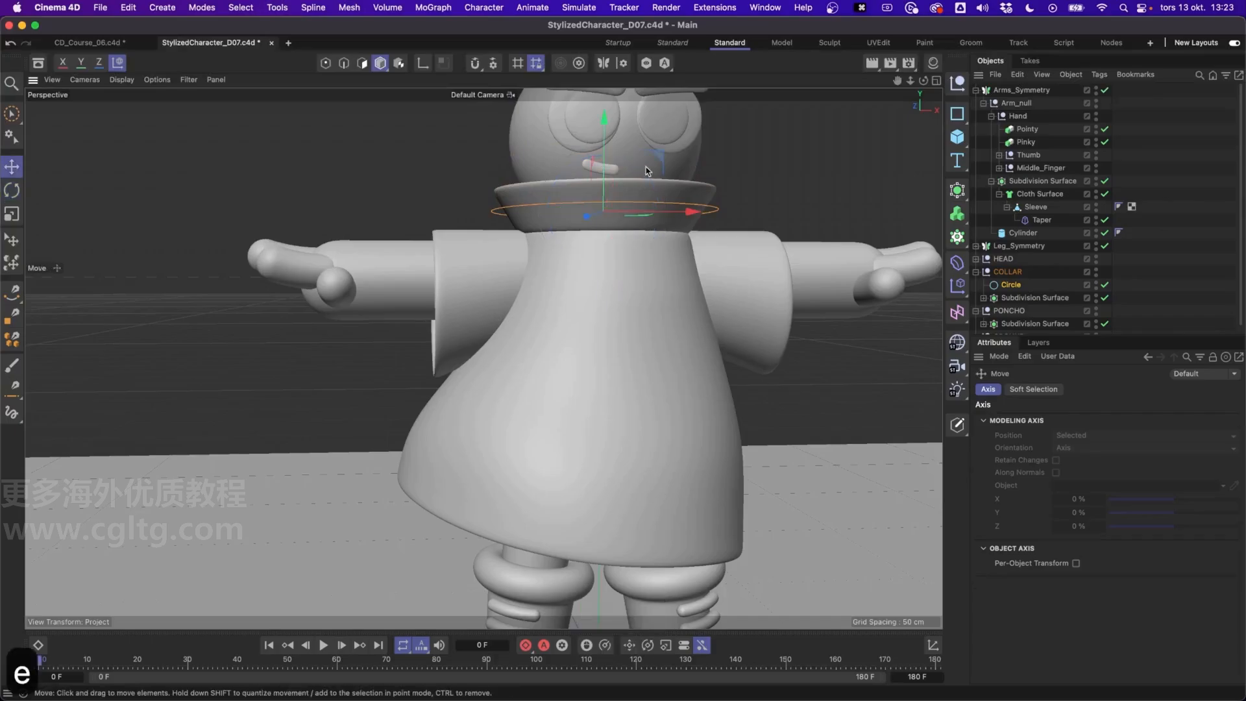
pyautogui.moveTo(607, 157); pyautogui.dragTo(610, 163)
pyautogui.keyDown('alt'); pyautogui.moveTo(605, 189); pyautogui.dragTo(585, 239); pyautogui.keyUp('alt')
pyautogui.press('t')
pyautogui.moveTo(810, 241); pyautogui.dragTo(727, 255)
pyautogui.keyDown('alt'); pyautogui.moveTo(652, 228); pyautogui.dragTo(650, 187); pyautogui.keyUp('alt')
# Put the circle under a new Sweep and duplicate it inside the Sweep as the profile spline
pyautogui.click(1013, 285)
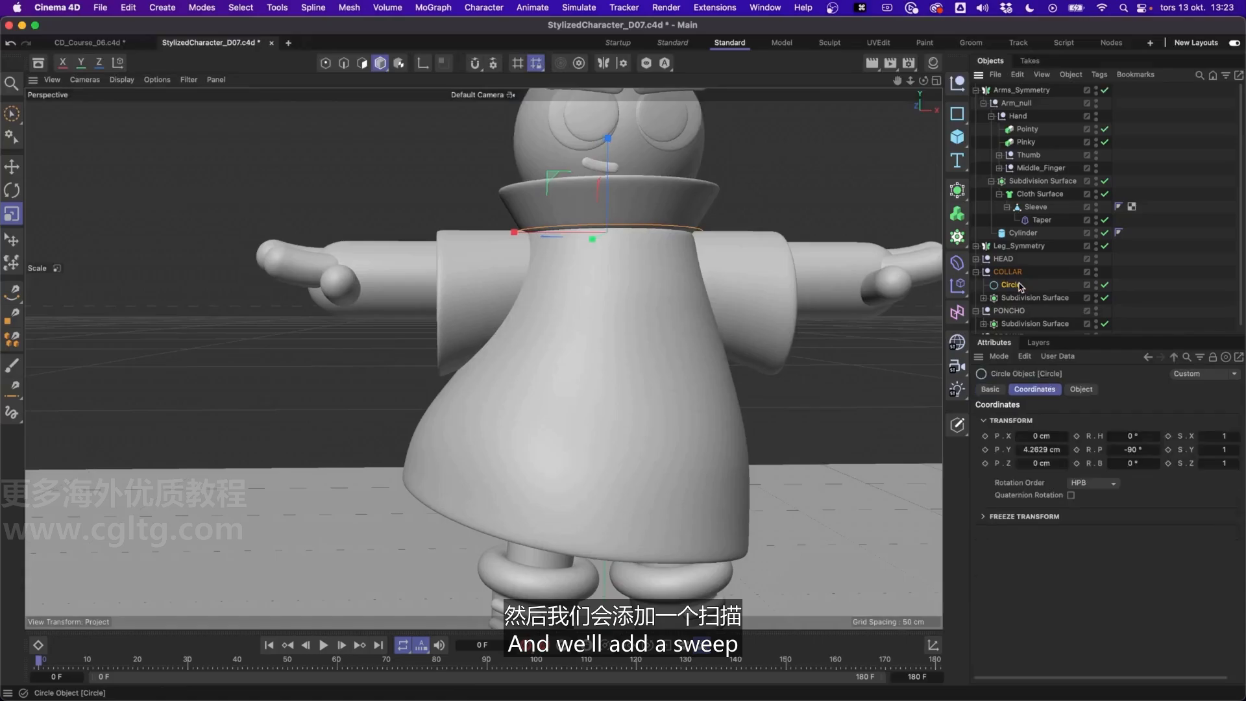
pyautogui.moveTo(959, 191); pyautogui.dragTo(1141, 267)
pyautogui.click(1024, 302)
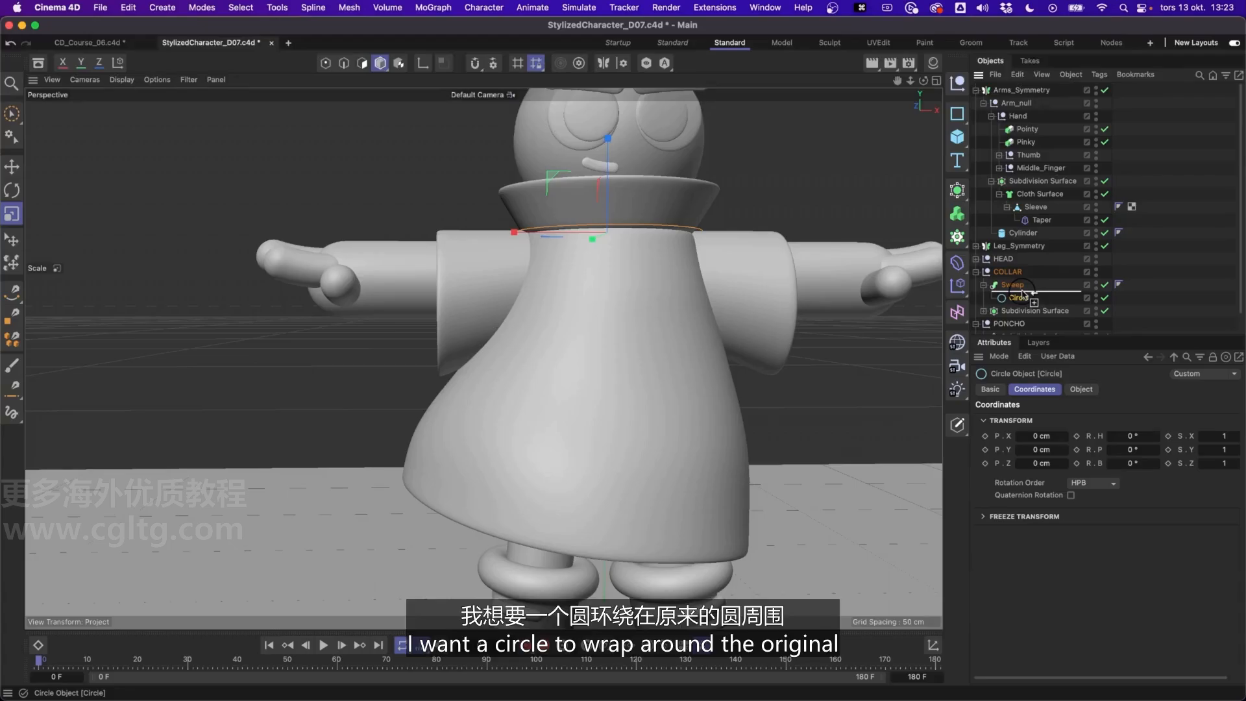
pyautogui.keyDown('ctrl'); pyautogui.moveTo(1026, 296); pyautogui.dragTo(1024, 293); pyautogui.keyUp('ctrl')
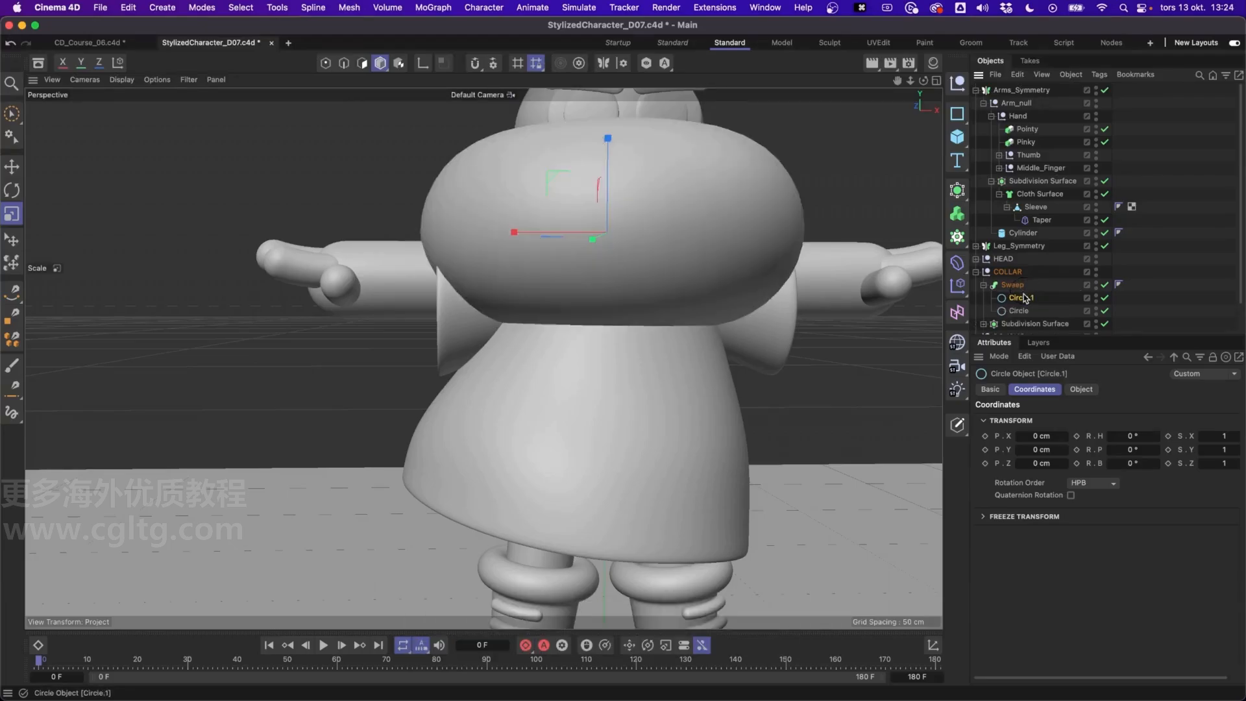
# Scale the profile circle in the Sweep down to a radius of about 1.8 cm
pyautogui.moveTo(858, 165); pyautogui.dragTo(387, 265)
pyautogui.click(1081, 389)
pyautogui.moveTo(648, 264); pyautogui.dragTo(634, 270)
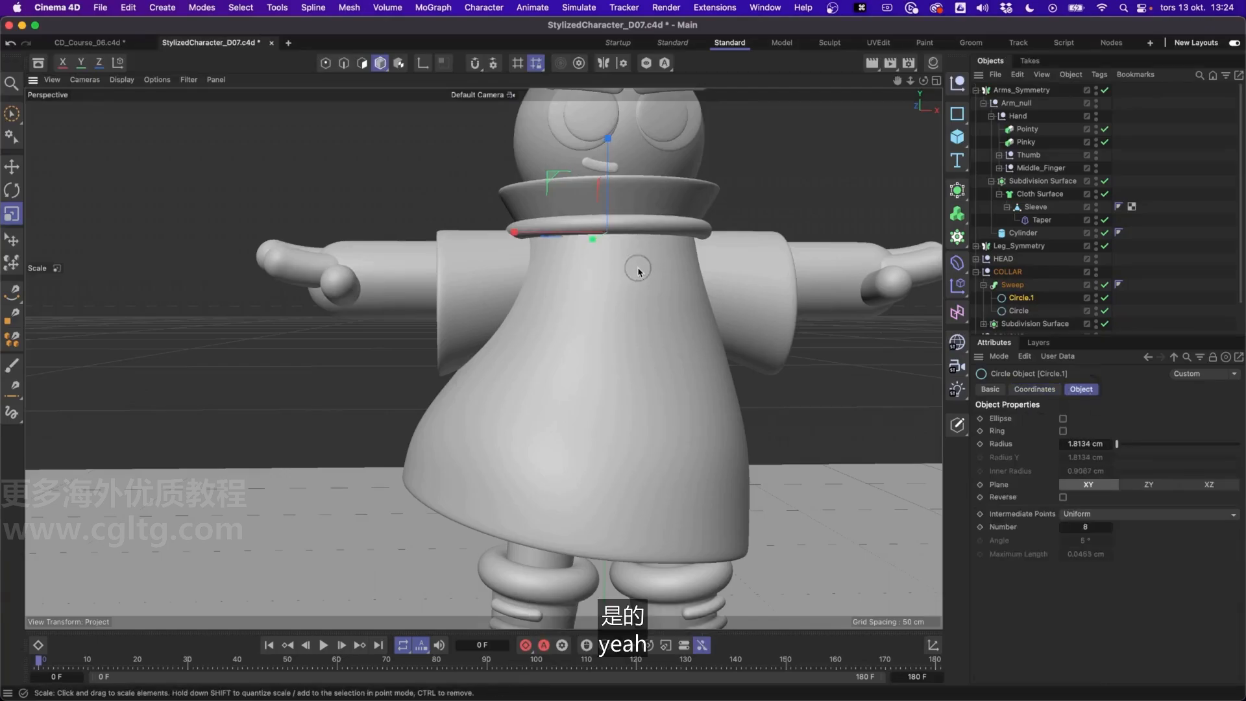
# Enlarge the Sweep's path circle to a radius of about 19.7 cm and move the Sweep slightly down
pyautogui.click(1018, 313)
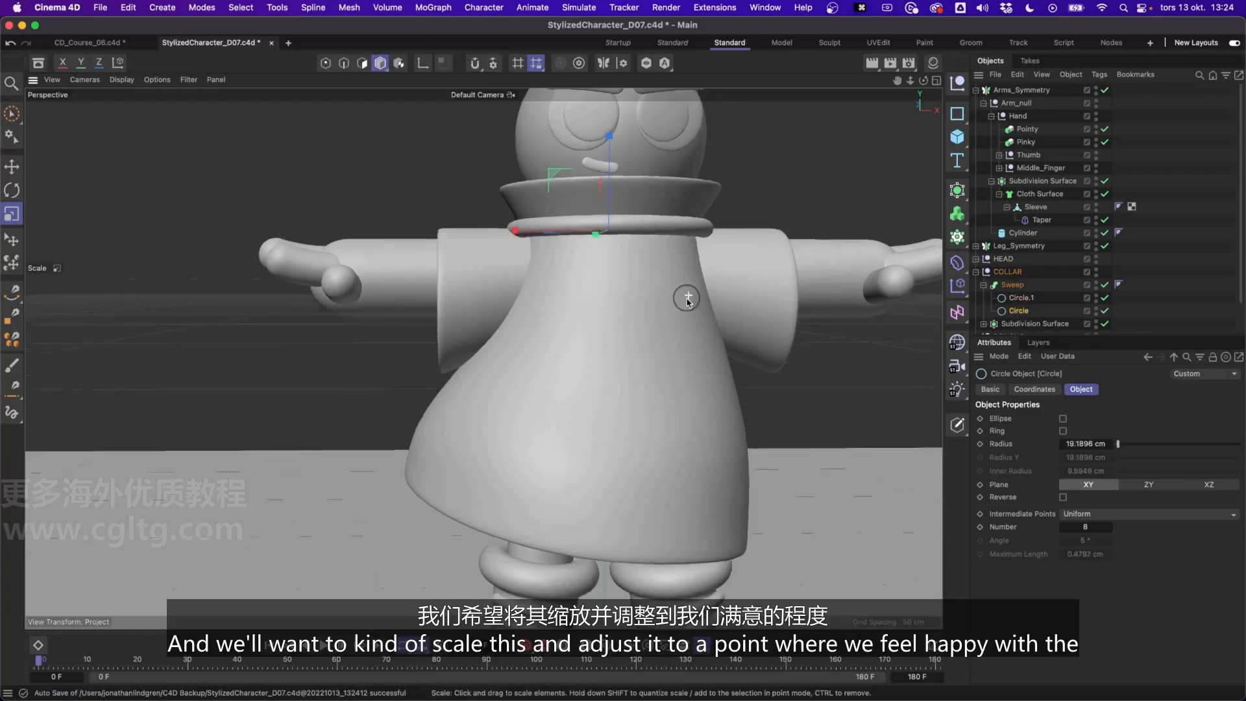
pyautogui.keyDown('alt'); pyautogui.moveTo(679, 290); pyautogui.dragTo(741, 314); pyautogui.keyUp('alt')
pyautogui.click(1011, 286)
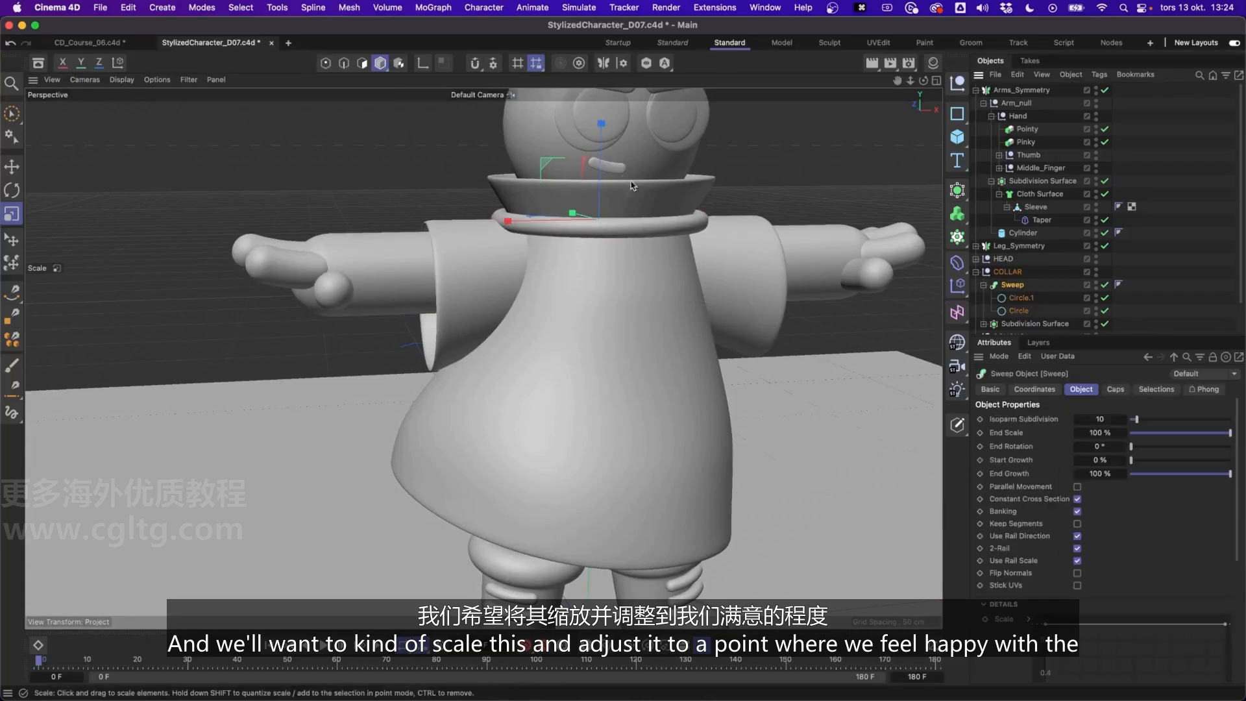
pyautogui.press('e')
pyautogui.moveTo(605, 168); pyautogui.dragTo(605, 171)
# Shrink the Sweep's path circle slightly so the ring fits tighter around the neck
pyautogui.click(1025, 310)
pyautogui.press('t')
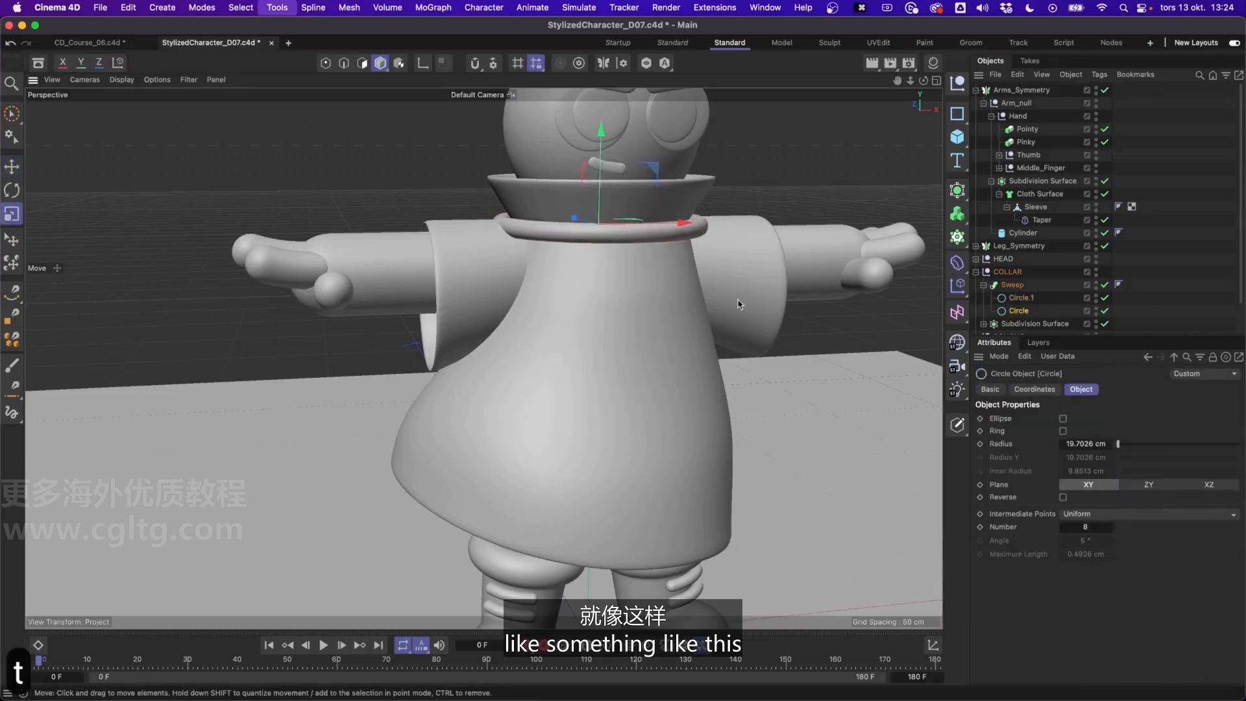
pyautogui.moveTo(730, 314)
pyautogui.mouseDown()
pyautogui.moveTo(635, 315)
pyautogui.moveTo(717, 314)
pyautogui.mouseUp()
pyautogui.keyDown('alt'); pyautogui.moveTo(552, 235); pyautogui.dragTo(488, 209); pyautogui.keyUp('alt')
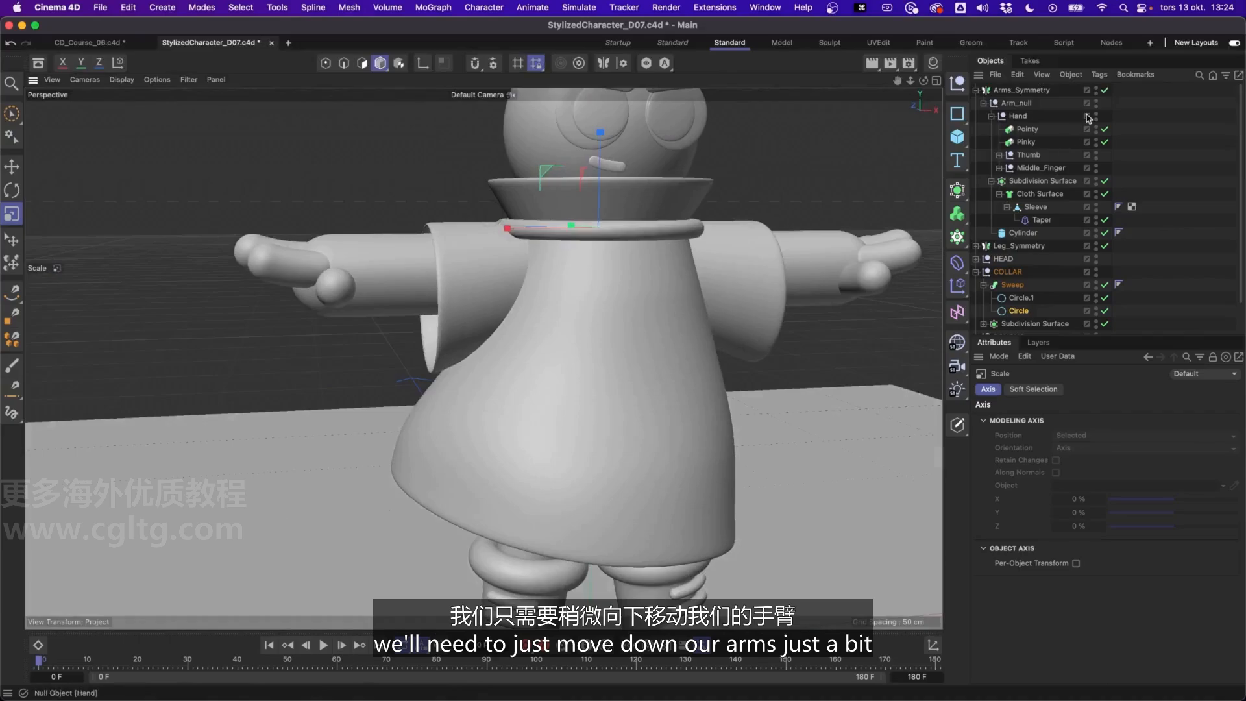
# Collapse Arm_null and move it slightly down in Y so the arms sit lower beneath the collar ring
pyautogui.click(1038, 92)
pyautogui.click(984, 103)
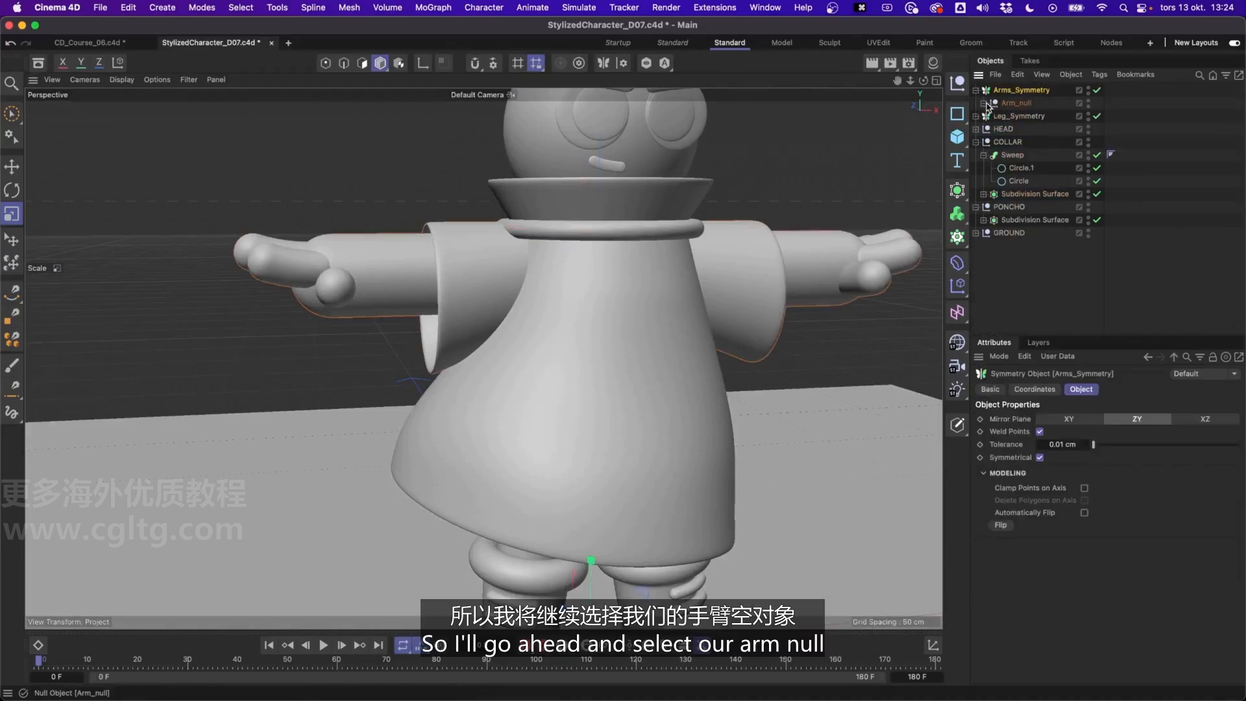
pyautogui.click(1014, 104)
pyautogui.press('e')
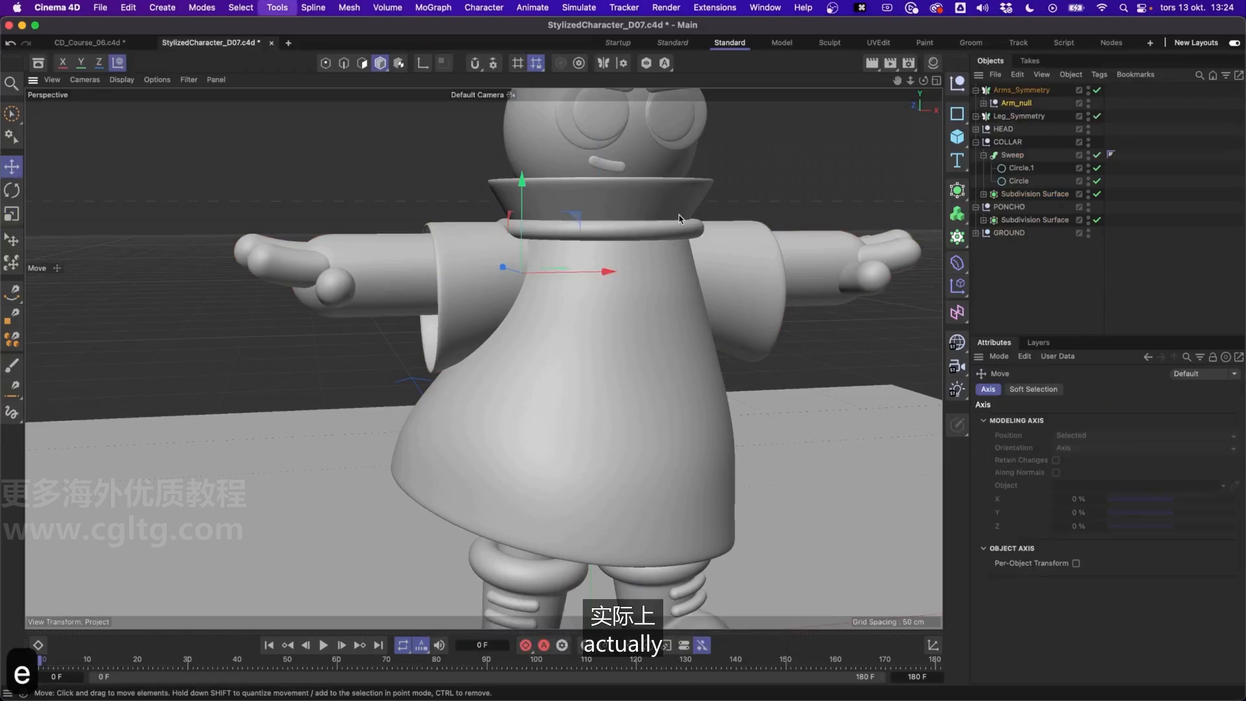
pyautogui.click(1005, 105)
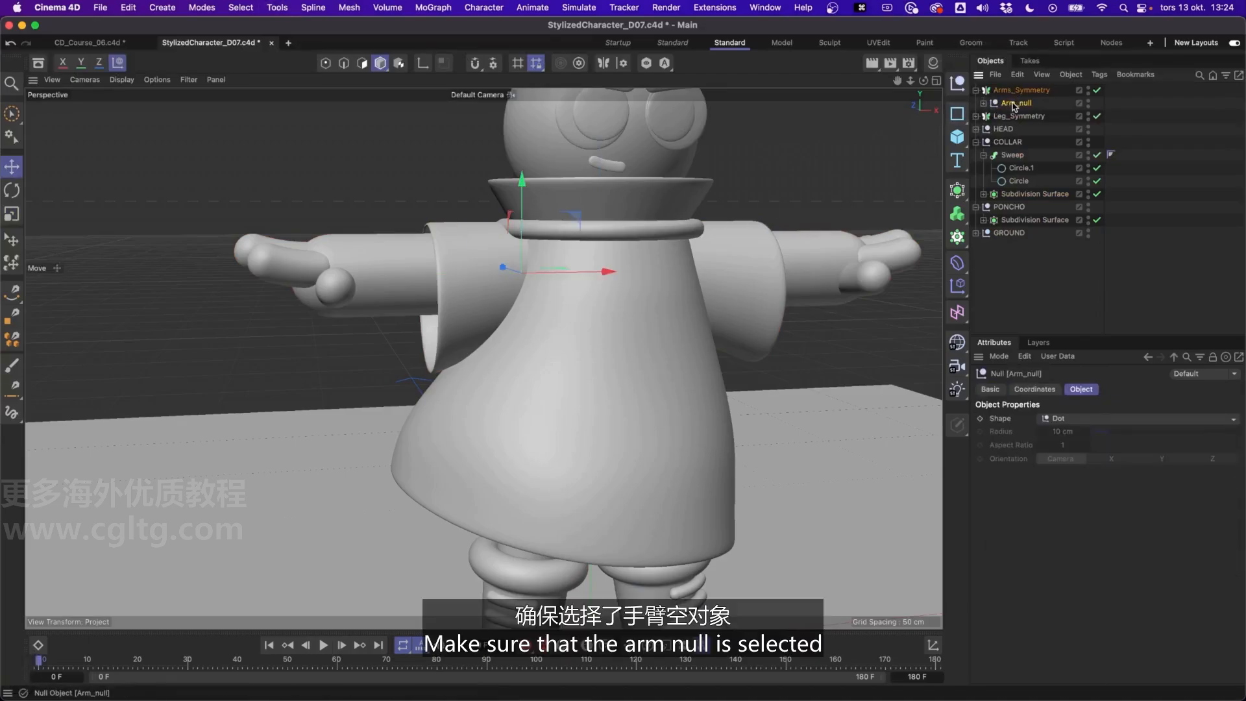
pyautogui.scroll(3, 575, 243)
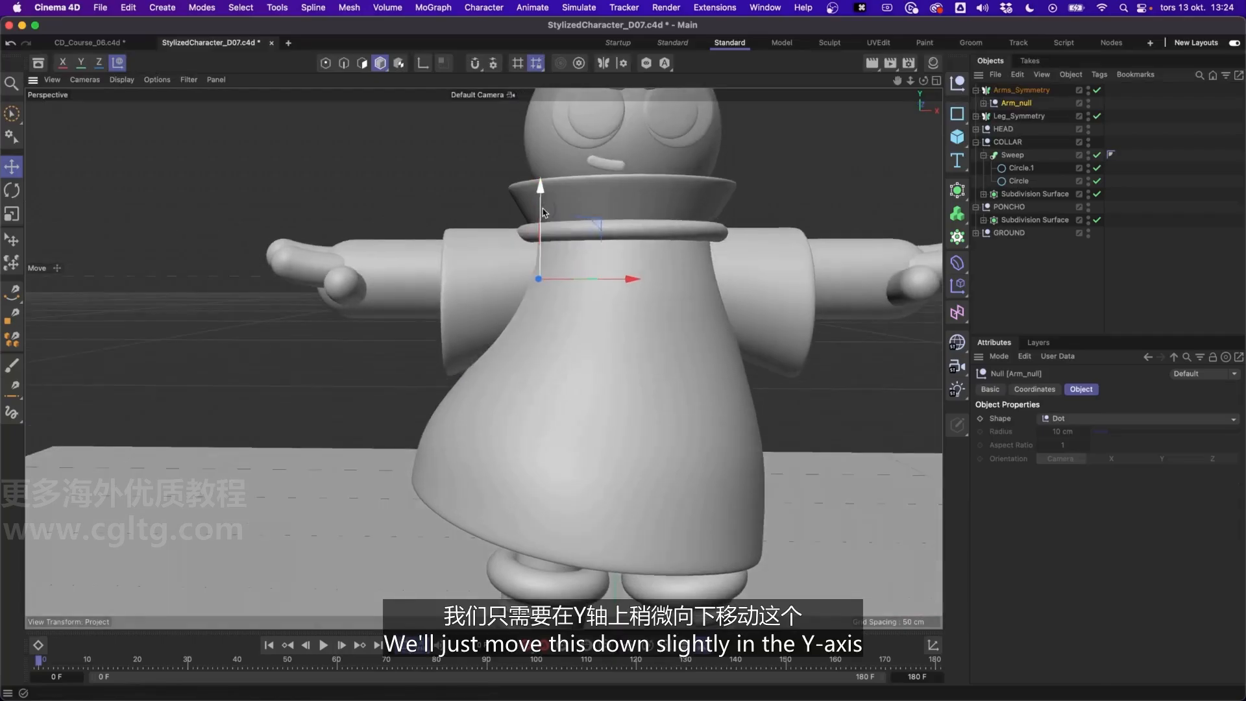
pyautogui.moveTo(547, 210); pyautogui.dragTo(550, 225)
pyautogui.keyDown('alt'); pyautogui.moveTo(644, 226); pyautogui.dragTo(523, 221); pyautogui.keyUp('alt')
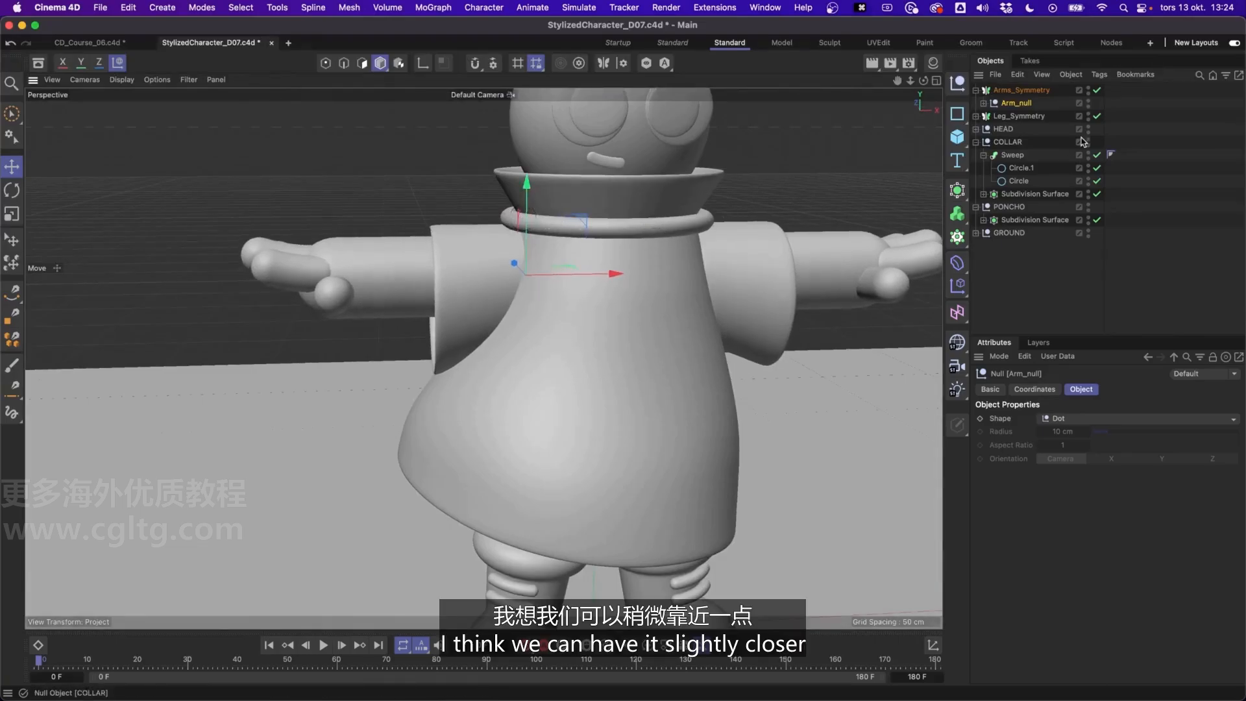
# Rescale the Sweep's path circle slightly to refine how the ring fits around the collar's base
pyautogui.click(1021, 157)
pyautogui.keyDown('alt'); pyautogui.moveTo(684, 218); pyautogui.dragTo(645, 244); pyautogui.keyUp('alt')
pyautogui.click(1018, 181)
pyautogui.press('t')
pyautogui.moveTo(815, 213); pyautogui.dragTo(848, 214)
pyautogui.click(847, 213)
pyautogui.keyDown('alt'); pyautogui.moveTo(648, 215); pyautogui.dragTo(641, 202); pyautogui.keyUp('alt')
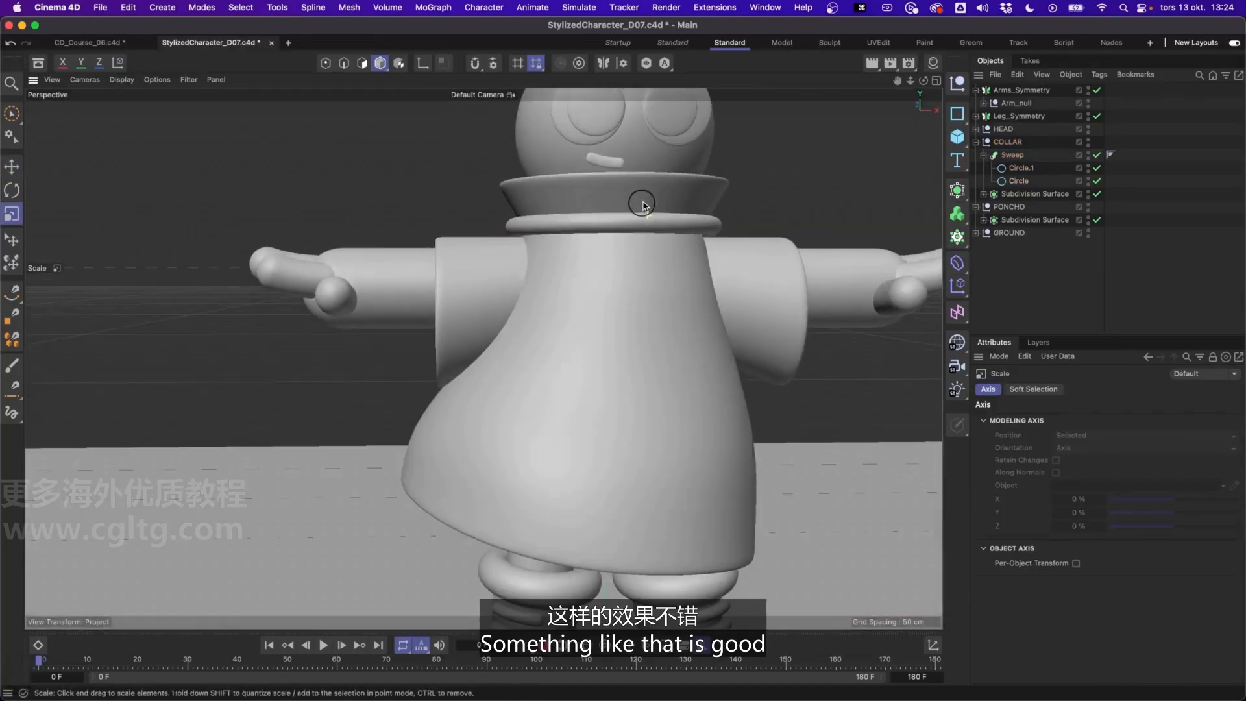
# Fine-tune the height of Arm_null relative to the collar ring
pyautogui.click(1017, 104)
pyautogui.press('e')
pyautogui.moveTo(535, 219)
pyautogui.mouseDown()
pyautogui.moveTo(532, 167)
pyautogui.moveTo(523, 197)
pyautogui.mouseUp()
# Position the Sweep vertically in the Right view so it is centred where the collar meets the poncho
pyautogui.click(598, 223)
pyautogui.press('e')
pyautogui.middleClick(670, 203)
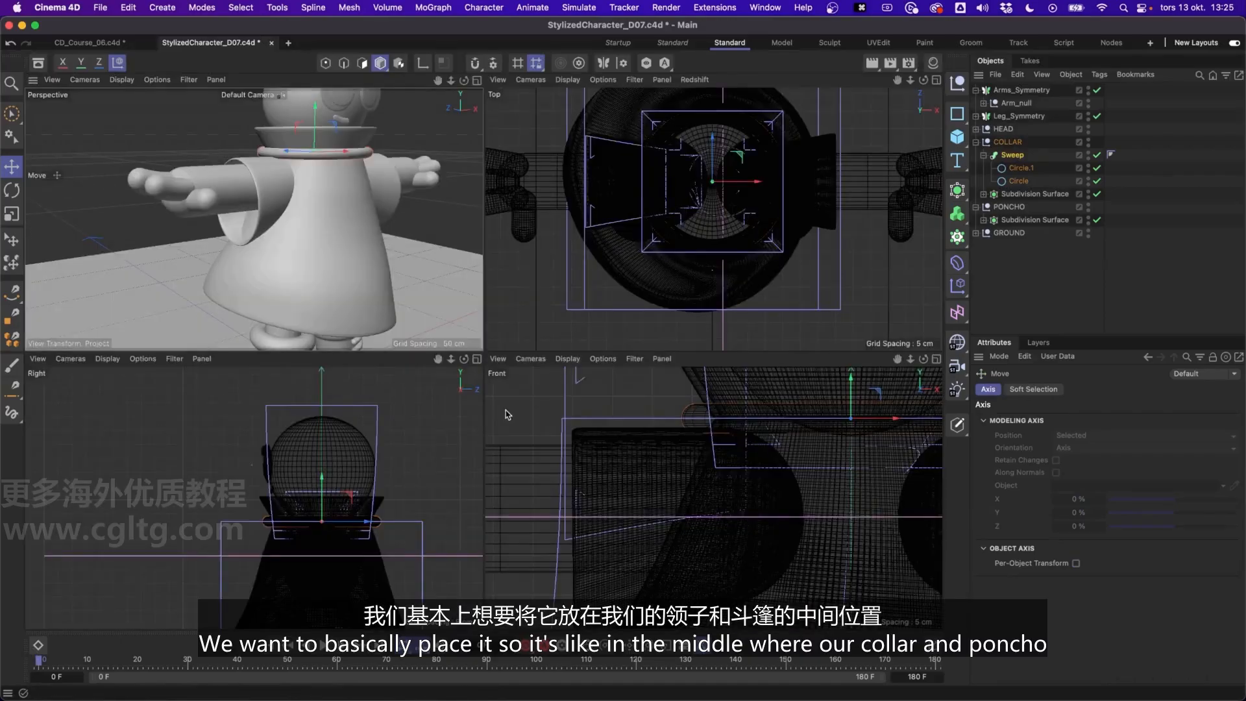
pyautogui.middleClick(451, 434)
pyautogui.keyDown('alt'); pyautogui.moveTo(600, 407); pyautogui.dragTo(667, 348, button='right'); pyautogui.keyUp('alt')
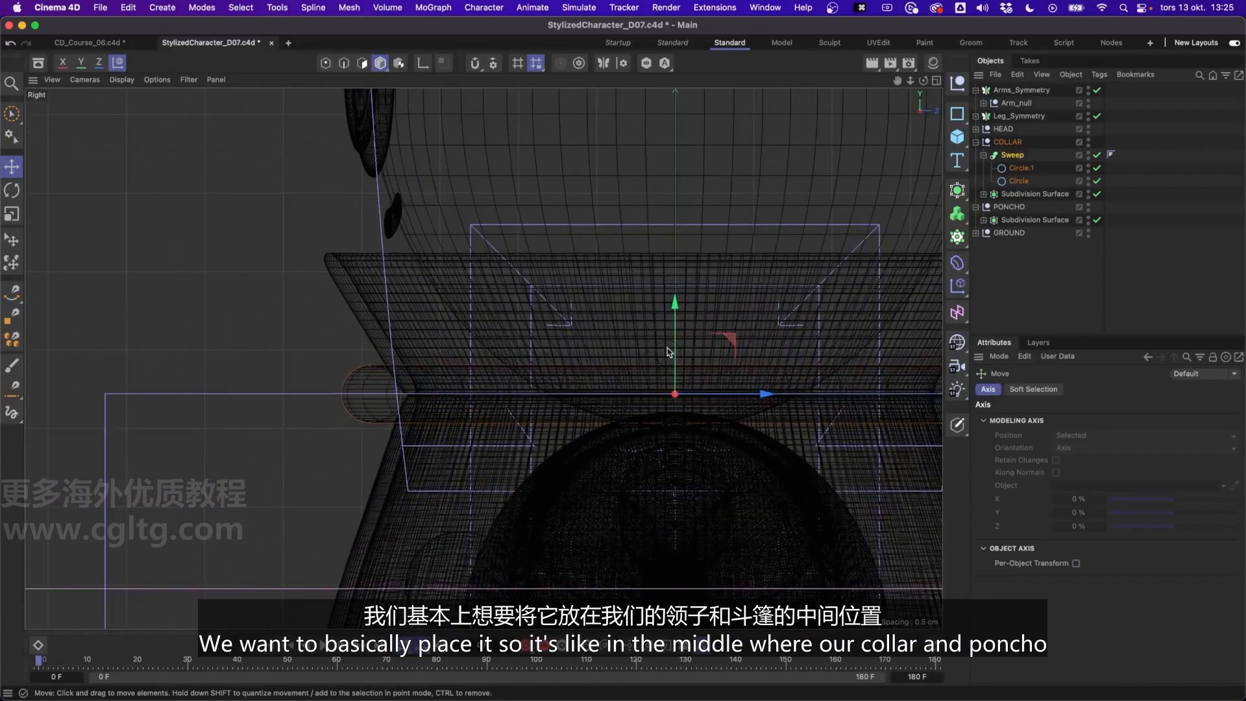
pyautogui.moveTo(676, 354); pyautogui.dragTo(676, 354)
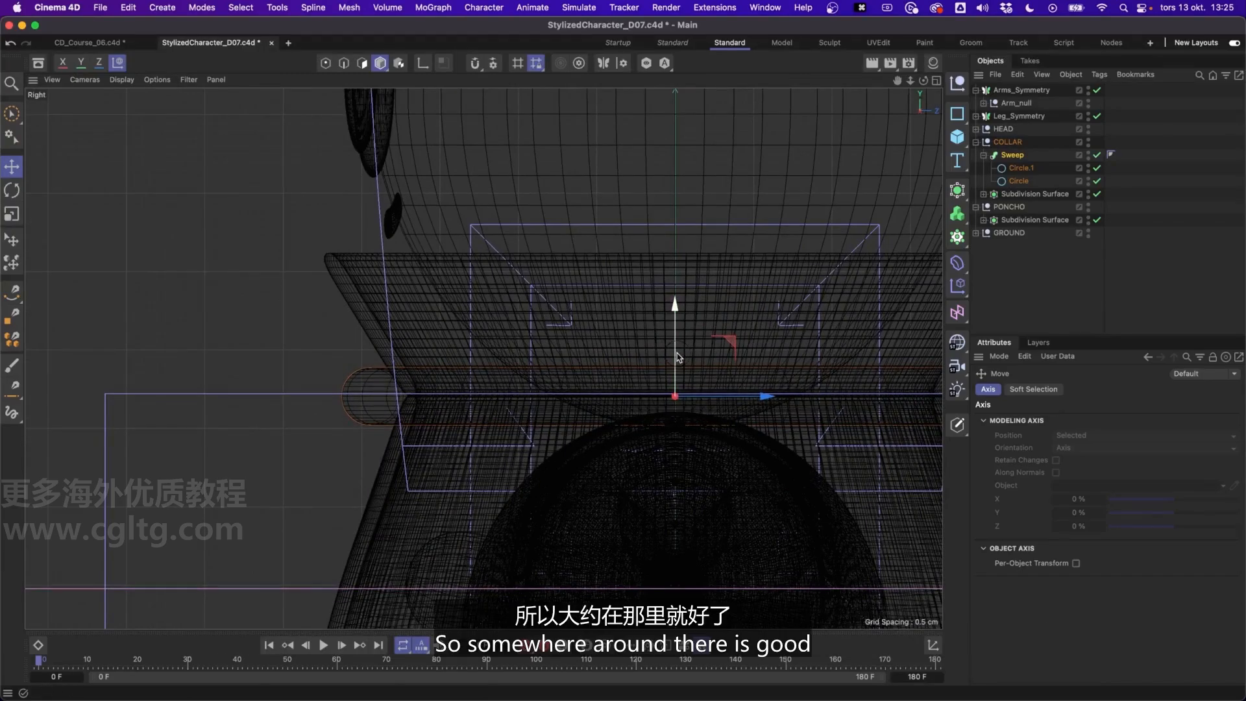
pyautogui.middleClick(677, 355)
pyautogui.middleClick(381, 186)
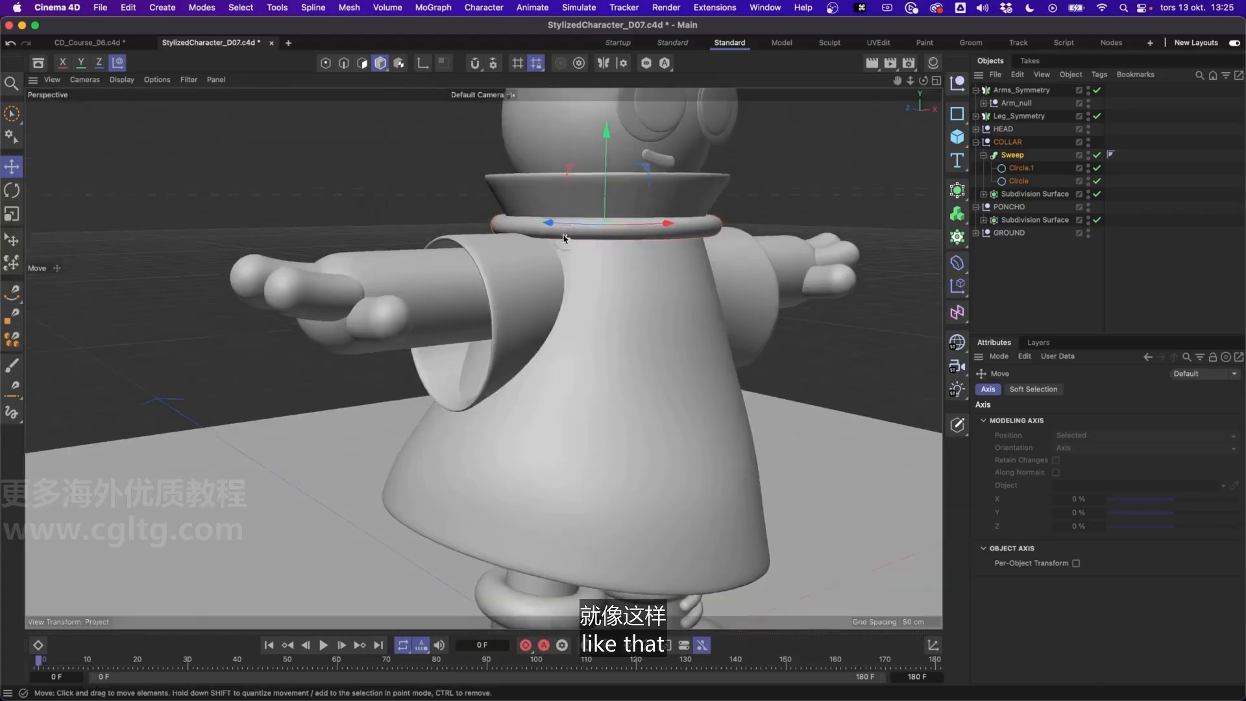
# Shrink the collar ring slightly so it sits closer around the neck of the poncho, and clear the selection
pyautogui.keyDown('alt'); pyautogui.moveTo(565, 237); pyautogui.dragTo(495, 220); pyautogui.keyUp('alt')
pyautogui.press('t')
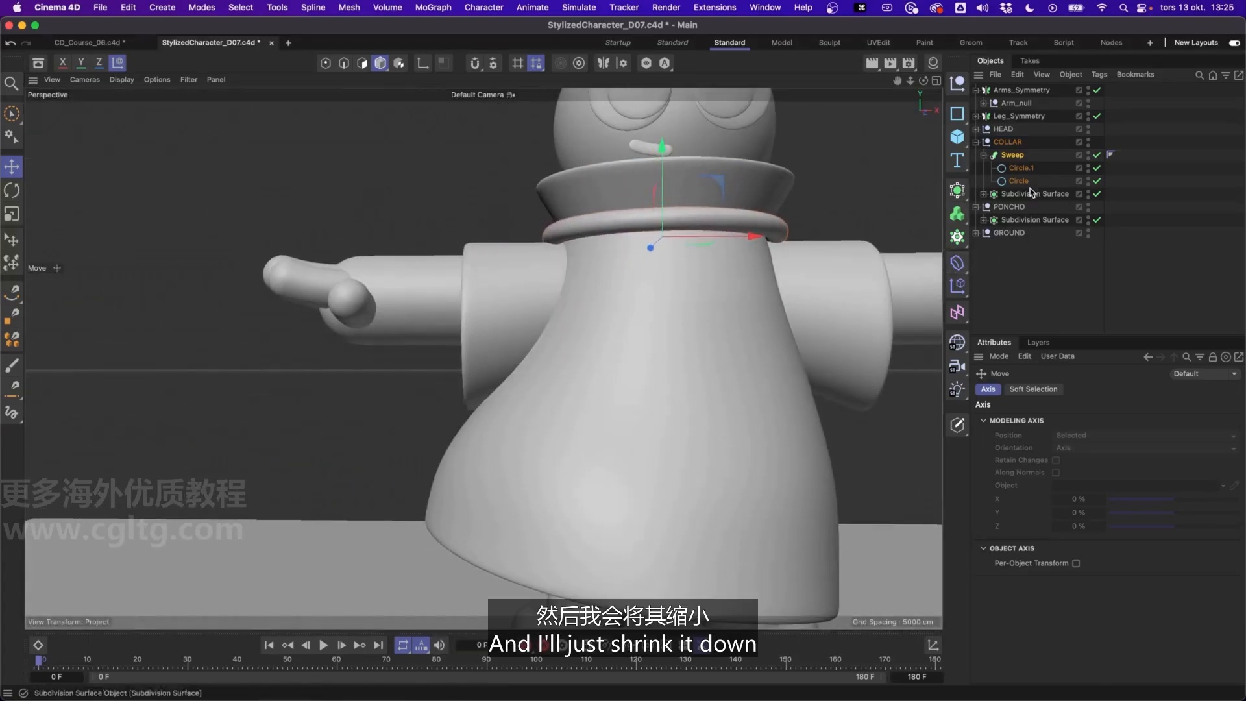
pyautogui.click(1033, 280)
pyautogui.keyDown('alt'); pyautogui.moveTo(721, 232); pyautogui.dragTo(598, 256); pyautogui.keyUp('alt')
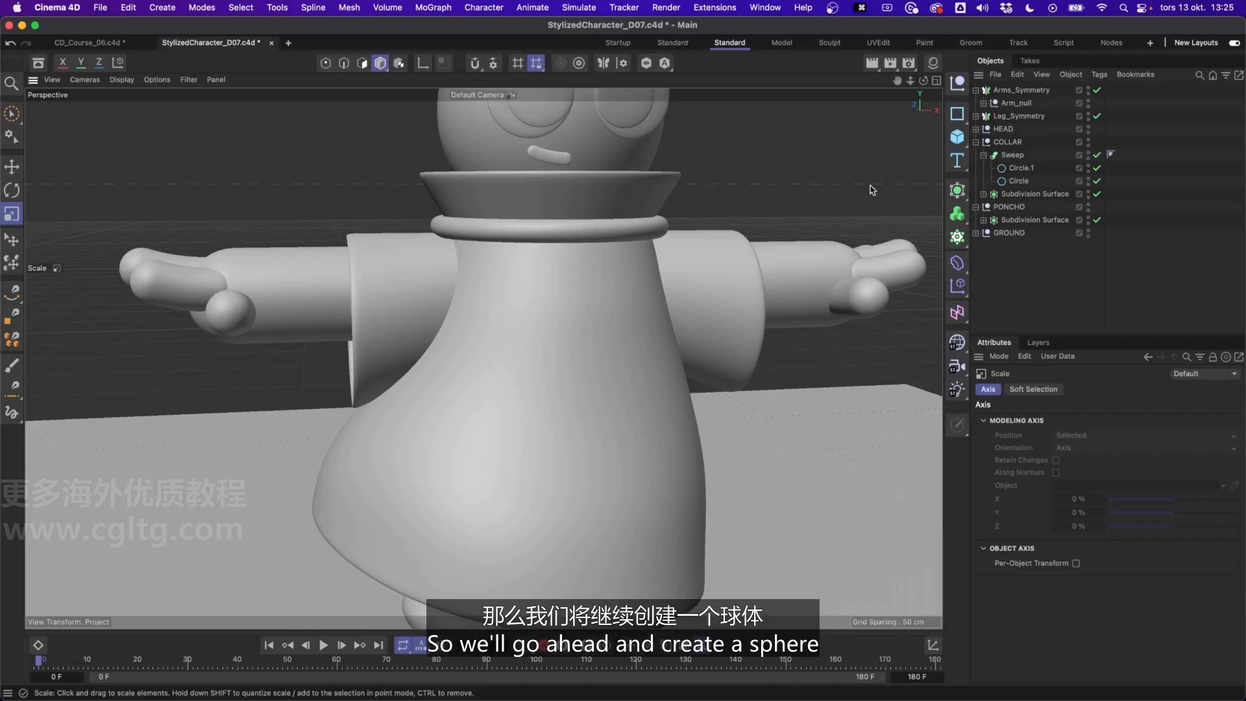
# Add a Sphere primitive and place it in the COLLAR group above the Sweep
pyautogui.click(1016, 156)
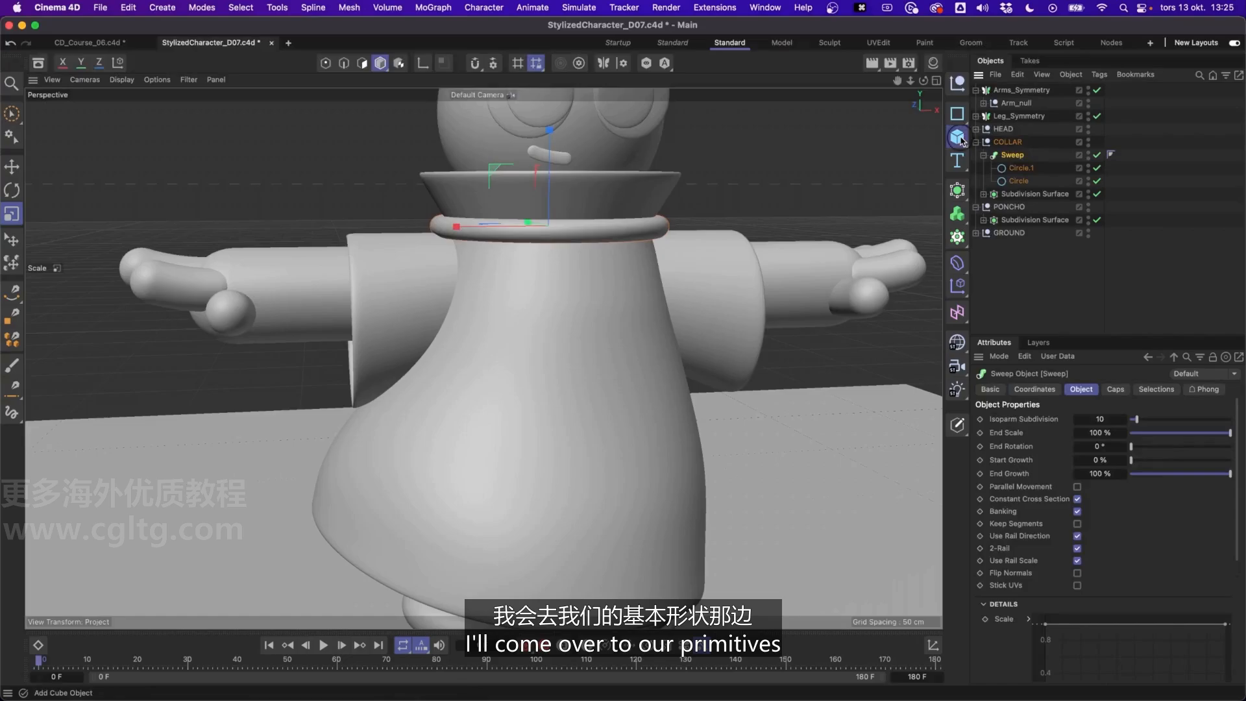
pyautogui.moveTo(962, 140); pyautogui.dragTo(1104, 205)
pyautogui.moveTo(1016, 92); pyautogui.dragTo(1024, 161)
# Zero out the Sphere's X, Y and Z position within the COLLAR group
pyautogui.click(1034, 390)
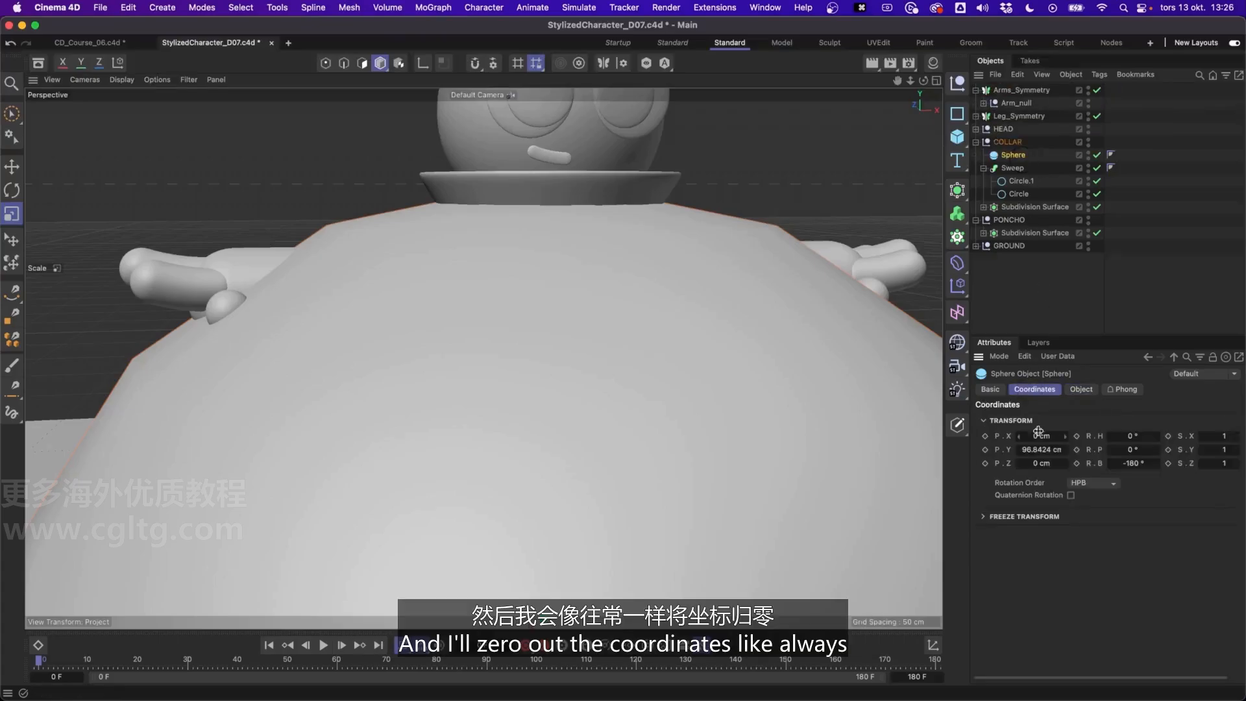
pyautogui.write('0')
pyautogui.press('Tab')
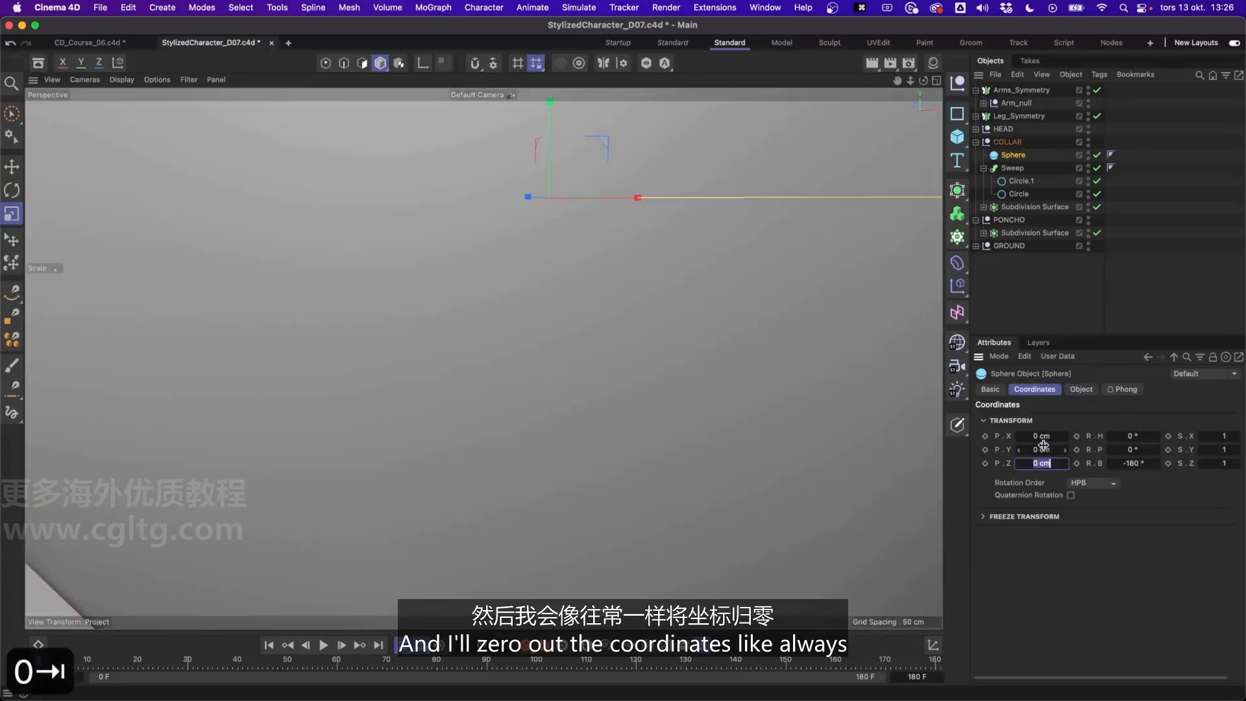
pyautogui.press('Return')
# Scale the Sphere down considerably and move it forward and down to the front of the collar ring
pyautogui.press('t')
pyautogui.scroll(-5, 529, 306)
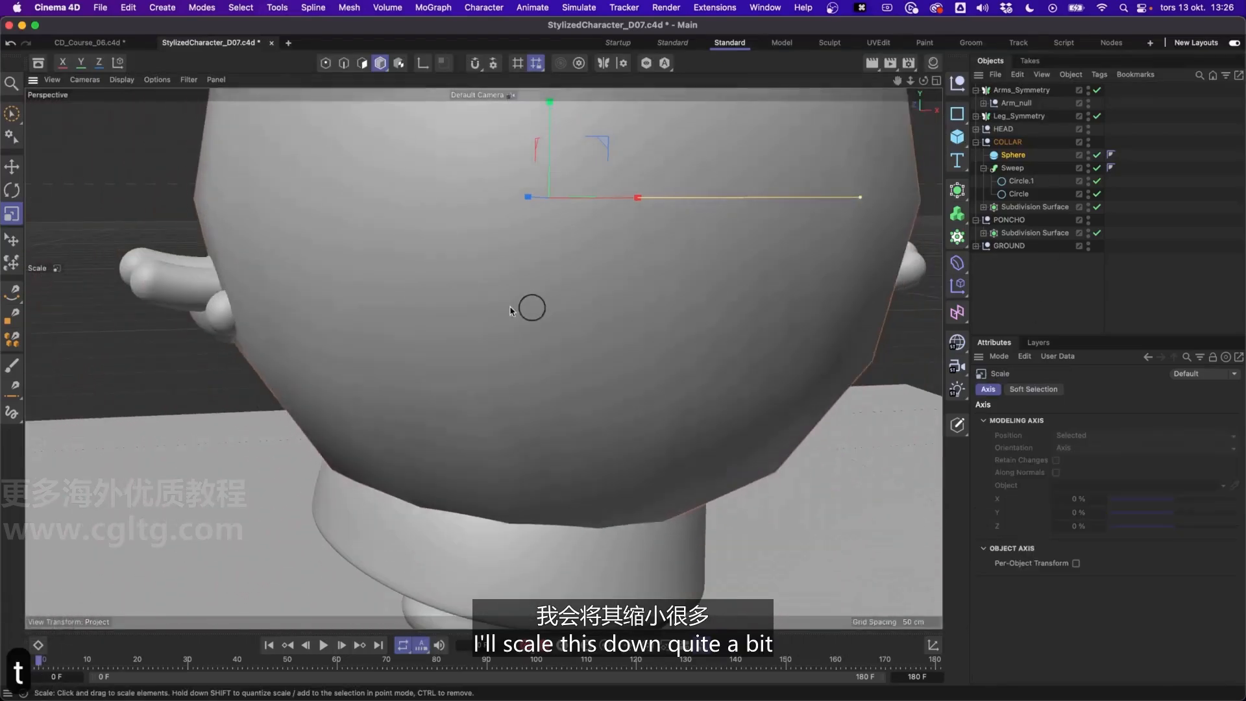
pyautogui.press('e')
pyautogui.keyDown('alt'); pyautogui.moveTo(565, 200); pyautogui.dragTo(573, 201); pyautogui.keyUp('alt')
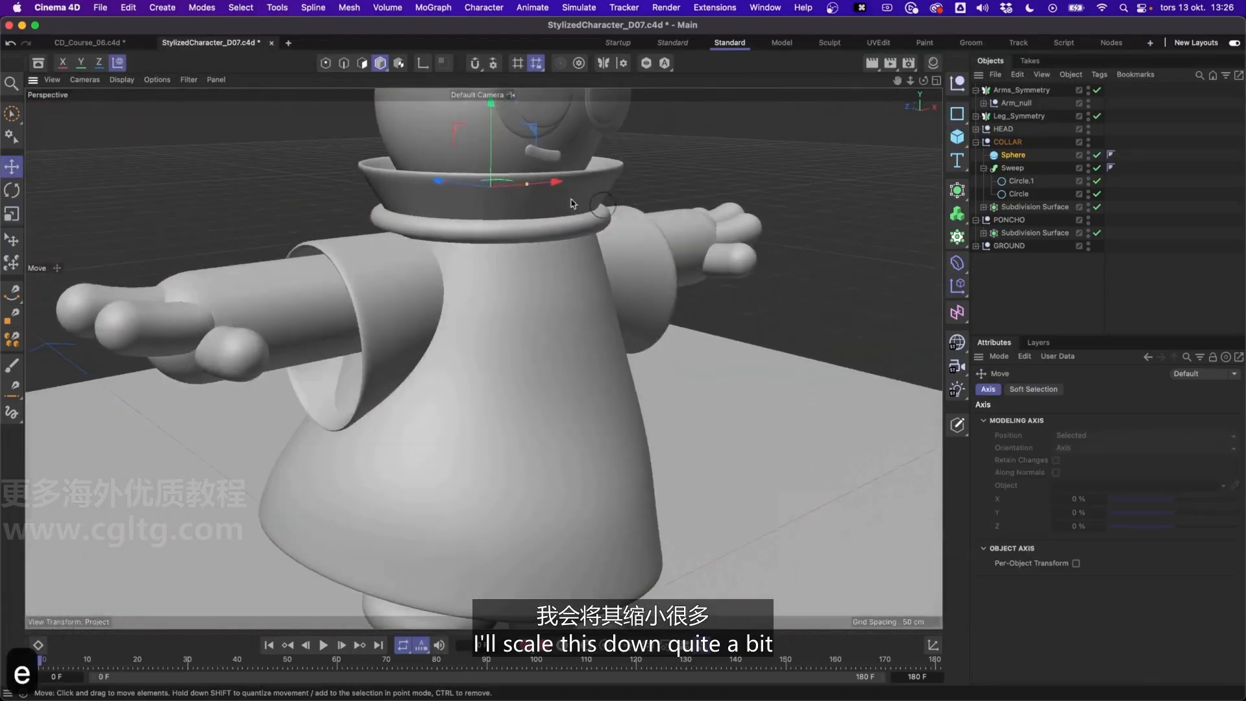
pyautogui.moveTo(467, 191); pyautogui.dragTo(566, 203)
pyautogui.moveTo(592, 162); pyautogui.dragTo(592, 197)
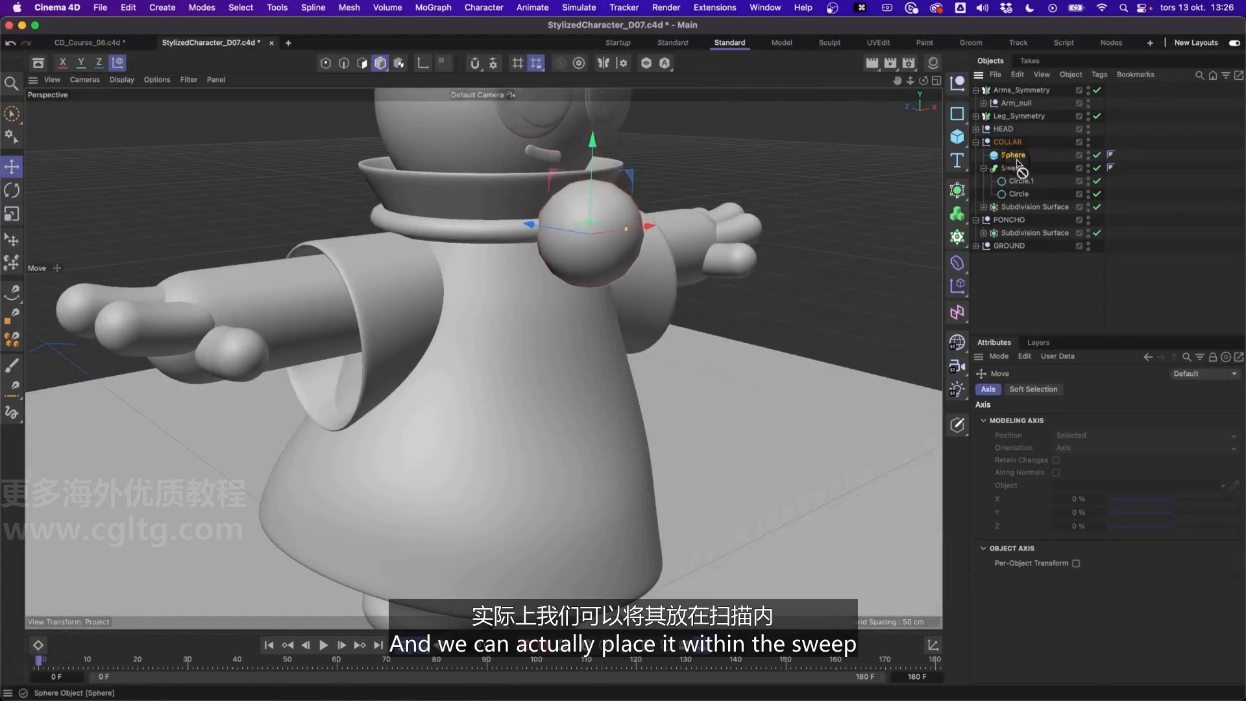
# Centre the Sphere on the ring by nesting it in the Sweep, setting its P.Z to 0 cm, and returning it to COLLAR
pyautogui.moveTo(1021, 175); pyautogui.dragTo(1019, 170)
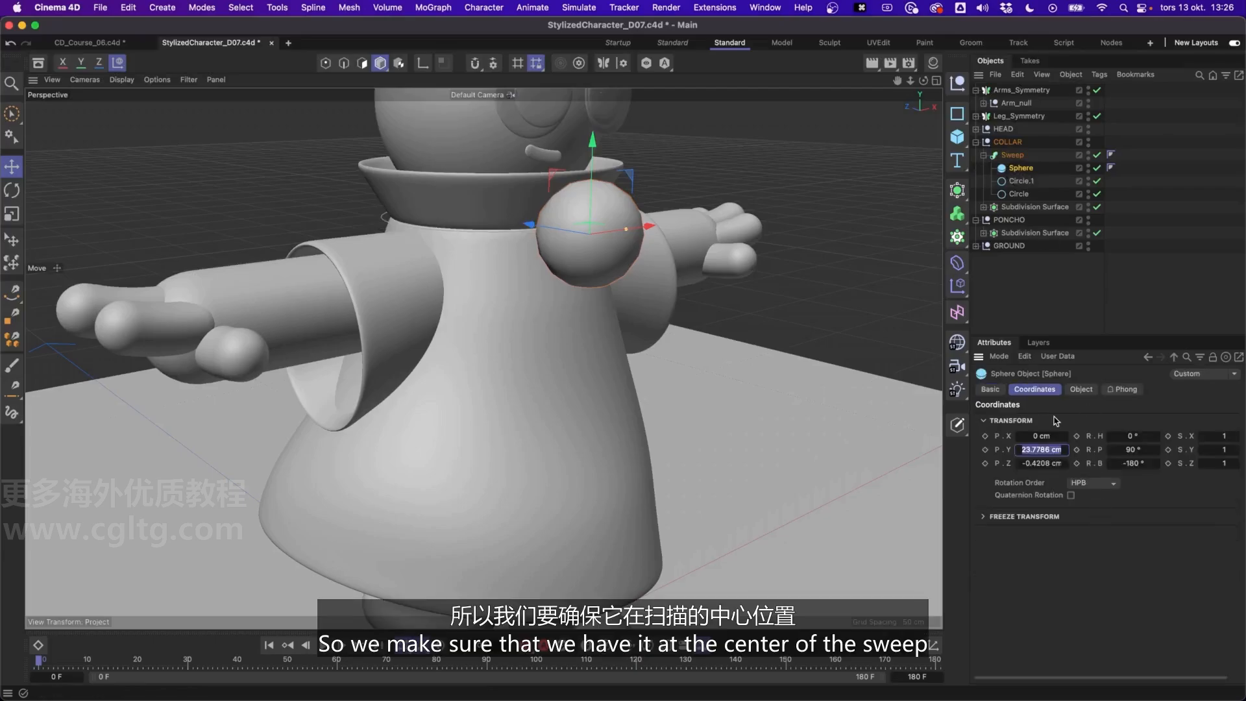
pyautogui.press('Tab')
pyautogui.write('0')
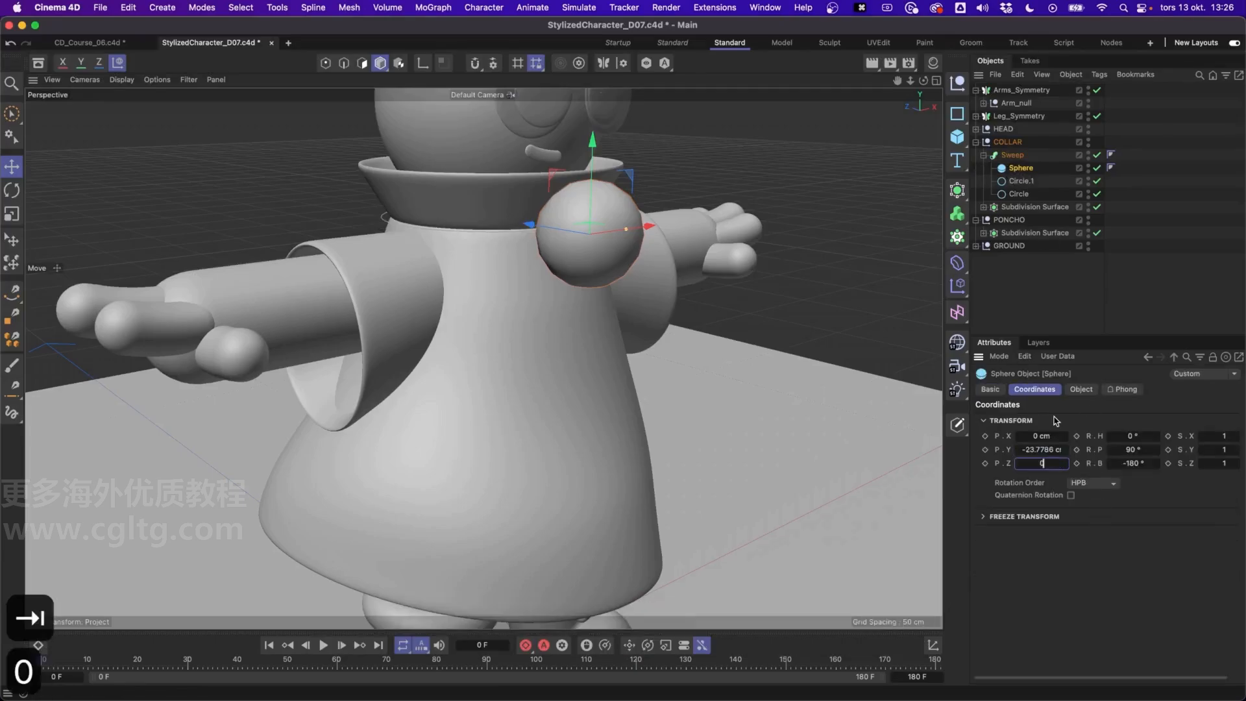
pyautogui.press('Return')
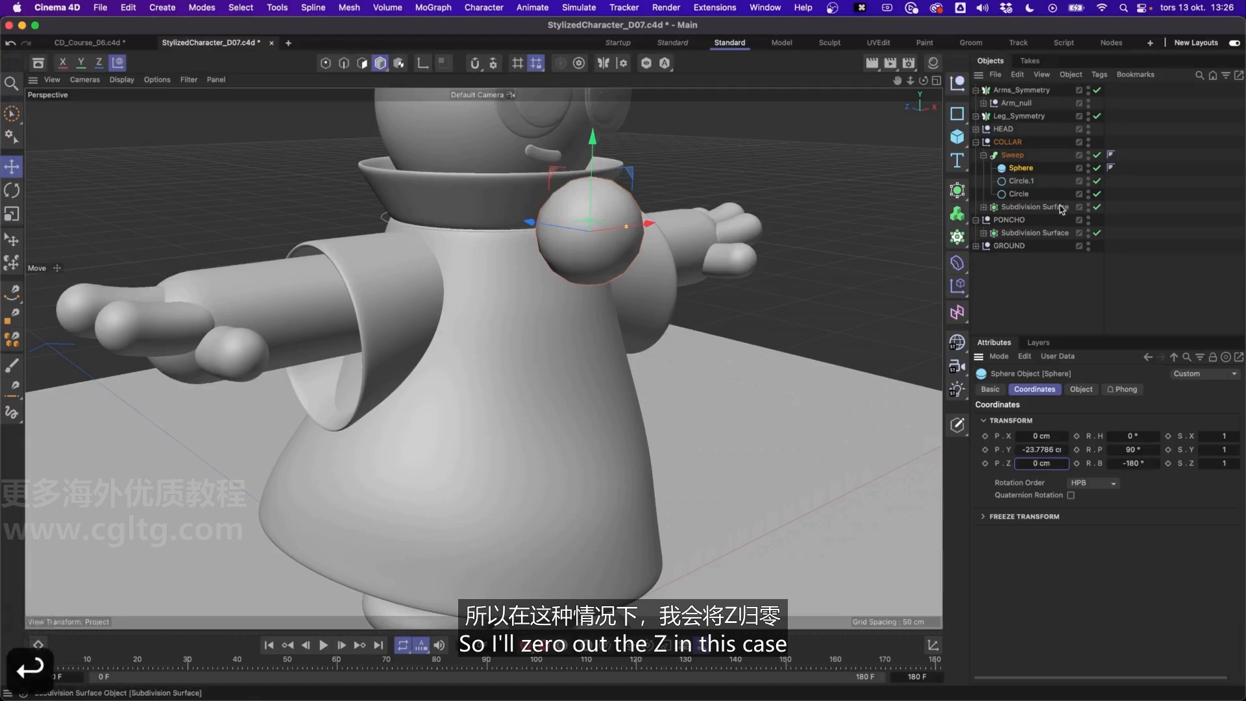
pyautogui.moveTo(1021, 169); pyautogui.dragTo(1015, 152)
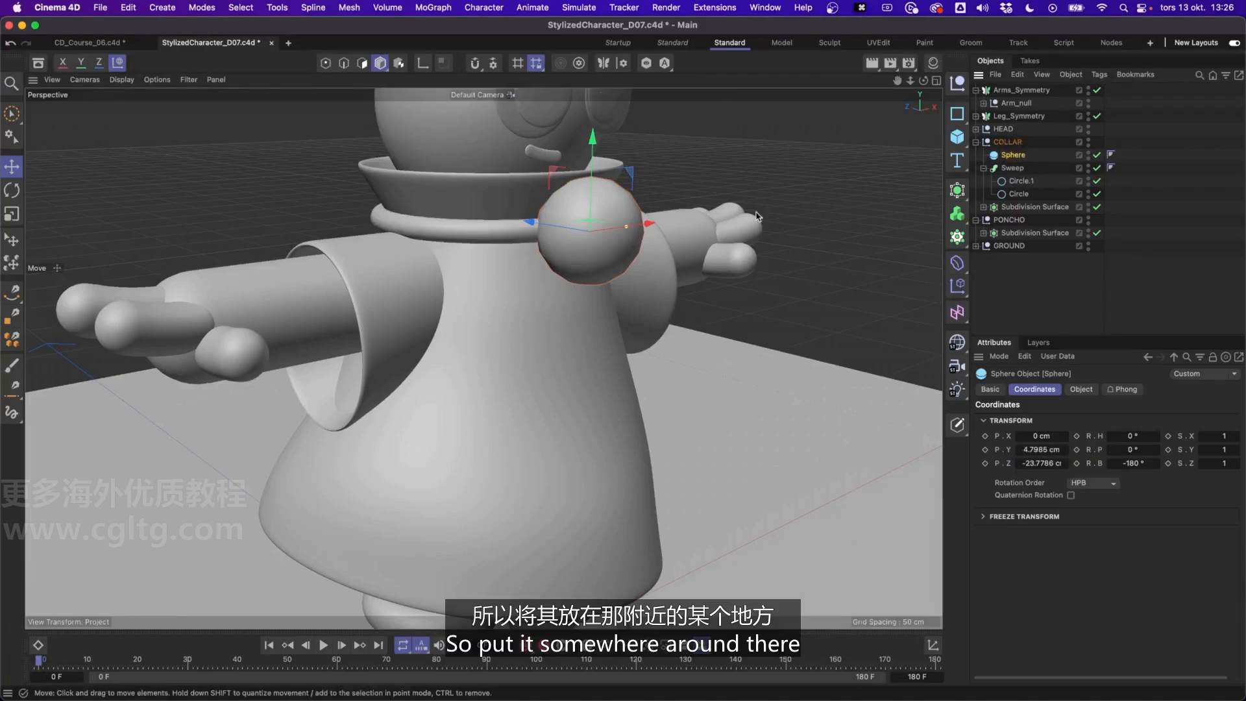
# Scale the Sphere down to a radius of about 3.78 cm and set its segments to 32
pyautogui.press('t')
pyautogui.moveTo(788, 262); pyautogui.dragTo(487, 292)
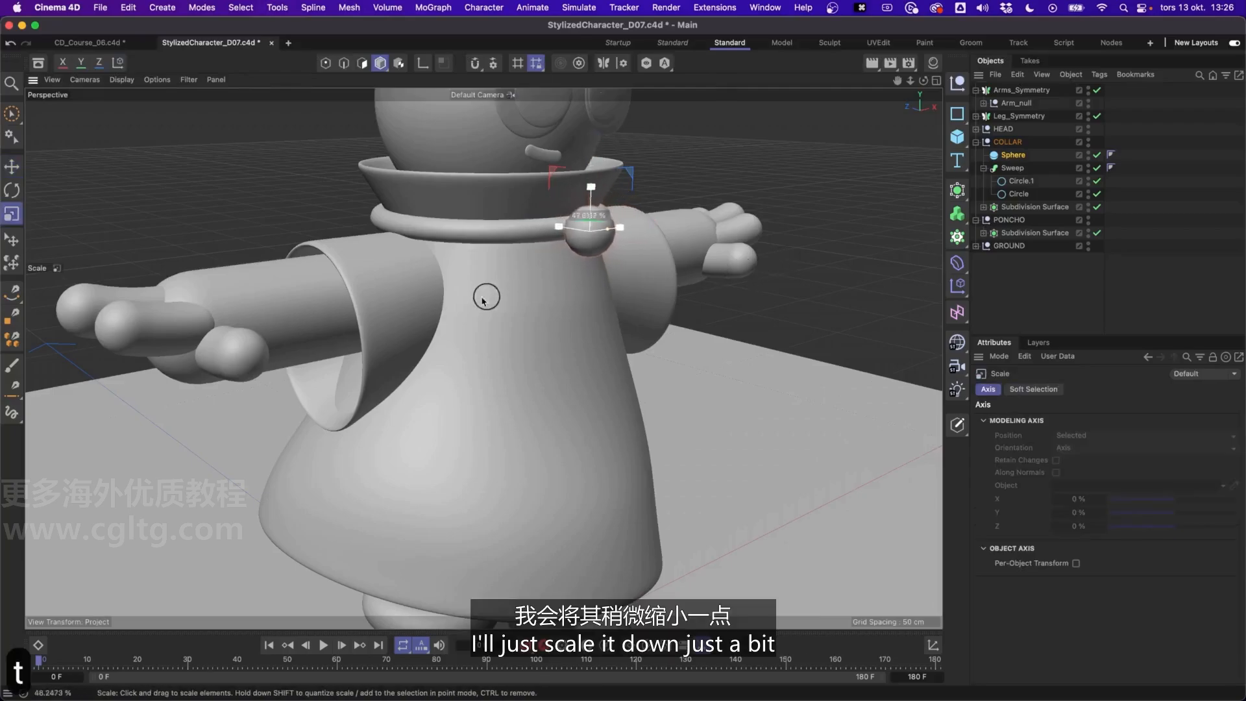
pyautogui.click(1081, 389)
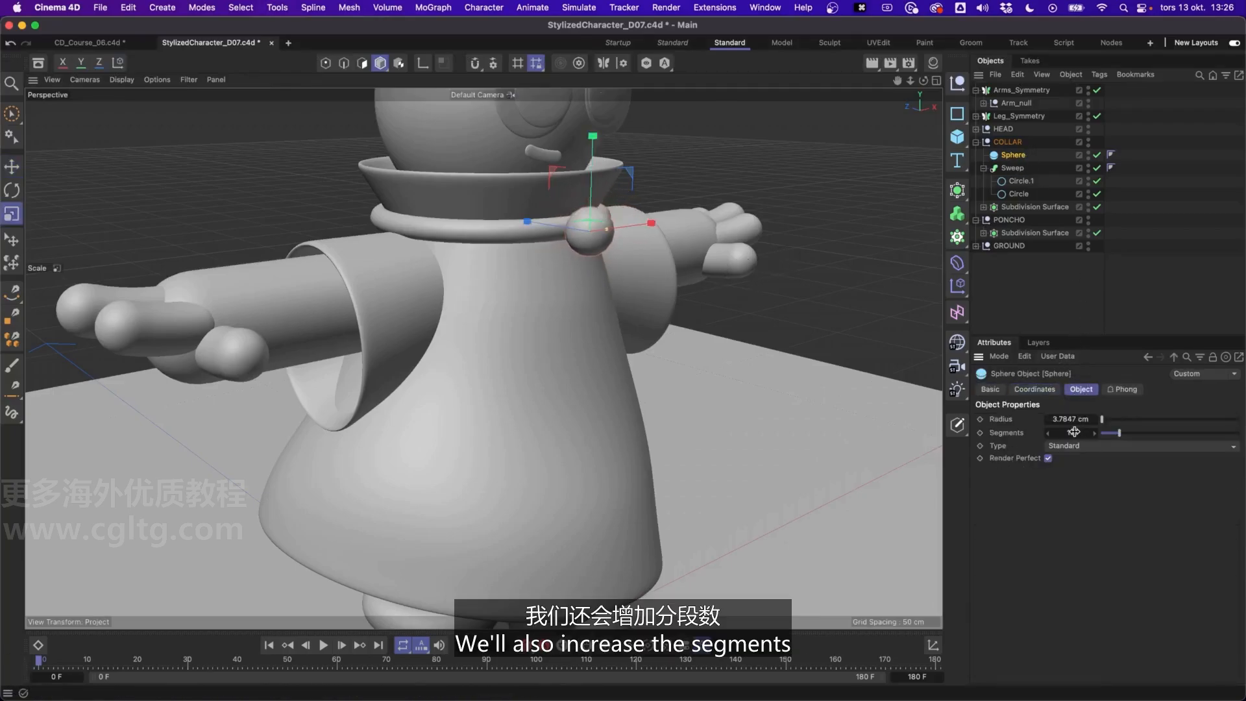
pyautogui.write('32')
pyautogui.press('Return')
# Move the Sphere back along Z so it sits against the front of the collar ring
pyautogui.moveTo(795, 276); pyautogui.dragTo(357, 263)
pyautogui.press('e')
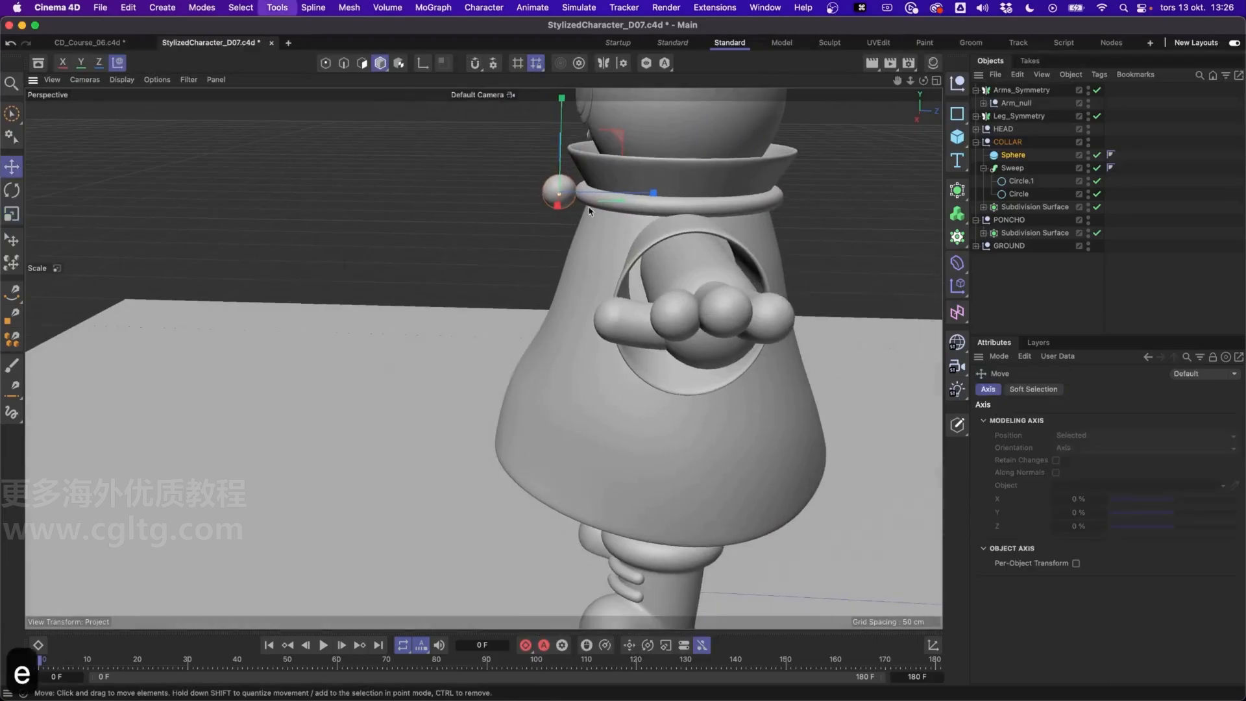
pyautogui.moveTo(611, 196); pyautogui.dragTo(614, 197)
pyautogui.keyDown('alt'); pyautogui.moveTo(591, 203); pyautogui.dragTo(613, 289); pyautogui.keyUp('alt')
pyautogui.moveTo(611, 308)
pyautogui.keyDown('alt'); pyautogui.mouseDown()
pyautogui.moveTo(677, 319)
pyautogui.moveTo(619, 290)
pyautogui.mouseUp(); pyautogui.keyUp('alt')
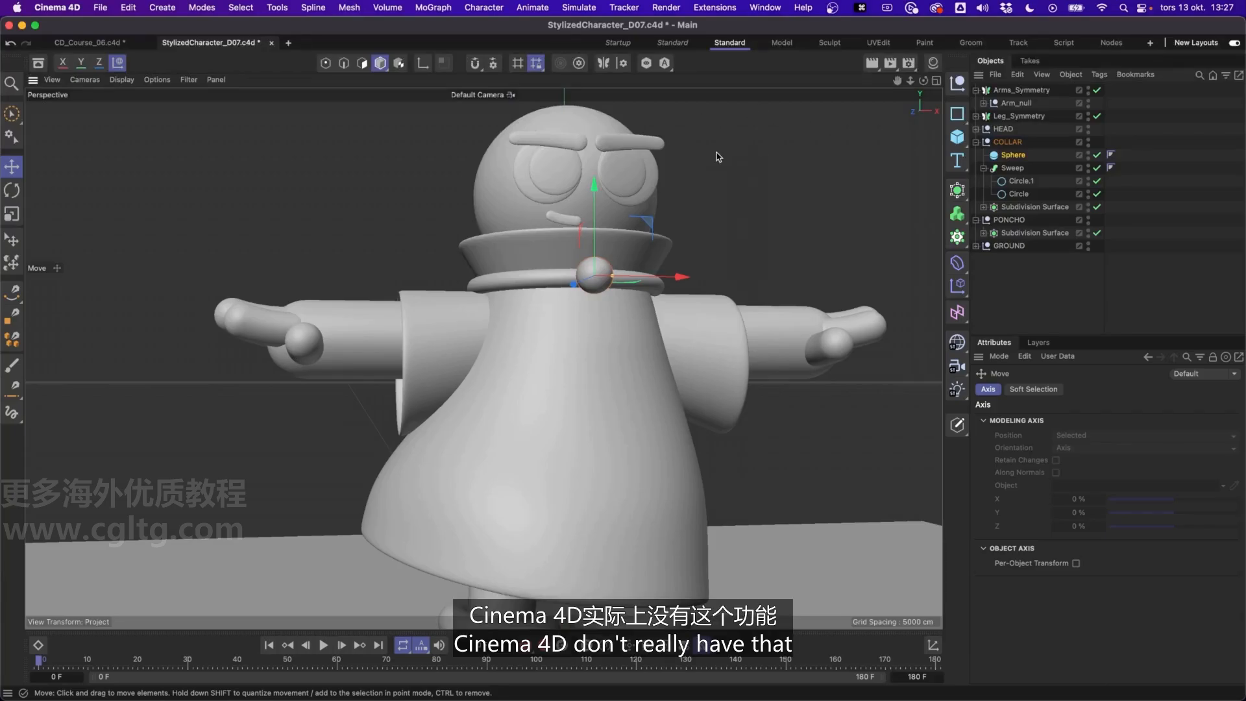
# Add a Helix spline to the scene
pyautogui.click(962, 118)
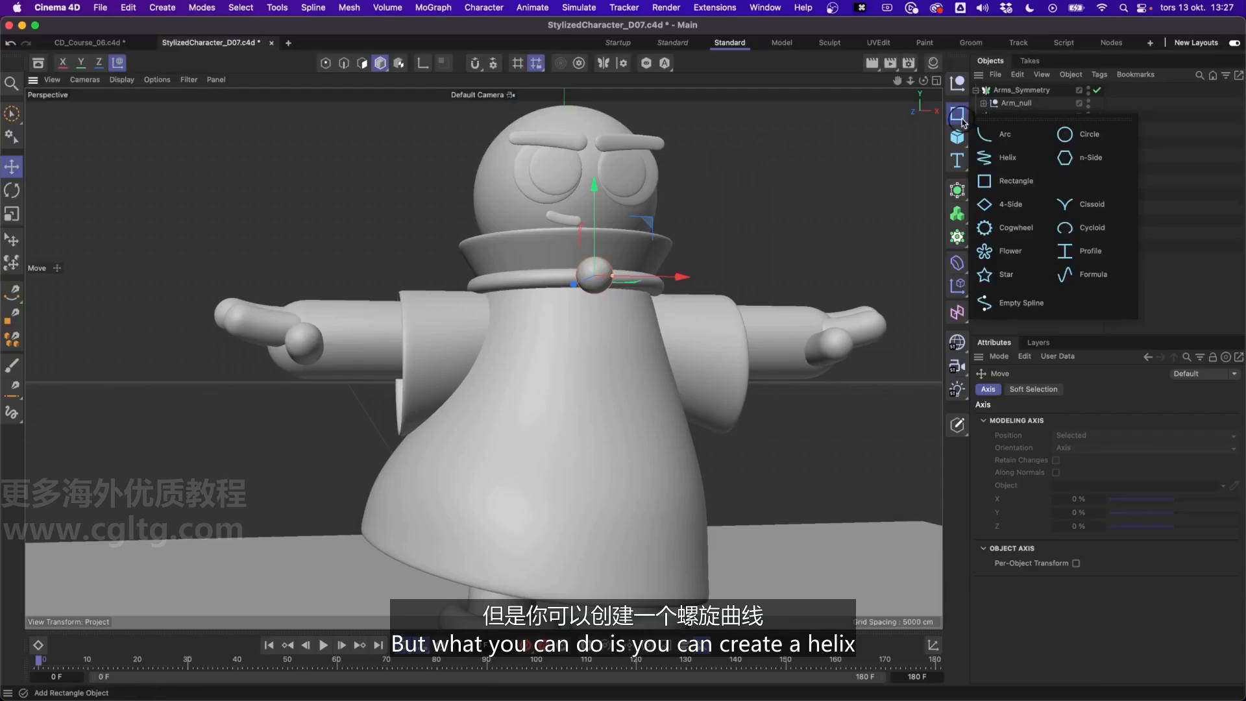
pyautogui.click(1009, 158)
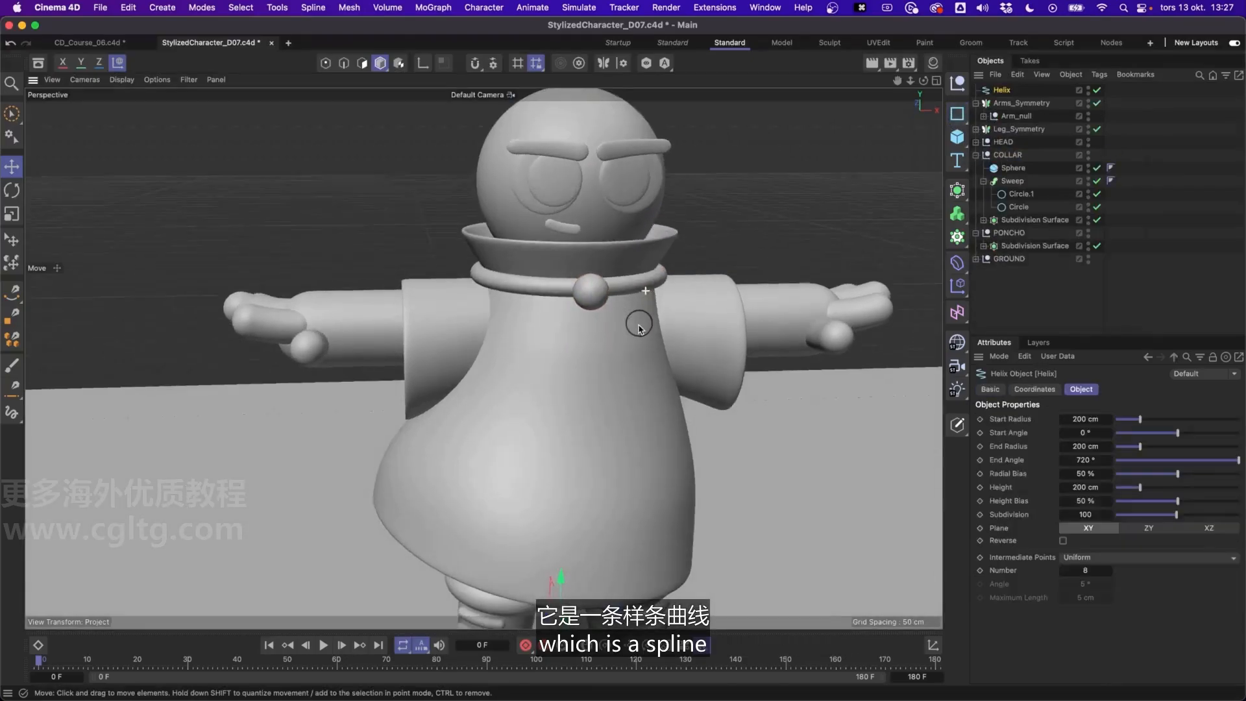
pyautogui.scroll(-6, 593, 509)
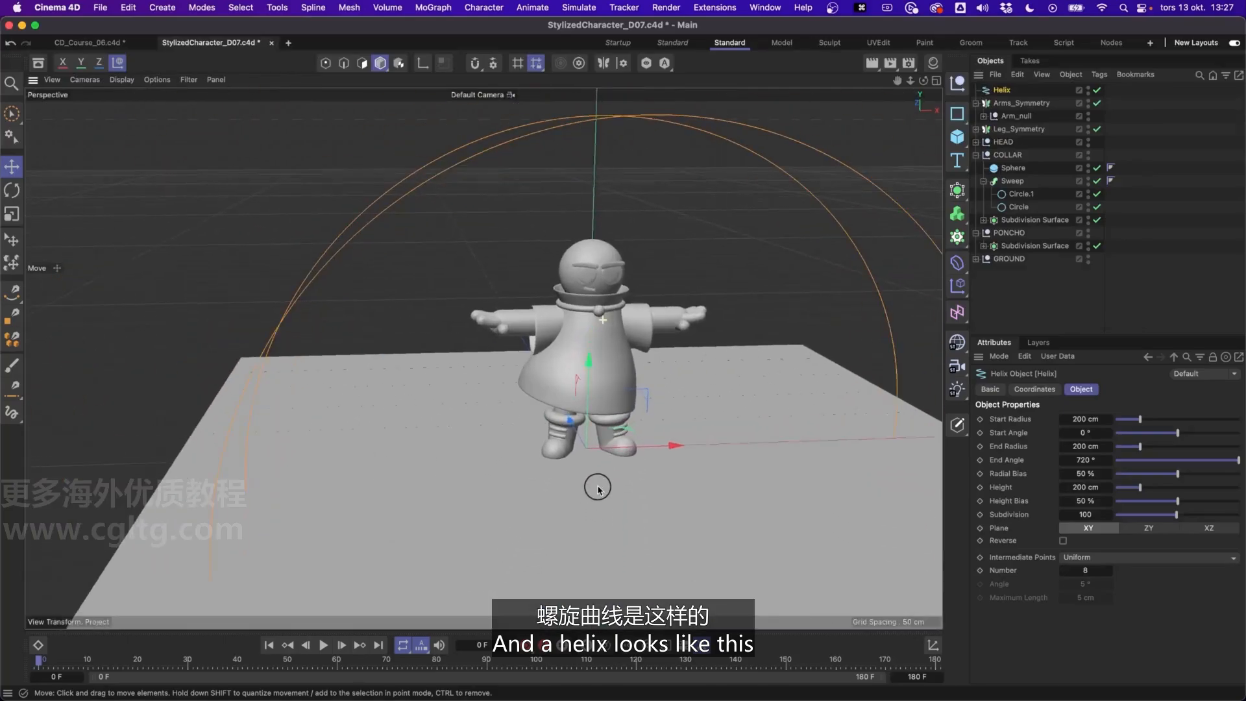
pyautogui.keyDown('alt'); pyautogui.moveTo(598, 488); pyautogui.dragTo(746, 402); pyautogui.keyUp('alt')
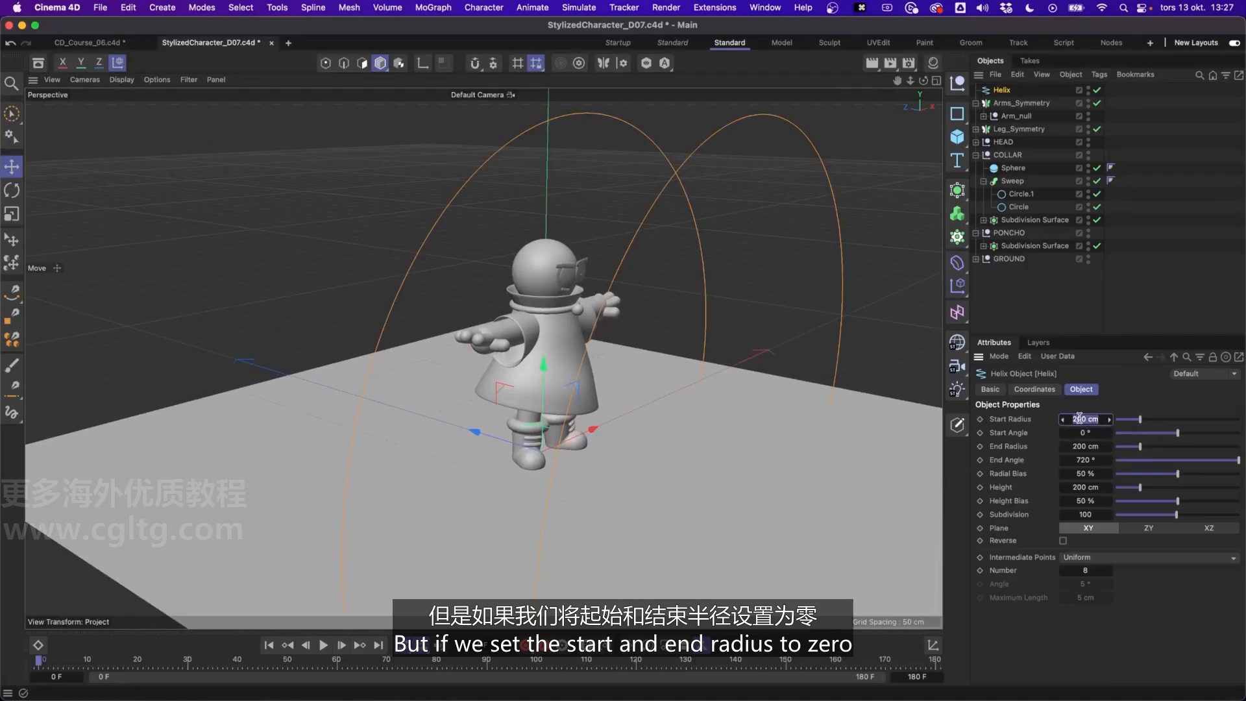
# Set the Helix's start and end radius to 0 cm and raise the spline above the character's head
pyautogui.write('0')
pyautogui.press('Tab')
pyautogui.press('Tab')
pyautogui.write('0')
pyautogui.press('Return')
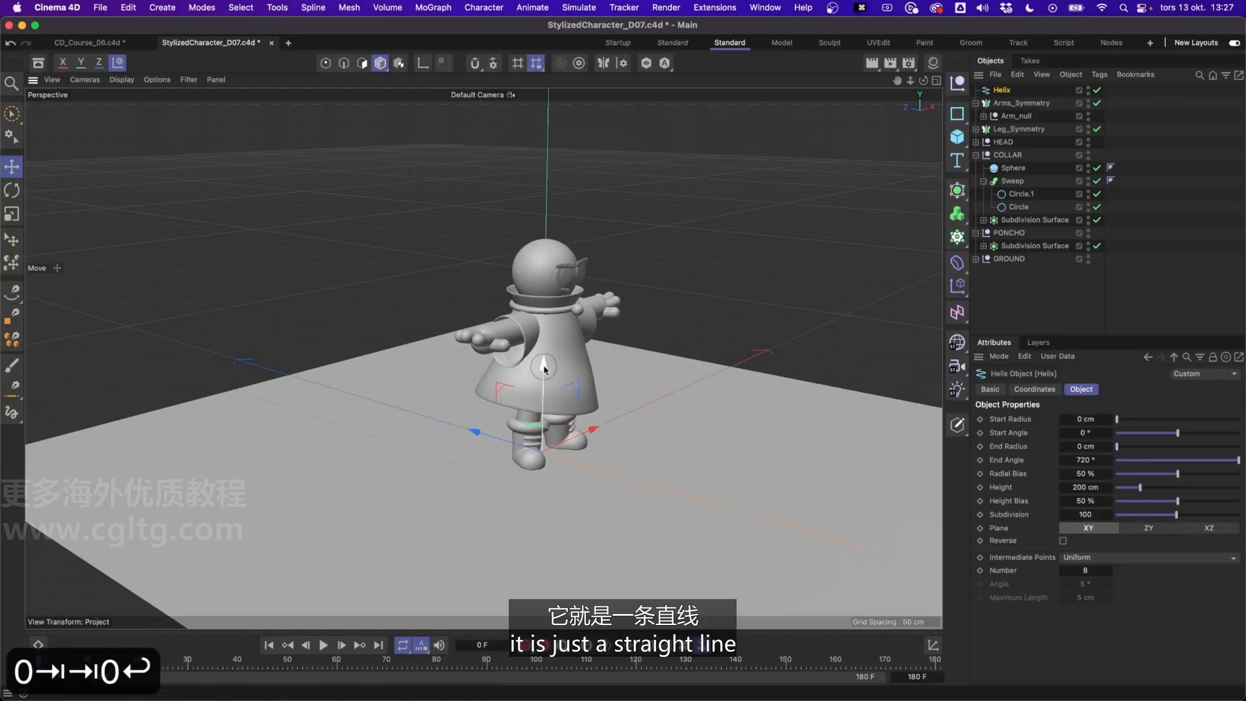
pyautogui.moveTo(544, 370); pyautogui.dragTo(548, 123)
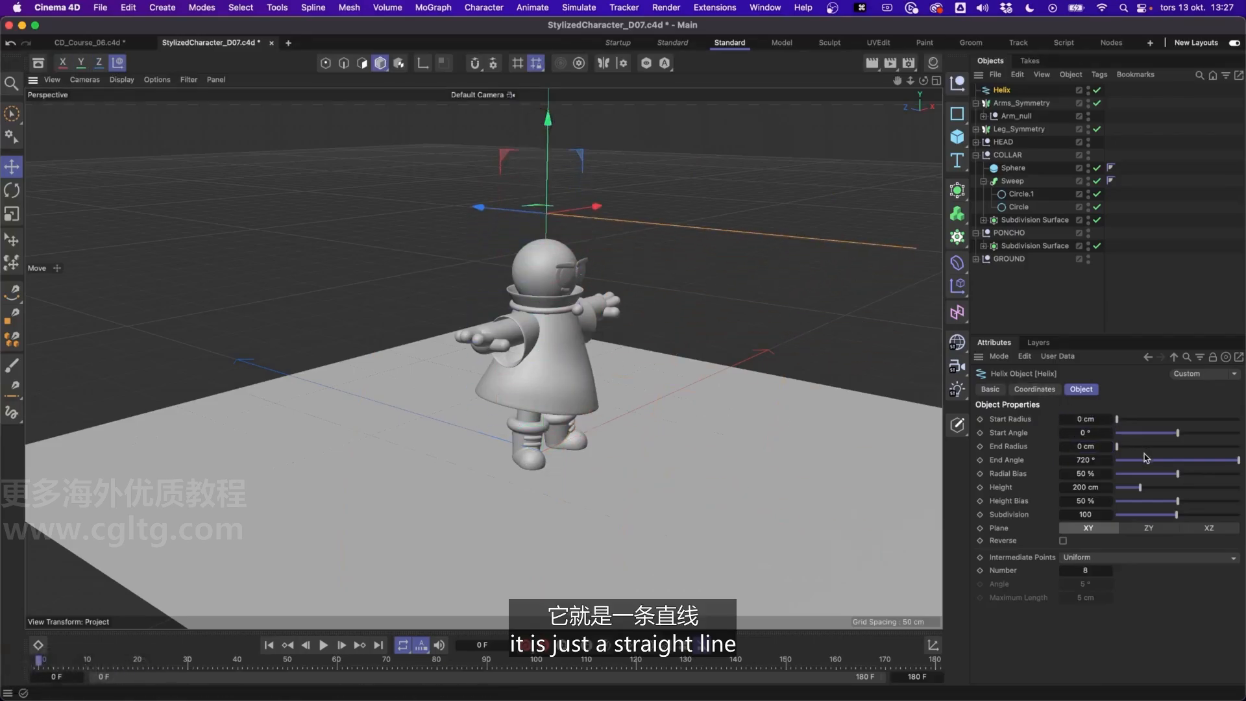
pyautogui.moveTo(1123, 447)
pyautogui.mouseDown()
pyautogui.moveTo(1135, 448)
pyautogui.moveTo(1114, 449)
pyautogui.mouseUp()
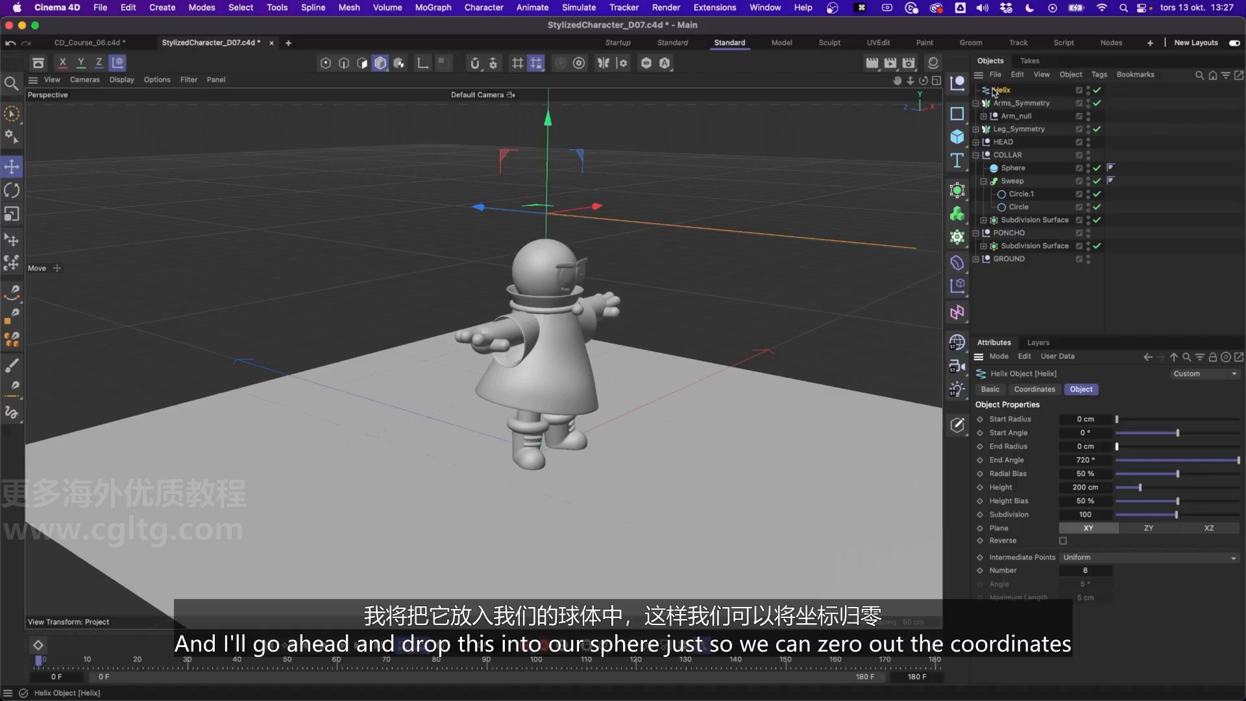
# Make the Helix a child of the Sphere and set its Y and Z position to 0 cm
pyautogui.moveTo(1005, 121); pyautogui.dragTo(1011, 172)
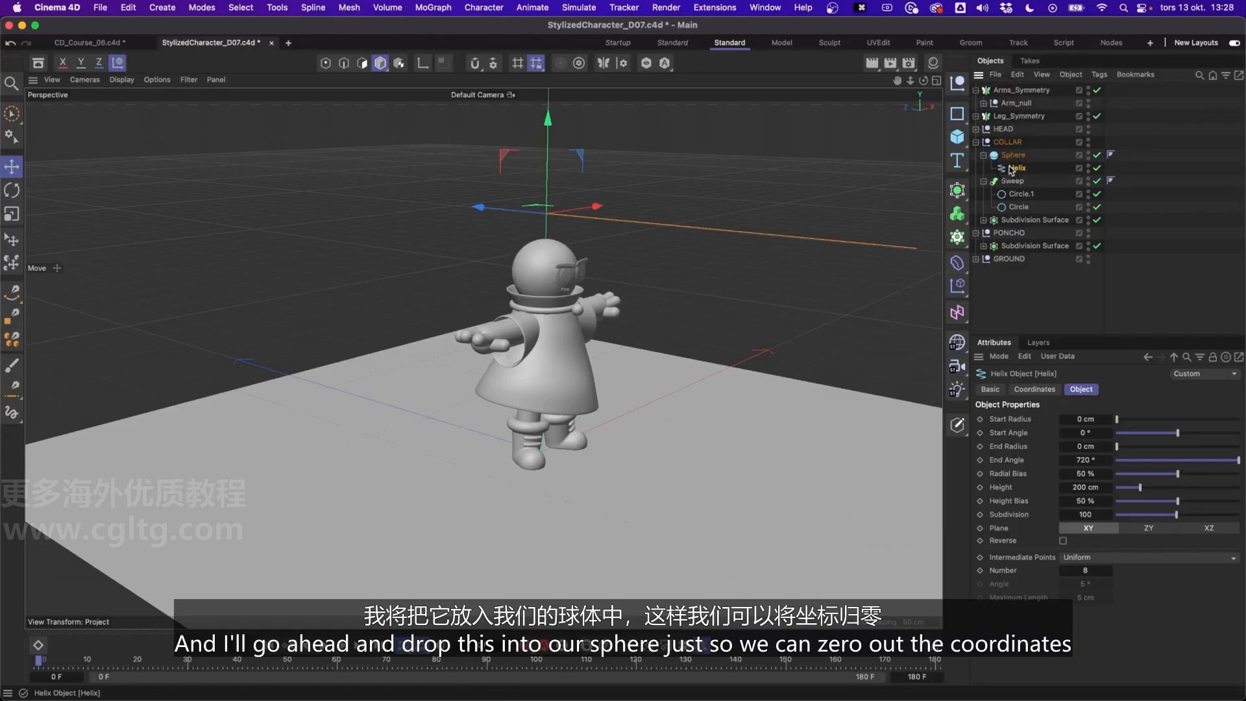
pyautogui.click(1055, 389)
pyautogui.doubleClick(1044, 450)
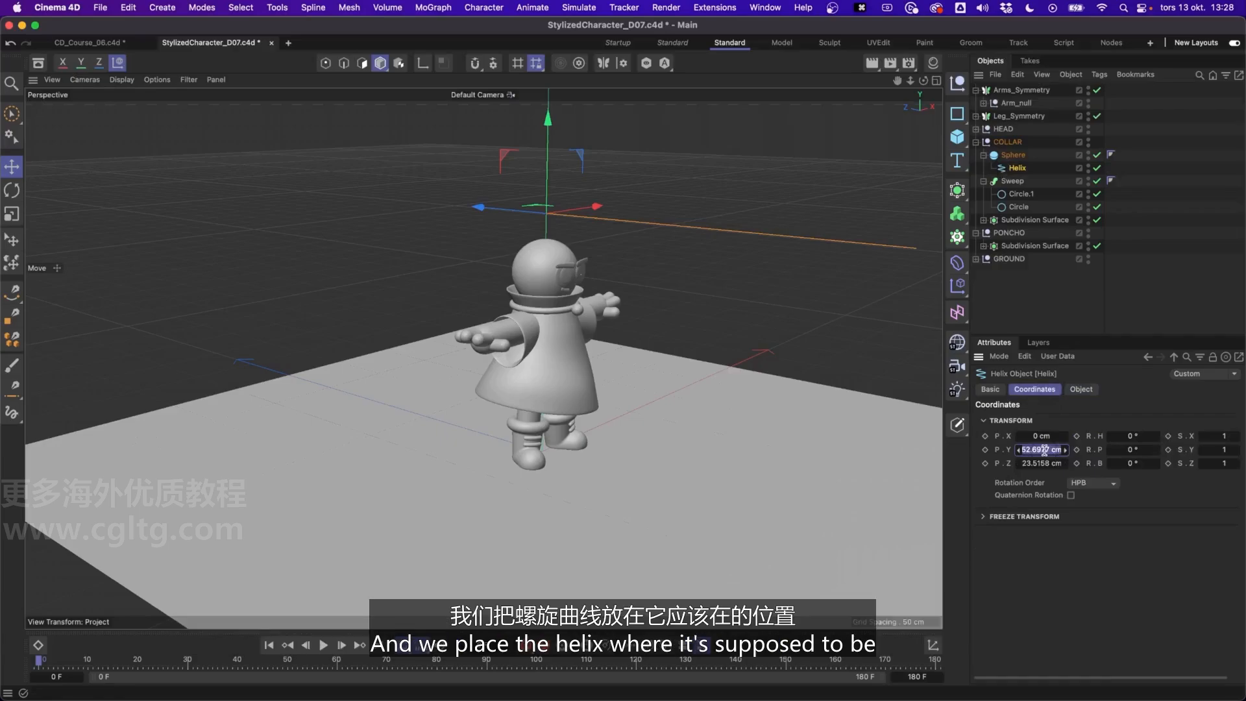
pyautogui.write('0')
pyautogui.press('Tab')
pyautogui.write('0')
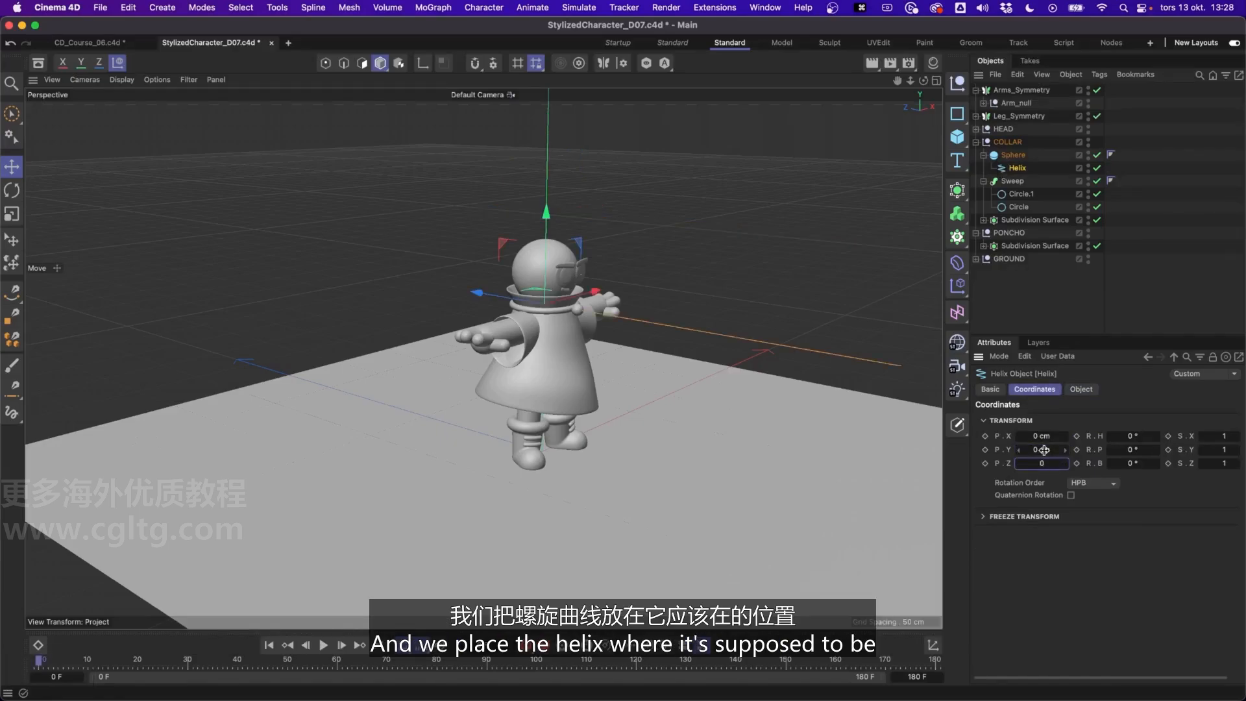
pyautogui.press('Return')
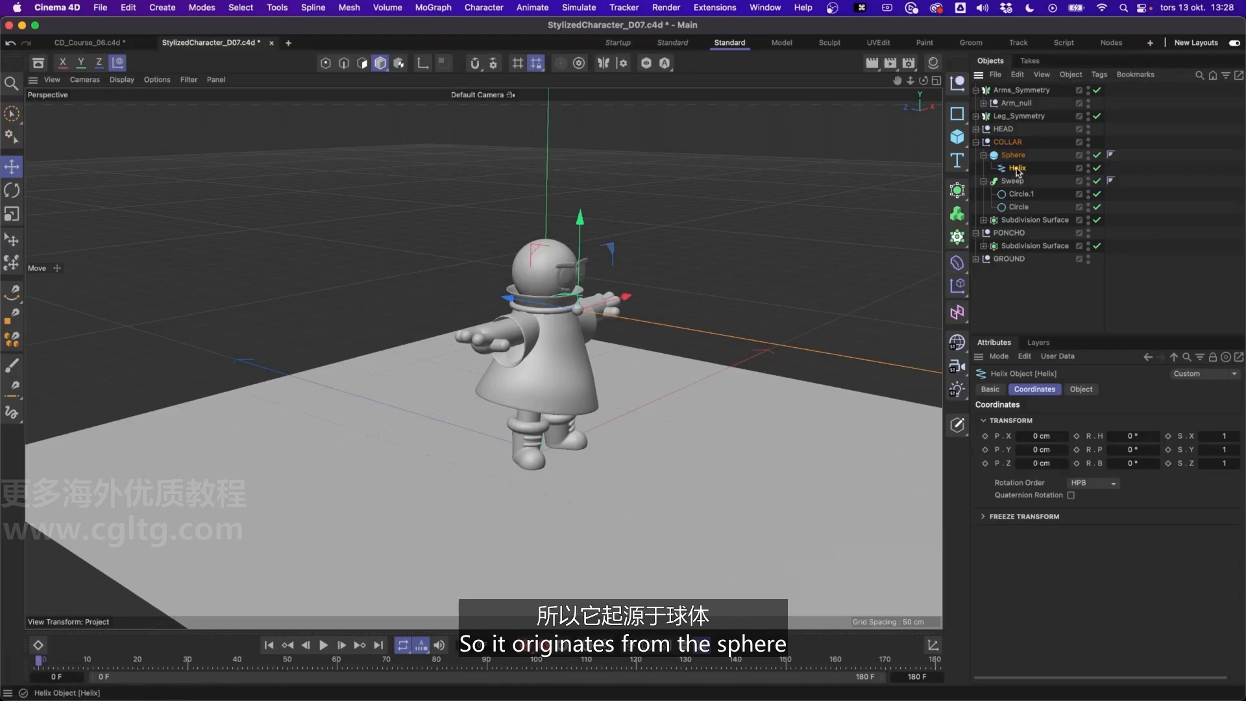
# Shorten the Helix that extends from the Sphere to a height of 20 cm
pyautogui.scroll(5, 648, 305)
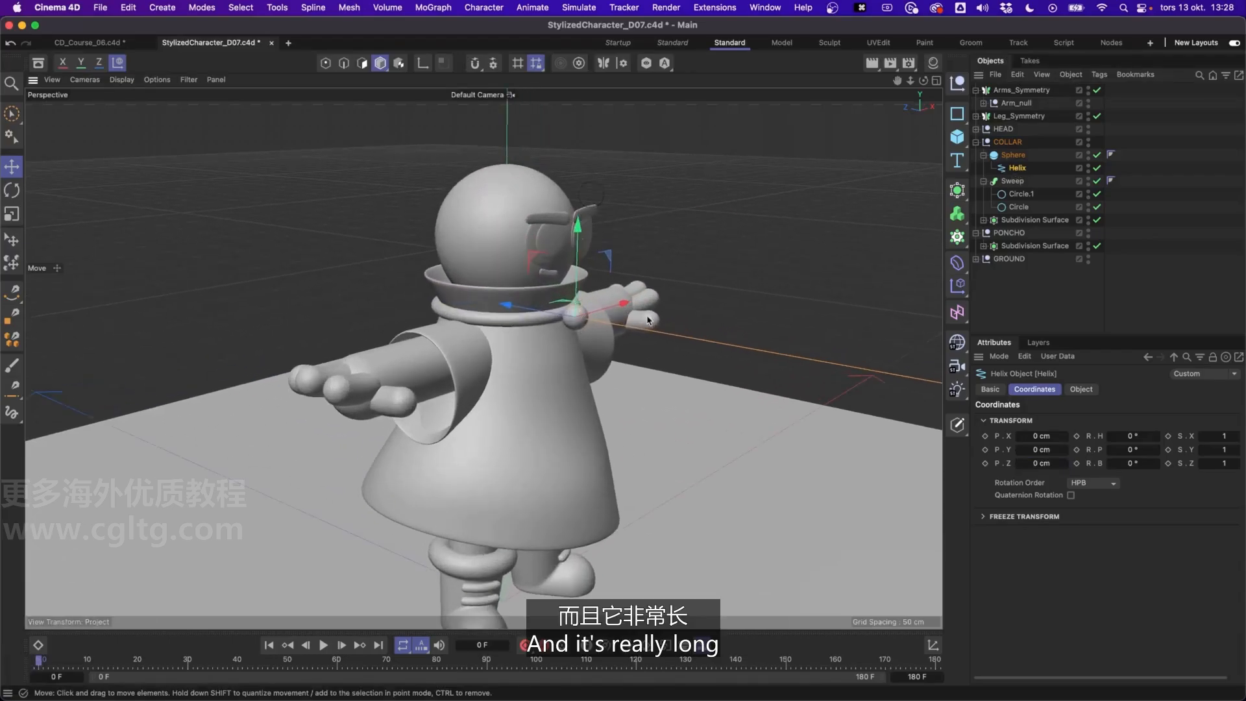
pyautogui.keyDown('alt'); pyautogui.moveTo(648, 320); pyautogui.dragTo(534, 335); pyautogui.keyUp('alt')
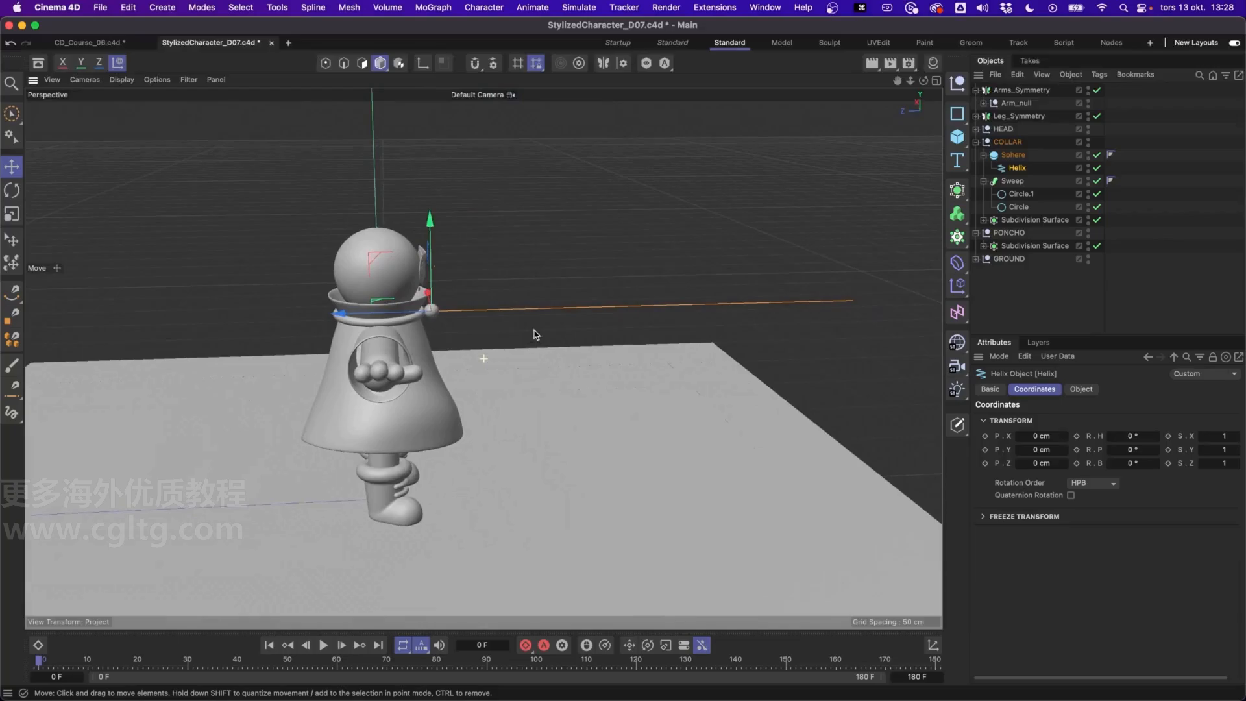
pyautogui.click(1081, 390)
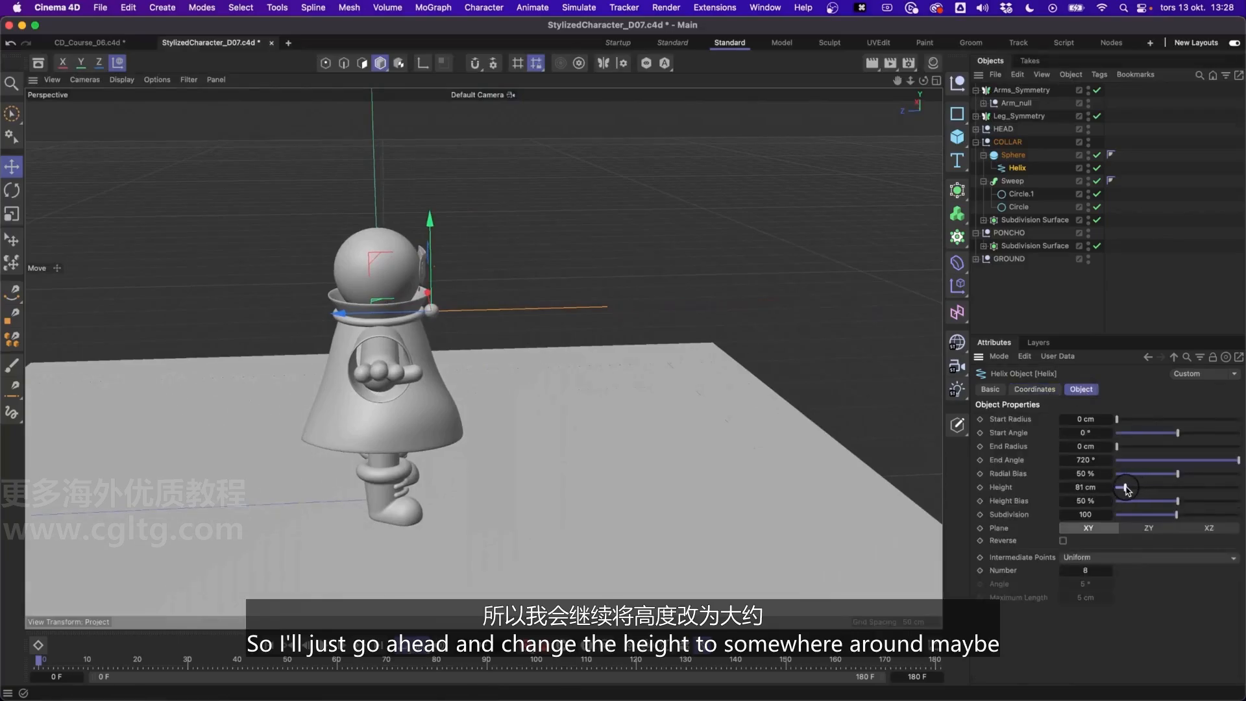
pyautogui.click(1093, 487)
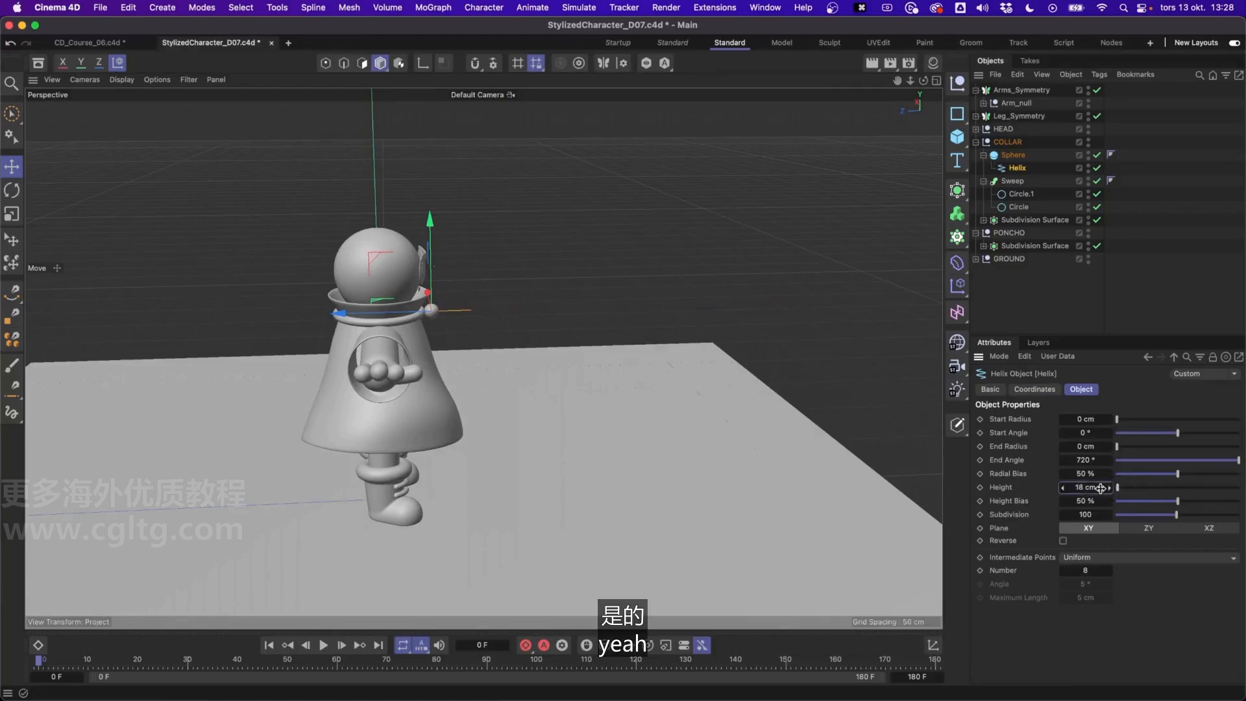
pyautogui.write('20')
pyautogui.press('Return')
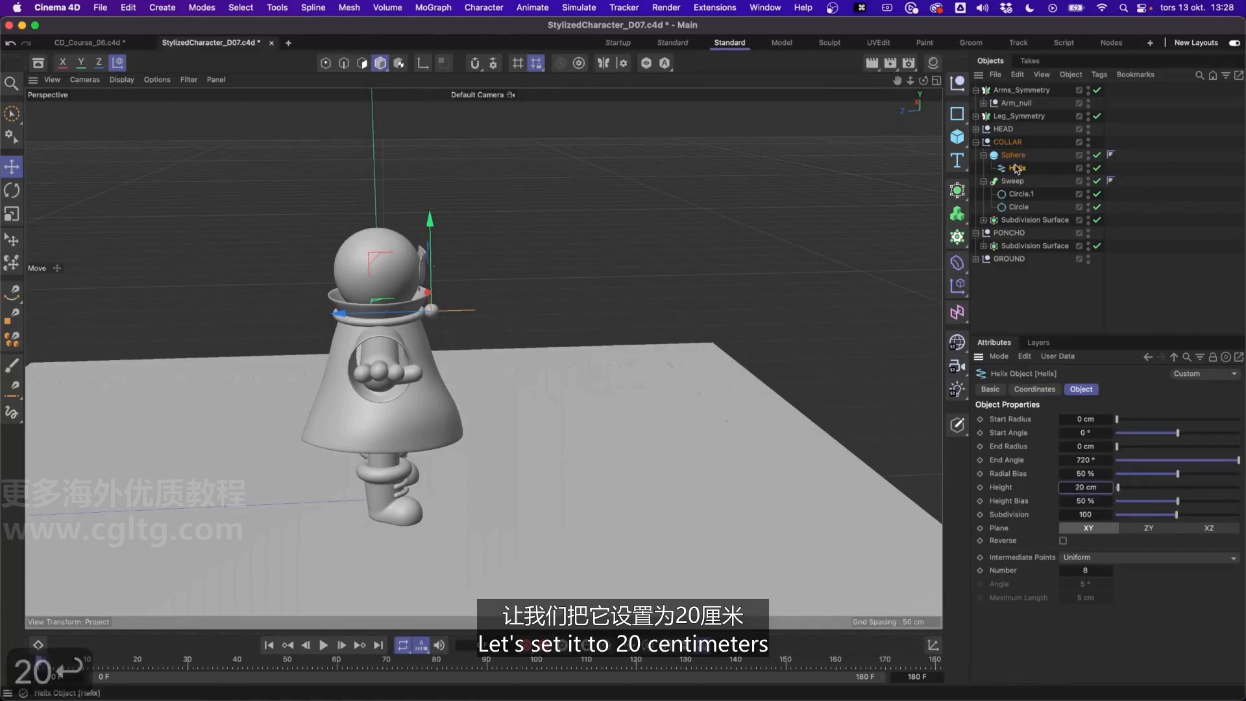
# Try repositioning the Helix at the front of the collar ring, and undo the attempt
pyautogui.keyDown('alt'); pyautogui.moveTo(425, 318); pyautogui.dragTo(364, 321); pyautogui.keyUp('alt')
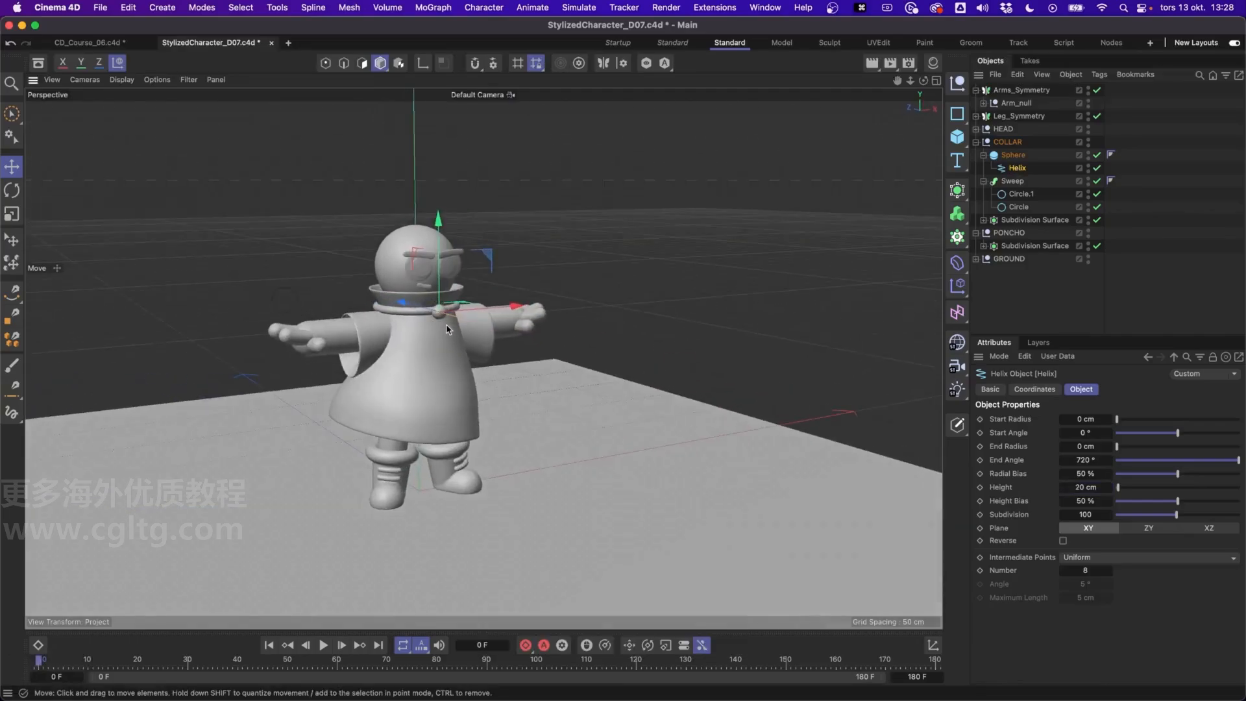
pyautogui.scroll(8, 446, 320)
pyautogui.keyDown('alt'); pyautogui.moveTo(446, 320); pyautogui.dragTo(493, 275); pyautogui.keyUp('alt')
pyautogui.press('r')
pyautogui.press('e')
pyautogui.moveTo(491, 282)
pyautogui.keyDown('alt'); pyautogui.mouseDown()
pyautogui.moveTo(474, 254)
pyautogui.moveTo(481, 272)
pyautogui.mouseUp(); pyautogui.keyUp('alt')
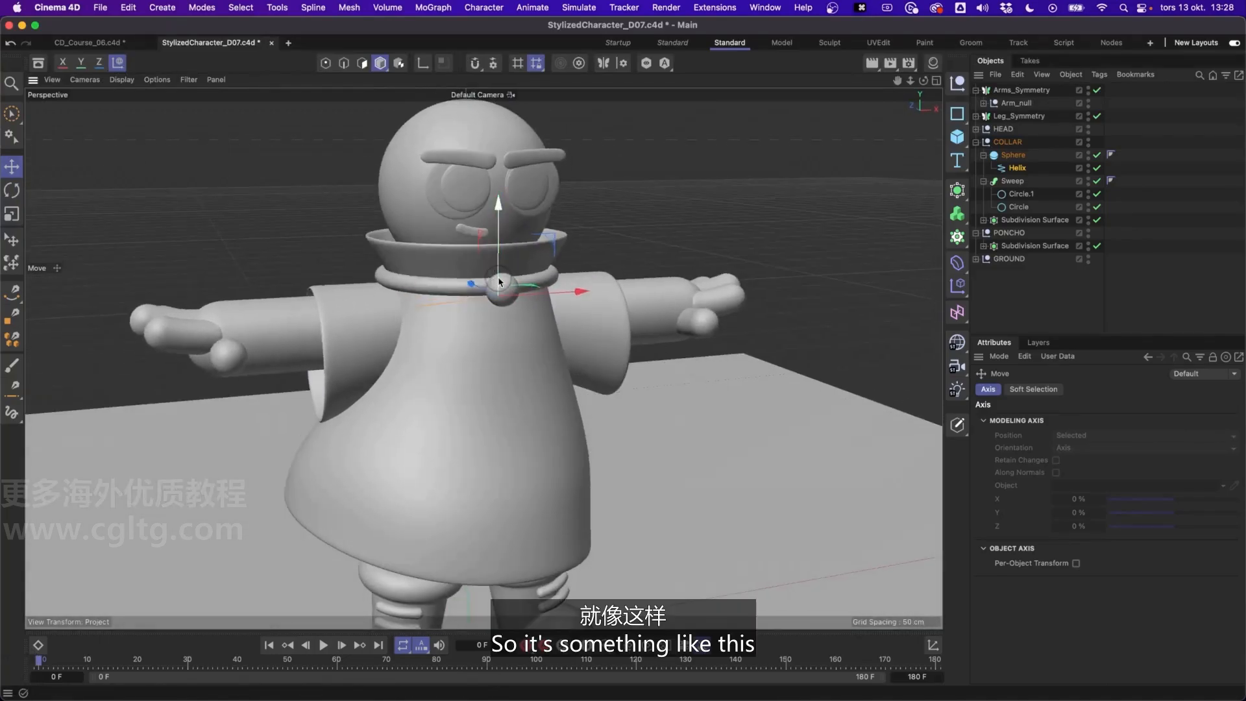
pyautogui.press('super+z')
pyautogui.press('super+z')
pyautogui.press('super+z')
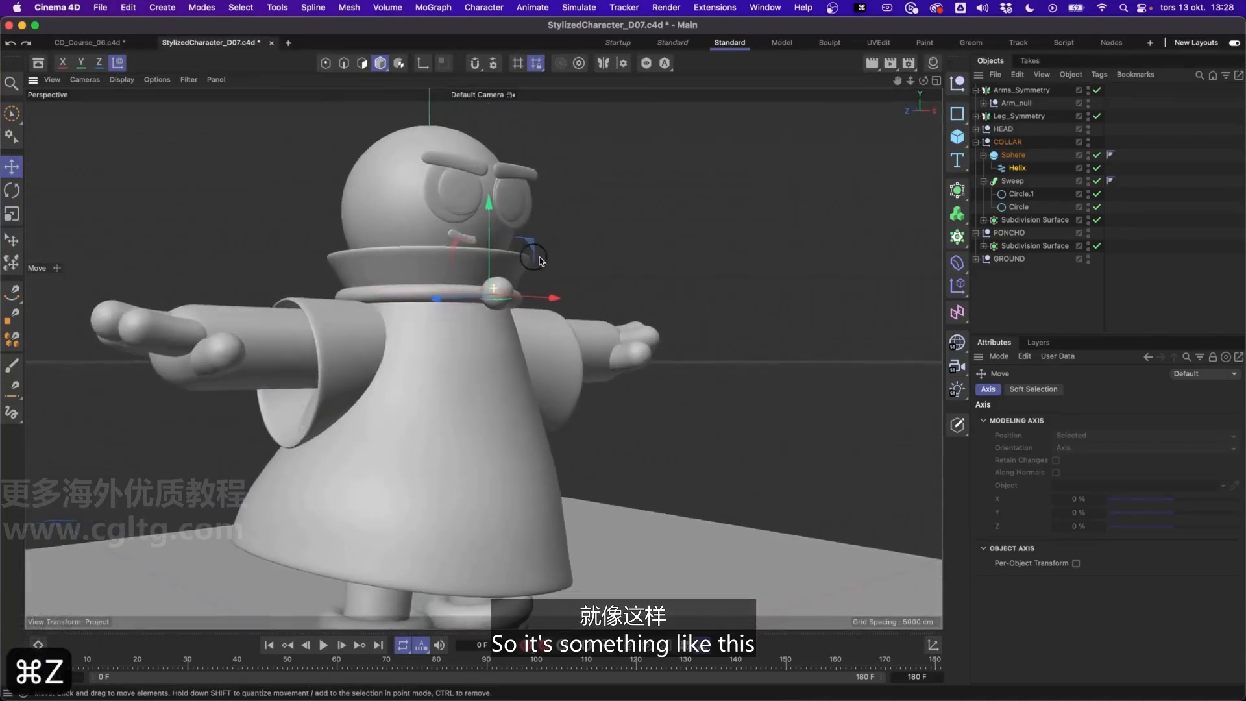
# Angle the Helix away from the collar sphere to about H -69.3°, P 19.7°, B -7.3°, and offset it to about Z 3.5 cm
pyautogui.press('r')
pyautogui.keyDown('alt'); pyautogui.moveTo(528, 271); pyautogui.dragTo(626, 311); pyautogui.keyUp('alt')
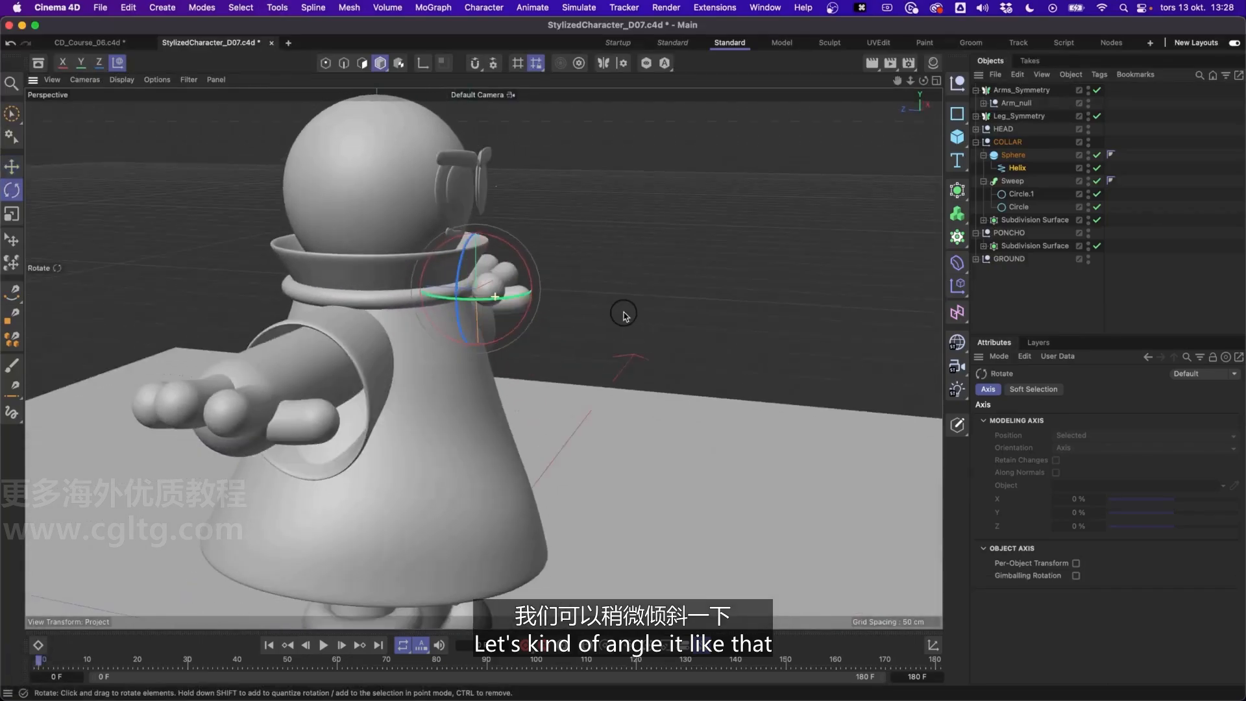
pyautogui.press('e')
pyautogui.moveTo(462, 290); pyautogui.dragTo(544, 311)
pyautogui.keyDown('alt'); pyautogui.moveTo(544, 308); pyautogui.dragTo(537, 316, button='right'); pyautogui.keyUp('alt')
pyautogui.keyDown('alt'); pyautogui.moveTo(537, 317); pyautogui.dragTo(561, 360, button='middle'); pyautogui.keyUp('alt')
pyautogui.keyDown('alt'); pyautogui.moveTo(559, 358); pyautogui.dragTo(570, 316); pyautogui.keyUp('alt')
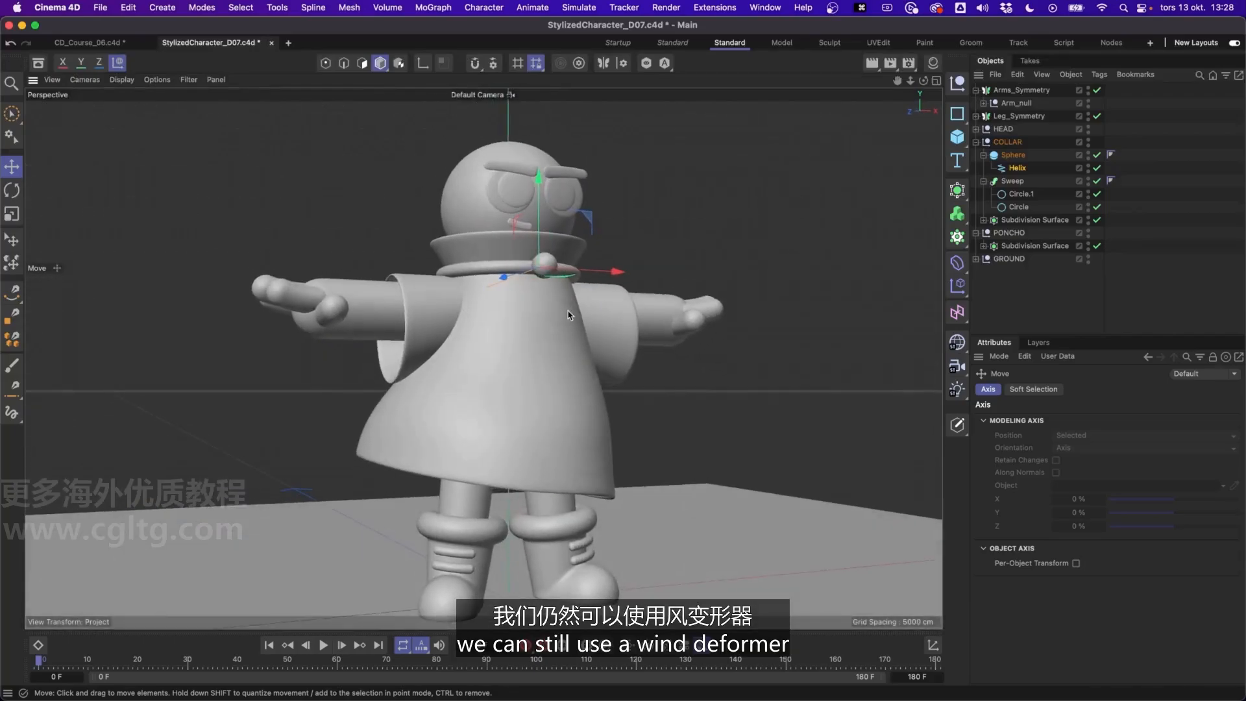
# Copy the Wind deformer from the poncho's Cone and place the copy as a child of the Helix
pyautogui.click(529, 338)
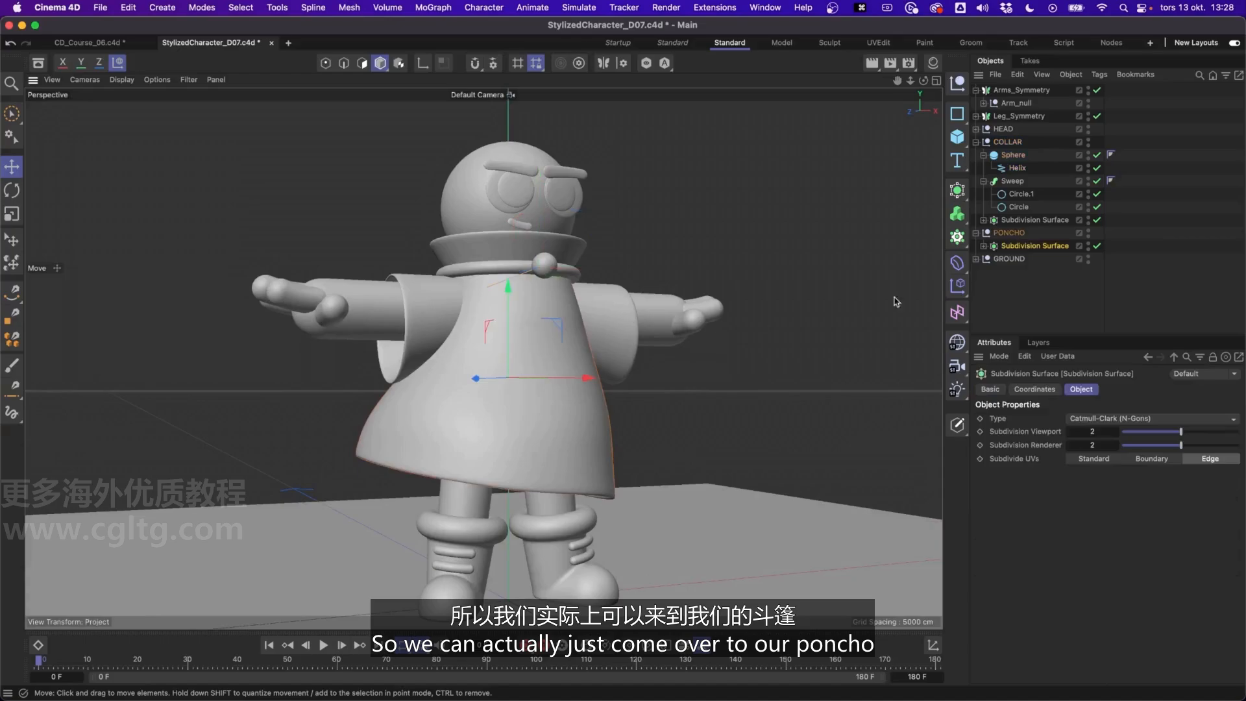
pyautogui.click(984, 246)
pyautogui.scroll(-1, 1032, 286)
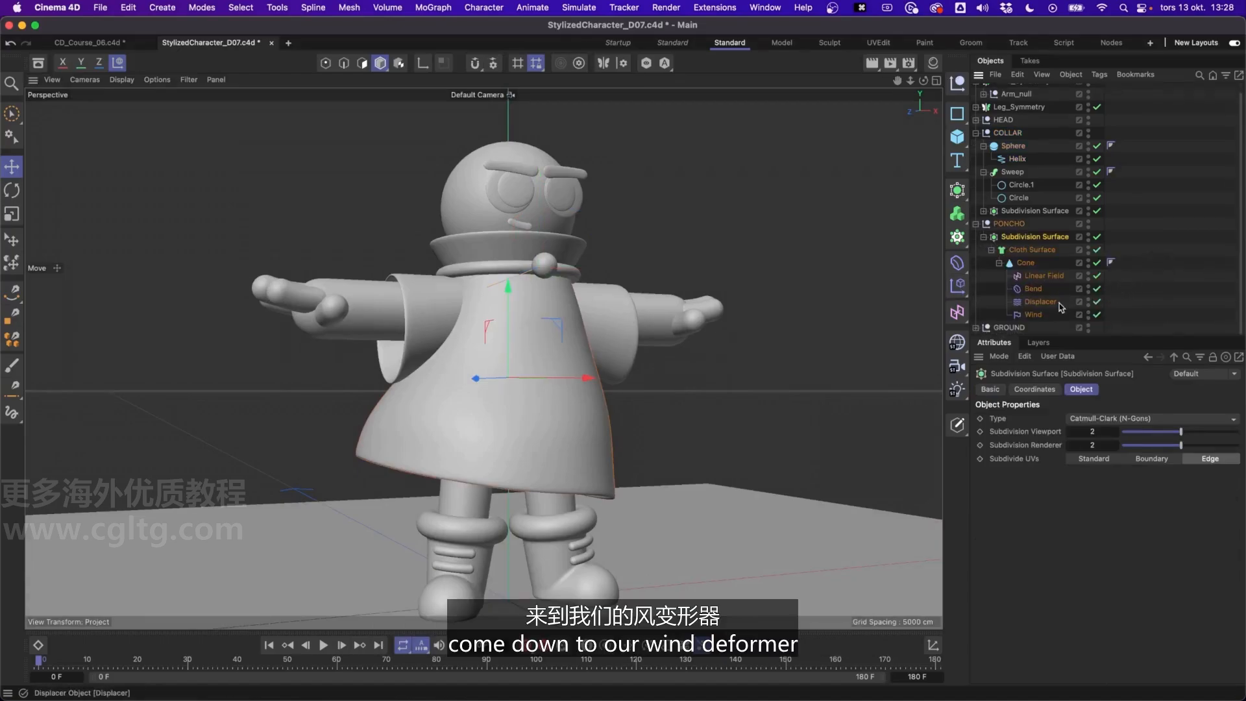
pyautogui.click(1039, 315)
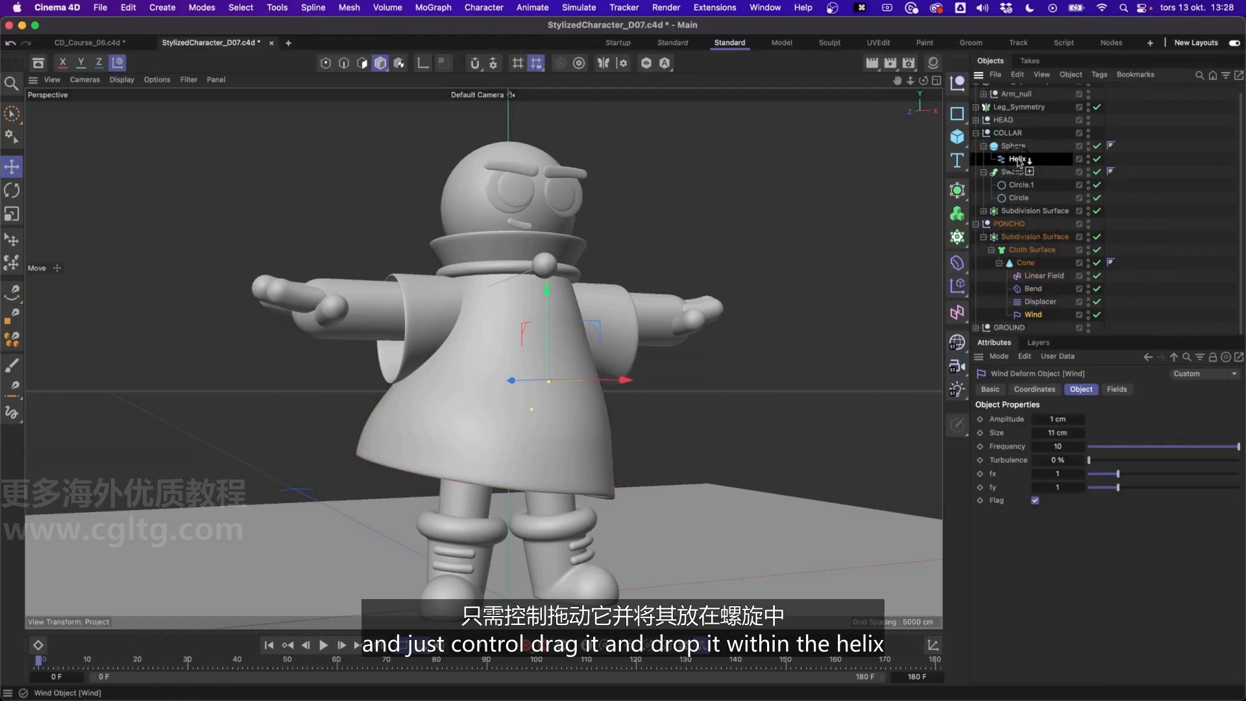
pyautogui.keyDown('ctrl'); pyautogui.moveTo(1019, 161); pyautogui.dragTo(1018, 160); pyautogui.keyUp('ctrl')
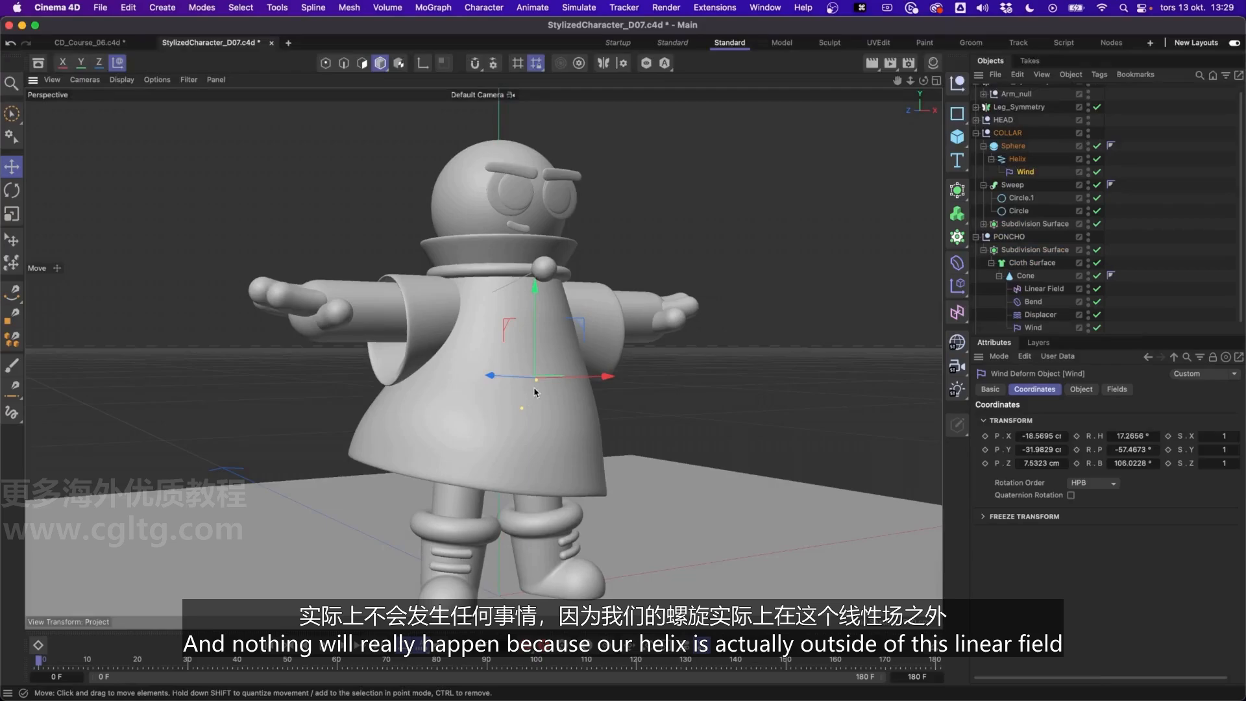
# Remove the Linear Field from the fields of the Helix's Wind deformer
pyautogui.click(1017, 159)
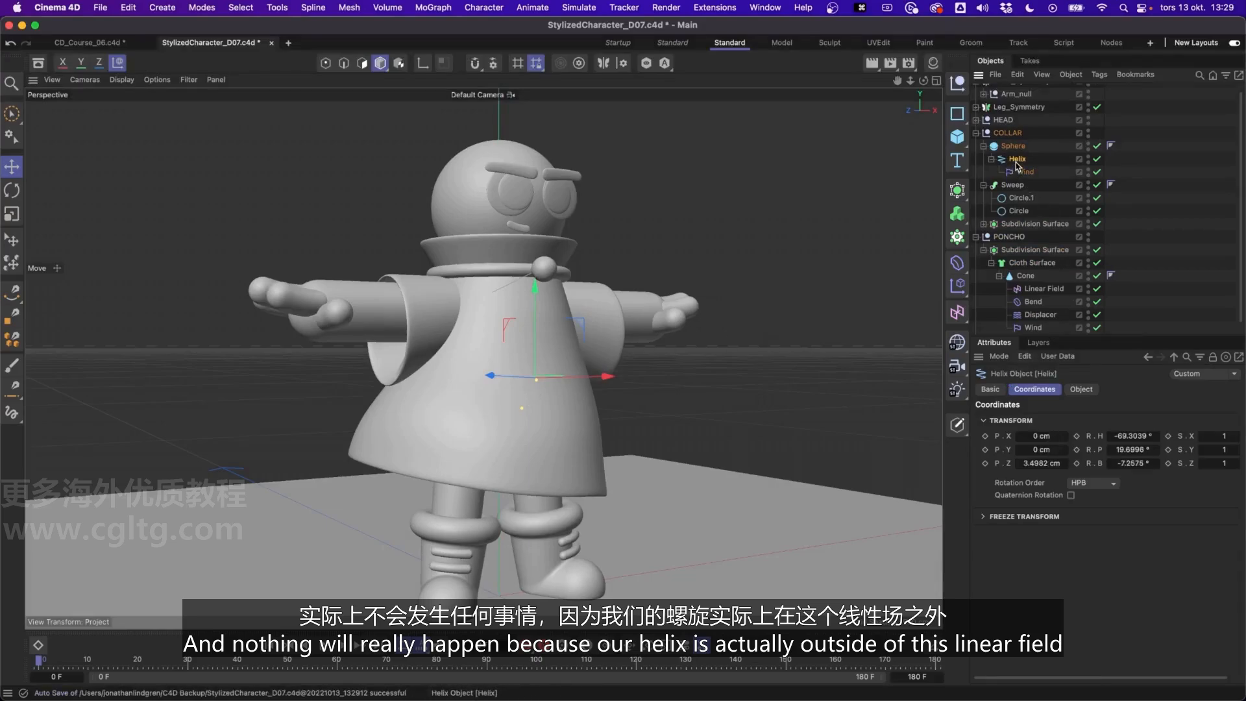
pyautogui.click(1042, 288)
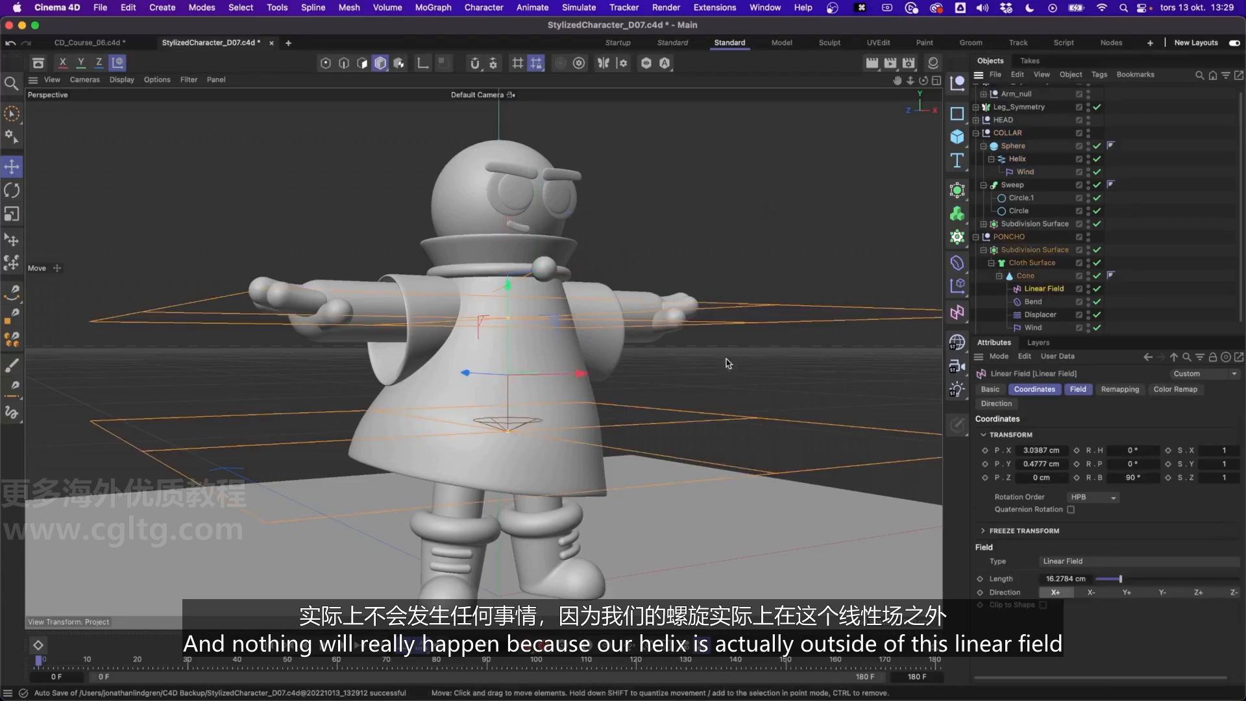
pyautogui.click(1025, 172)
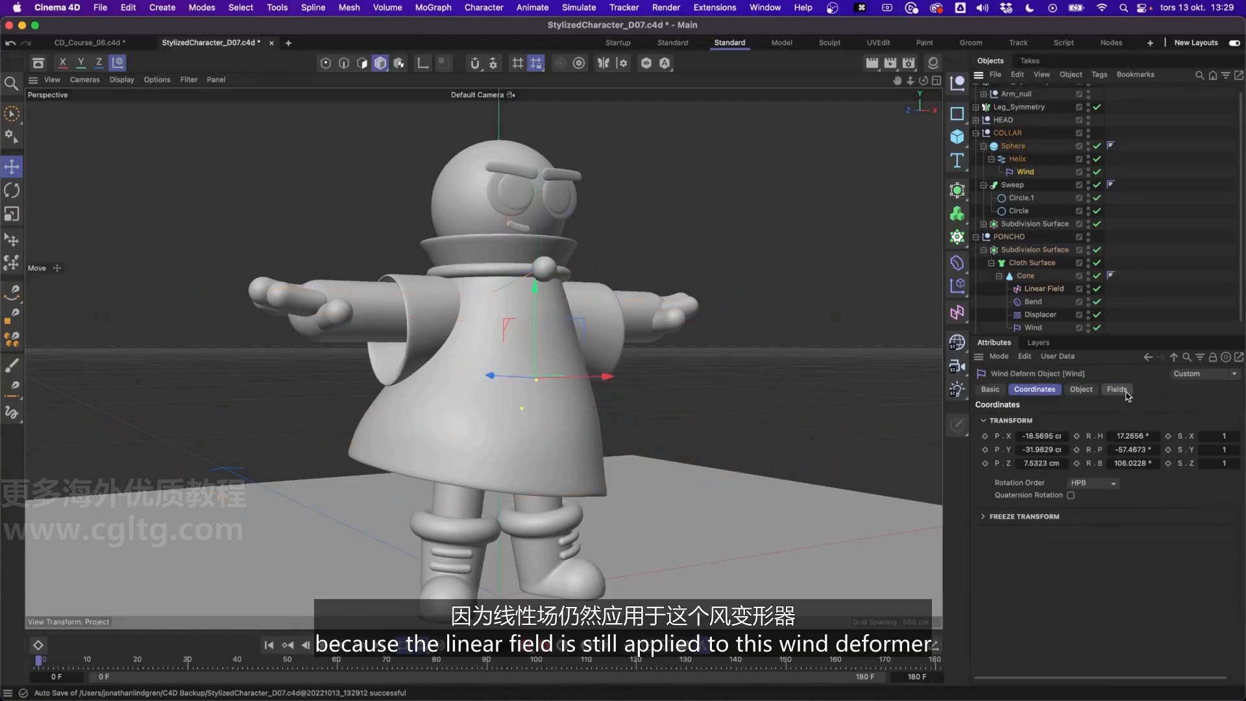
pyautogui.click(1117, 390)
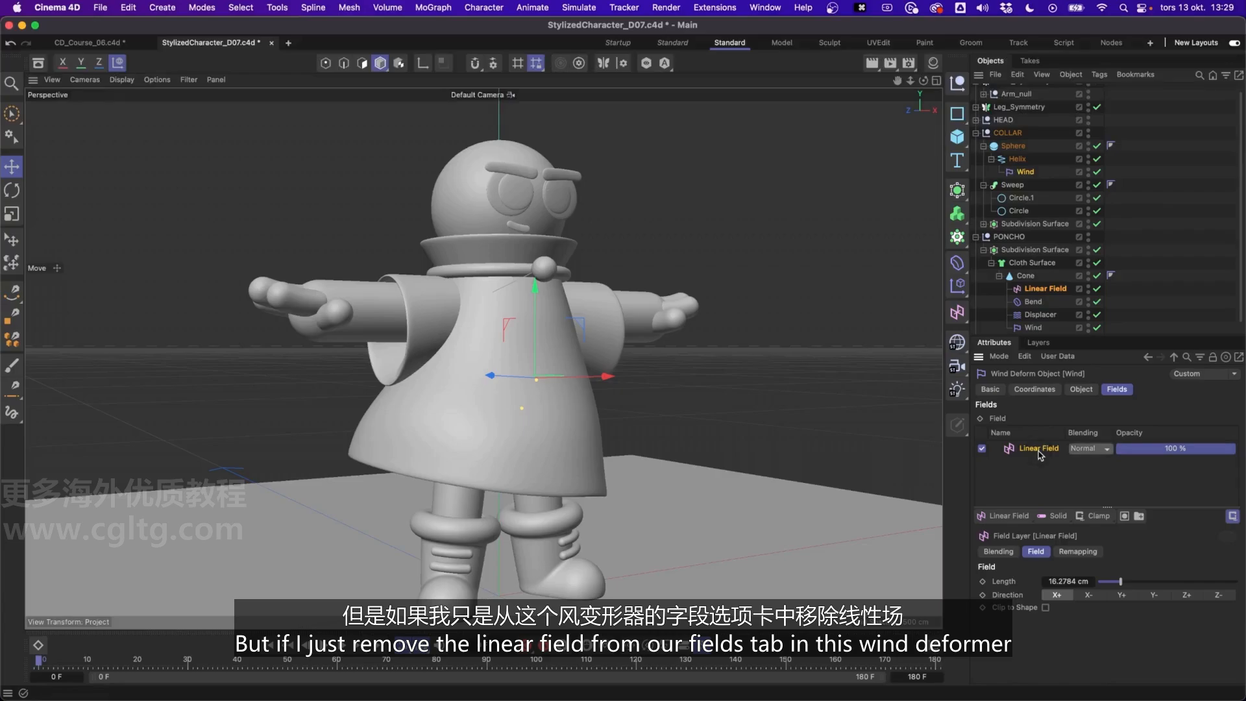
pyautogui.press('BackSpace')
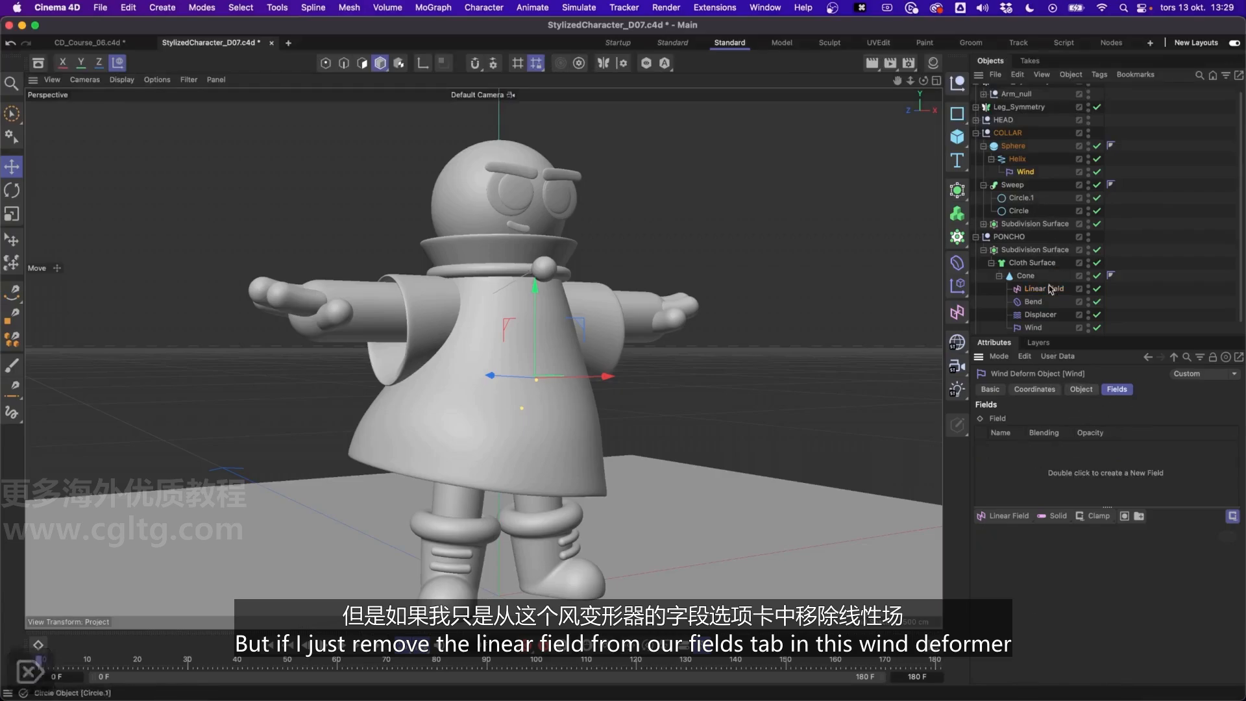
pyautogui.click(1081, 389)
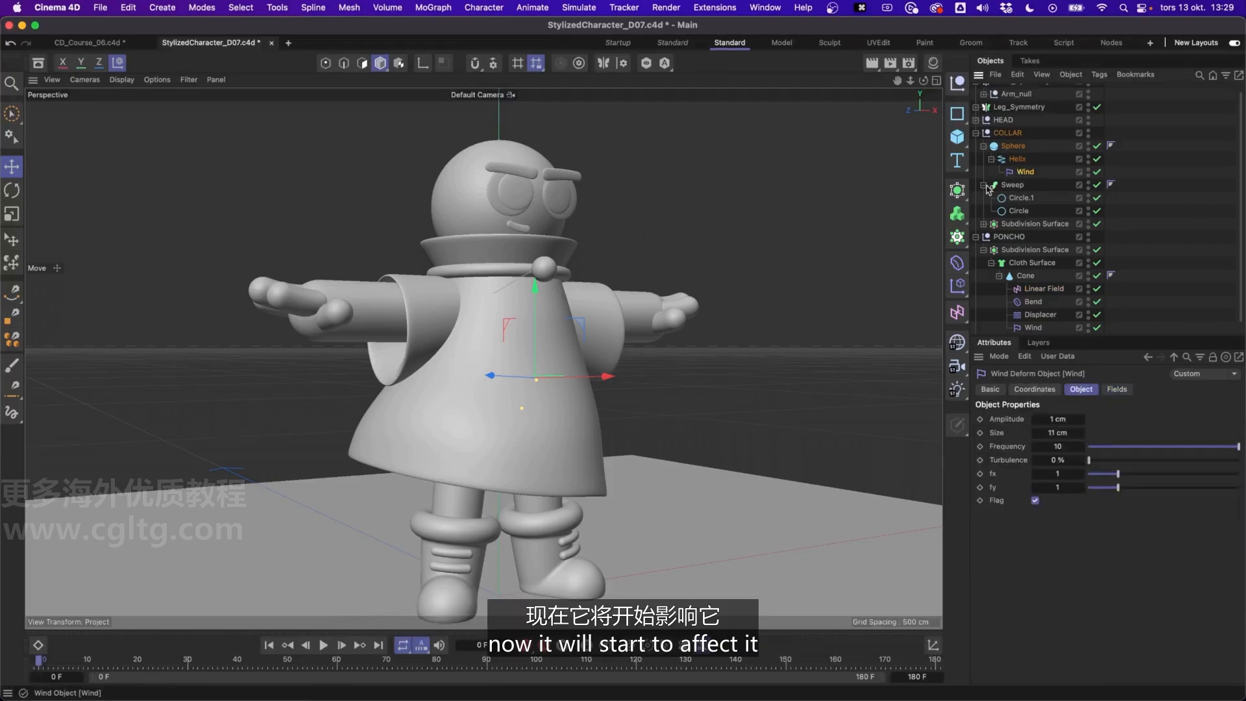
# Center the Helix's Wind deformer on its parent by setting its X, Y and Z position to 0 cm
pyautogui.moveTo(535, 289); pyautogui.dragTo(535, 194)
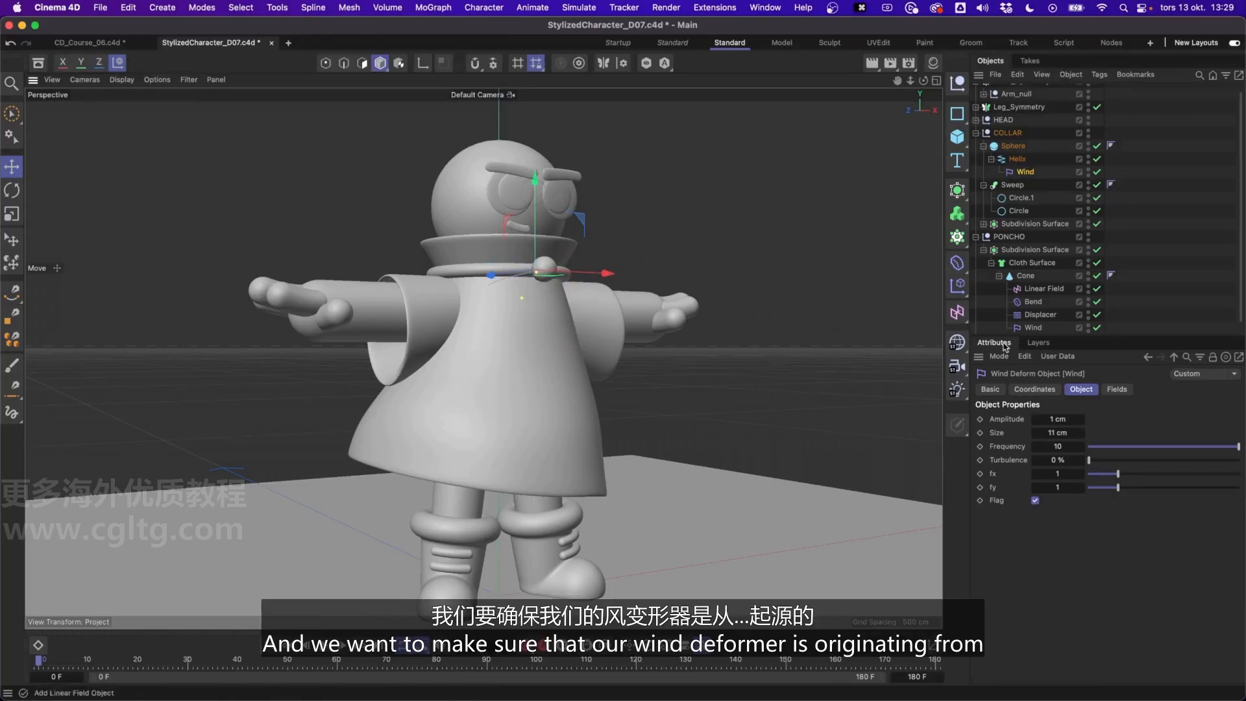
pyautogui.click(1035, 391)
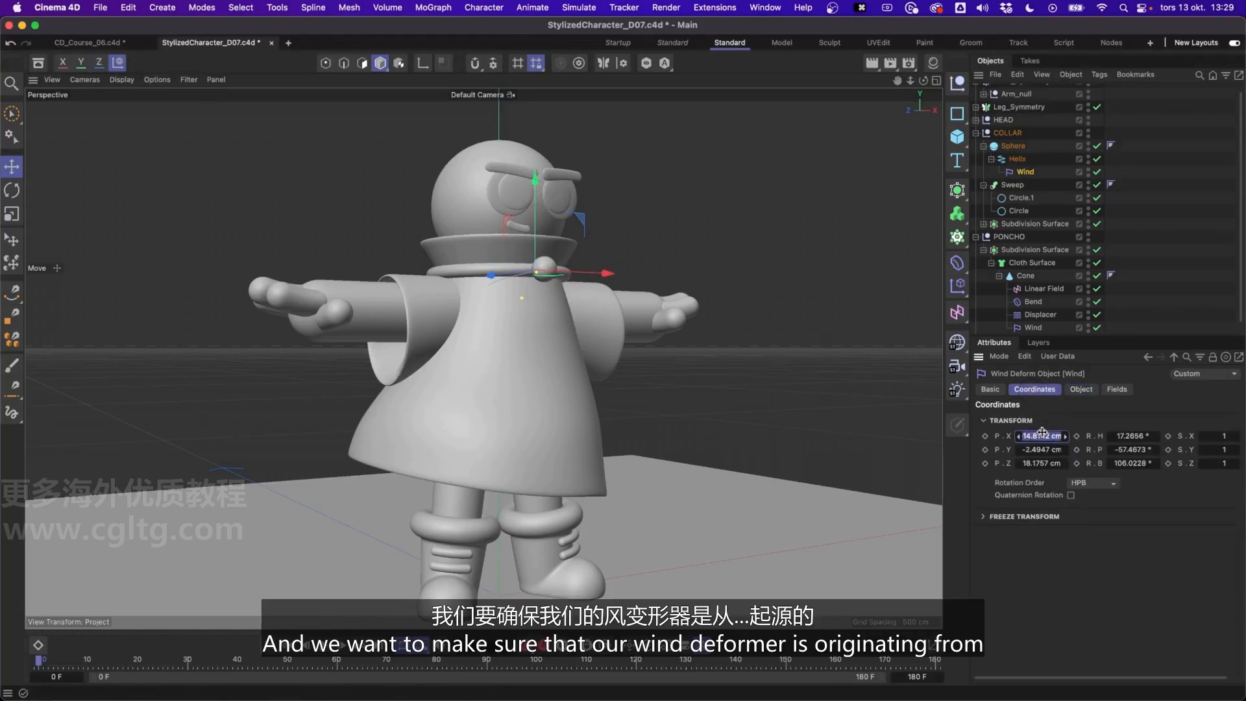
pyautogui.write('0')
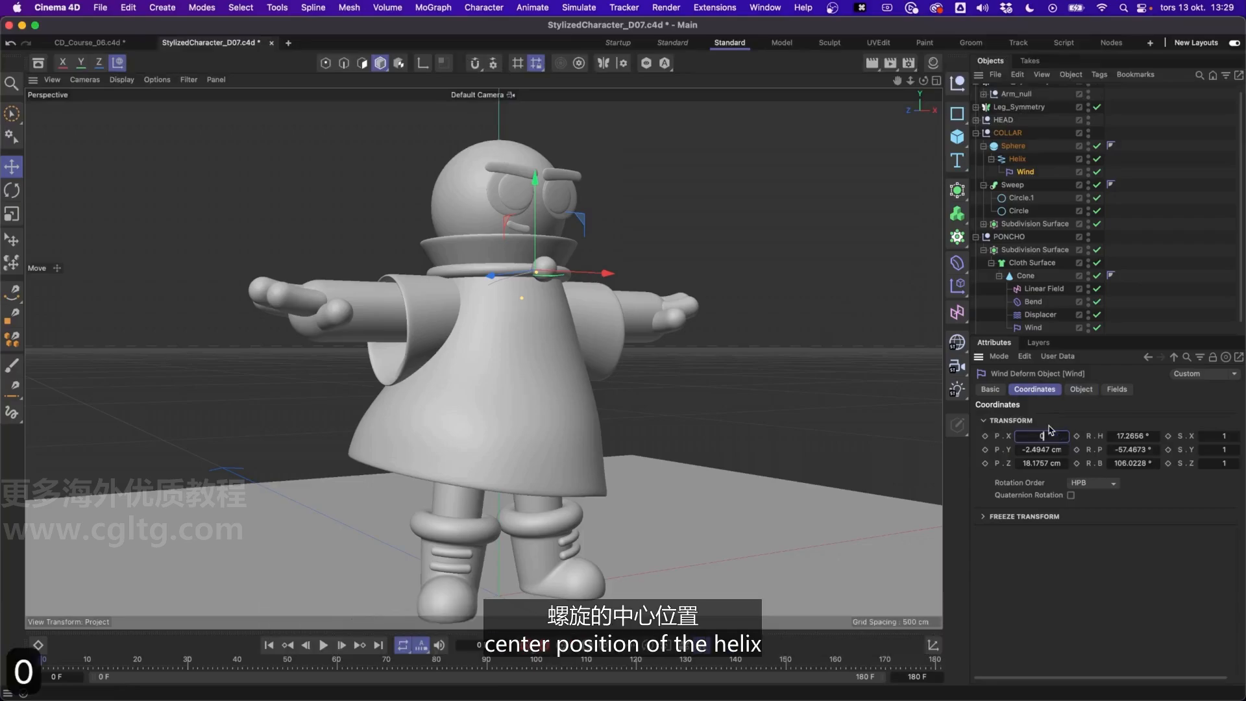
pyautogui.press('Tab')
pyautogui.write('0')
pyautogui.press('Tab')
# Reset the heading, pitch and bank rotation of the Helix's Wind deformer to 0°
pyautogui.write('0')
pyautogui.press('Tab')
pyautogui.press('Tab')
pyautogui.click(1114, 436)
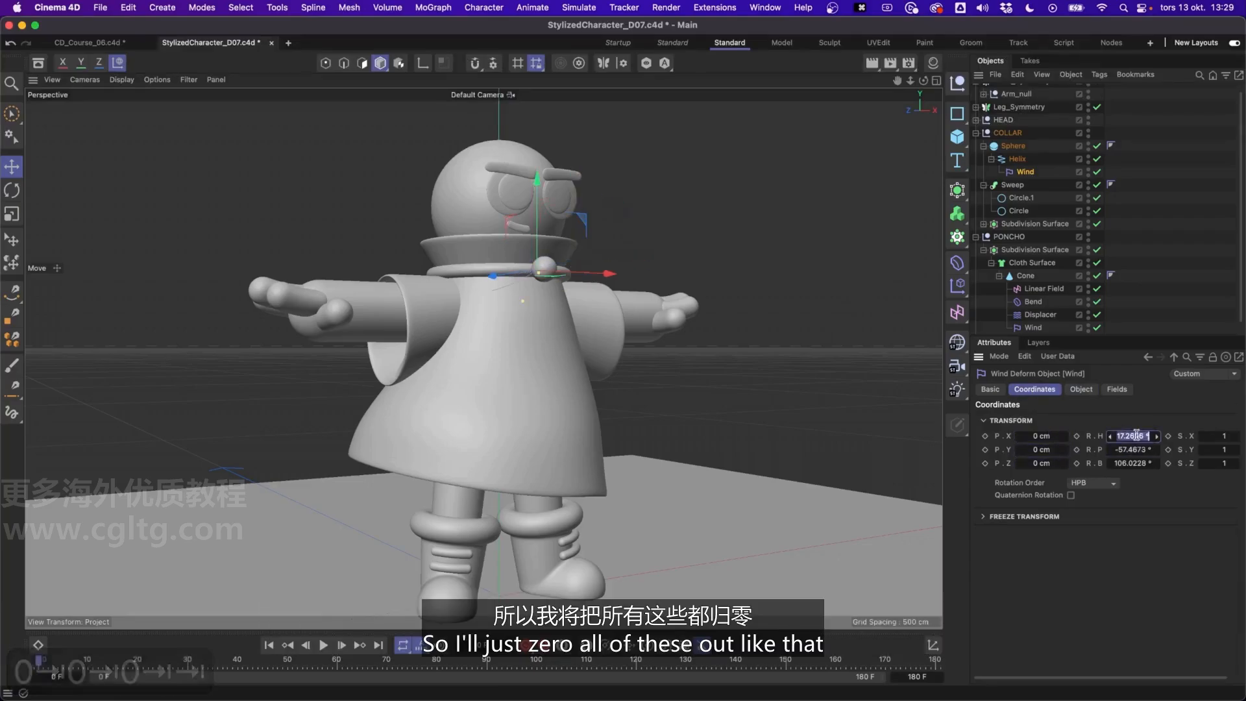
pyautogui.write('0')
pyautogui.press('Tab')
pyautogui.write('0')
pyautogui.press('Tab')
pyautogui.write('0')
pyautogui.press('Return')
# Check the Helix's motion on the timeline and rotate its Wind deformer in its local coordinate system toward a 90° orientation
pyautogui.click(41, 664)
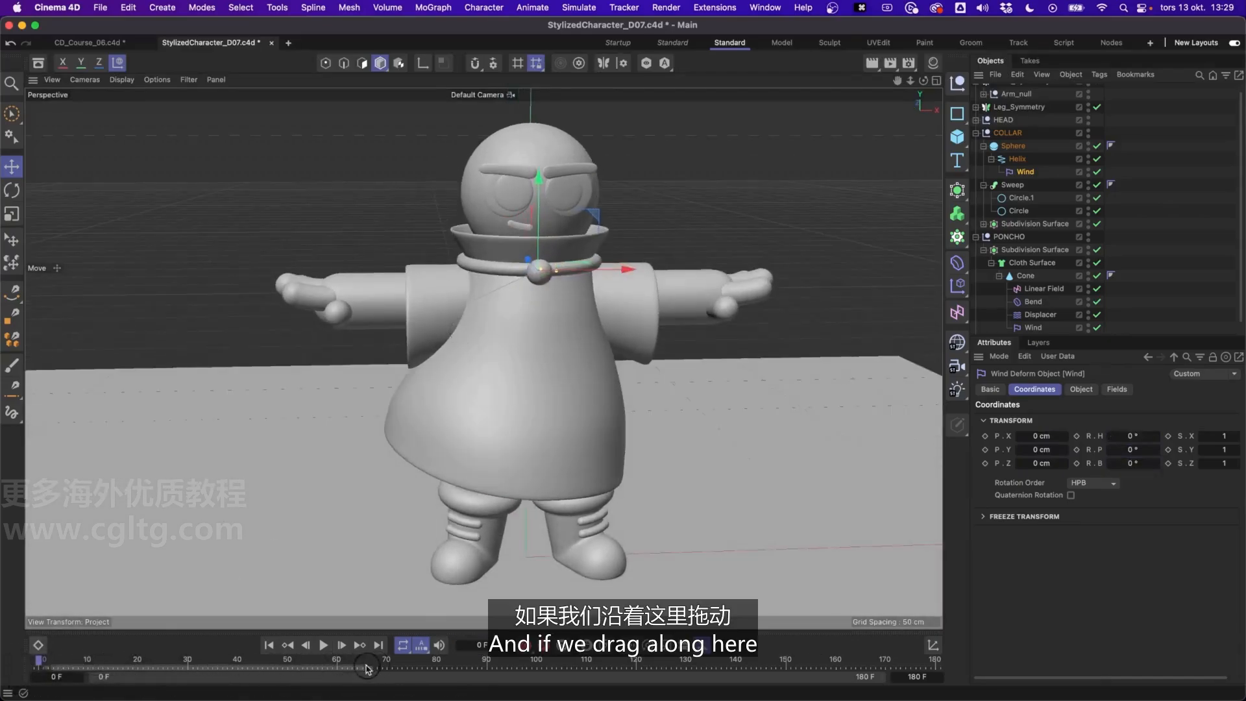
pyautogui.moveTo(43, 661)
pyautogui.mouseDown()
pyautogui.moveTo(306, 652)
pyautogui.moveTo(26, 651)
pyautogui.mouseUp()
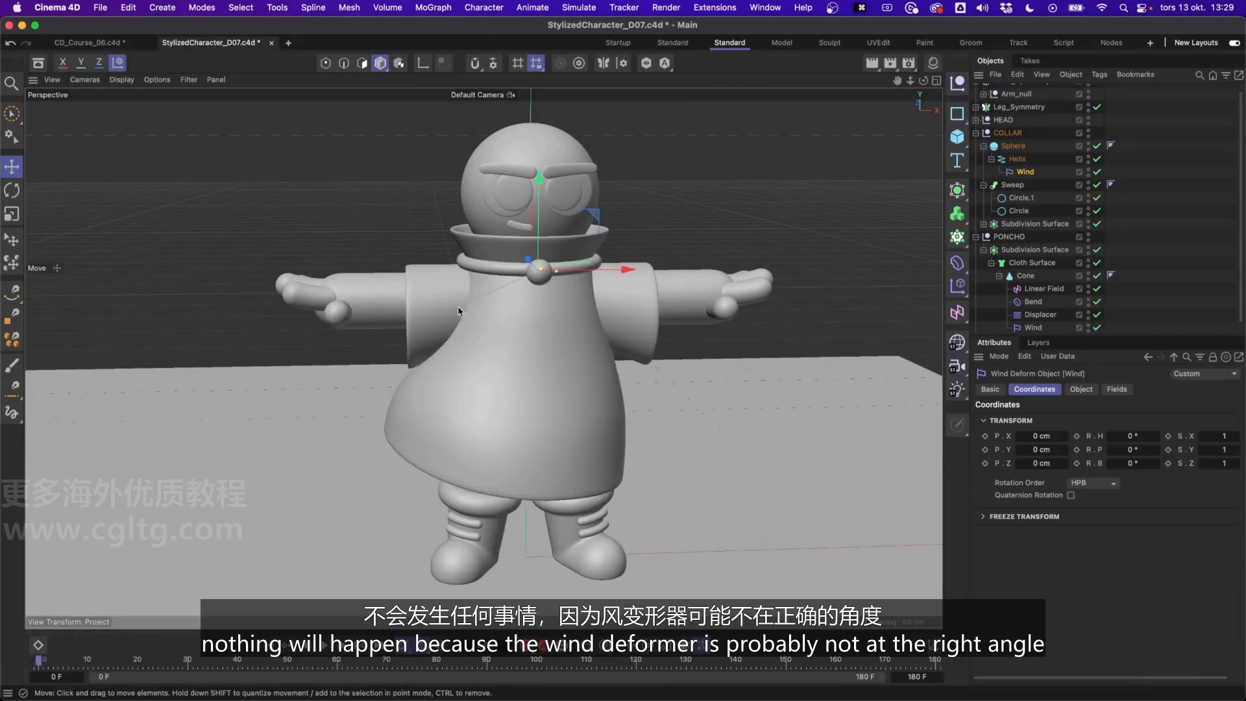
pyautogui.keyDown('alt'); pyautogui.moveTo(459, 311); pyautogui.dragTo(571, 279); pyautogui.keyUp('alt')
pyautogui.press('r')
pyautogui.press('w')
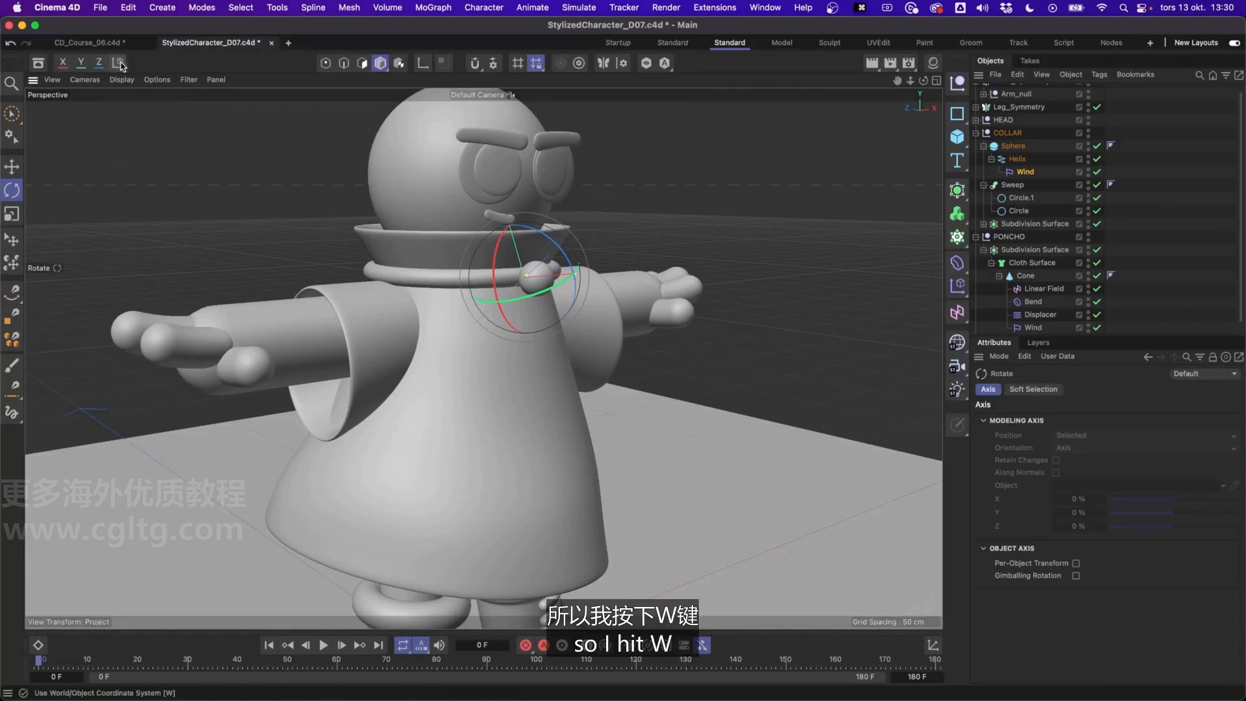
pyautogui.press('w')
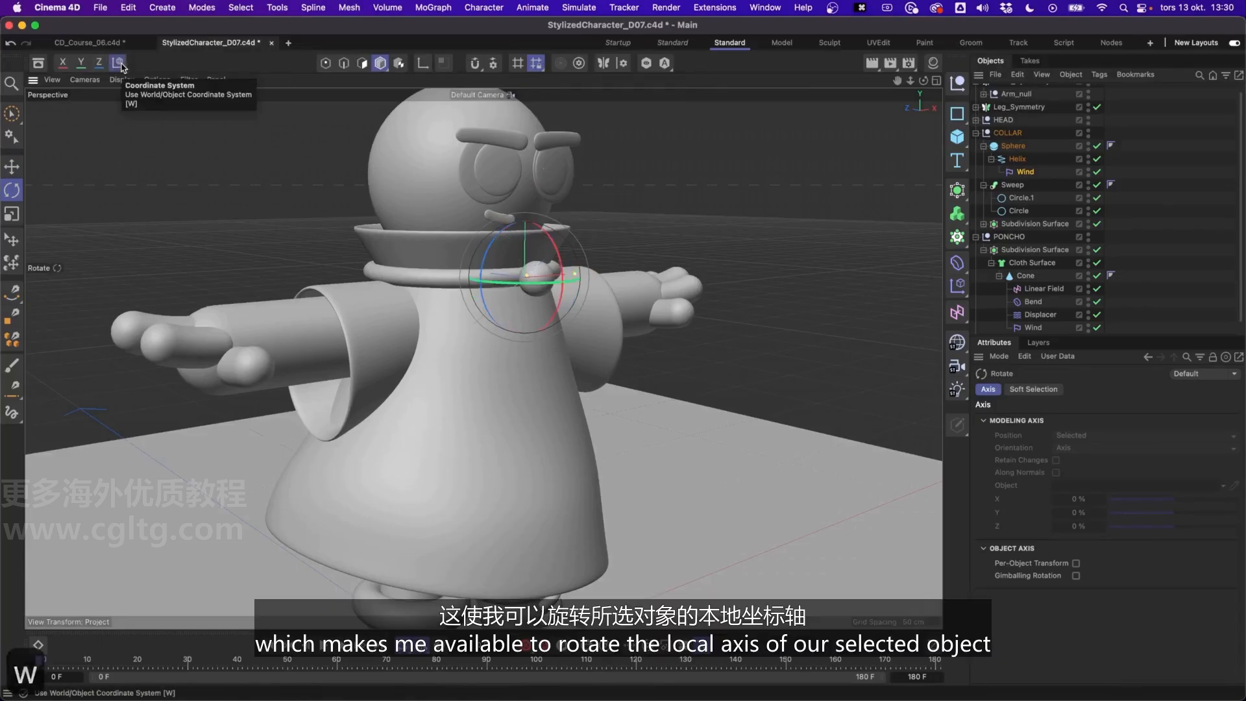
pyautogui.press('w')
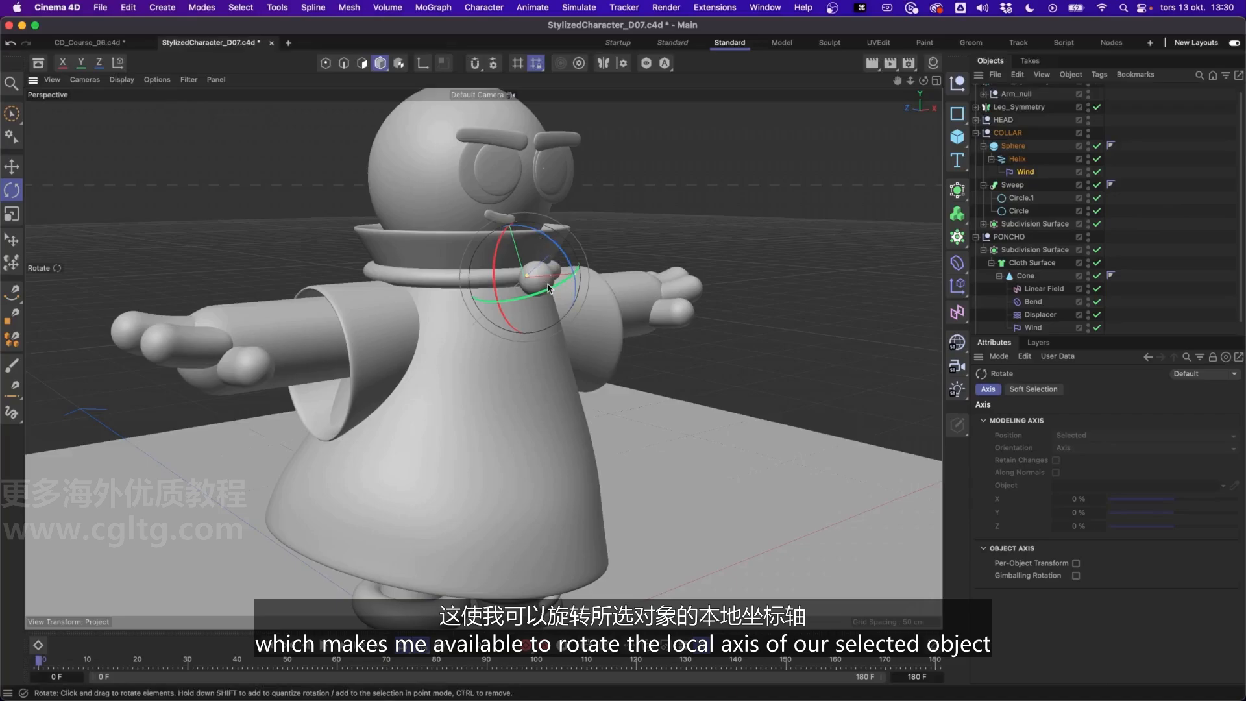
pyautogui.moveTo(550, 294); pyautogui.dragTo(457, 223)
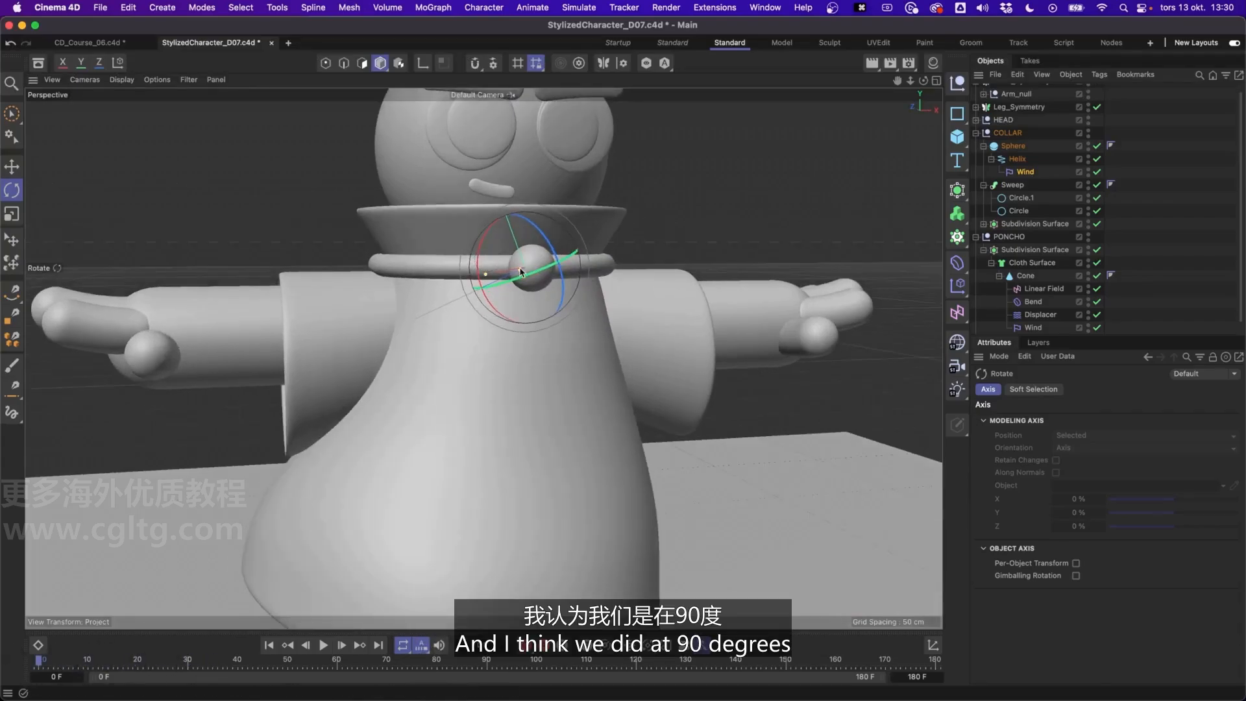
pyautogui.moveTo(510, 284); pyautogui.dragTo(588, 267)
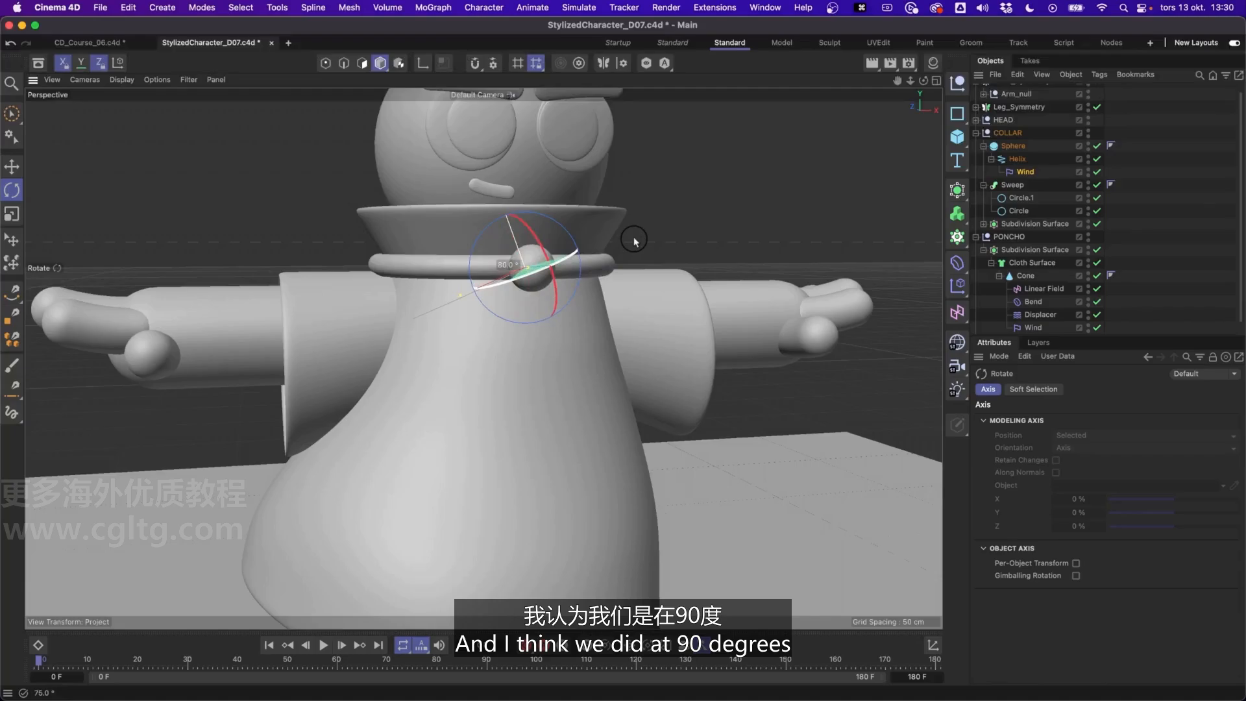
pyautogui.moveTo(647, 230); pyautogui.dragTo(648, 231)
# Preview the wind motion along the timeline and reorient the Helix's Wind deformer to H -180°, P -90°, B -90°
pyautogui.click(324, 646)
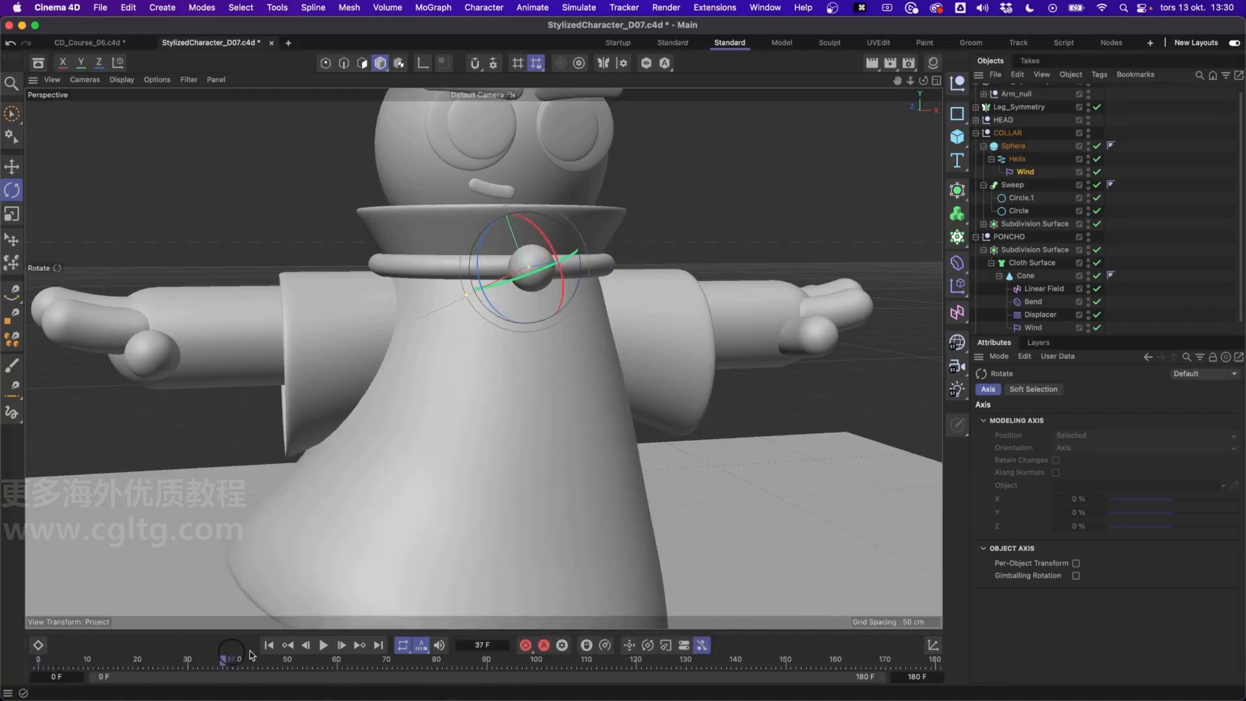
pyautogui.moveTo(329, 642); pyautogui.dragTo(327, 642)
pyautogui.keyDown('alt'); pyautogui.moveTo(520, 266); pyautogui.dragTo(662, 356); pyautogui.keyUp('alt')
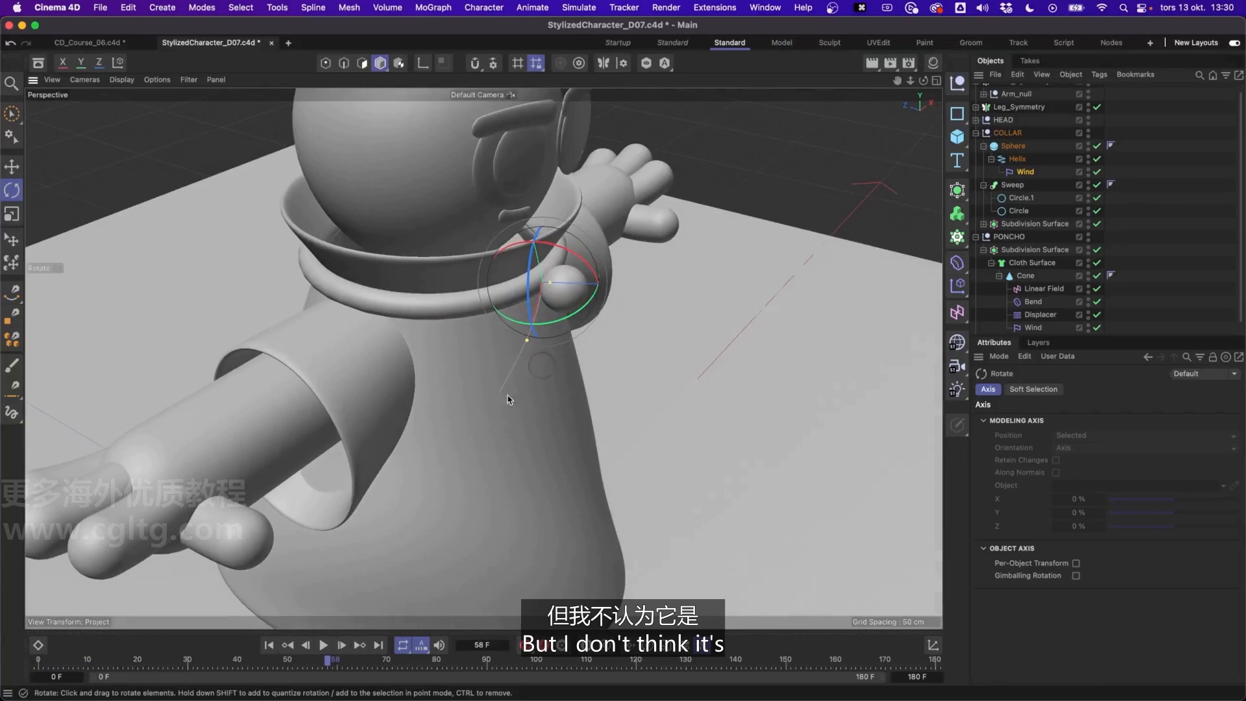
pyautogui.moveTo(43, 662); pyautogui.dragTo(253, 662)
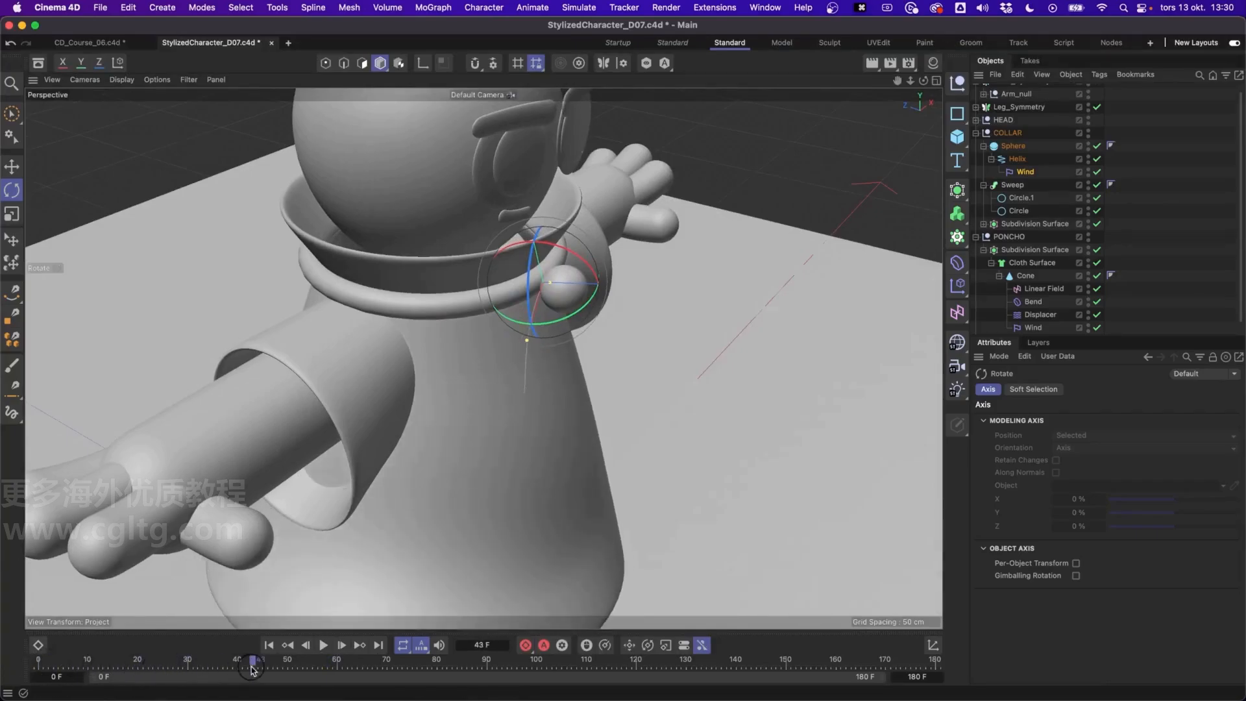
pyautogui.moveTo(583, 252); pyautogui.dragTo(517, 276)
pyautogui.moveTo(40, 662); pyautogui.dragTo(517, 660)
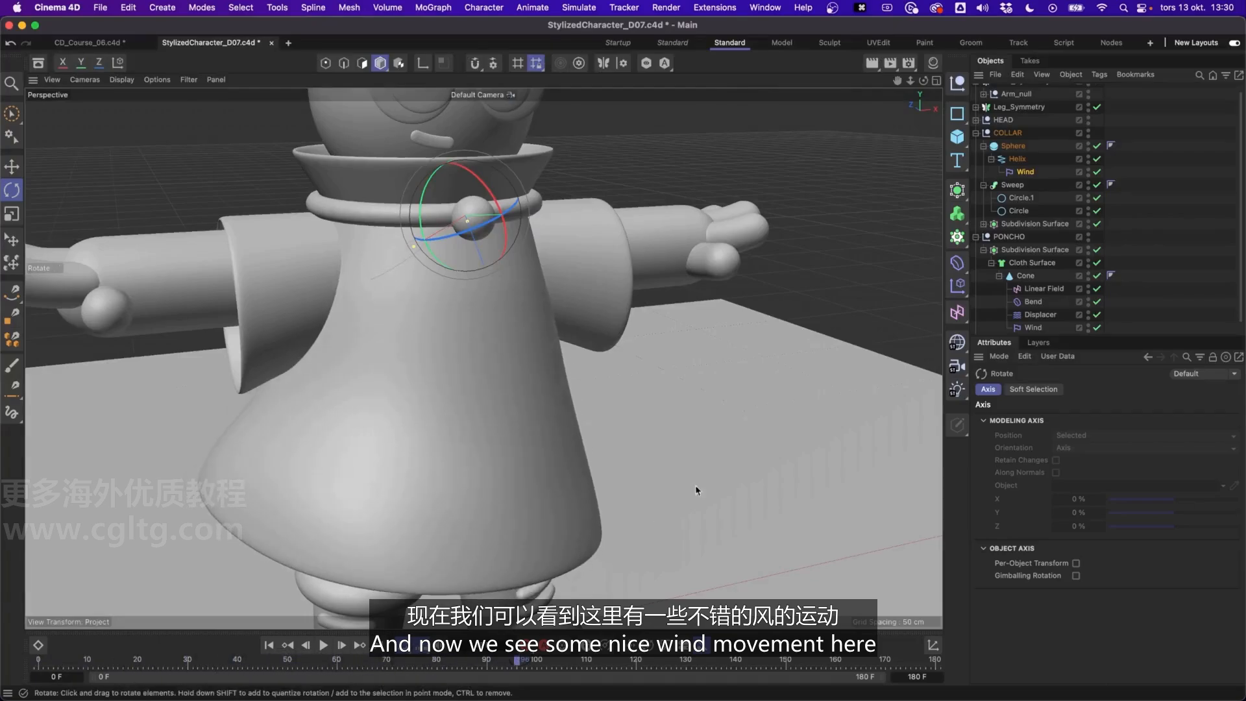
# Set the size of the Helix's Wind deformer to 8 cm
pyautogui.click(1032, 172)
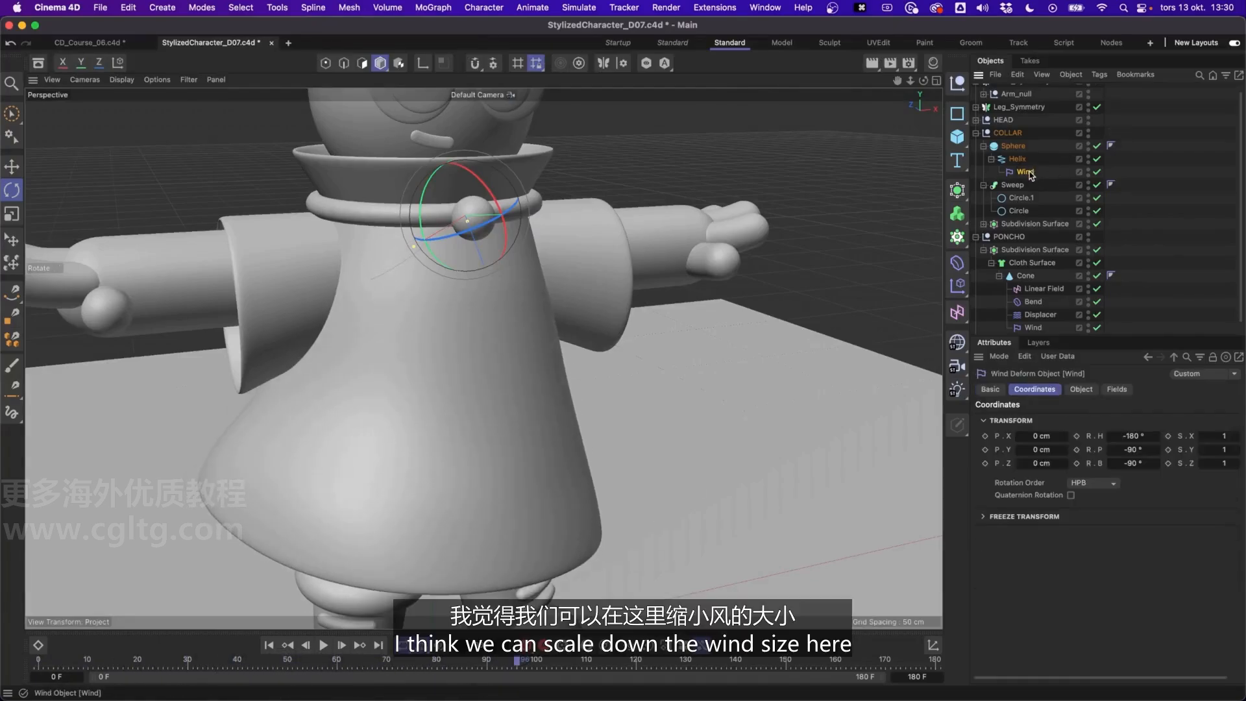
pyautogui.click(1081, 389)
pyautogui.click(1063, 420)
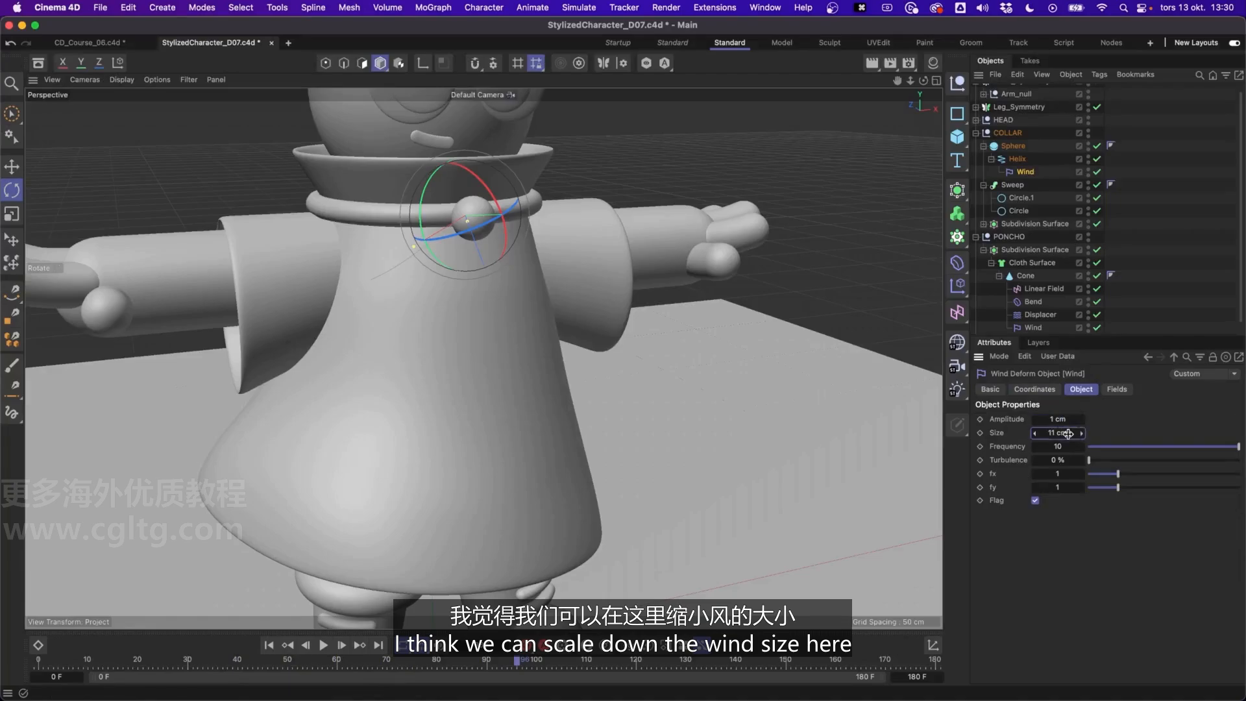
pyautogui.moveTo(1068, 434); pyautogui.dragTo(1051, 434)
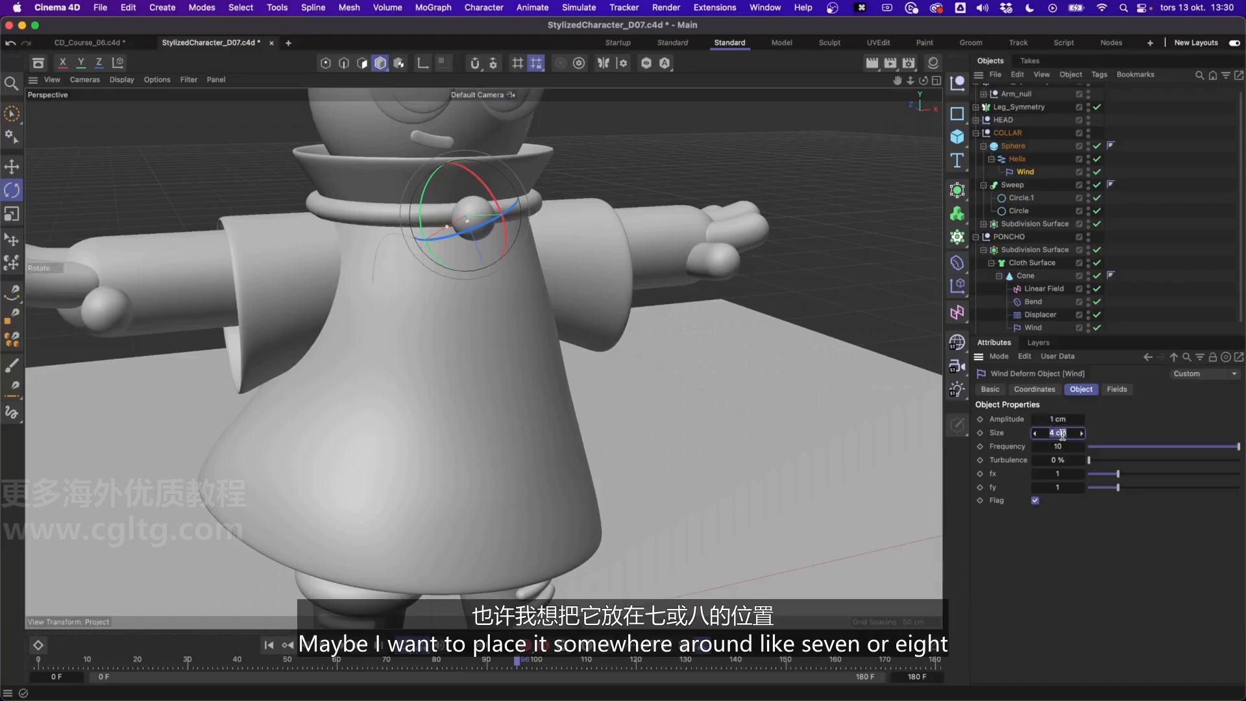
pyautogui.press('Return')
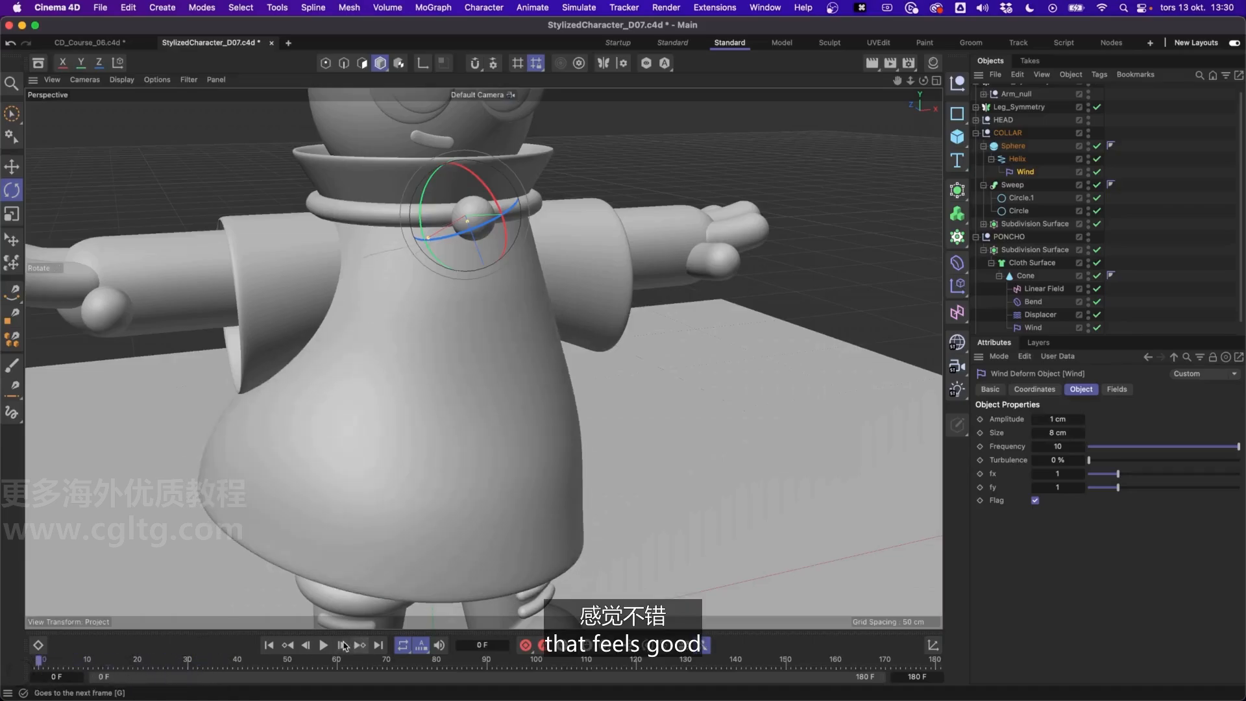
# Play the animation to check how the Helix moves in the wind, and return to the first frame
pyautogui.keyDown('alt'); pyautogui.moveTo(435, 440); pyautogui.dragTo(437, 323); pyautogui.keyUp('alt')
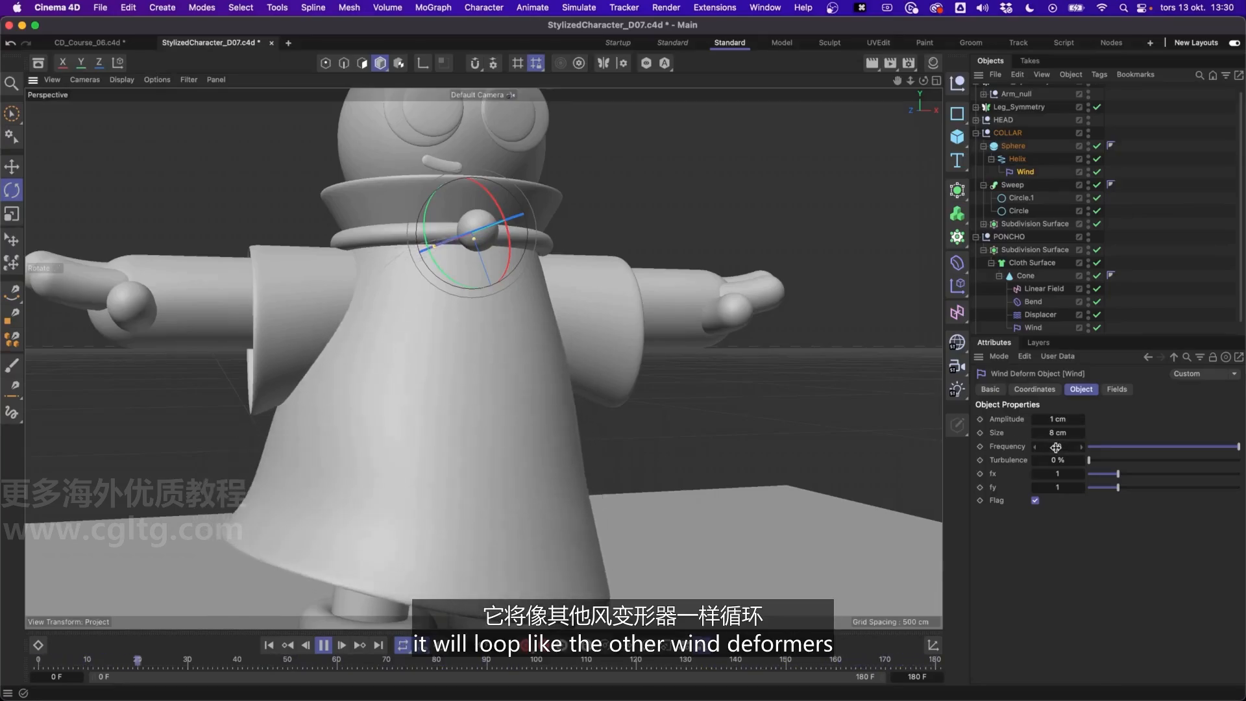
pyautogui.keyDown('alt'); pyautogui.moveTo(426, 319); pyautogui.dragTo(559, 296); pyautogui.keyUp('alt')
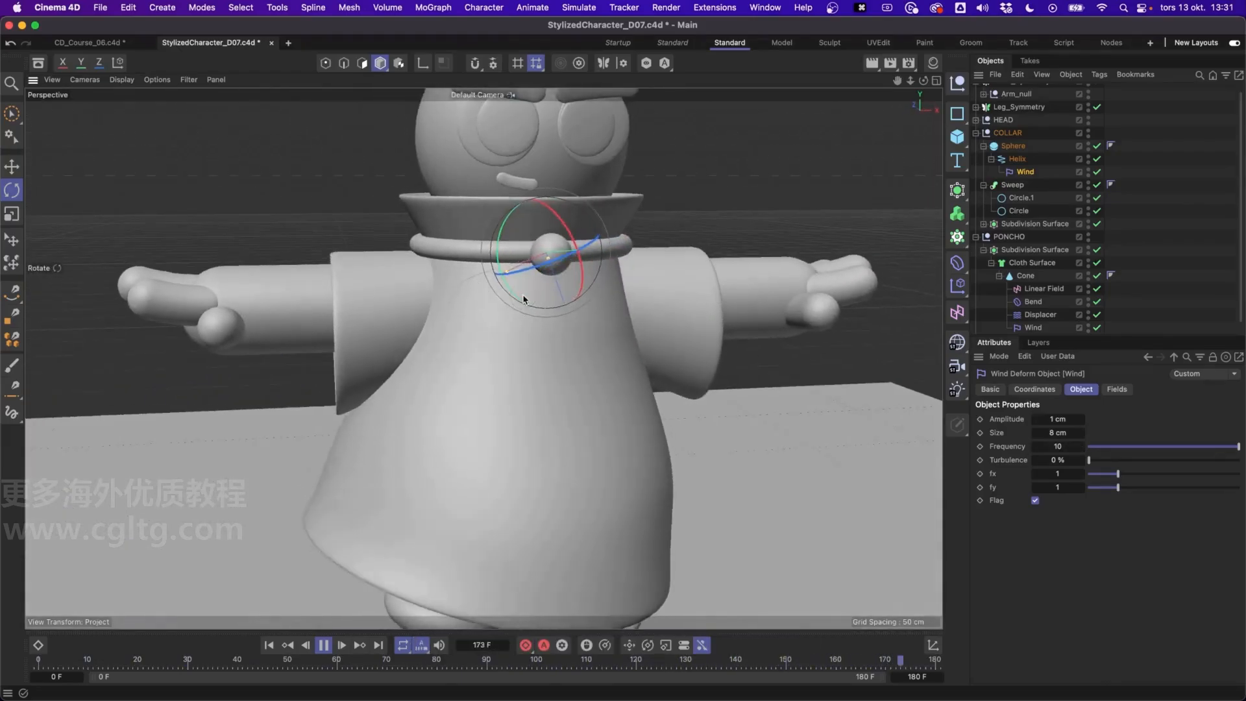
pyautogui.click(321, 648)
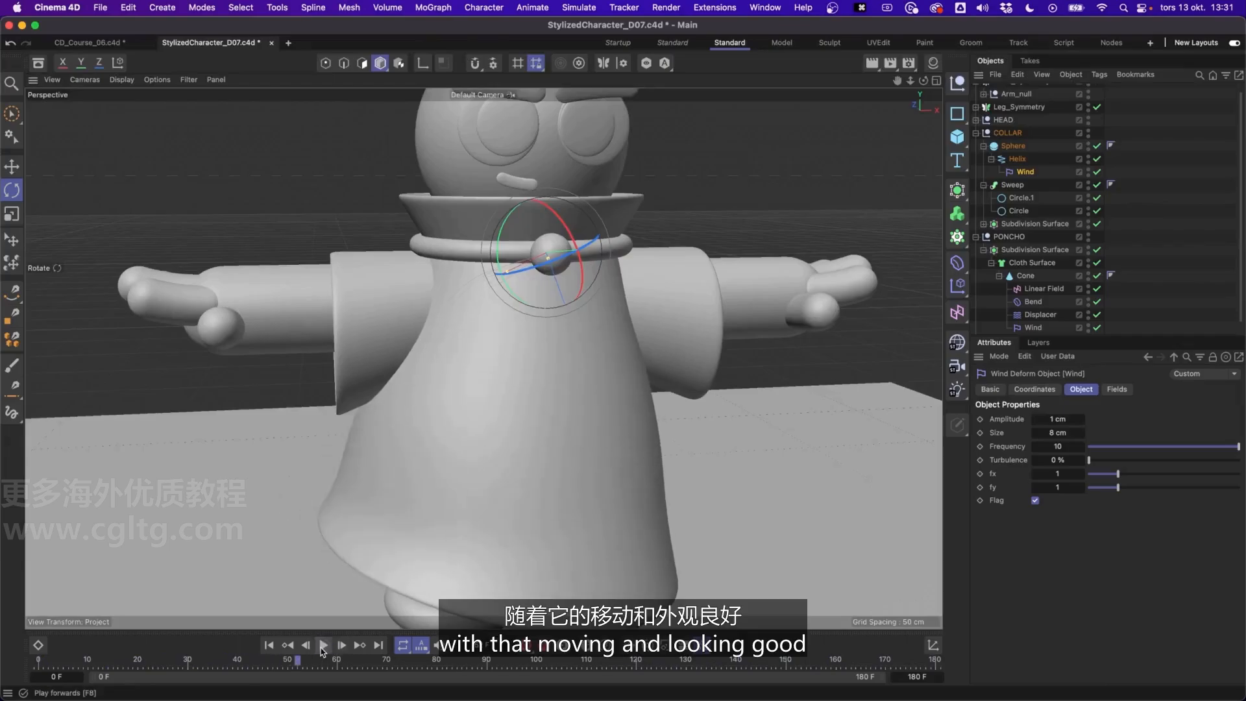
pyautogui.hotkey('shift', 'f')
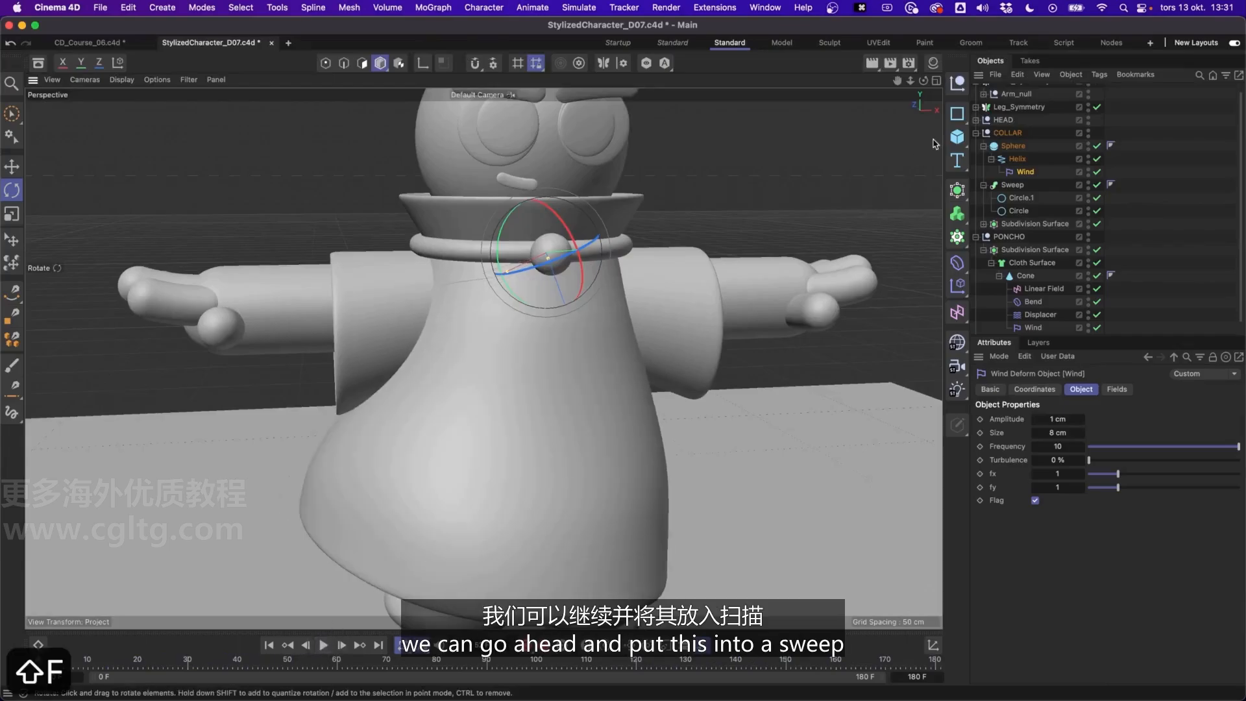
# Place the Helix in a new Sweep and copy the collar ring's Circle.1 profile into it, above the Helix
pyautogui.click(1018, 159)
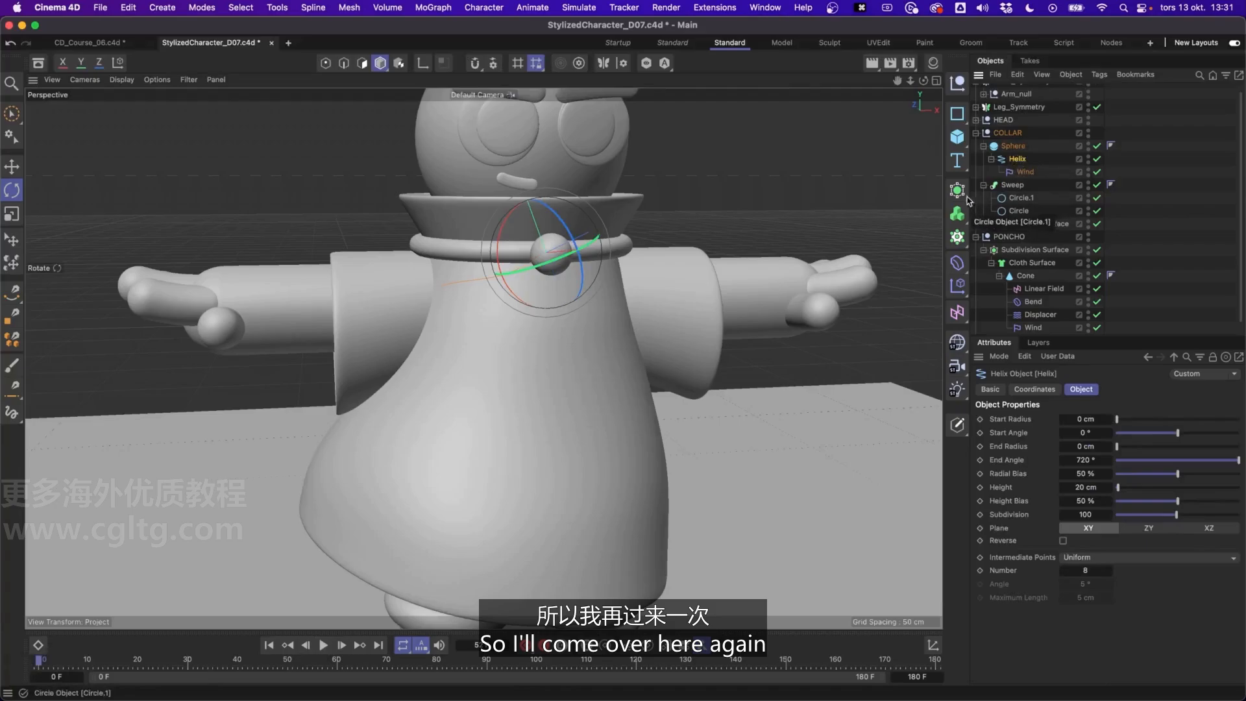
pyautogui.click(957, 189)
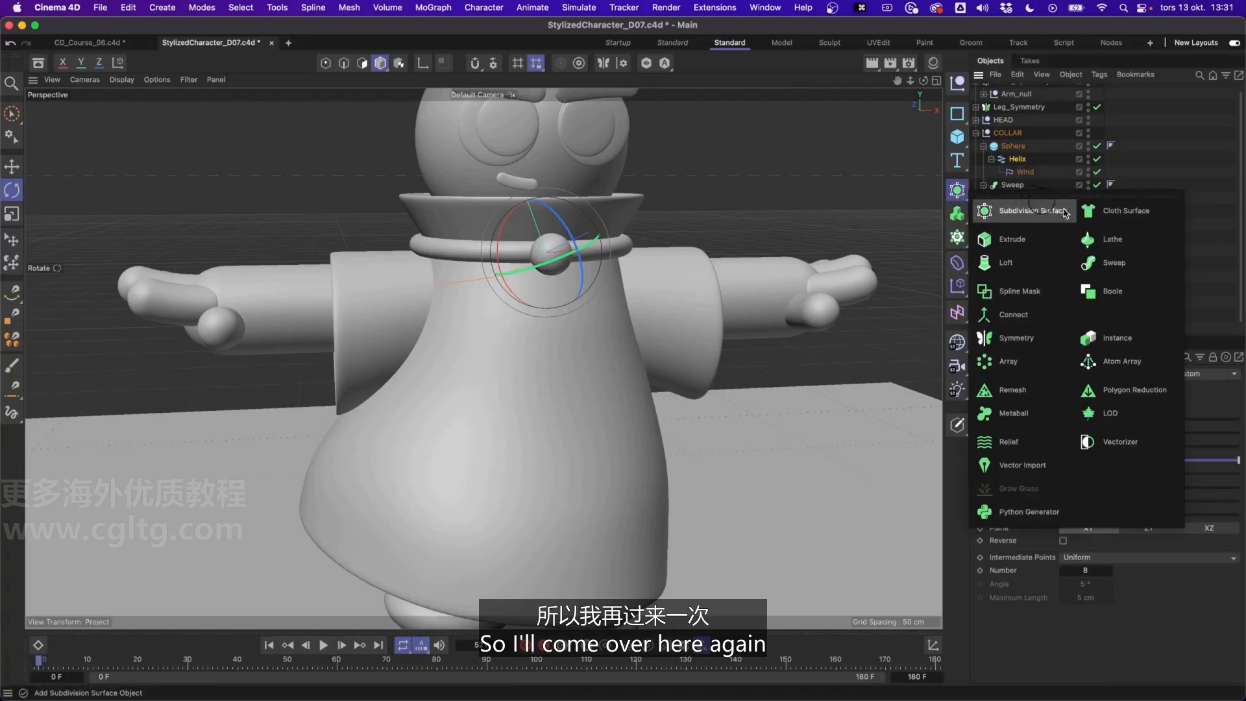
pyautogui.keyDown('alt'); pyautogui.click(1115, 263); pyautogui.keyUp('alt')
pyautogui.click(1026, 172)
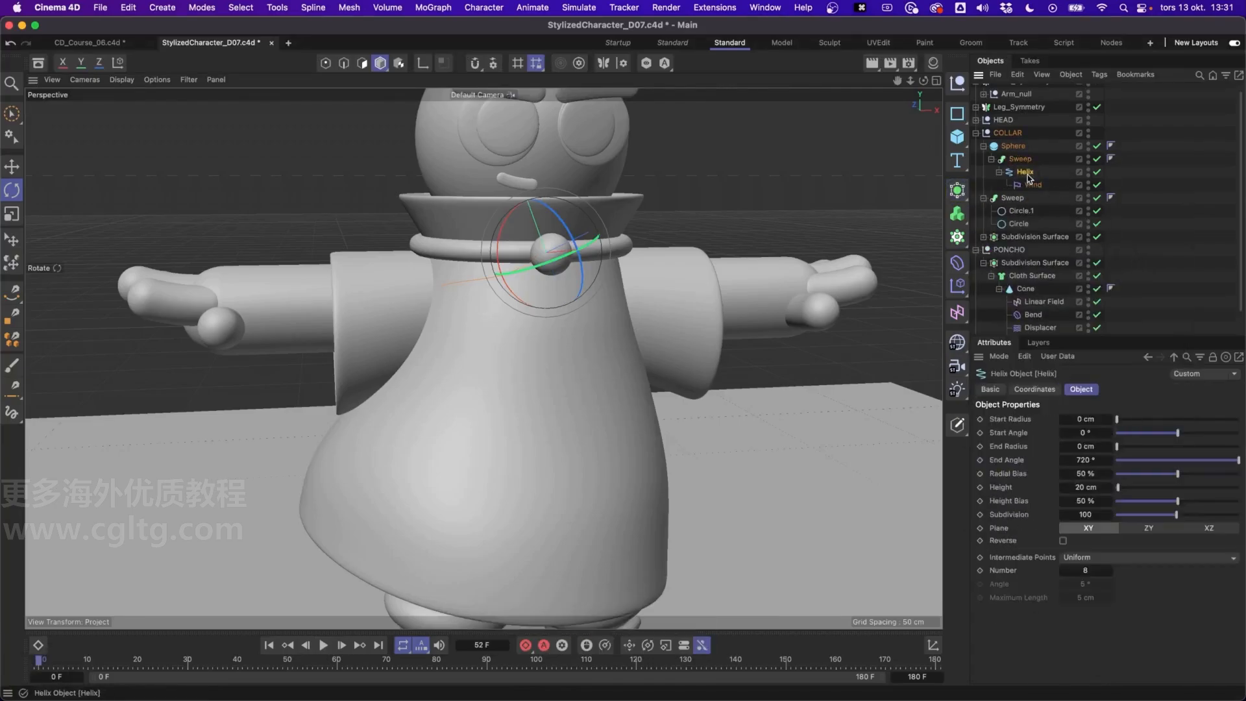
pyautogui.click(1018, 212)
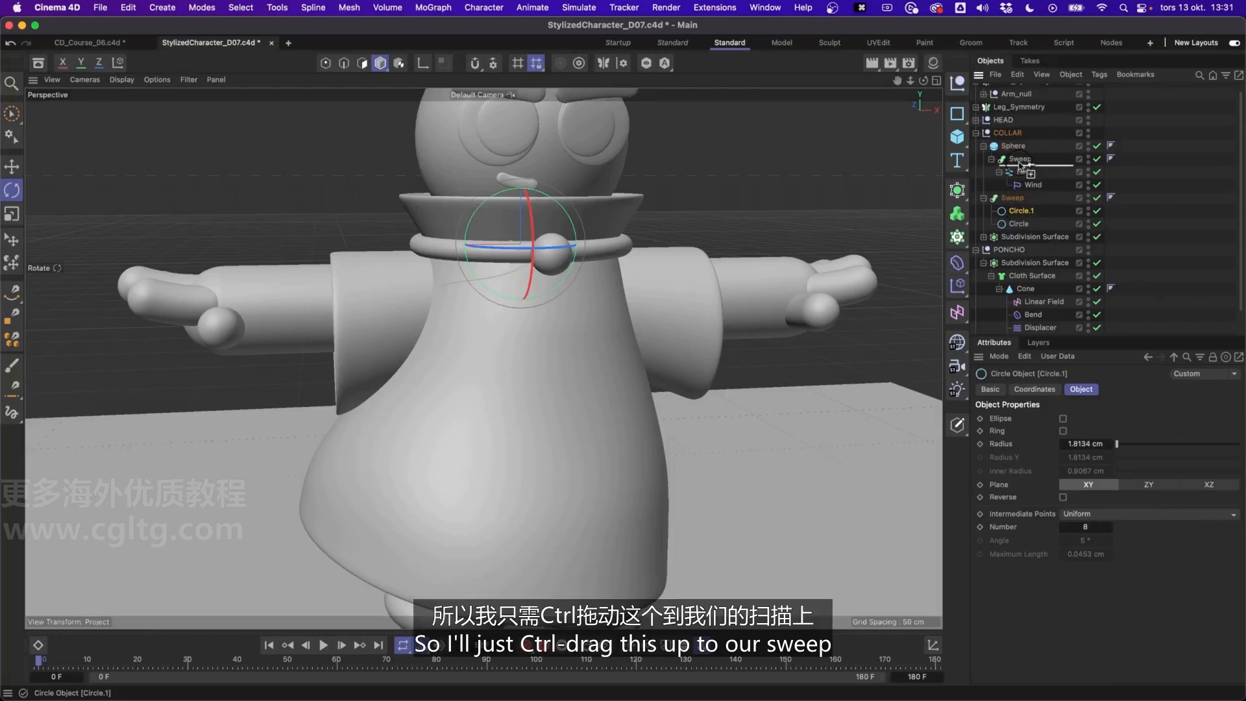
pyautogui.keyDown('ctrl'); pyautogui.moveTo(1020, 164); pyautogui.dragTo(1022, 164); pyautogui.keyUp('ctrl')
pyautogui.keyDown('alt'); pyautogui.moveTo(682, 231); pyautogui.dragTo(504, 261); pyautogui.keyUp('alt')
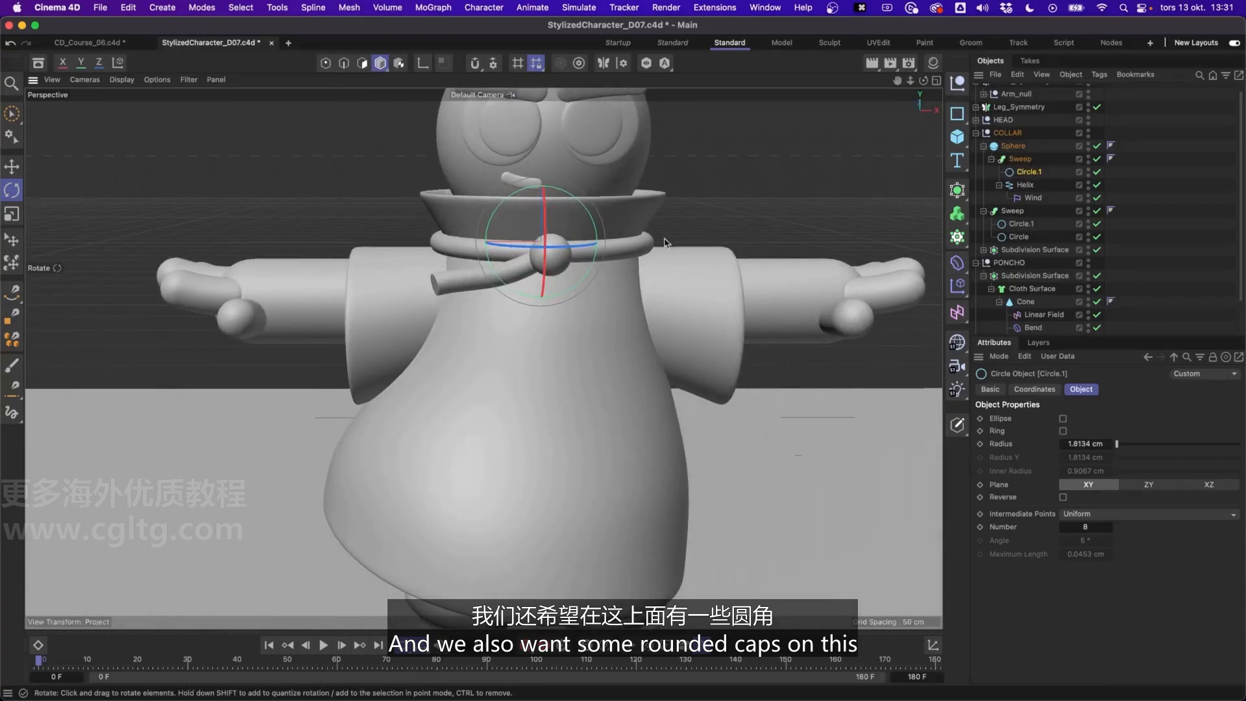
# Round the caps of the Helix's Sweep with a bevel size of 51.51 cm and 10 segments
pyautogui.click(1028, 161)
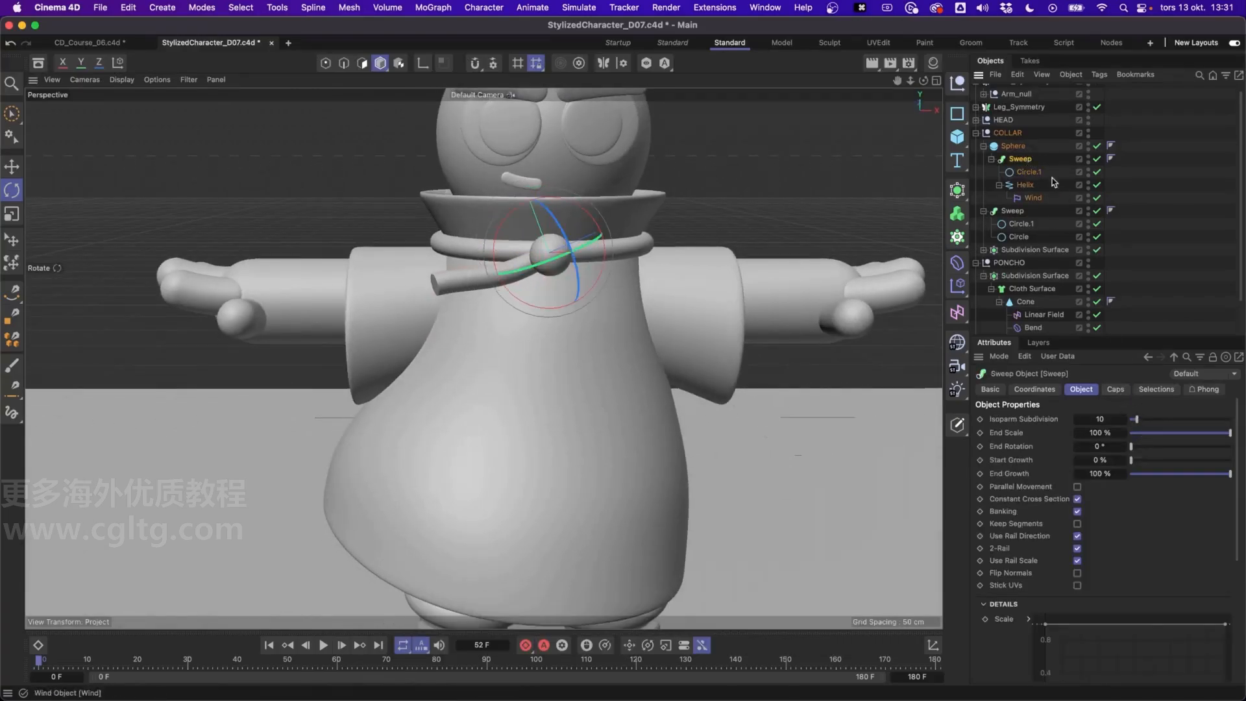
pyautogui.click(1118, 390)
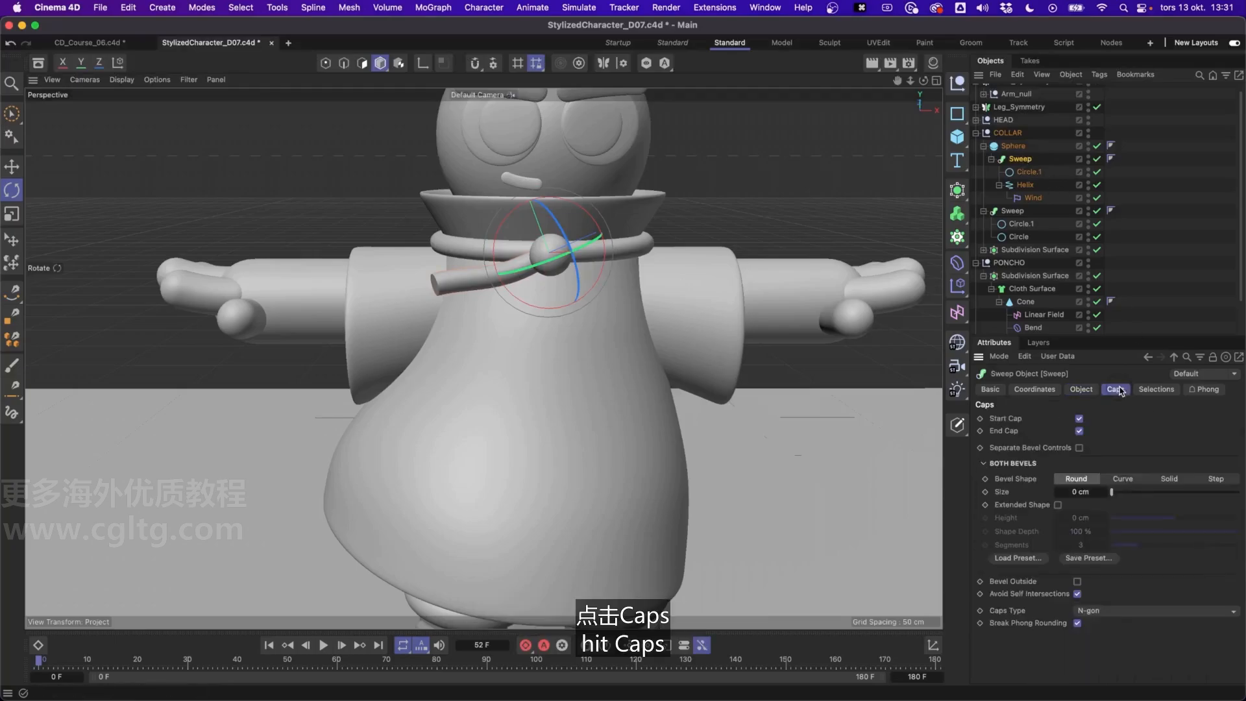
pyautogui.moveTo(1110, 491); pyautogui.dragTo(1121, 495)
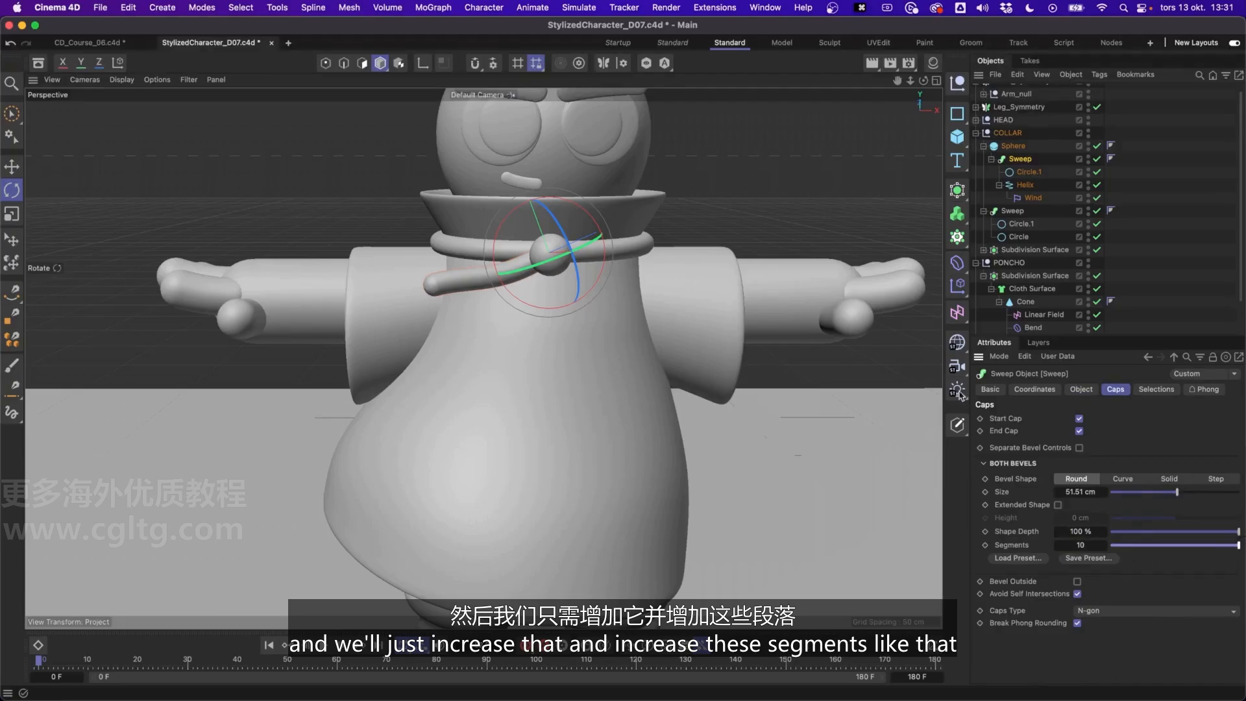
pyautogui.click(1182, 267)
pyautogui.keyDown('alt'); pyautogui.moveTo(507, 259); pyautogui.dragTo(554, 264); pyautogui.keyUp('alt')
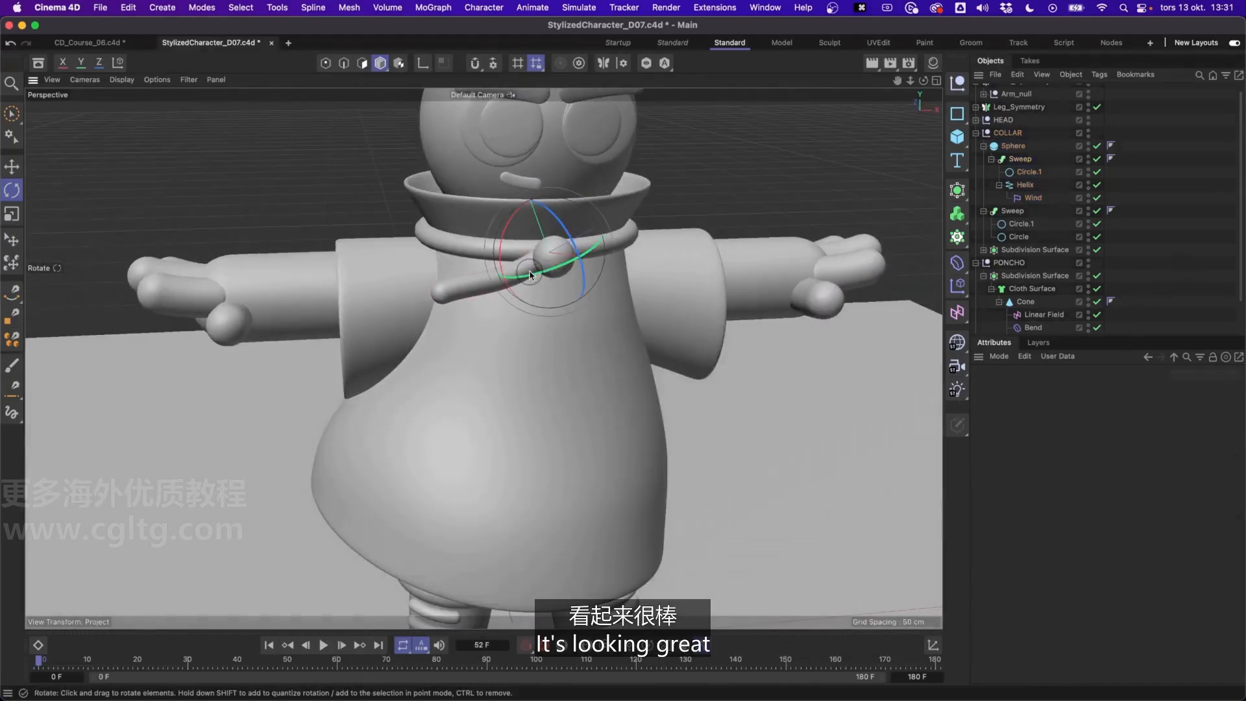
# Duplicate the Helix's Sweep as a second hanging tail by rotating a copy downward around the collar sphere
pyautogui.press('e')
pyautogui.press('w')
pyautogui.moveTo(564, 250)
pyautogui.mouseDown()
pyautogui.moveTo(569, 241)
pyautogui.moveTo(490, 217)
pyautogui.moveTo(610, 231)
pyautogui.moveTo(521, 273)
pyautogui.moveTo(524, 236)
pyautogui.moveTo(528, 257)
pyautogui.moveTo(546, 263)
pyautogui.mouseUp()
pyautogui.press('r')
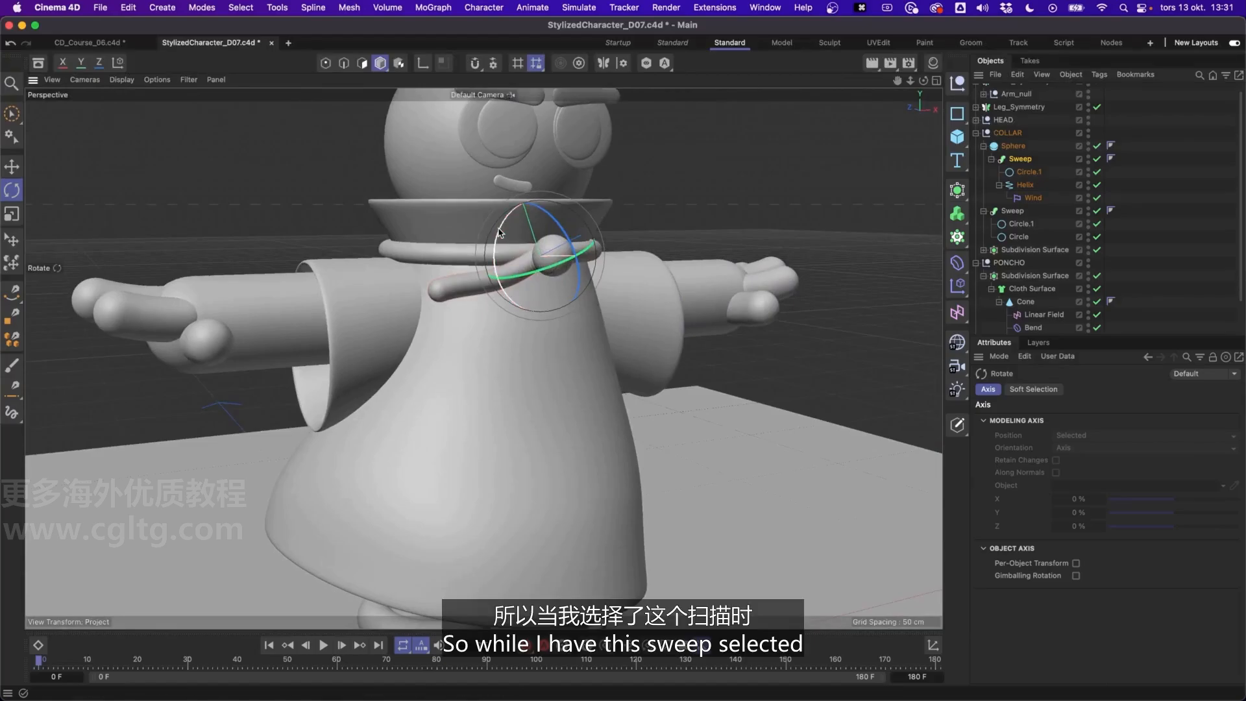
pyautogui.click(1025, 161)
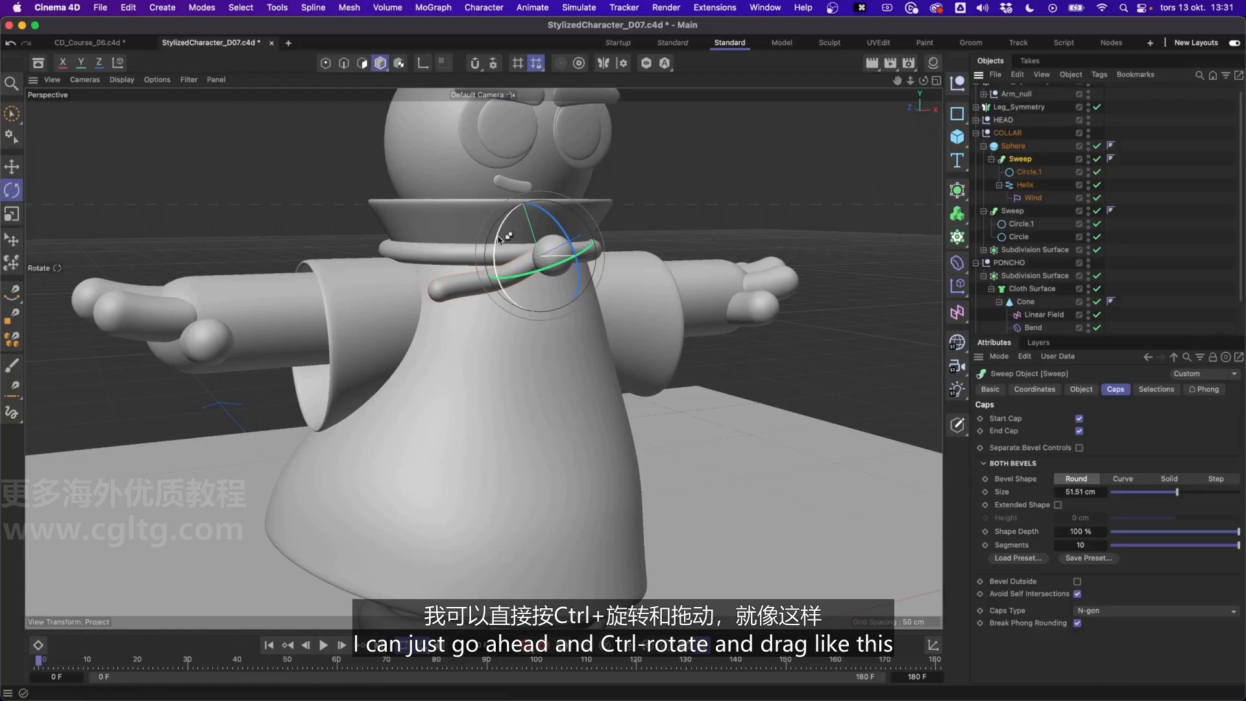
pyautogui.keyDown('ctrl'); pyautogui.moveTo(499, 237); pyautogui.dragTo(559, 302); pyautogui.keyUp('ctrl')
pyautogui.keyDown('alt'); pyautogui.moveTo(542, 286); pyautogui.dragTo(542, 322, button='right'); pyautogui.keyUp('alt')
pyautogui.keyDown('alt'); pyautogui.moveTo(543, 280); pyautogui.dragTo(547, 330, button='middle'); pyautogui.keyUp('alt')
pyautogui.moveTo(546, 330)
pyautogui.keyDown('alt'); pyautogui.mouseDown()
pyautogui.moveTo(557, 333)
pyautogui.moveTo(542, 310)
pyautogui.mouseUp(); pyautogui.keyUp('alt')
pyautogui.keyDown('alt'); pyautogui.moveTo(542, 305); pyautogui.dragTo(559, 185, button='right'); pyautogui.keyUp('alt')
# Set the size of the second tail's Wind deformer to 6.5 cm and check both tails' motion along the timeline
pyautogui.moveTo(40, 660)
pyautogui.mouseDown()
pyautogui.moveTo(614, 661)
pyautogui.moveTo(745, 680)
pyautogui.moveTo(39, 669)
pyautogui.mouseUp()
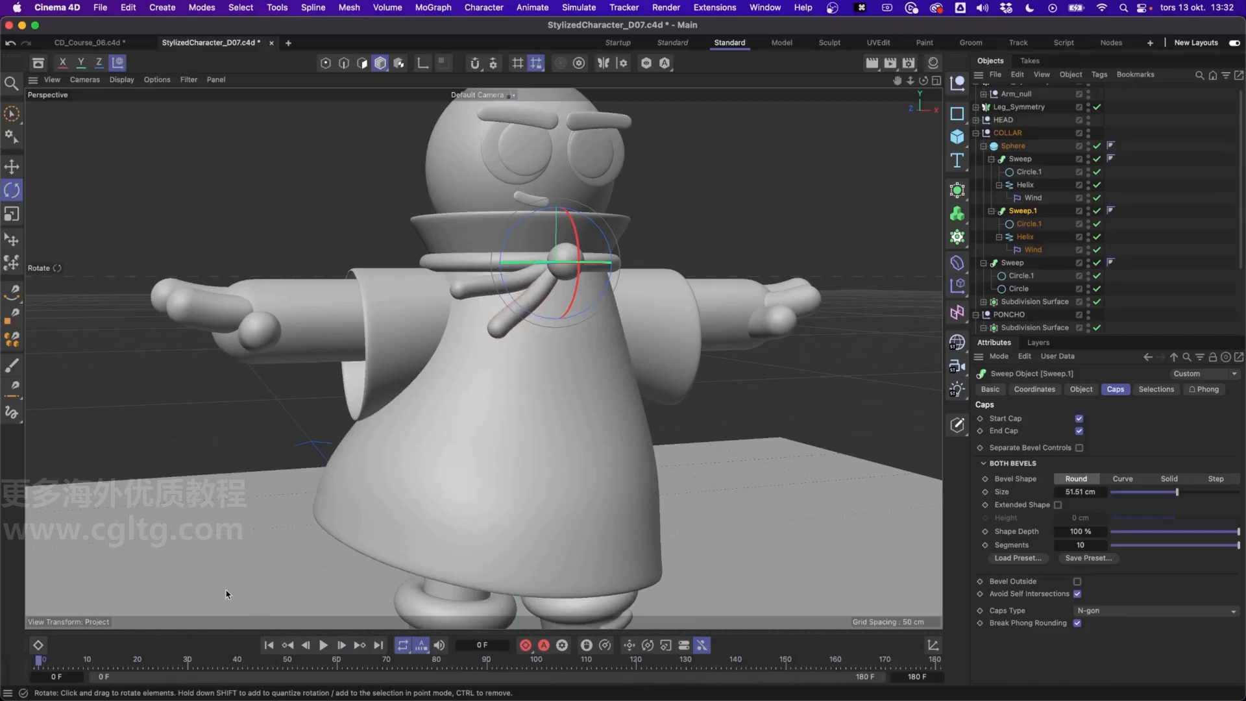
pyautogui.moveTo(116, 665); pyautogui.dragTo(36, 669)
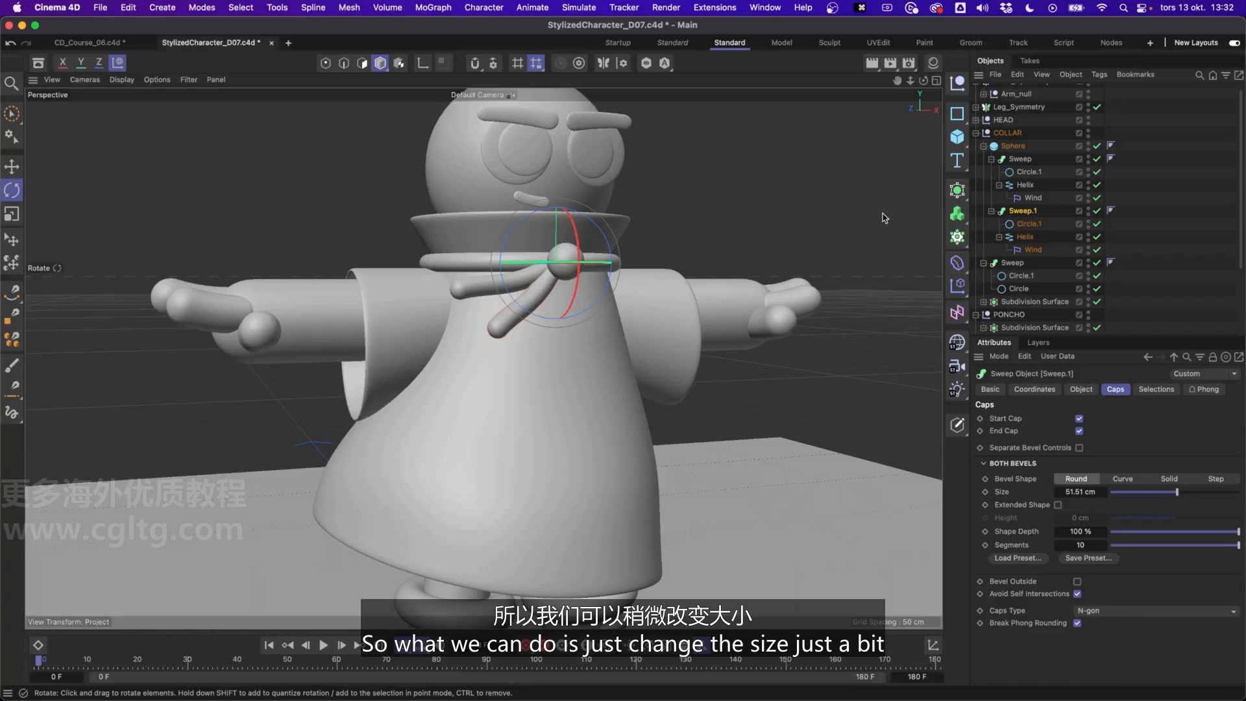
pyautogui.click(1031, 250)
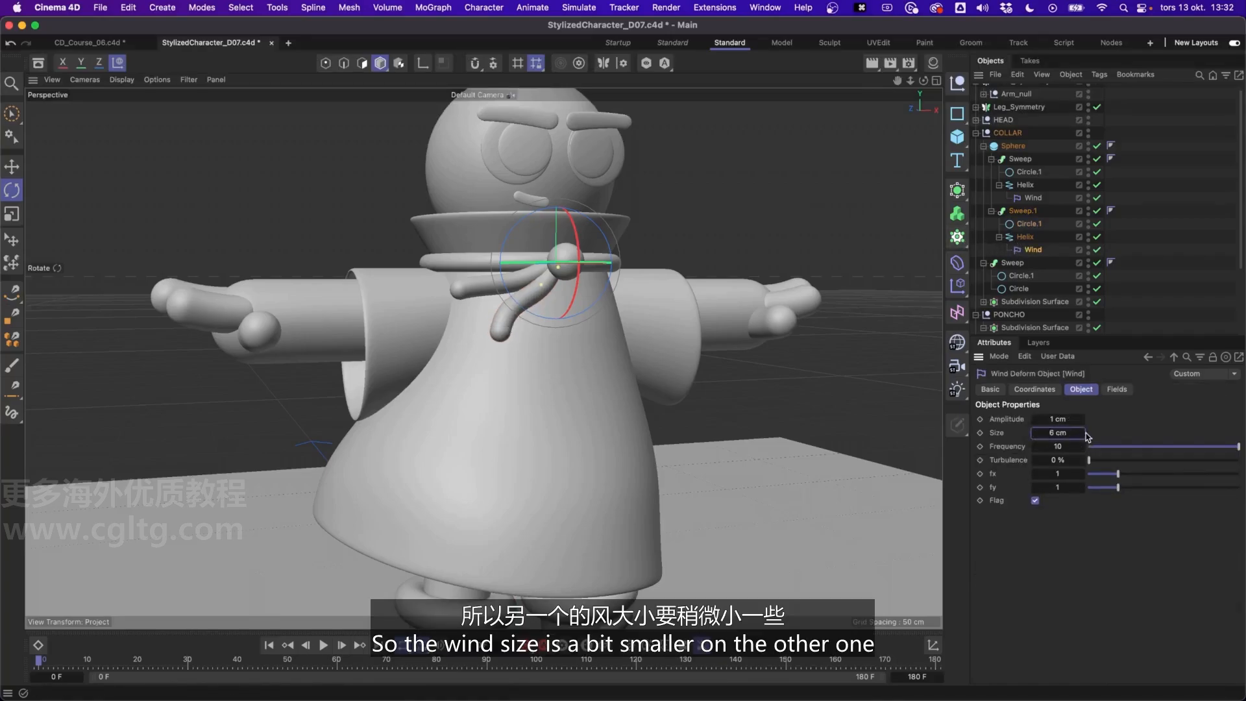
pyautogui.write('6.5')
pyautogui.press('Return')
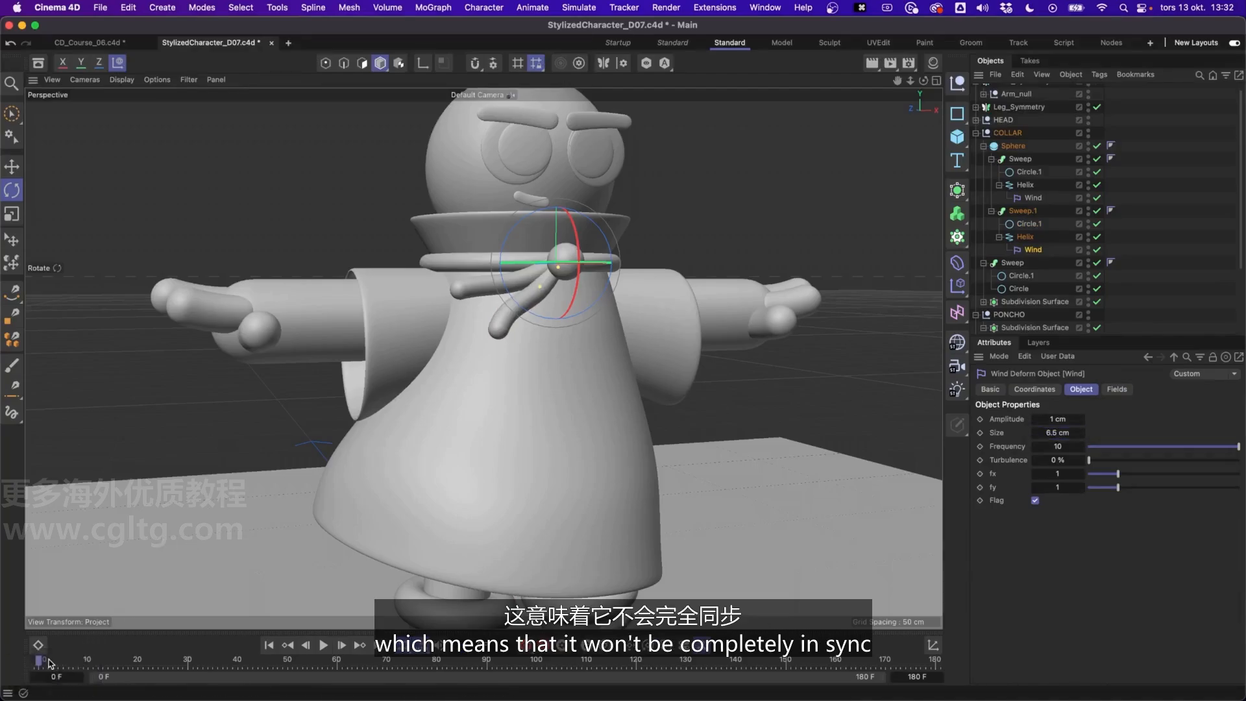
pyautogui.moveTo(49, 663); pyautogui.dragTo(759, 670)
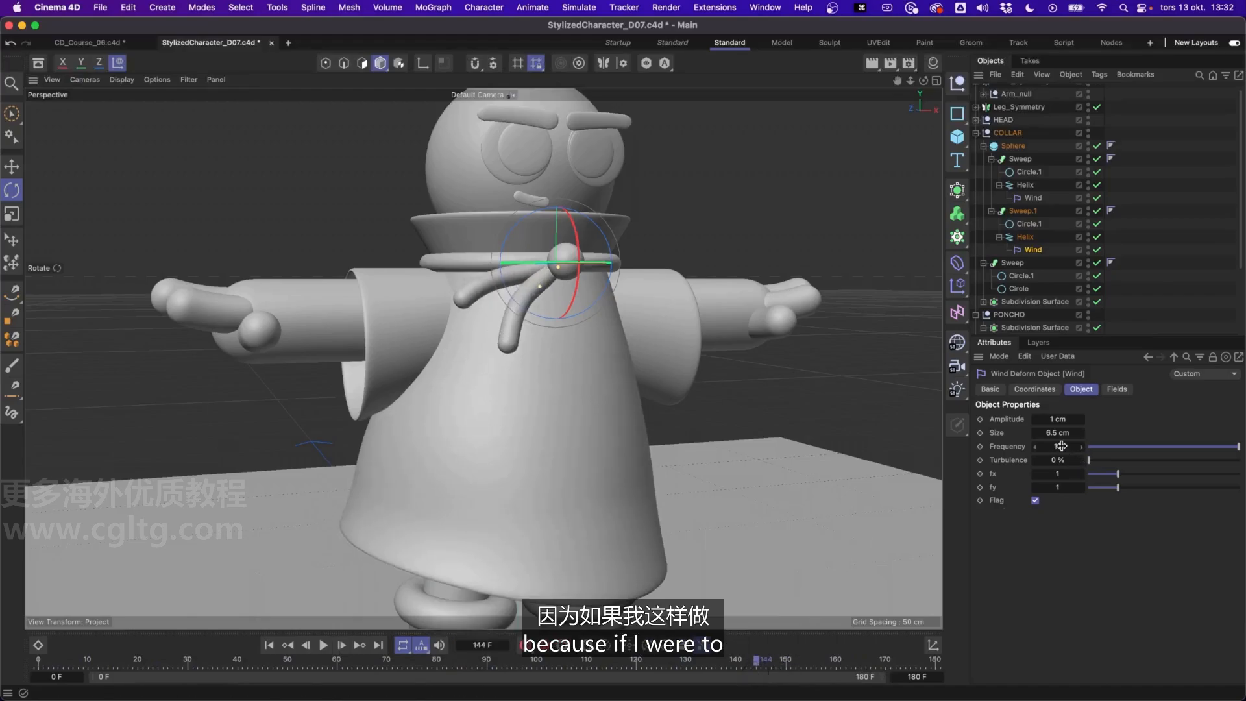
# Try a frequency of 12 on the second tail's Wind deformer during playback, and set it back to 10
pyautogui.write('12')
pyautogui.press('Return')
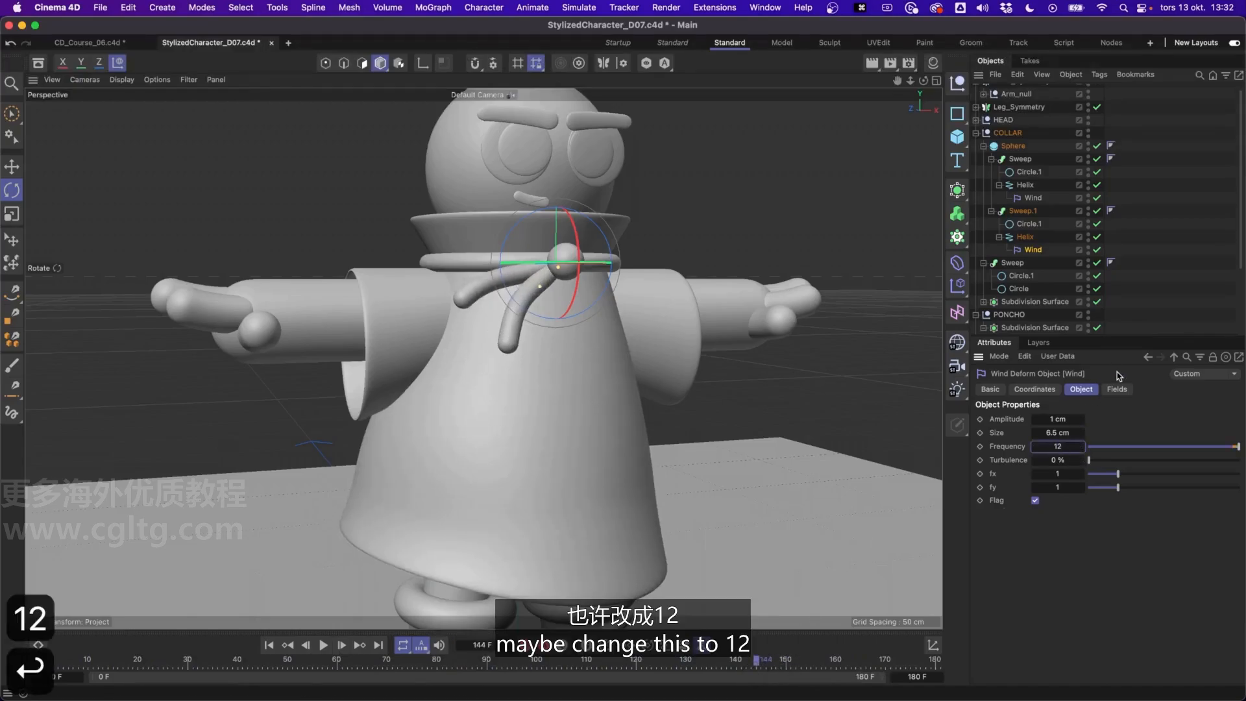
pyautogui.press('space')
pyautogui.press('space')
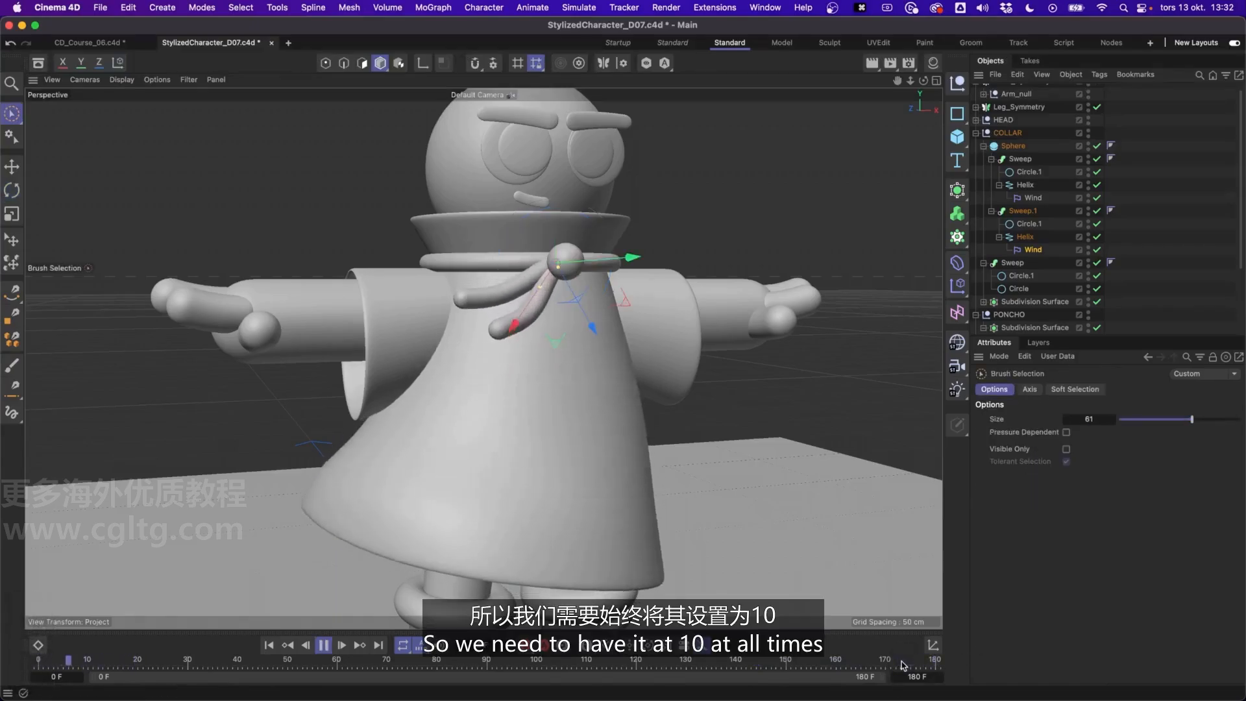
pyautogui.click(1039, 251)
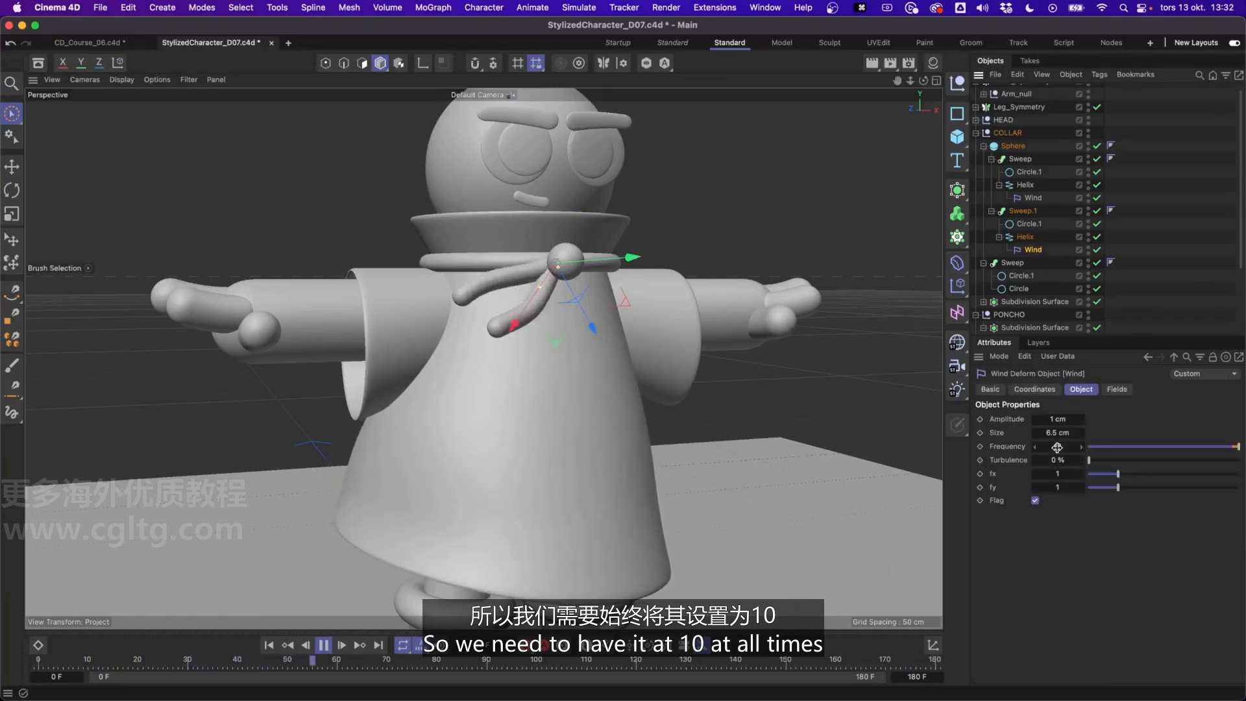
pyautogui.doubleClick(1057, 446)
pyautogui.write('10')
pyautogui.press('Return')
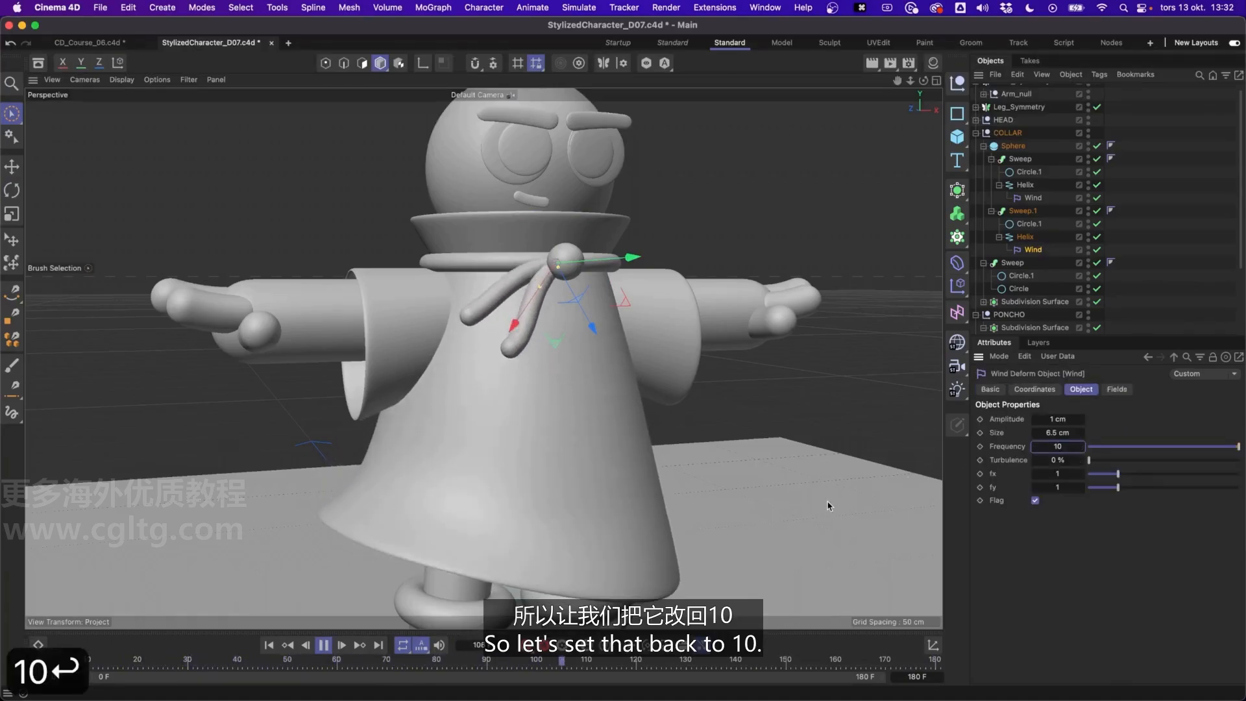
# Set the Wind deformer size to 7 cm on the second tail and 9 cm on the original tail
pyautogui.keyDown('alt'); pyautogui.moveTo(567, 346); pyautogui.dragTo(655, 337); pyautogui.keyUp('alt')
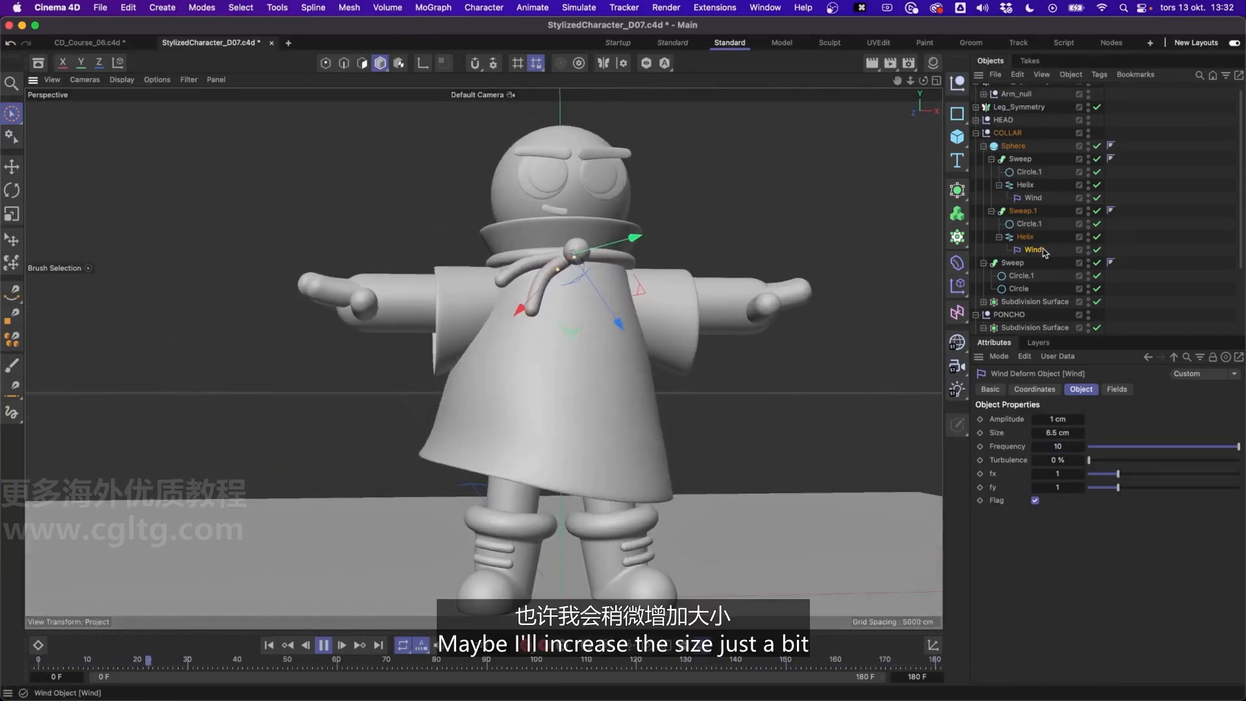
pyautogui.write('7')
pyautogui.press('Return')
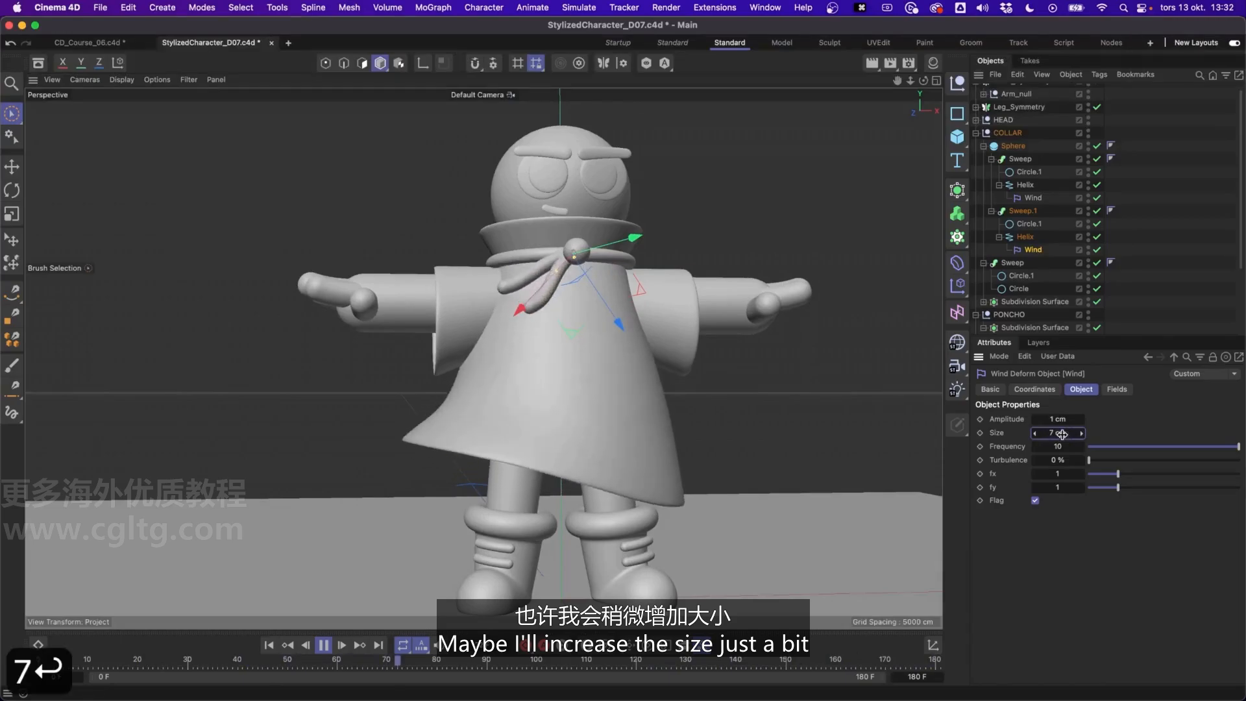
pyautogui.click(1032, 199)
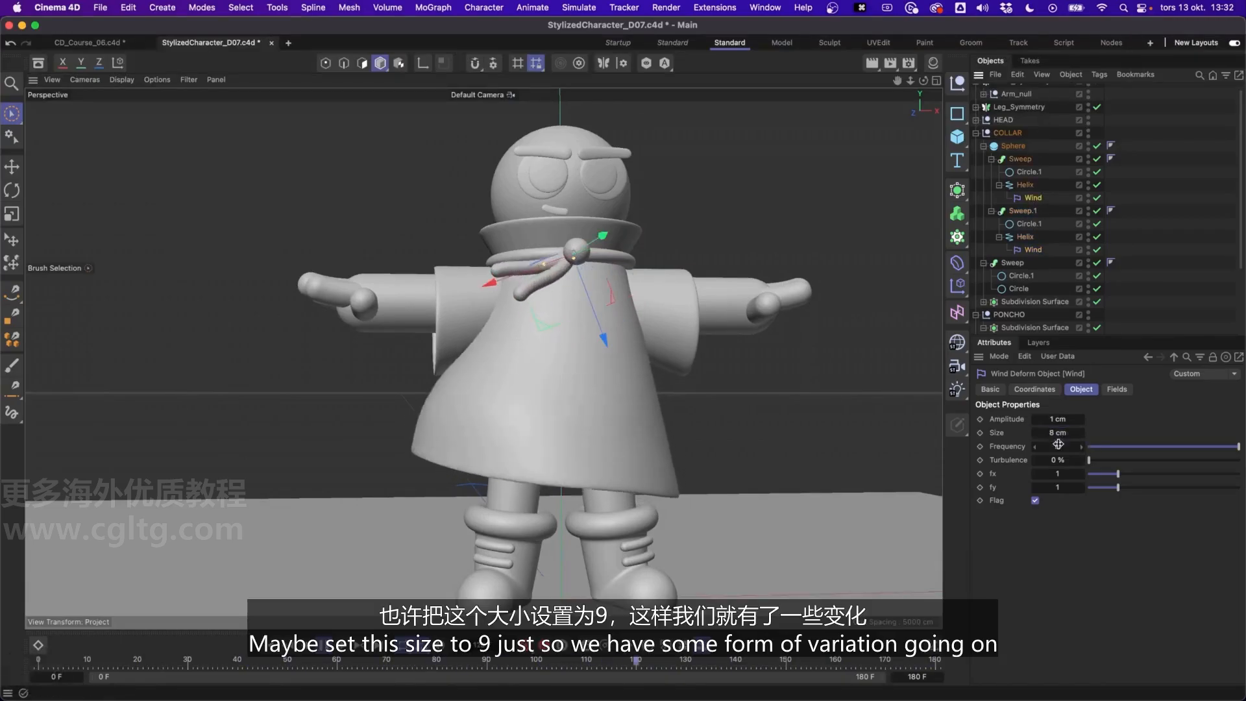
pyautogui.write('9')
pyautogui.press('Return')
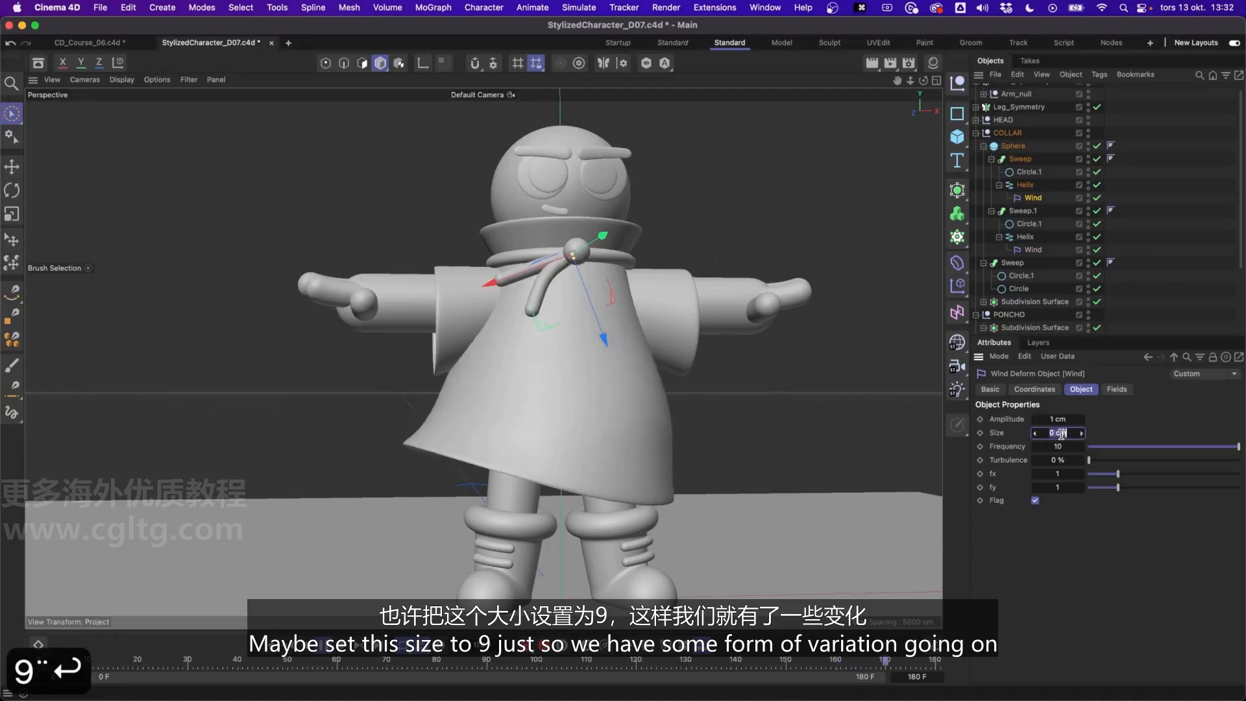
pyautogui.write('9')
pyautogui.press('Return')
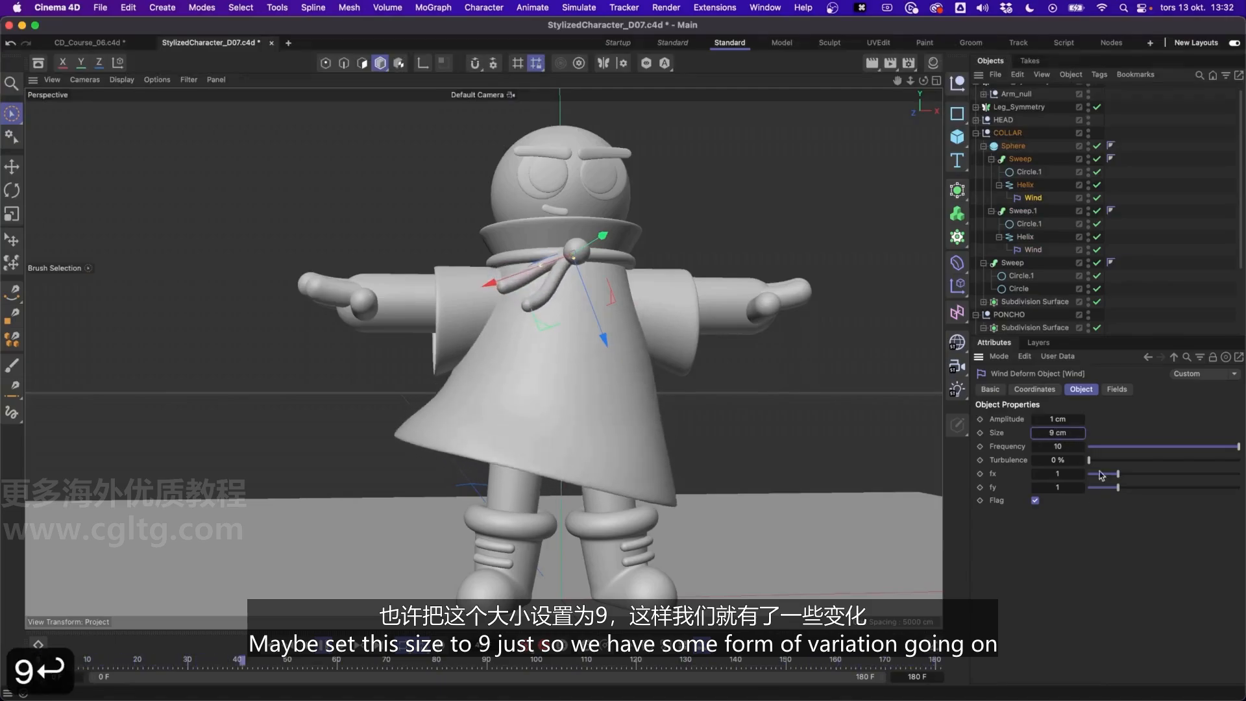
# Move the second tail and the original tail slightly along their axes at the collar sphere
pyautogui.click(1144, 230)
pyautogui.keyDown('alt'); pyautogui.moveTo(612, 273); pyautogui.dragTo(553, 233); pyautogui.keyUp('alt')
pyautogui.keyDown('alt'); pyautogui.moveTo(575, 251); pyautogui.dragTo(579, 204, button='right'); pyautogui.keyUp('alt')
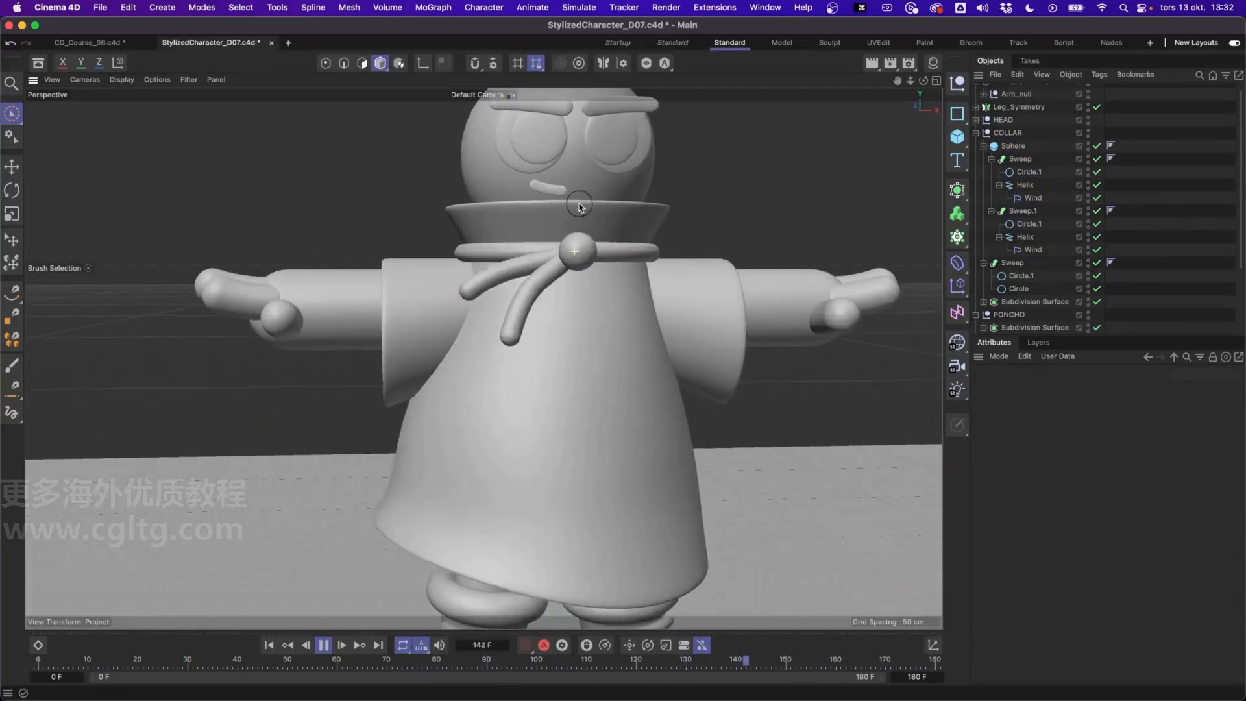
pyautogui.moveTo(565, 268)
pyautogui.keyDown('alt'); pyautogui.mouseDown()
pyautogui.moveTo(662, 274)
pyautogui.moveTo(564, 272)
pyautogui.mouseUp(); pyautogui.keyUp('alt')
pyautogui.keyDown('alt'); pyautogui.moveTo(557, 286); pyautogui.dragTo(556, 298, button='right'); pyautogui.keyUp('alt')
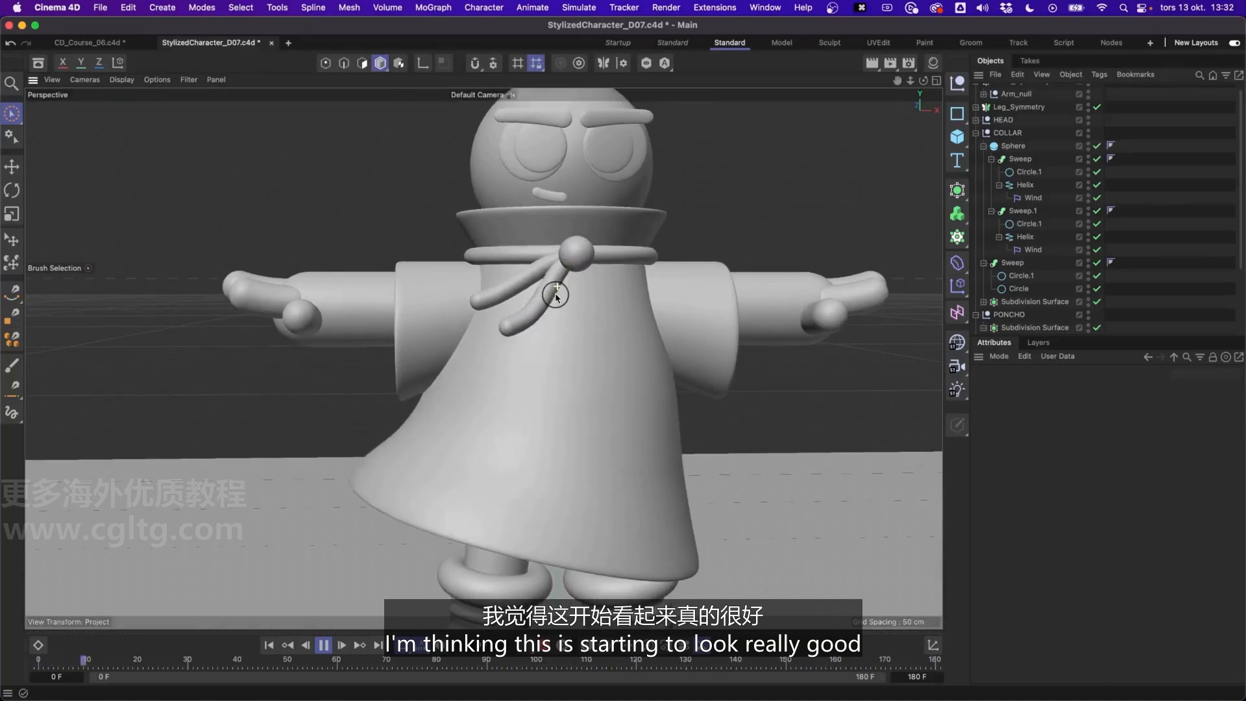
pyautogui.click(1032, 211)
pyautogui.press('e')
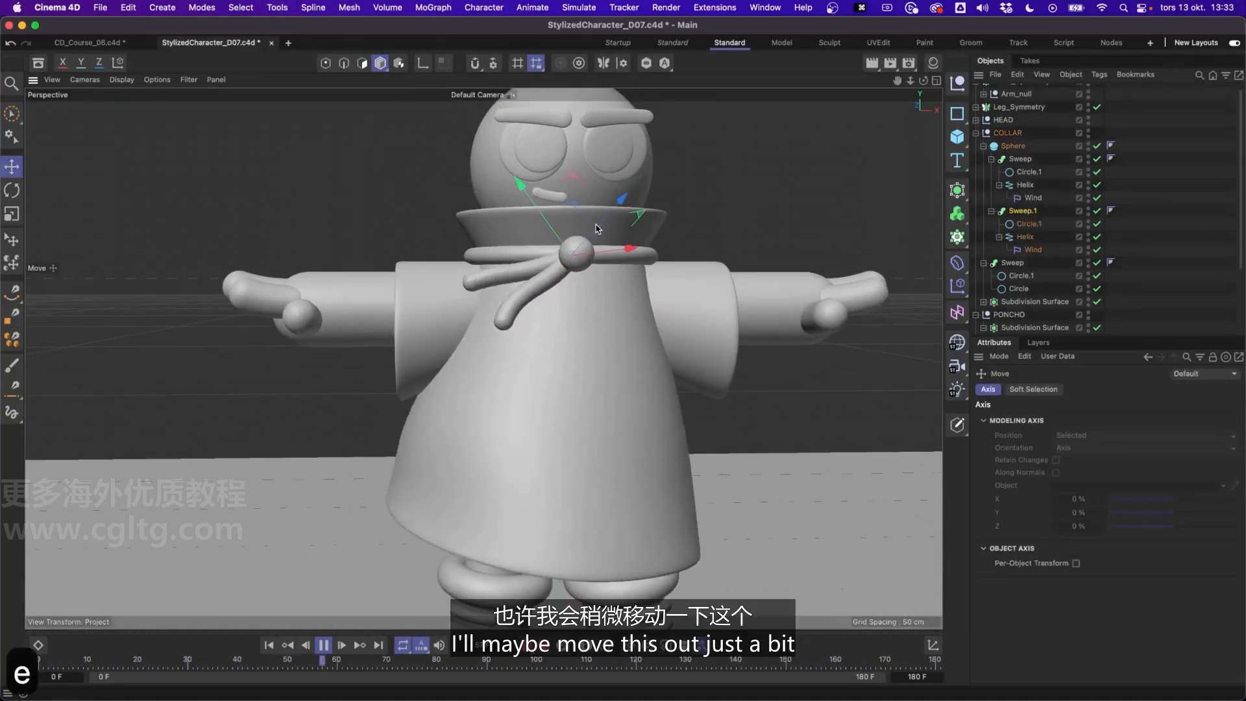
pyautogui.moveTo(592, 237); pyautogui.dragTo(594, 238)
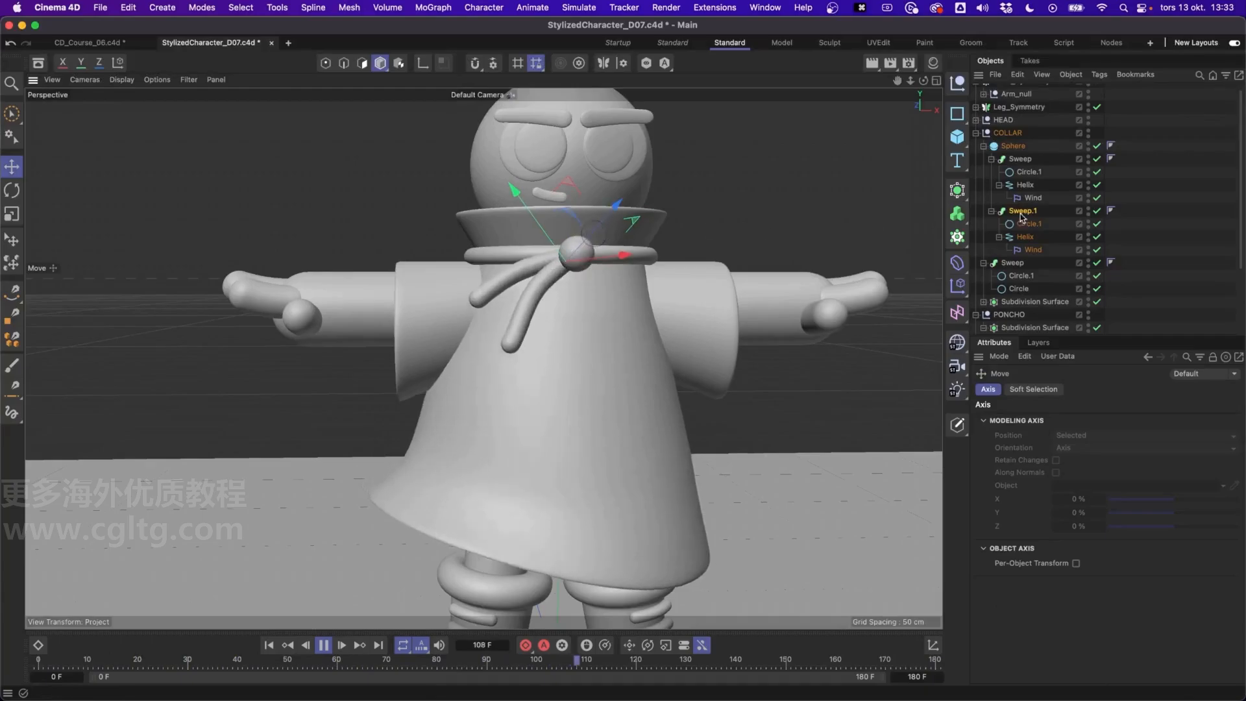
pyautogui.click(1024, 162)
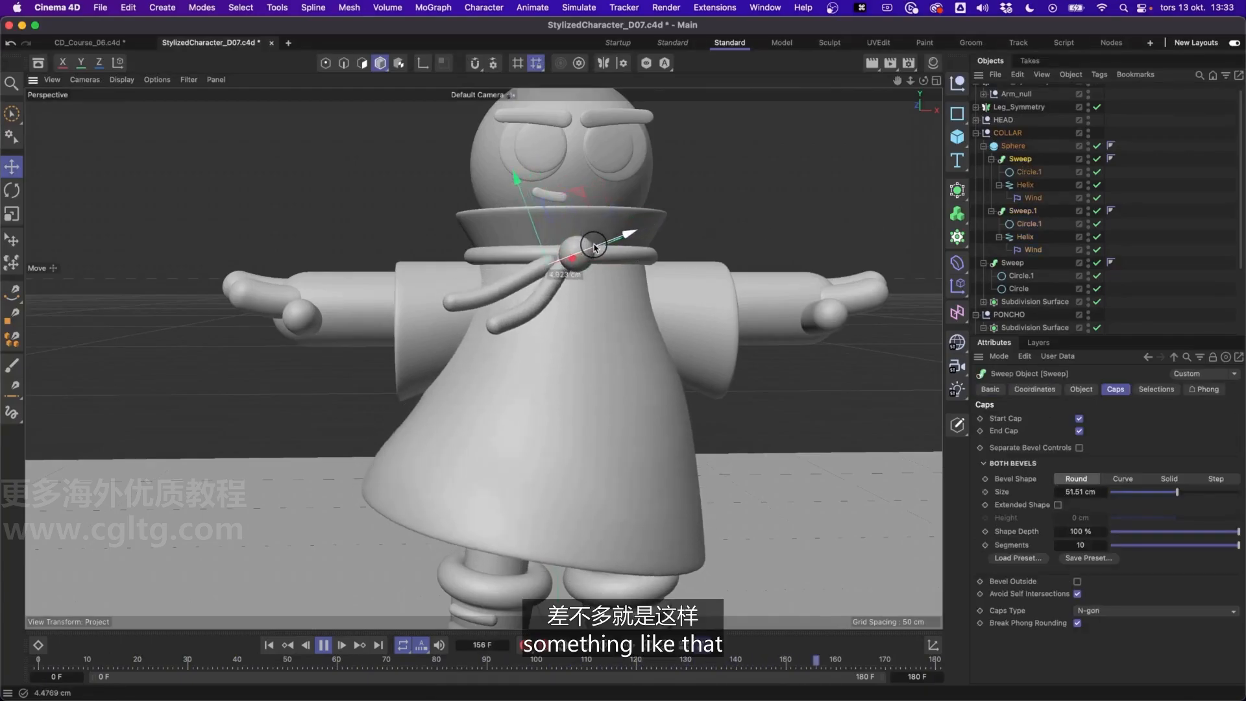
pyautogui.moveTo(607, 243); pyautogui.dragTo(615, 243)
# Review the collar knot and its tails on the whole animated character, stop playback and return to the first frame
pyautogui.click(1132, 226)
pyautogui.keyDown('alt'); pyautogui.moveTo(527, 301); pyautogui.dragTo(488, 276); pyautogui.keyUp('alt')
pyautogui.click(1013, 135)
pyautogui.click(1014, 147)
pyautogui.scroll(-3, 543, 353)
pyautogui.keyDown('alt'); pyautogui.moveTo(543, 353); pyautogui.dragTo(600, 333); pyautogui.keyUp('alt')
pyautogui.click(323, 645)
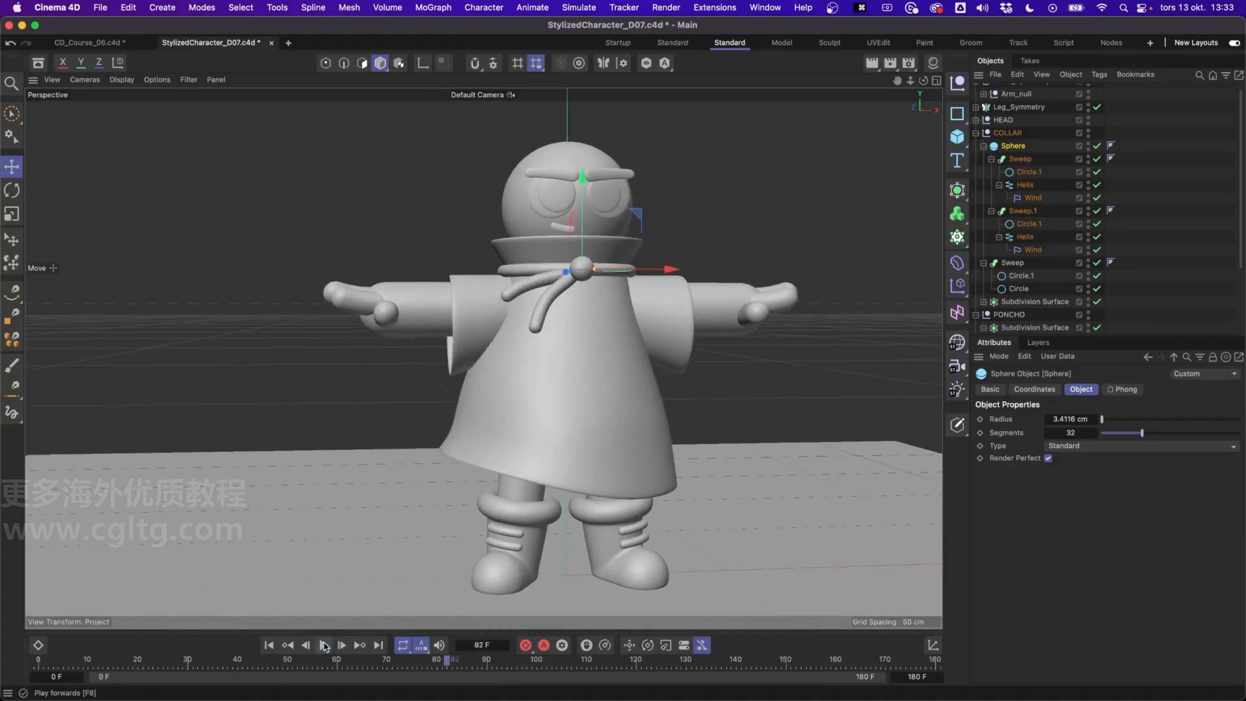
pyautogui.click(269, 645)
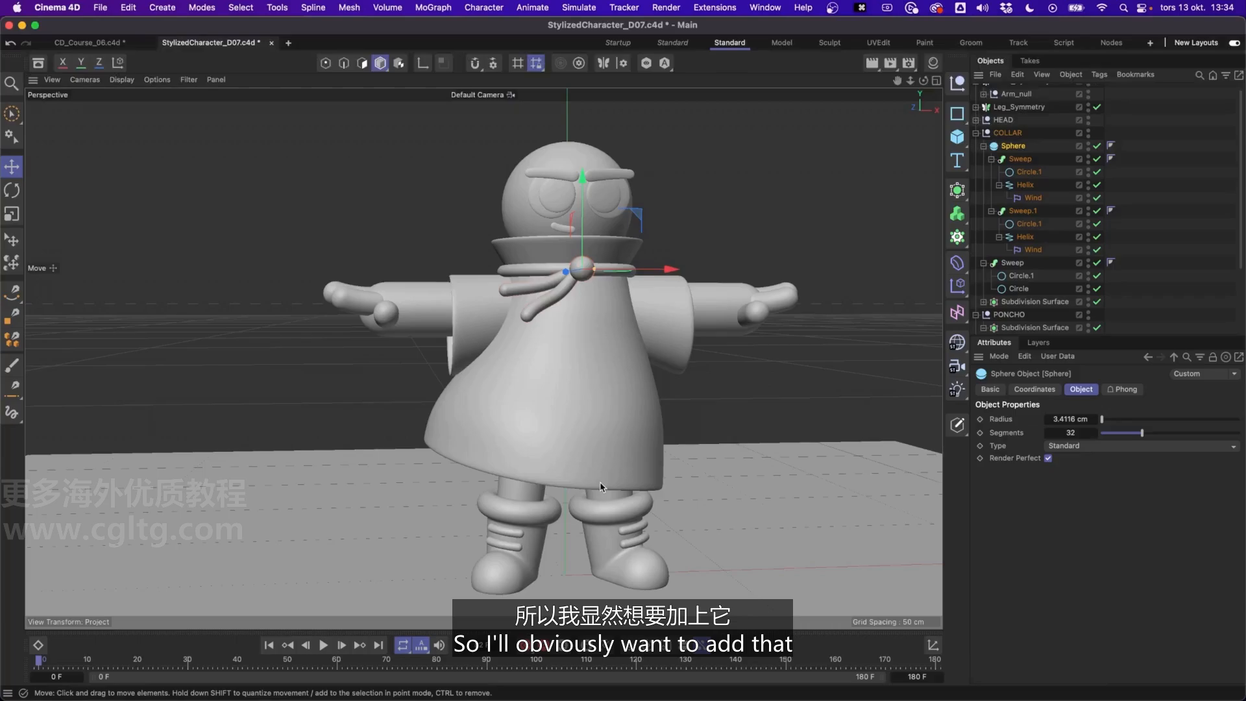
# Collapse the collar's Sphere and Sweep hierarchies and disable the poncho cone's Bend, Displacer and Wind deformers
pyautogui.click(985, 146)
pyautogui.click(985, 168)
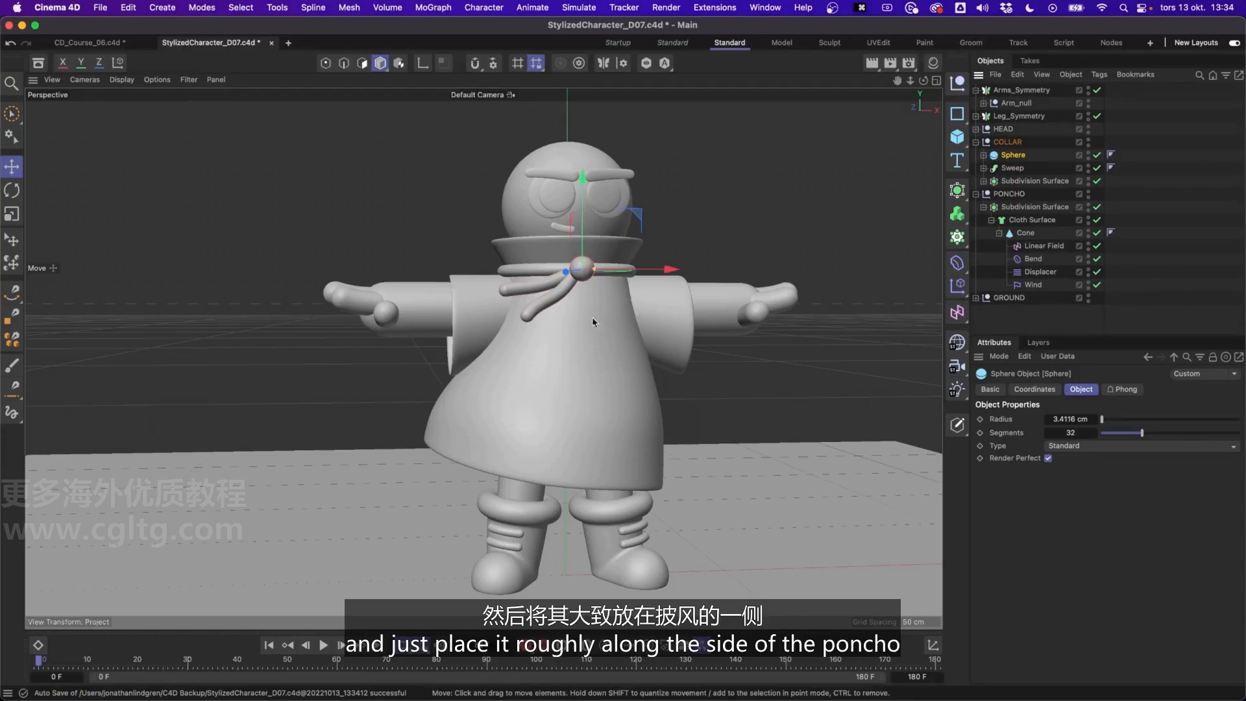
pyautogui.click(1153, 259)
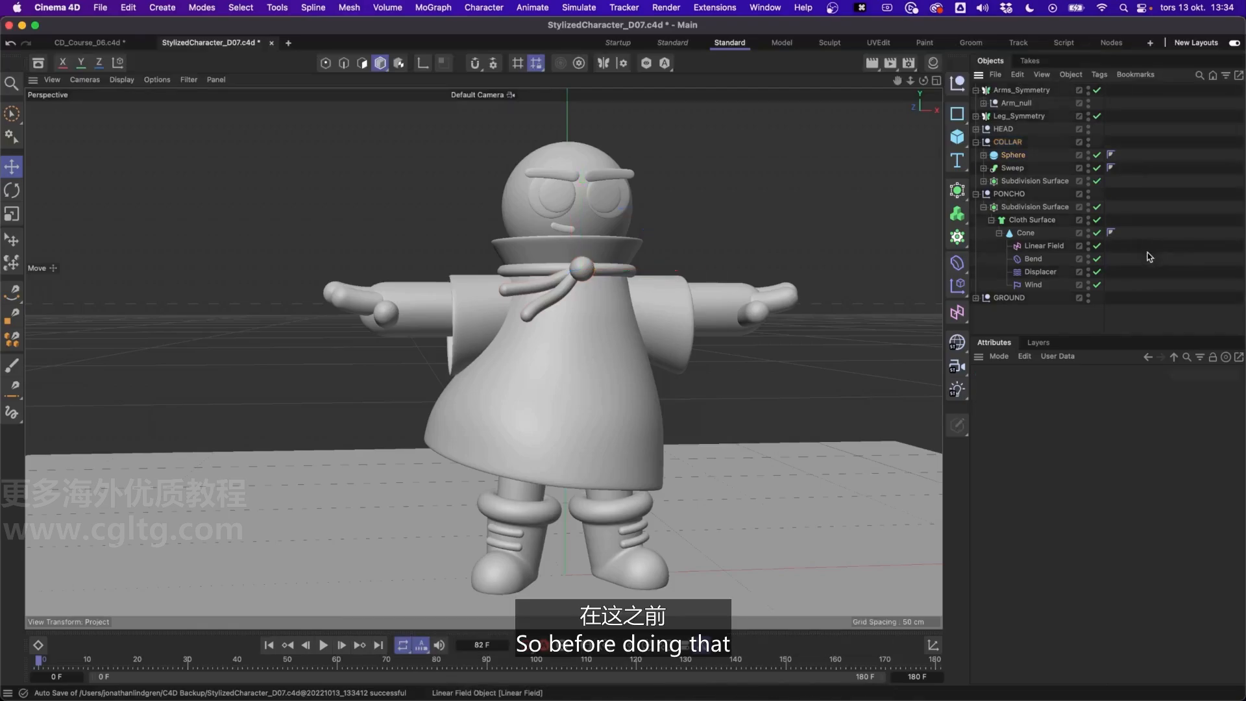
pyautogui.click(1097, 259)
pyautogui.click(1097, 272)
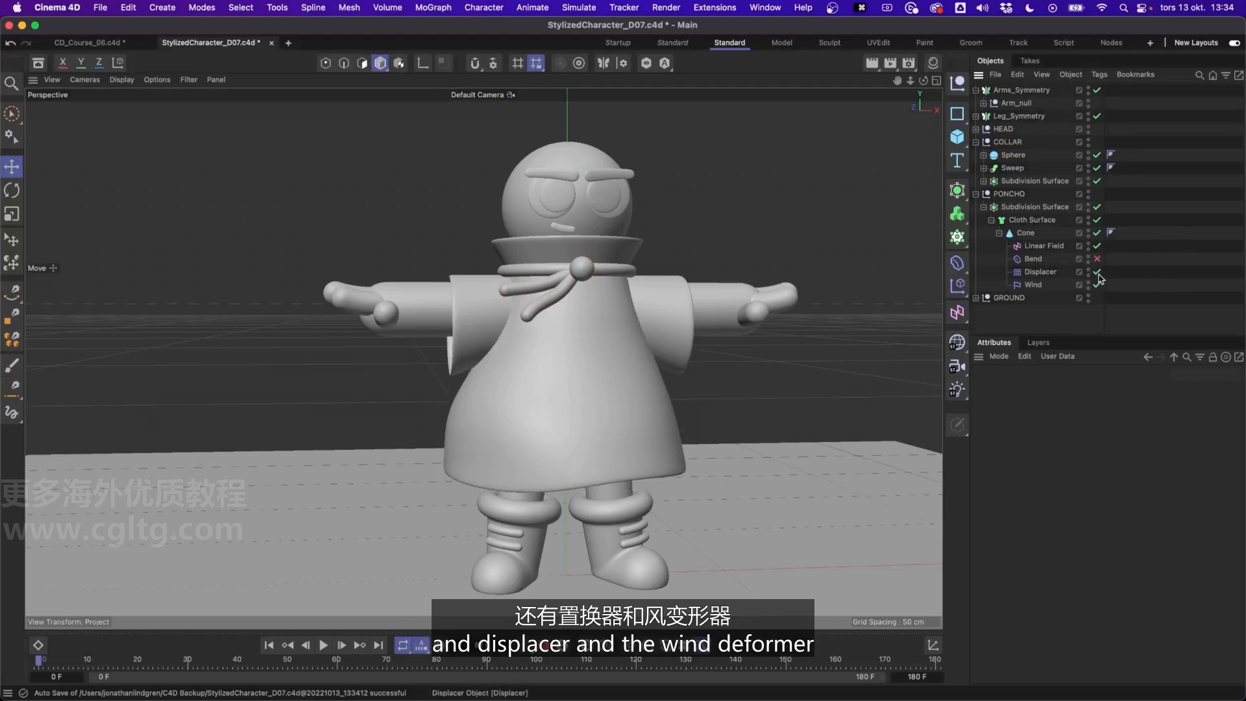
pyautogui.click(1097, 285)
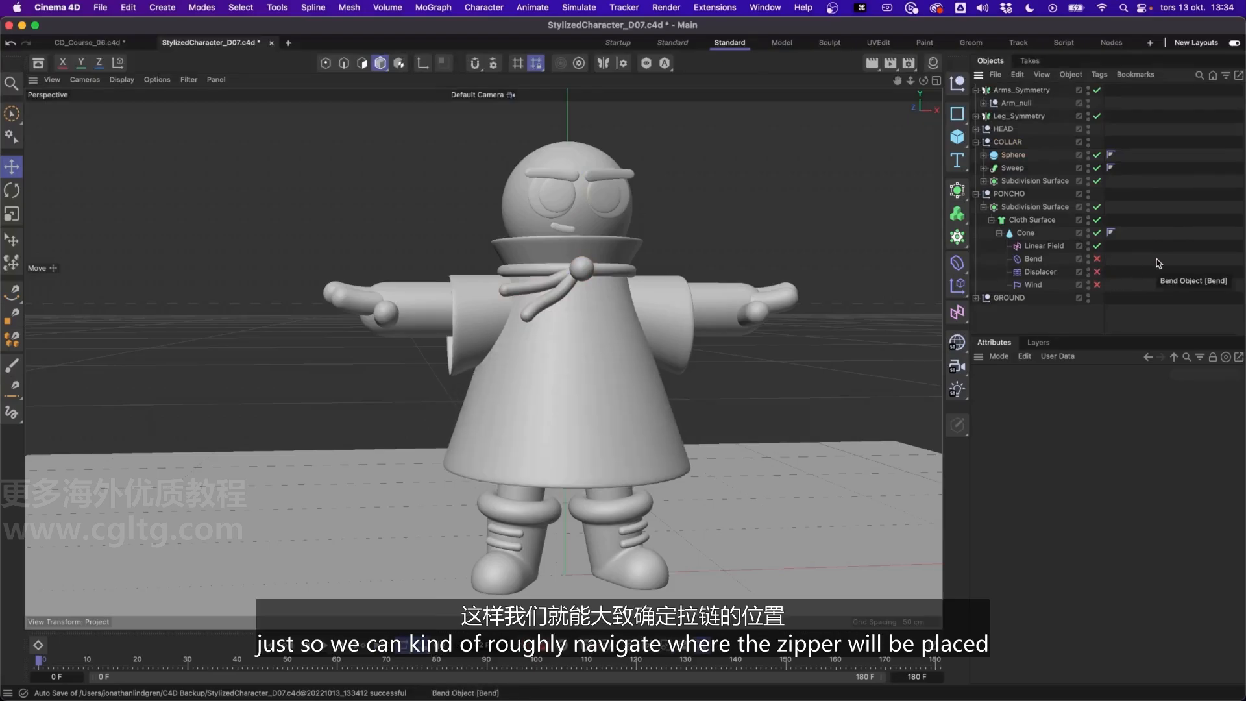
# Add a capsule, raise it to the middle of the poncho, and shrink its radius to about 9.5 cm
pyautogui.moveTo(563, 364)
pyautogui.keyDown('alt'); pyautogui.mouseDown()
pyautogui.moveTo(648, 390)
pyautogui.moveTo(667, 375)
pyautogui.moveTo(556, 375)
pyautogui.mouseUp(); pyautogui.keyUp('alt')
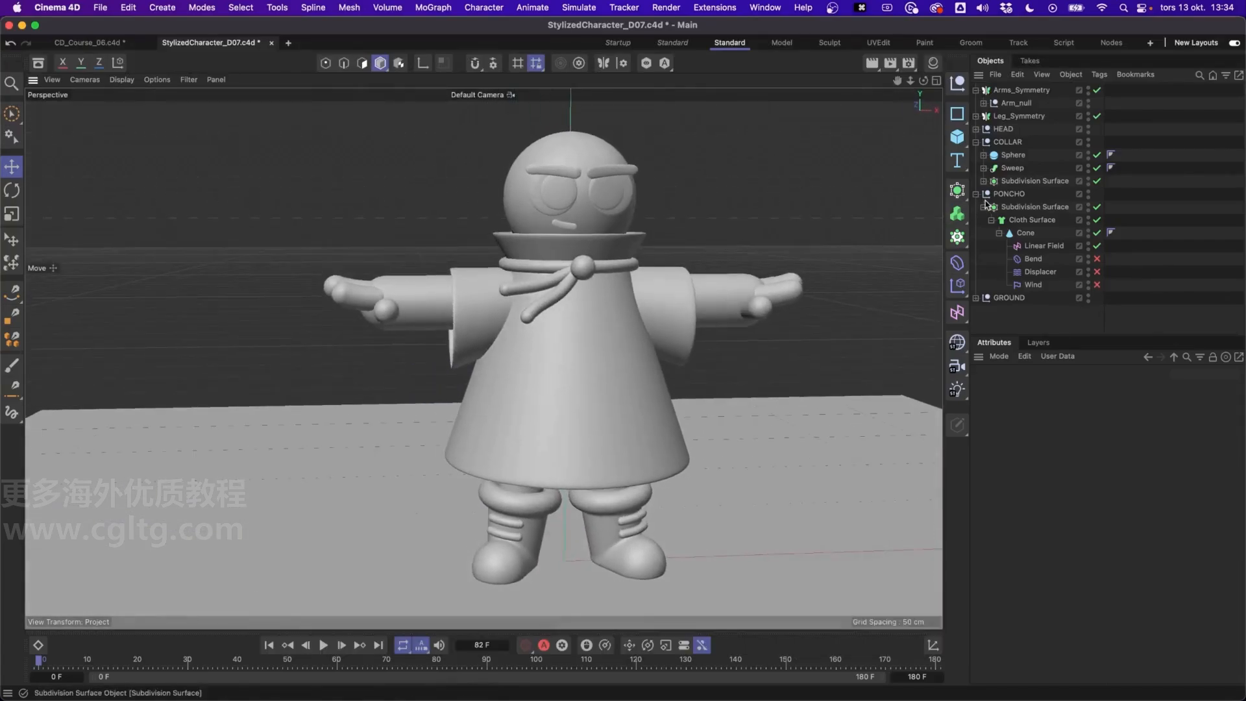
pyautogui.click(960, 138)
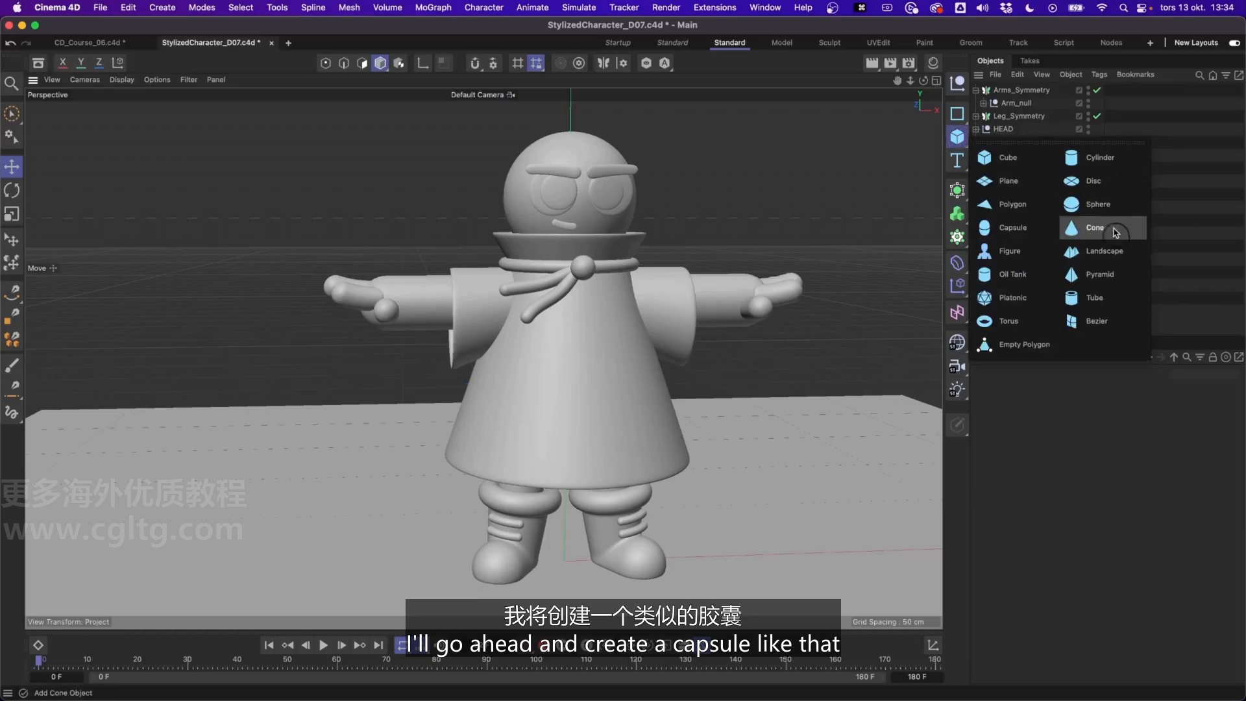
pyautogui.click(1003, 227)
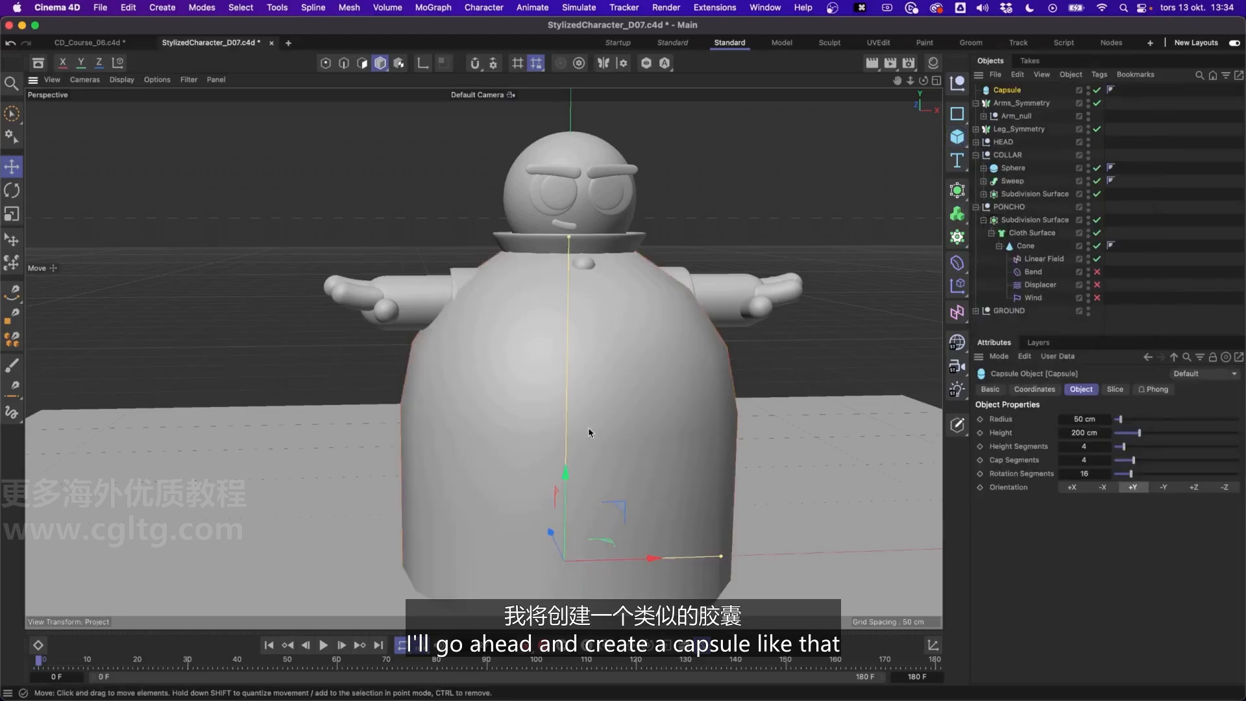
pyautogui.moveTo(565, 473); pyautogui.dragTo(568, 330)
pyautogui.moveTo(721, 416); pyautogui.dragTo(598, 418)
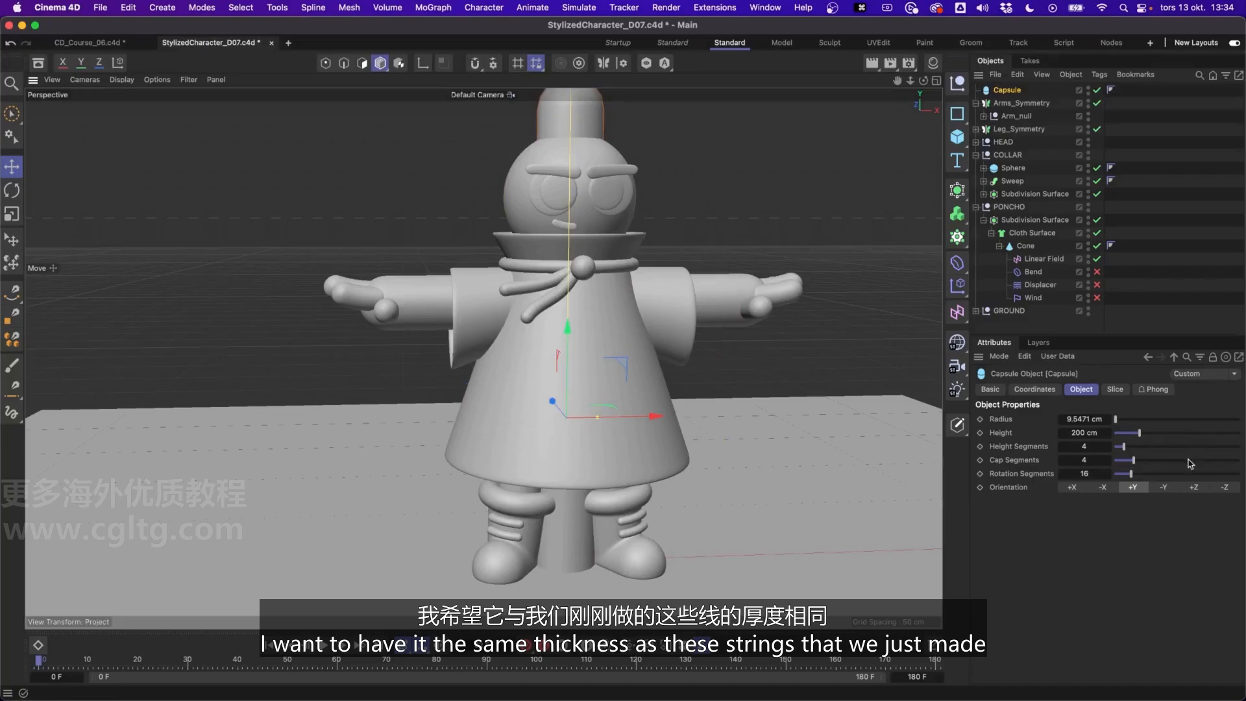
pyautogui.click(1090, 419)
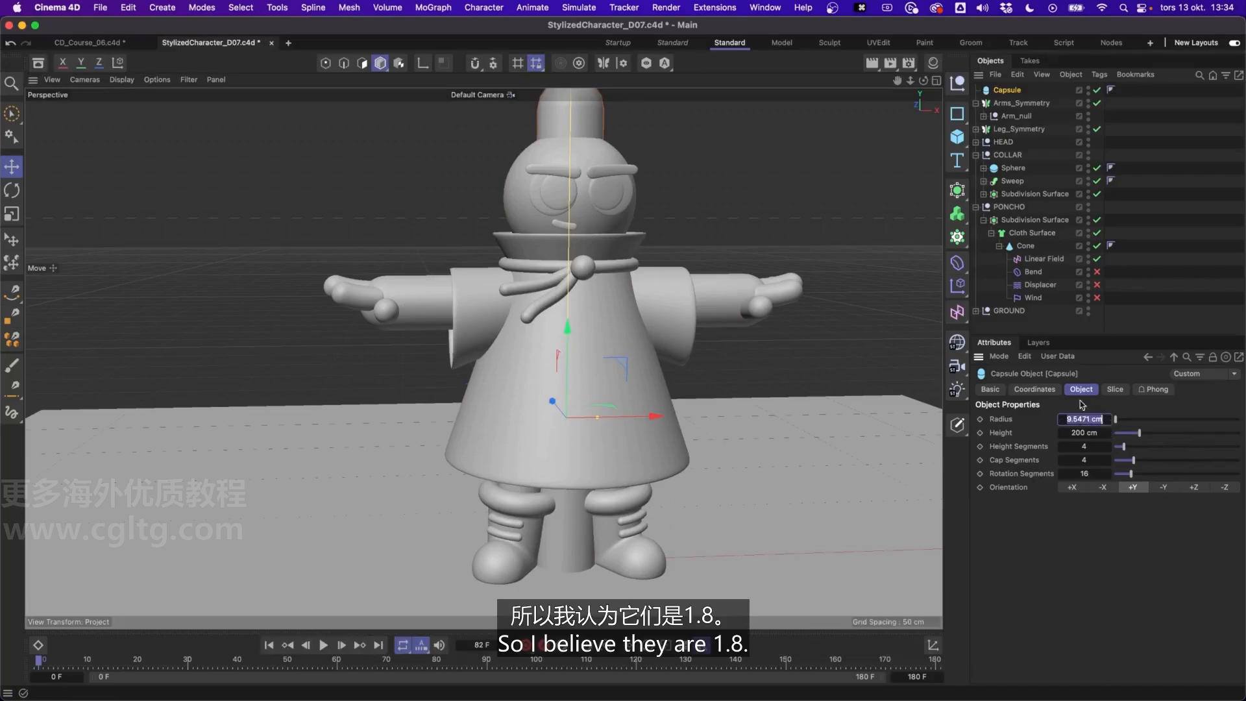
pyautogui.click(995, 182)
pyautogui.click(984, 181)
pyautogui.click(1016, 194)
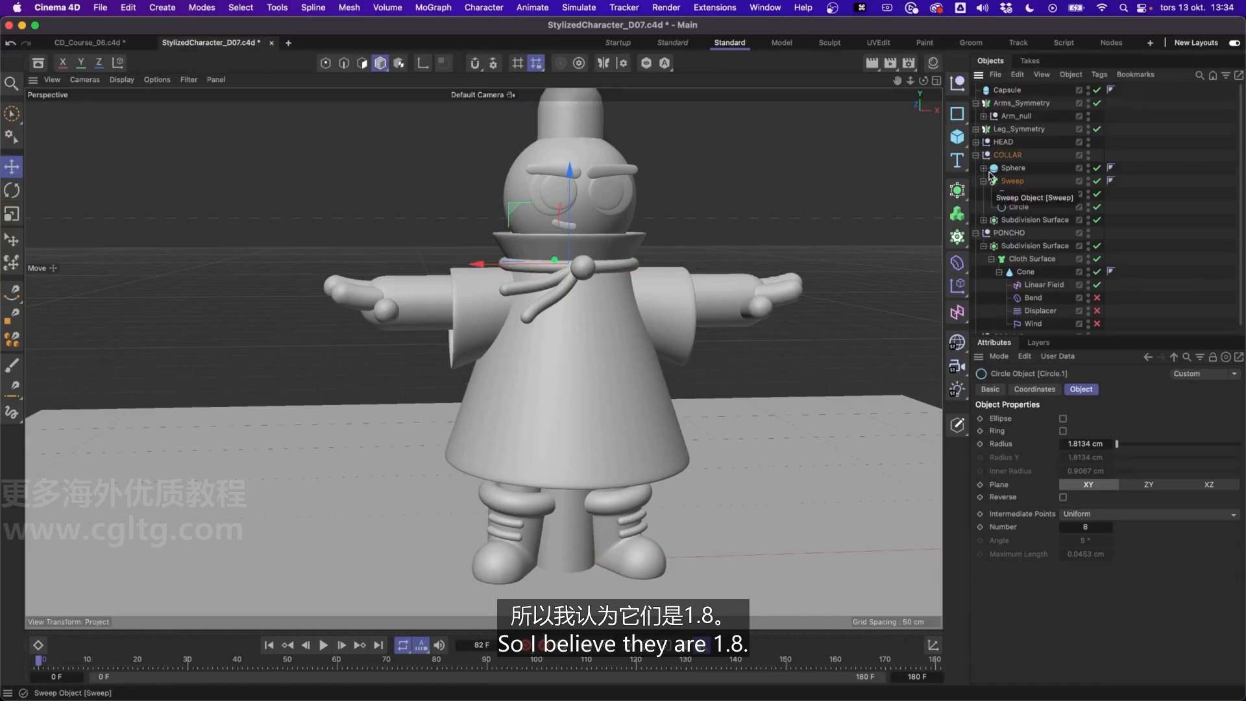
pyautogui.click(984, 181)
pyautogui.click(1007, 91)
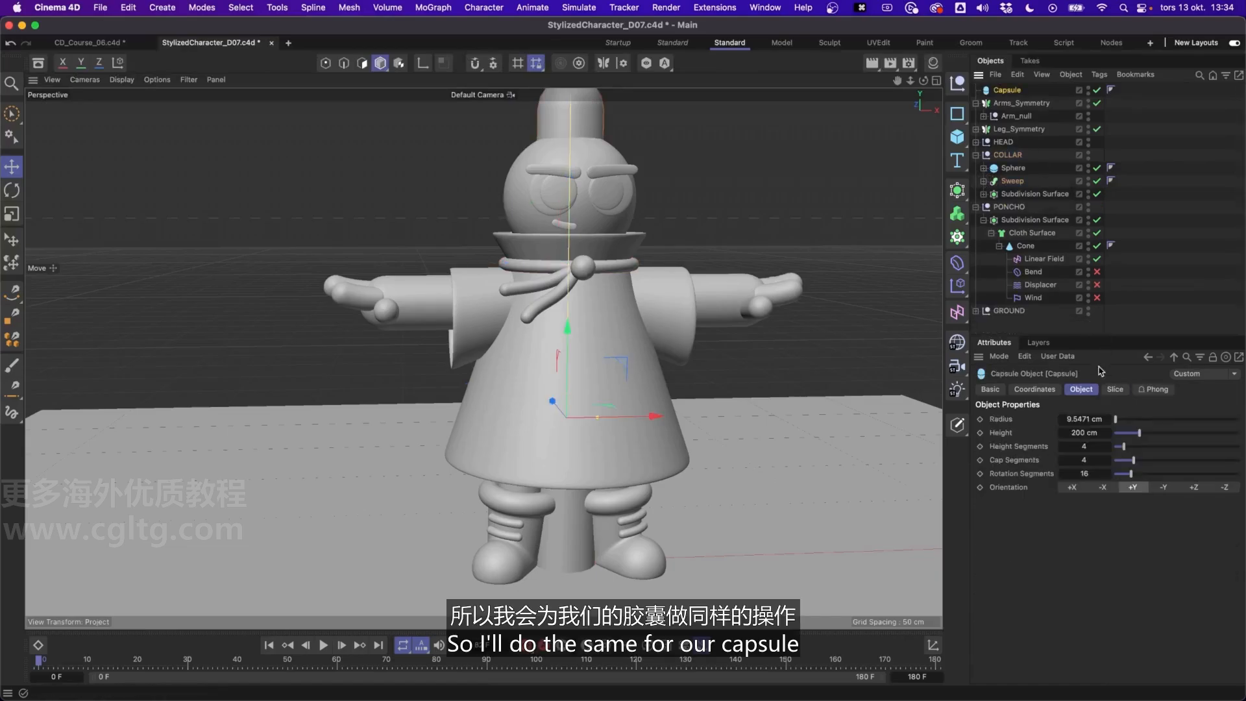
pyautogui.click(1074, 414)
pyautogui.write('1.8')
pyautogui.press('Return')
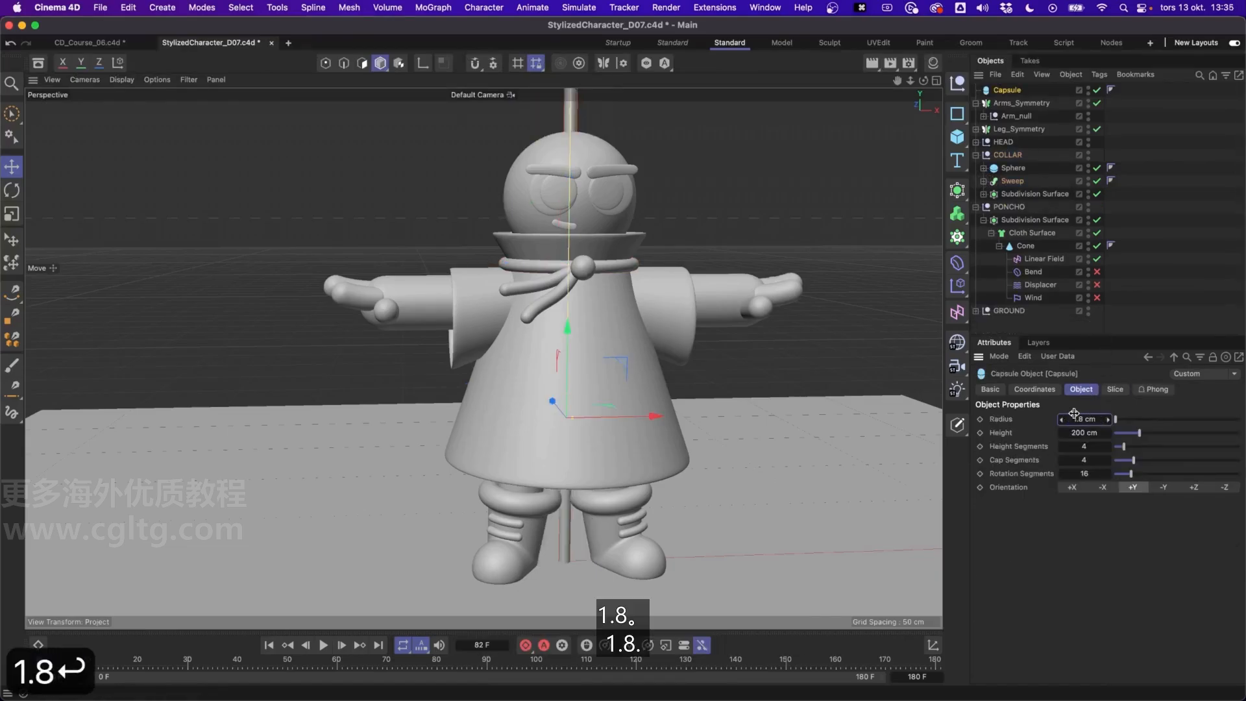
# Shorten the capsule to a height of about 71 cm, raise it toward the collar knot and pull it out in front of the poncho along Z
pyautogui.keyDown('alt'); pyautogui.moveTo(571, 261); pyautogui.dragTo(579, 247); pyautogui.keyUp('alt')
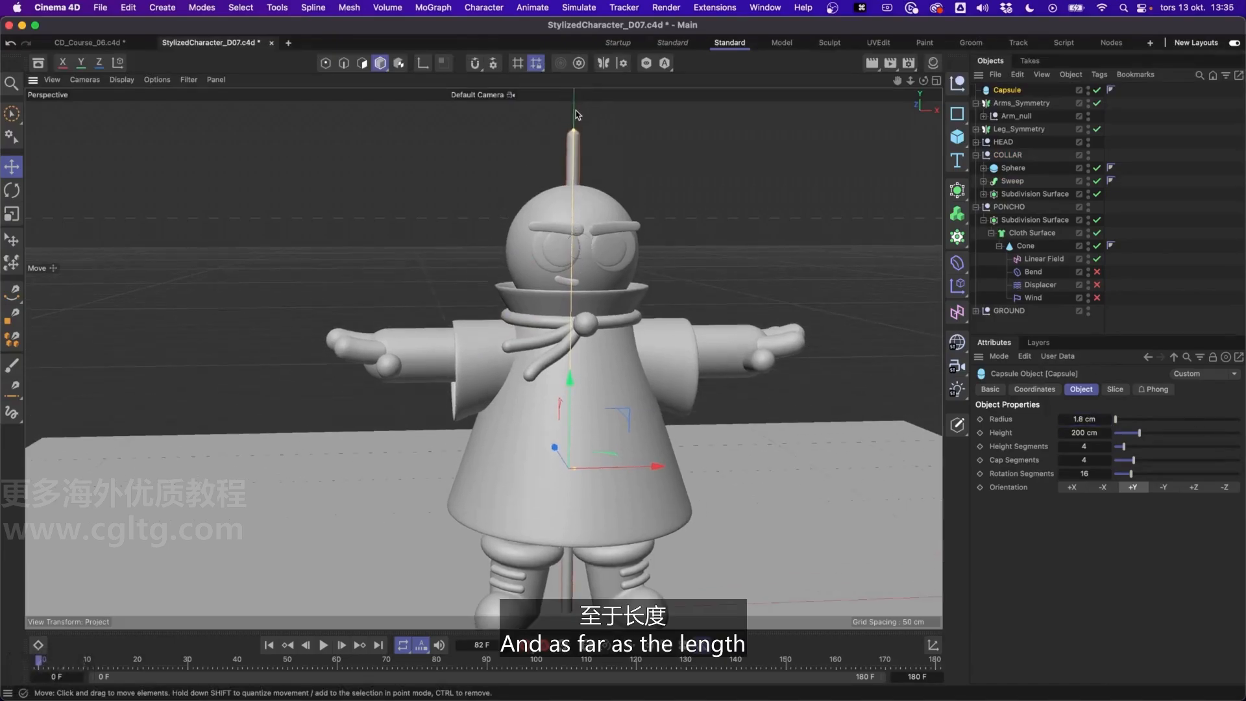
pyautogui.moveTo(577, 131); pyautogui.dragTo(570, 261)
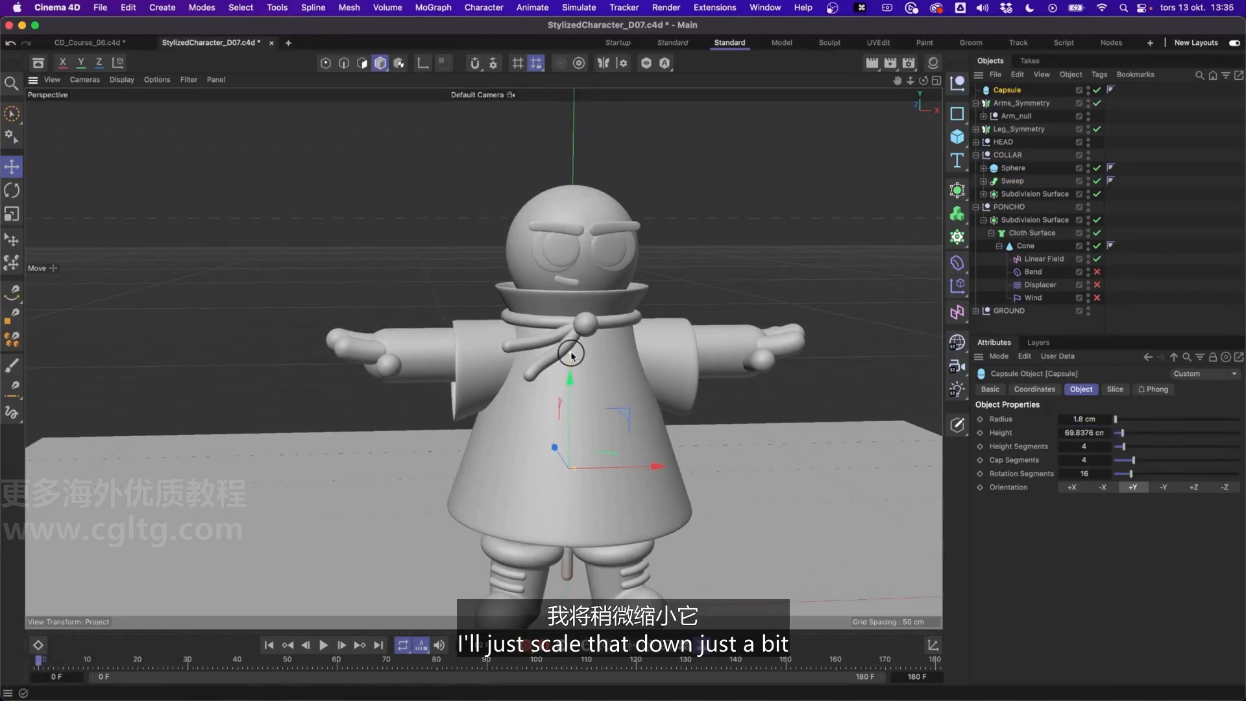
pyautogui.moveTo(572, 347); pyautogui.dragTo(573, 348)
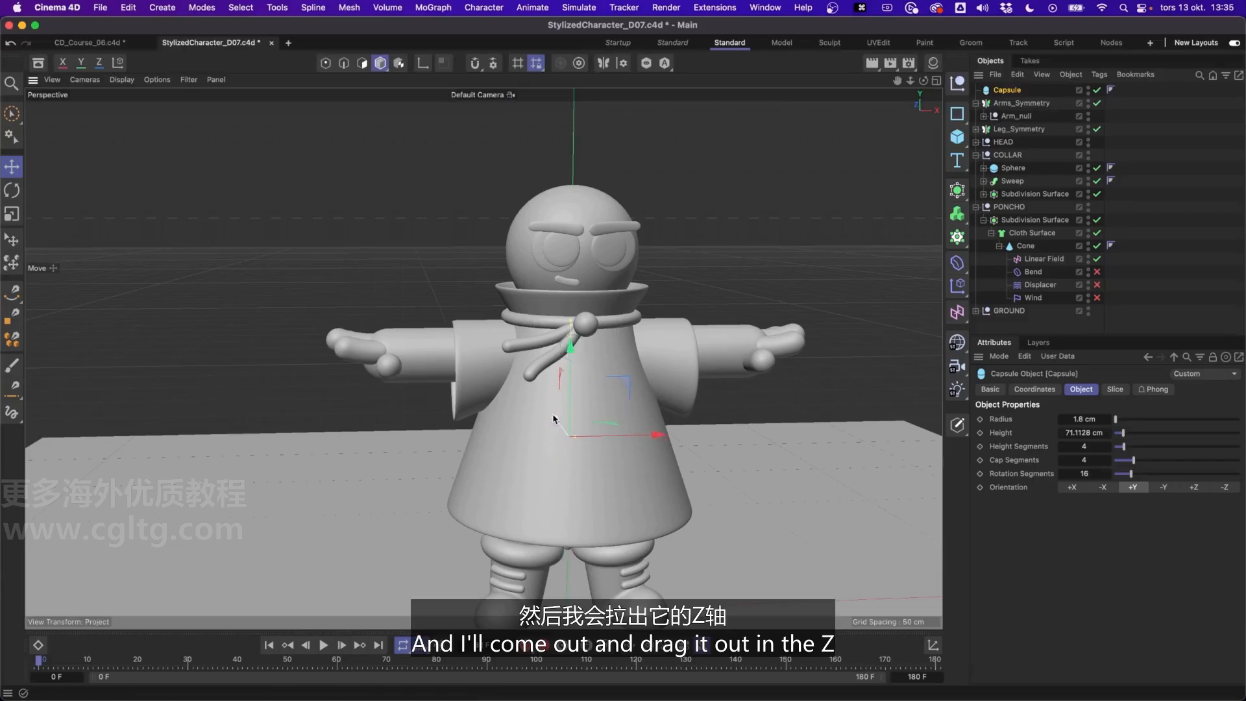
pyautogui.moveTo(569, 432); pyautogui.dragTo(571, 436)
pyautogui.keyDown('alt'); pyautogui.moveTo(603, 412); pyautogui.dragTo(719, 389); pyautogui.keyUp('alt')
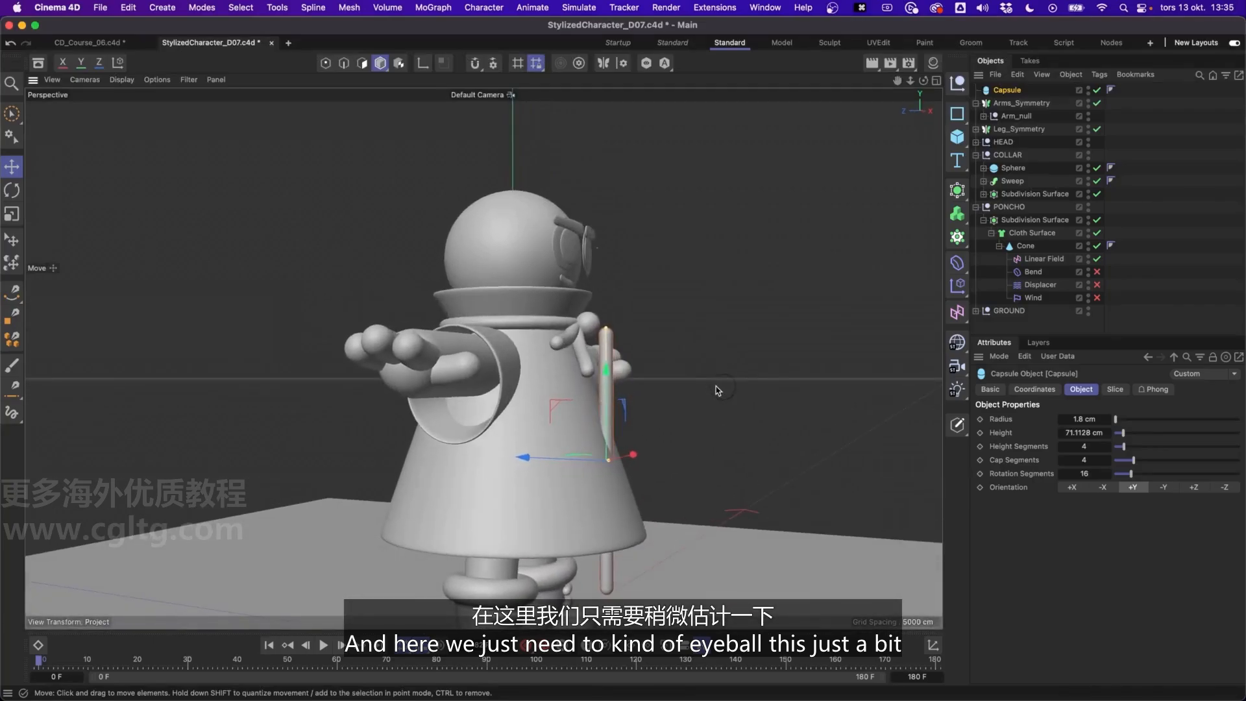
# Tilt the capsule to match the poncho's front slope and move it up against the surface
pyautogui.press('r')
pyautogui.moveTo(651, 455); pyautogui.dragTo(633, 422)
pyautogui.press('e')
pyautogui.scroll(4, 629, 418)
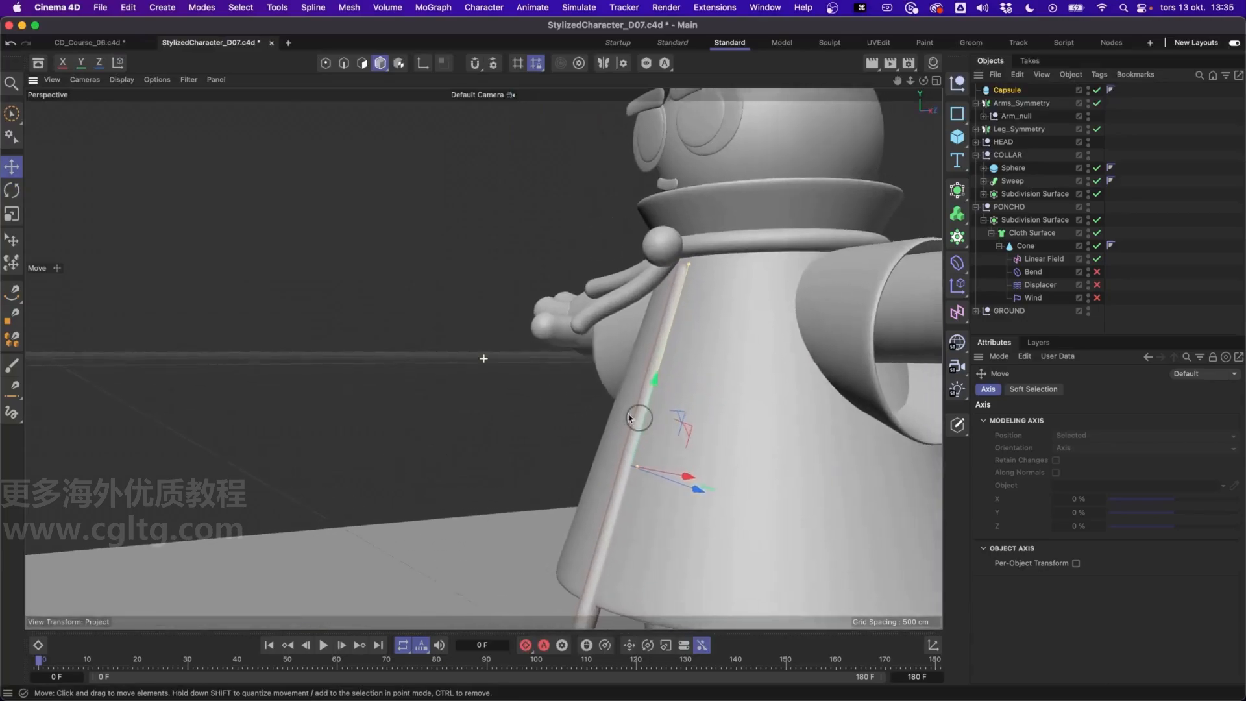
pyautogui.keyDown('alt'); pyautogui.moveTo(628, 419); pyautogui.dragTo(626, 395, button='right'); pyautogui.keyUp('alt')
pyautogui.keyDown('alt'); pyautogui.moveTo(626, 396); pyautogui.dragTo(576, 359); pyautogui.keyUp('alt')
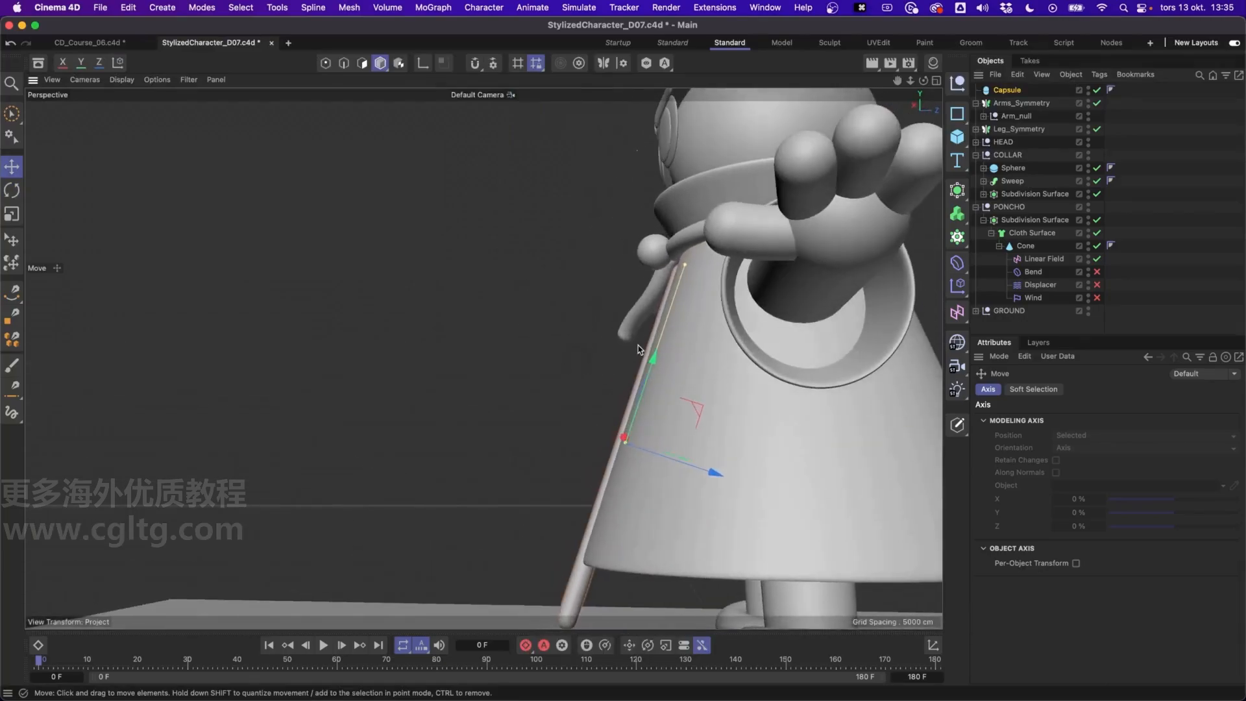
# In the Right view, slide the capsule along the poncho's front edge and adjust its length to span from the collar to the hem
pyautogui.middleClick(643, 345)
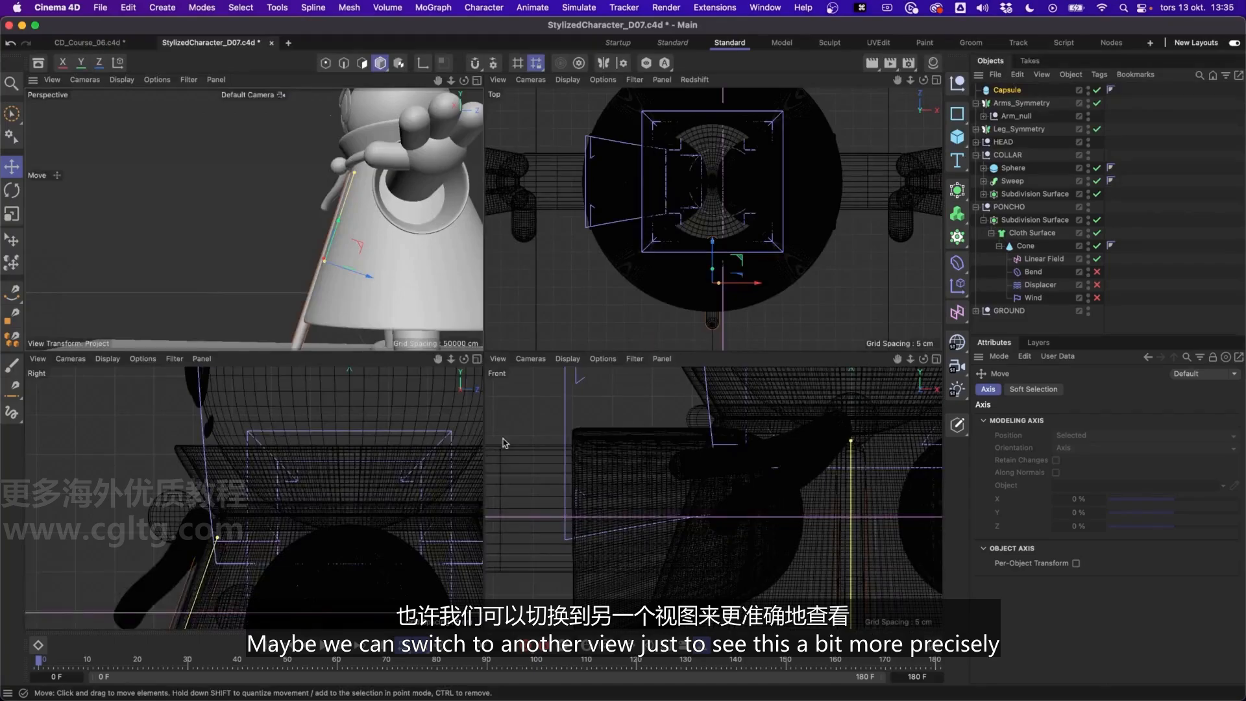
pyautogui.middleClick(396, 448)
pyautogui.scroll(6, 475, 471)
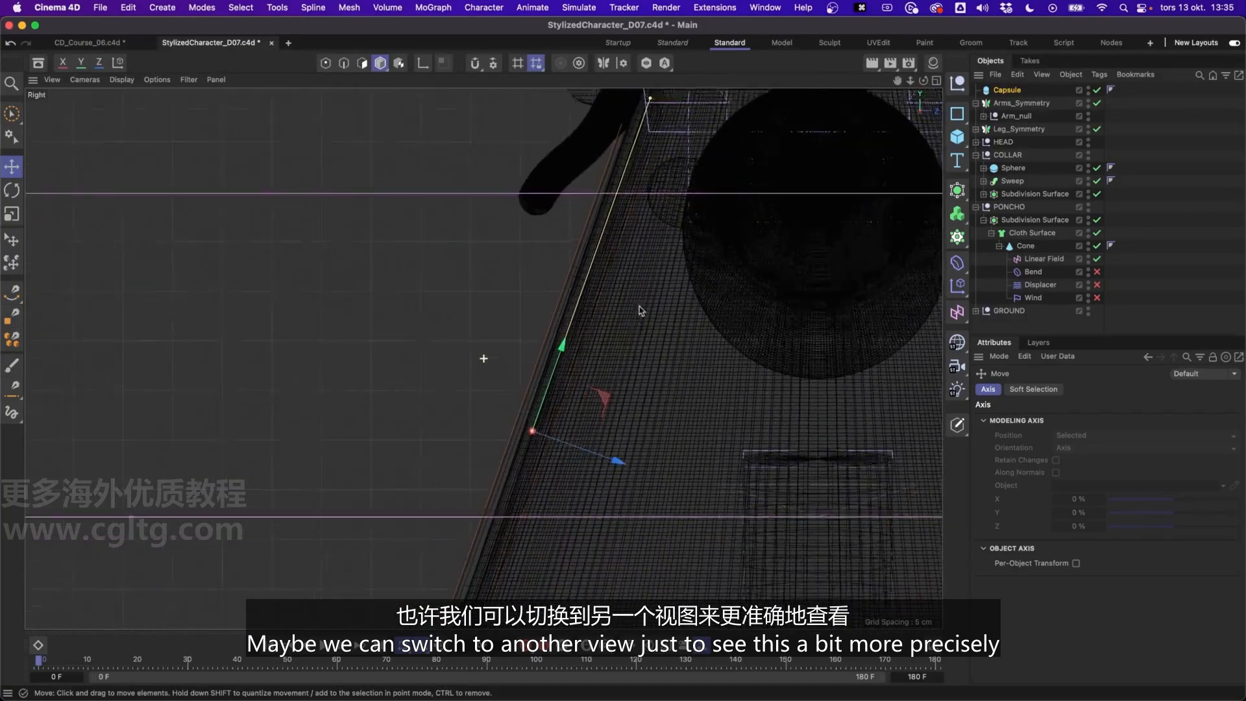
pyautogui.scroll(-4, 636, 312)
pyautogui.moveTo(641, 164); pyautogui.dragTo(629, 203)
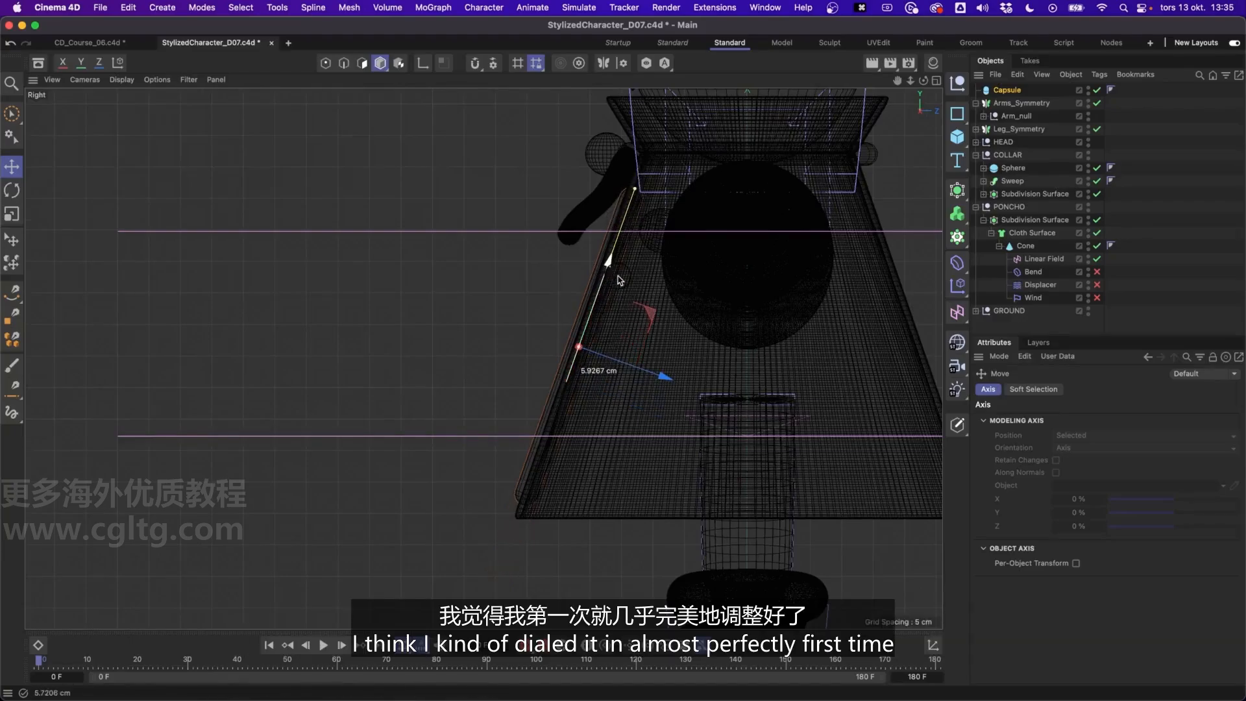
pyautogui.moveTo(620, 281); pyautogui.dragTo(622, 274)
pyautogui.moveTo(646, 179); pyautogui.dragTo(650, 167)
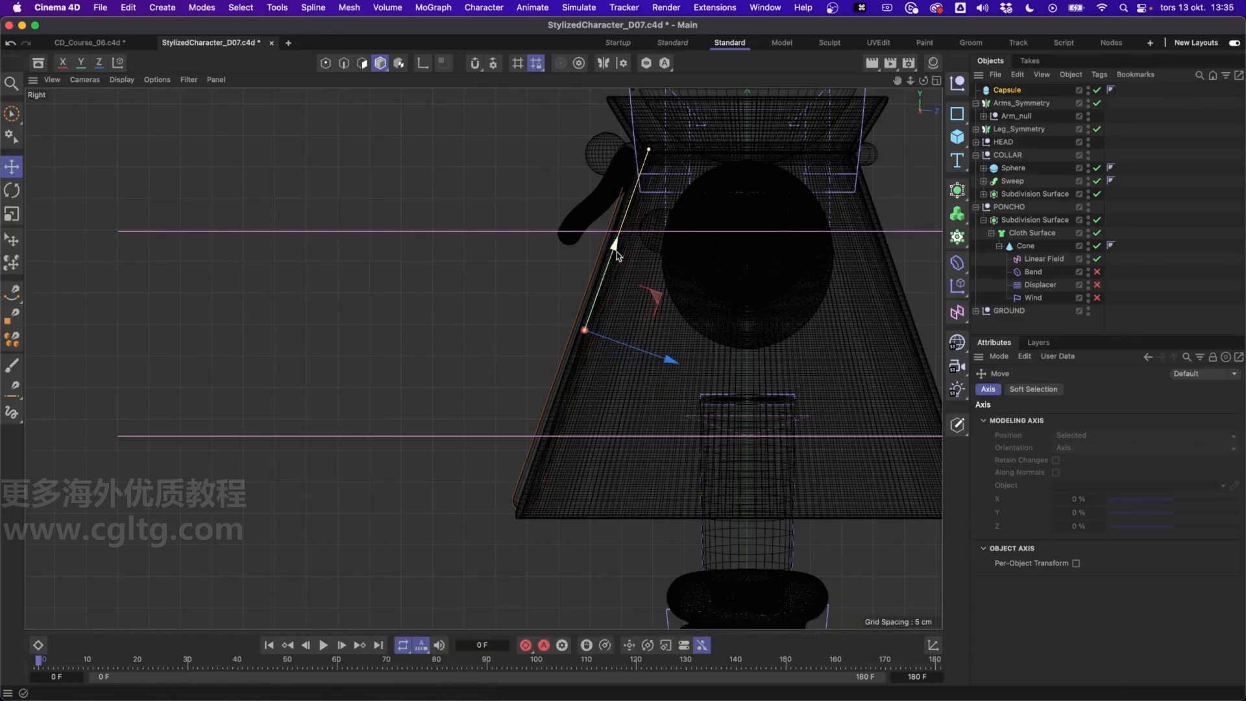
pyautogui.moveTo(613, 262); pyautogui.dragTo(613, 265)
pyautogui.moveTo(647, 158); pyautogui.dragTo(610, 260)
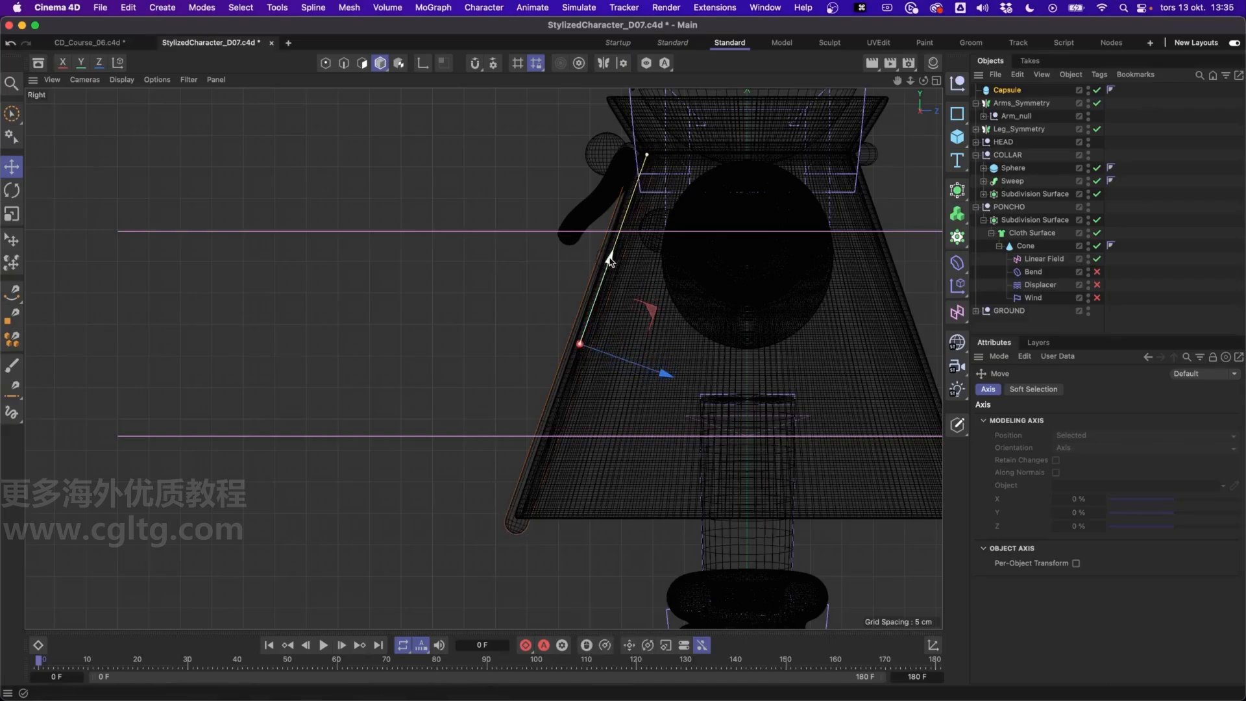
# Fine-tune the capsule's rotation and position so it follows the poncho edge with its lower cap just below the hem
pyautogui.press('r')
pyautogui.moveTo(647, 306); pyautogui.dragTo(662, 298)
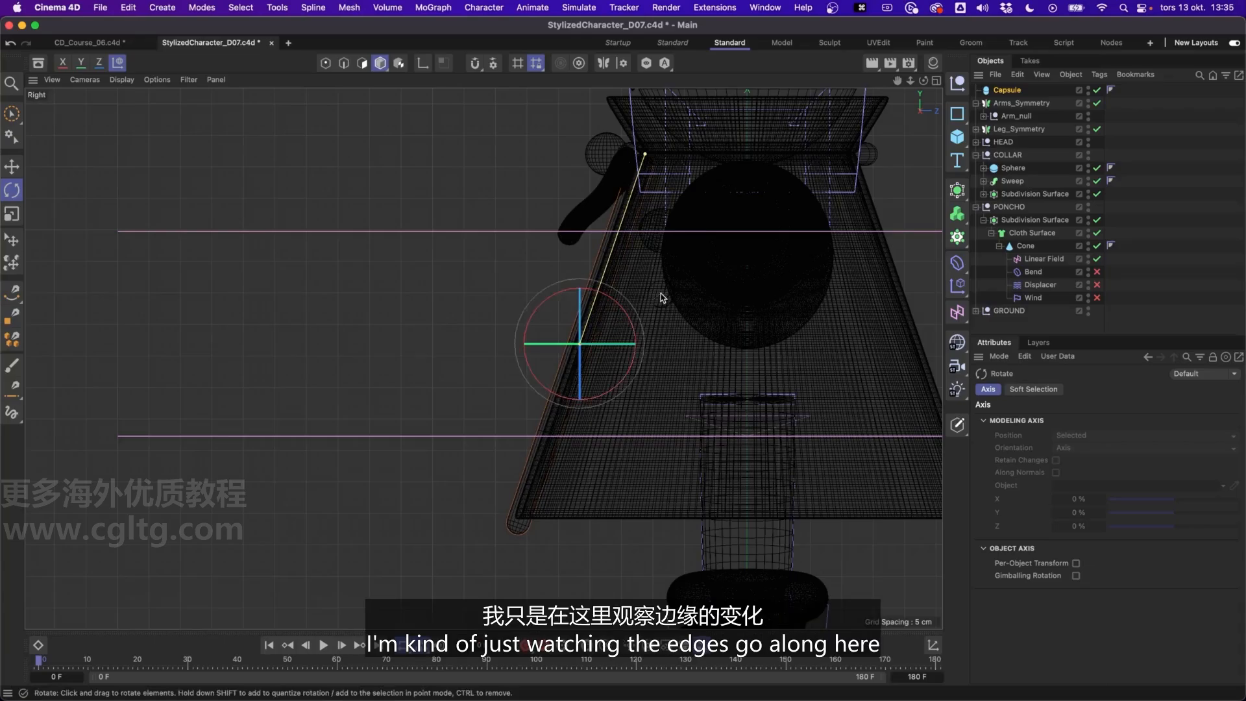
pyautogui.scroll(3, 524, 481)
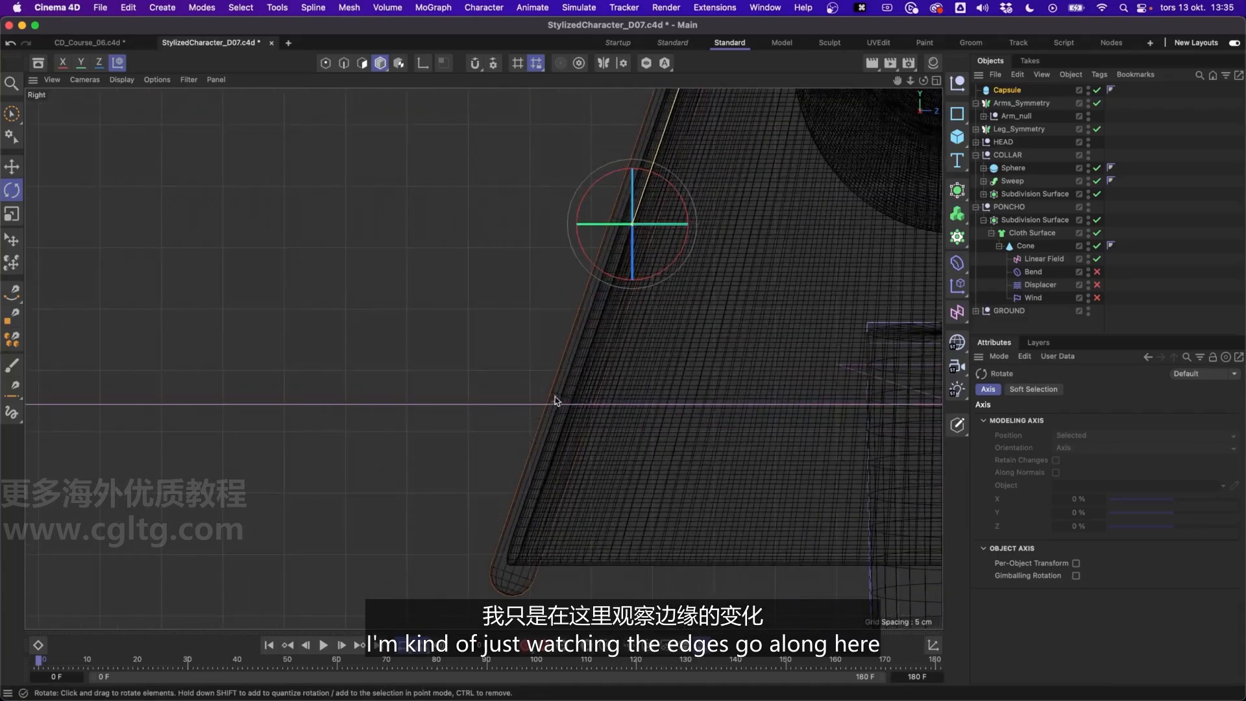
pyautogui.scroll(-5, 560, 409)
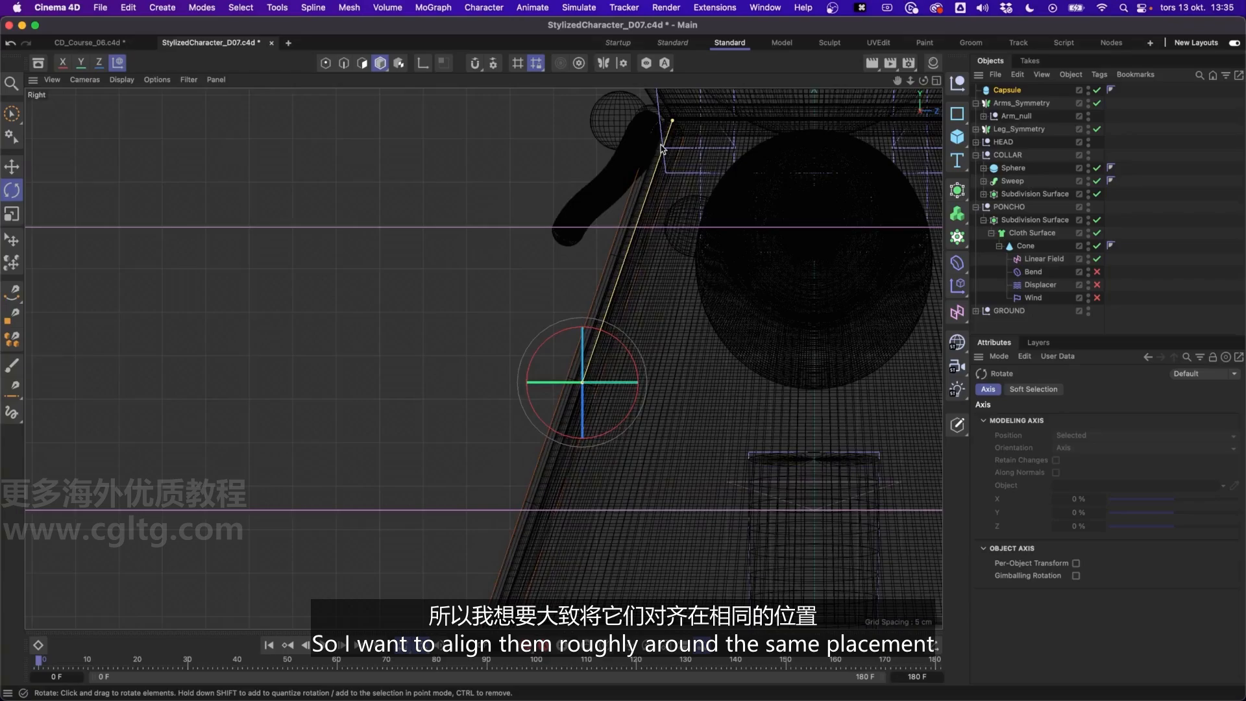
pyautogui.keyDown('alt'); pyautogui.moveTo(658, 178); pyautogui.dragTo(666, 143, button='middle'); pyautogui.keyUp('alt')
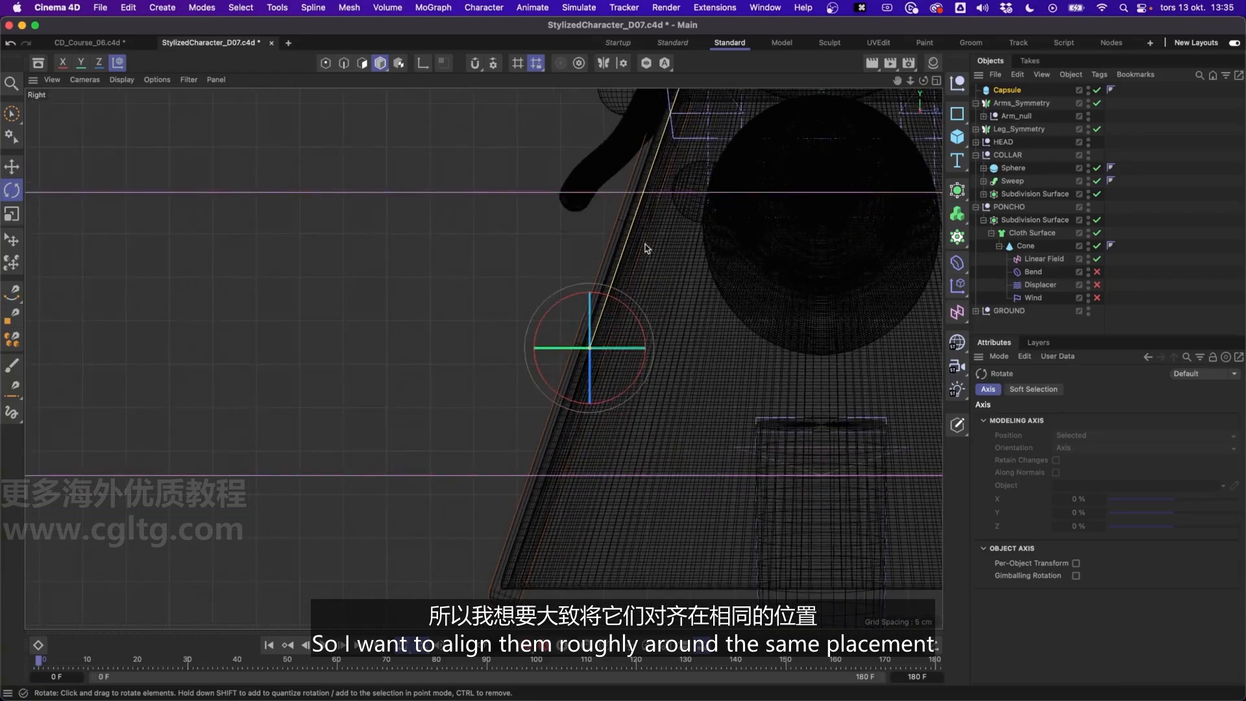
pyautogui.press('e')
pyautogui.moveTo(659, 188)
pyautogui.keyDown('alt'); pyautogui.mouseDown(button='middle')
pyautogui.moveTo(631, 251)
pyautogui.moveTo(655, 195)
pyautogui.mouseUp(button='middle'); pyautogui.keyUp('alt')
pyautogui.scroll(-1, 656, 194)
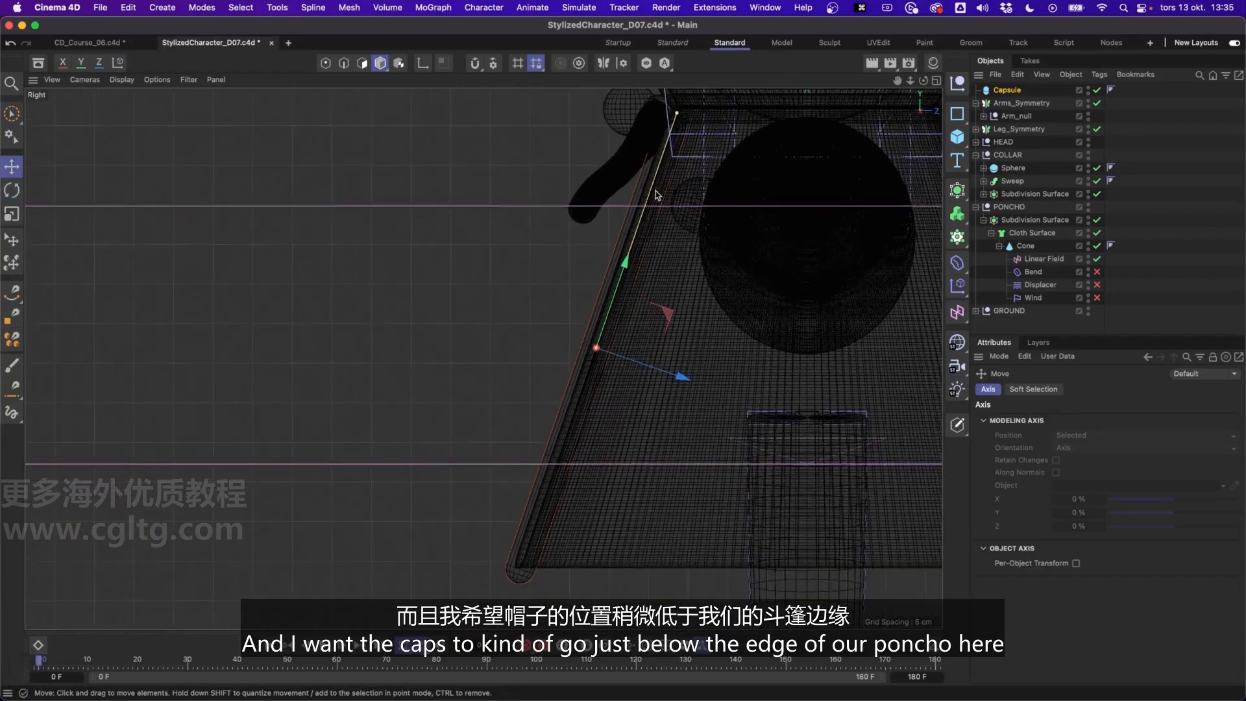
pyautogui.scroll(8, 518, 571)
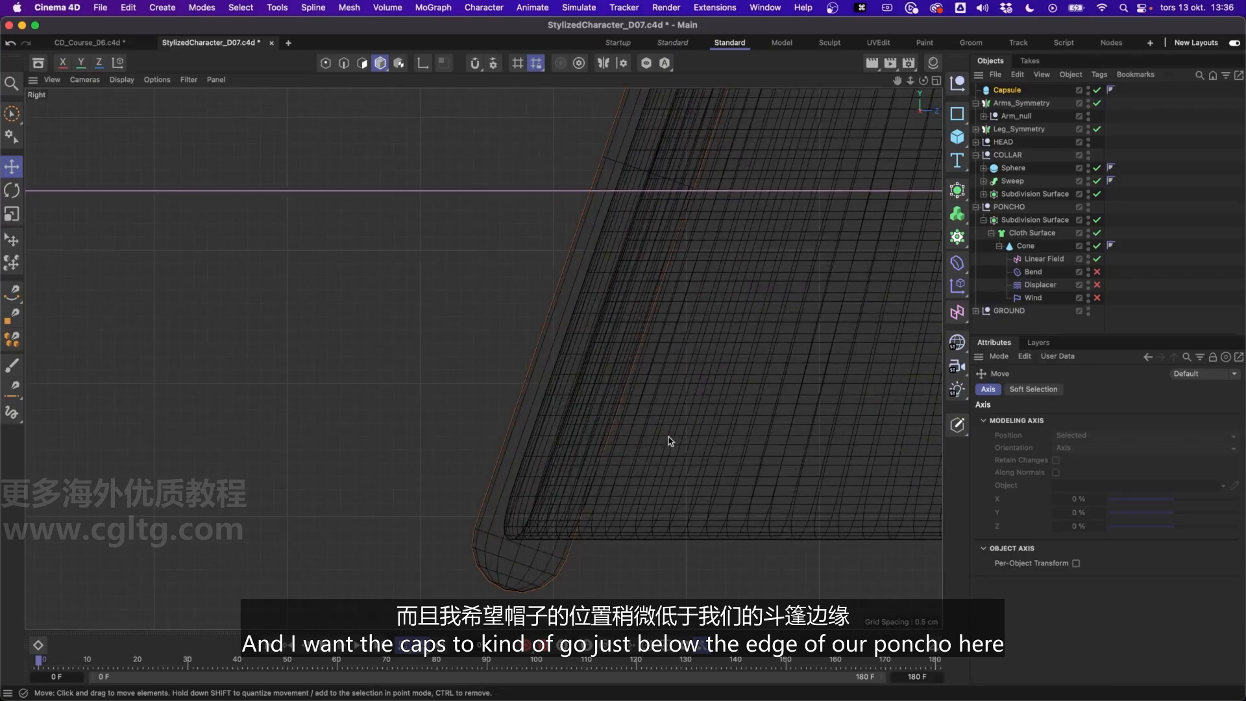
# Check the capsule's placement in the perspective view and re-enable the cone's Bend deformer to compare it with the bent poncho
pyautogui.middleClick(609, 356)
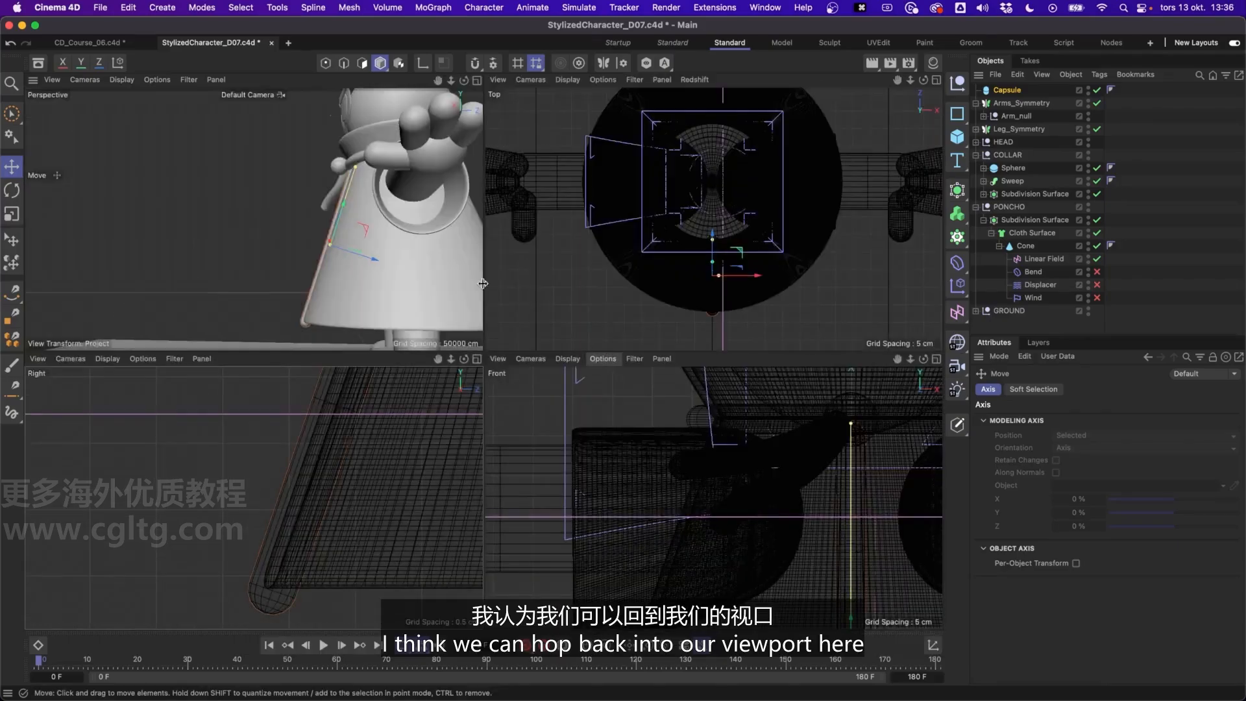
pyautogui.middleClick(438, 270)
pyautogui.keyDown('alt'); pyautogui.moveTo(645, 388); pyautogui.dragTo(894, 404); pyautogui.keyUp('alt')
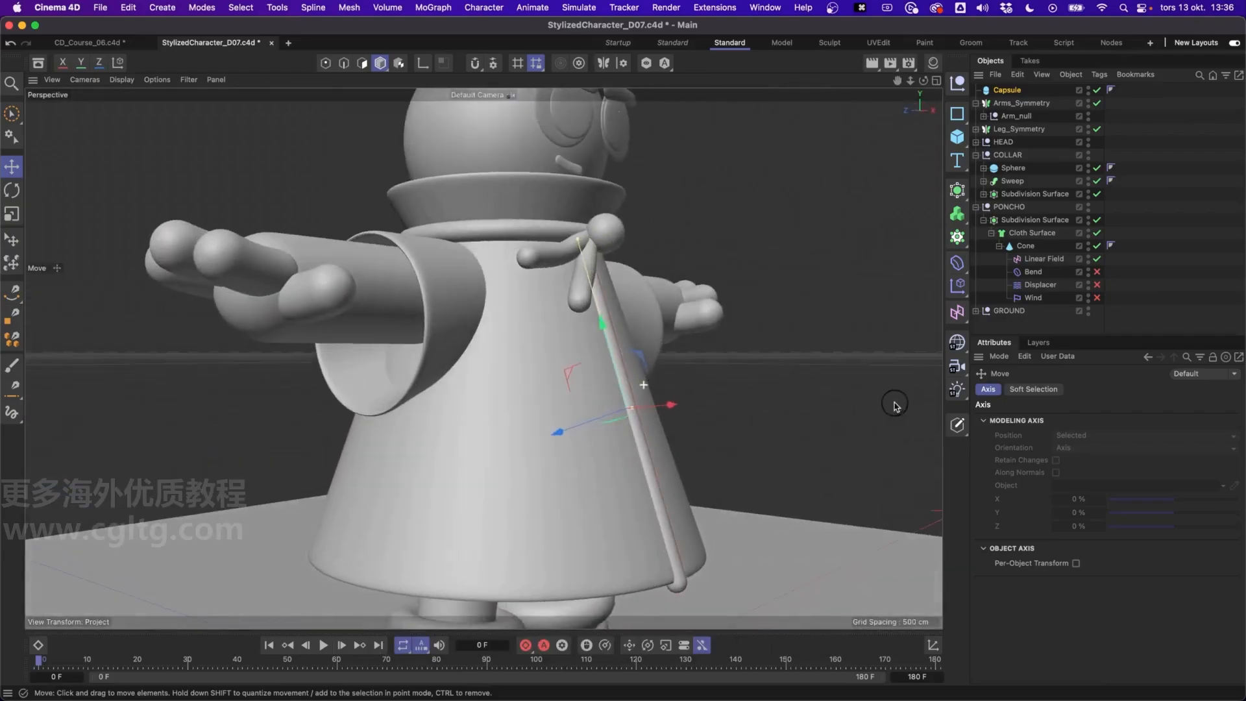
pyautogui.moveTo(608, 415); pyautogui.dragTo(534, 442)
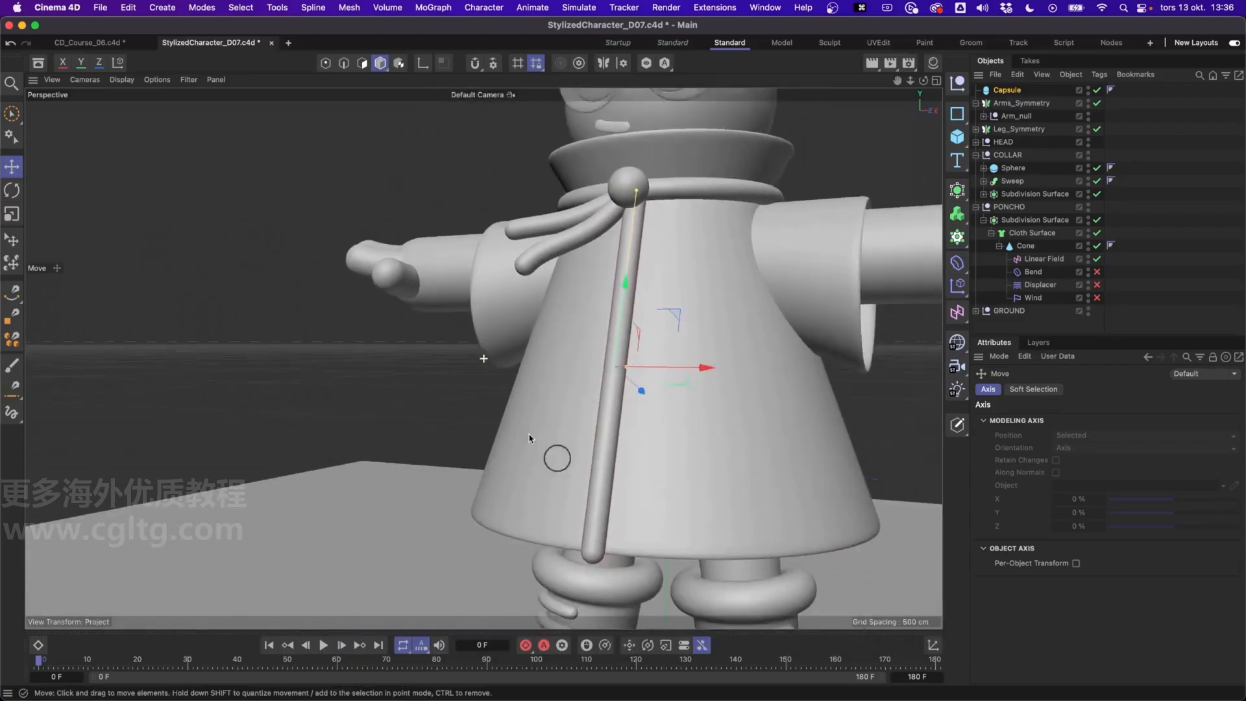
pyautogui.keyDown('alt'); pyautogui.moveTo(633, 457); pyautogui.dragTo(668, 426); pyautogui.keyUp('alt')
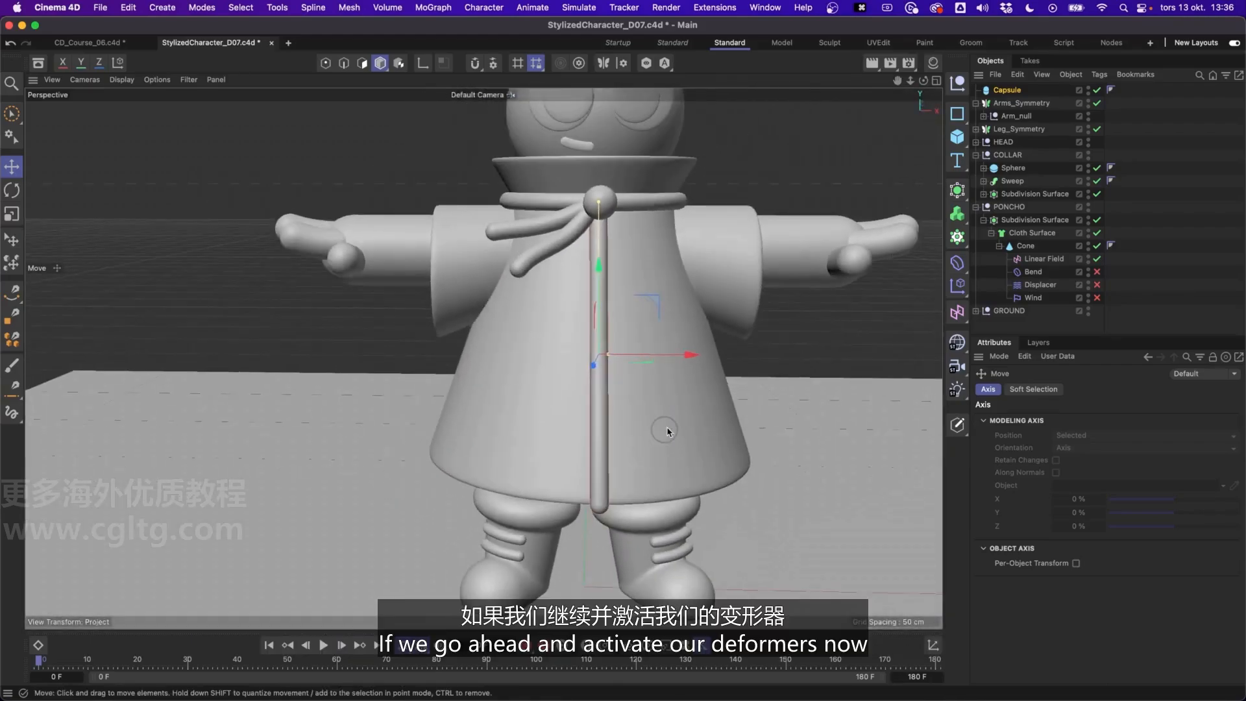
pyautogui.click(1097, 273)
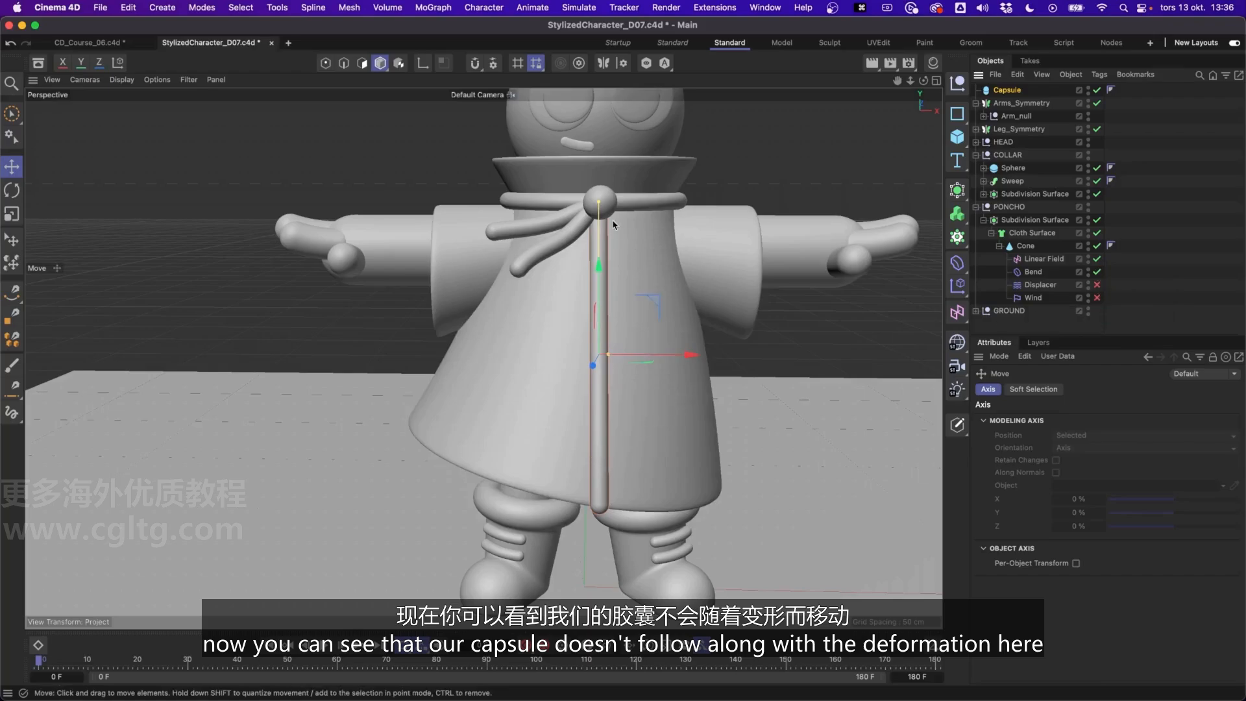
pyautogui.moveTo(583, 300)
pyautogui.keyDown('alt'); pyautogui.mouseDown()
pyautogui.moveTo(546, 306)
pyautogui.moveTo(558, 259)
pyautogui.moveTo(585, 292)
pyautogui.moveTo(565, 277)
pyautogui.moveTo(568, 299)
pyautogui.mouseUp(); pyautogui.keyUp('alt')
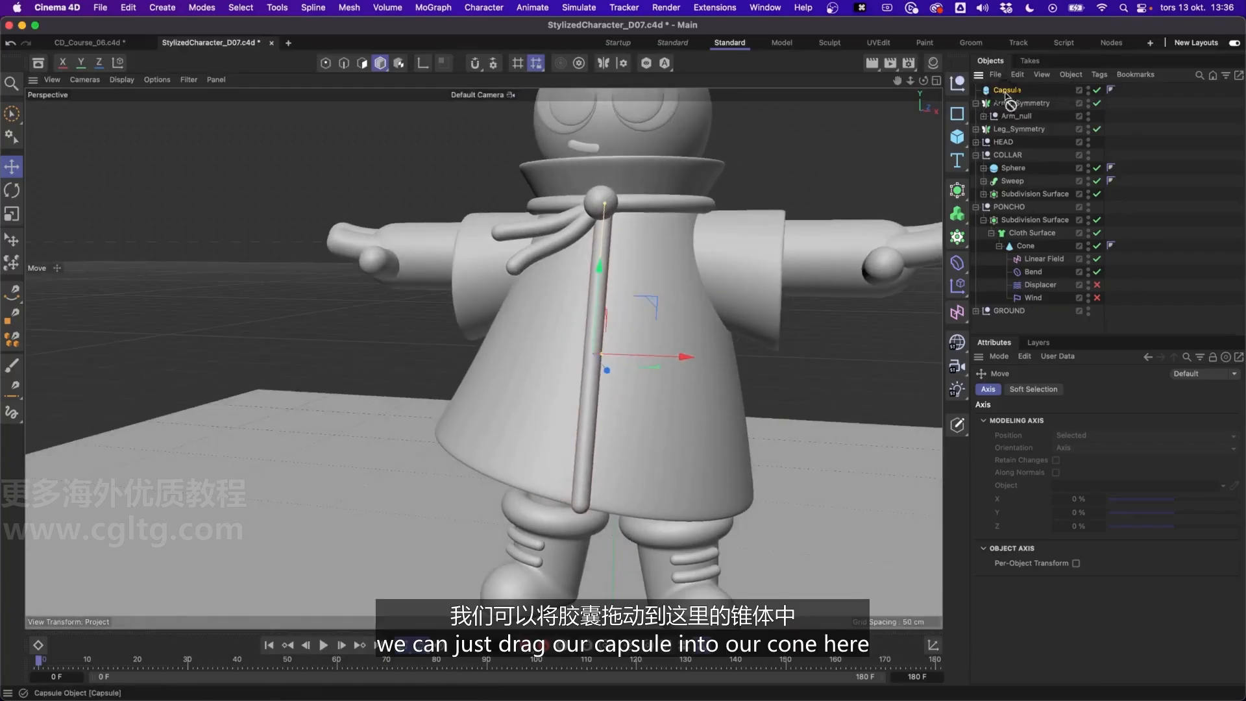
# Nest the capsule under the poncho's cone and preview it with the Wind deformer temporarily enabled
pyautogui.moveTo(998, 90); pyautogui.dragTo(1032, 257)
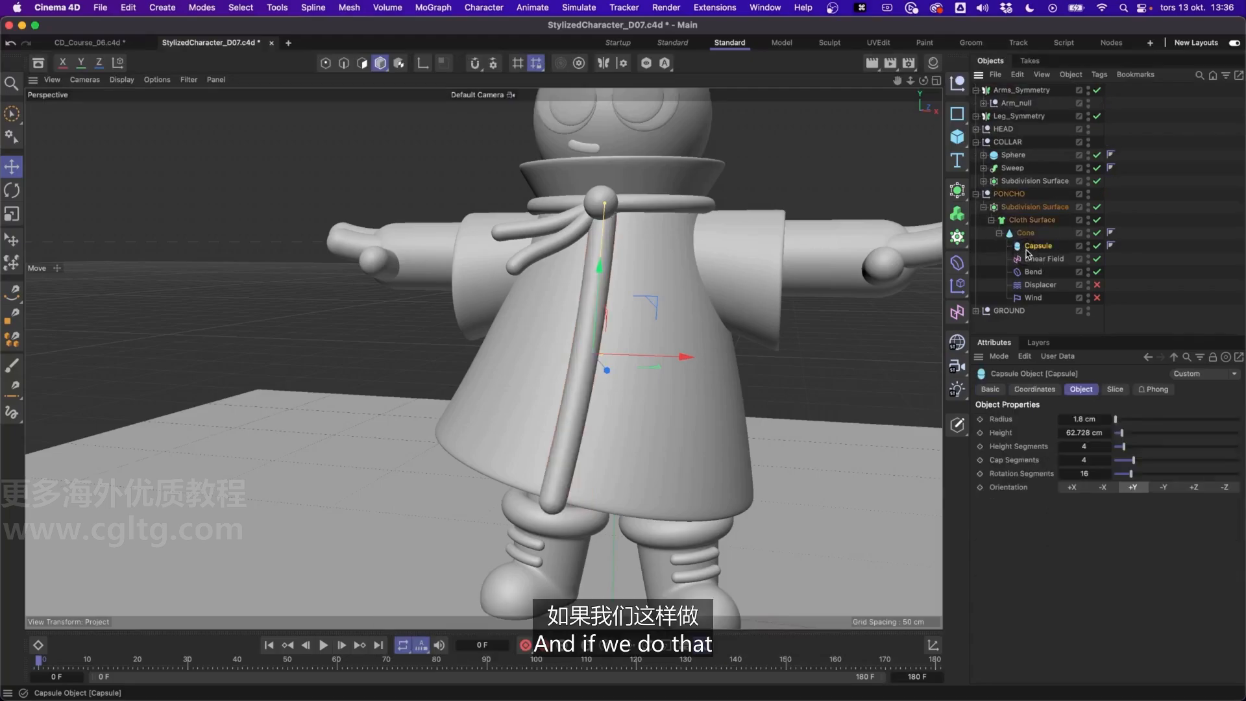
pyautogui.keyDown('alt'); pyautogui.moveTo(607, 442); pyautogui.dragTo(360, 516); pyautogui.keyUp('alt')
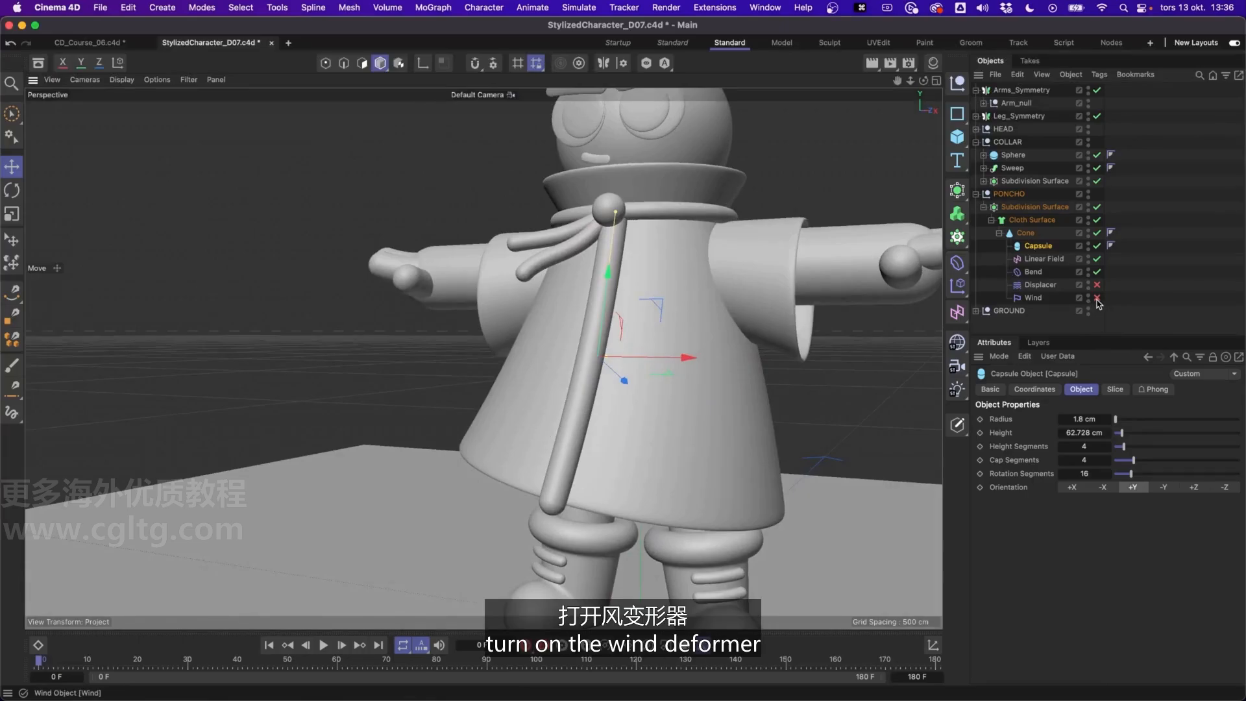
pyautogui.moveTo(50, 661)
pyautogui.mouseDown()
pyautogui.moveTo(225, 669)
pyautogui.moveTo(39, 663)
pyautogui.mouseUp()
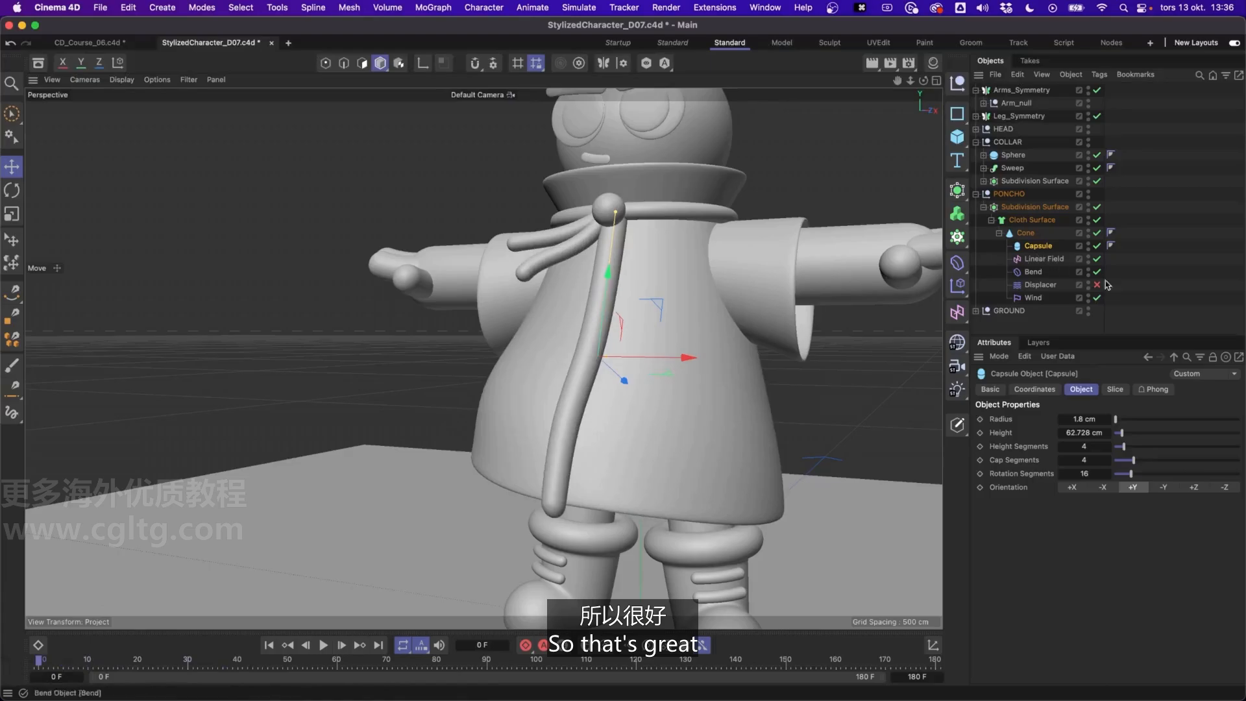
pyautogui.click(1098, 300)
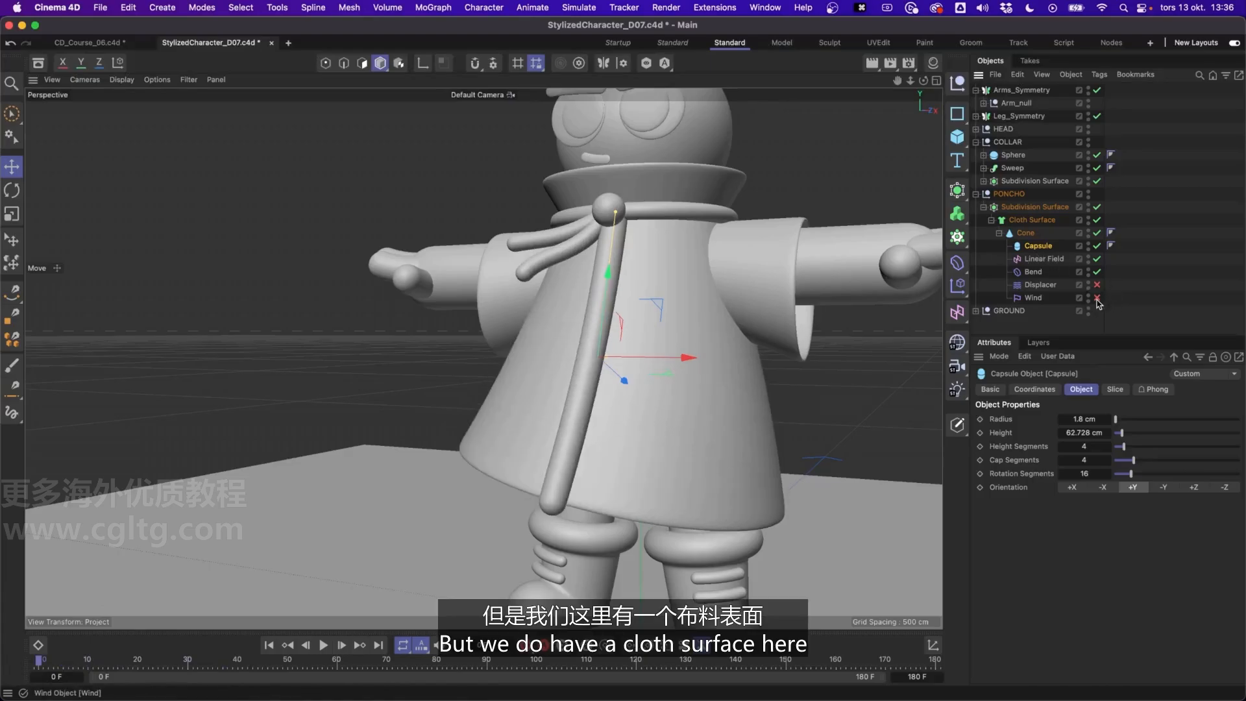
# Disable the Cloth Surface to check its effect on the capsule's thickness, and review the cone's Displacer and Bend deformers
pyautogui.click(1030, 221)
pyautogui.click(1098, 221)
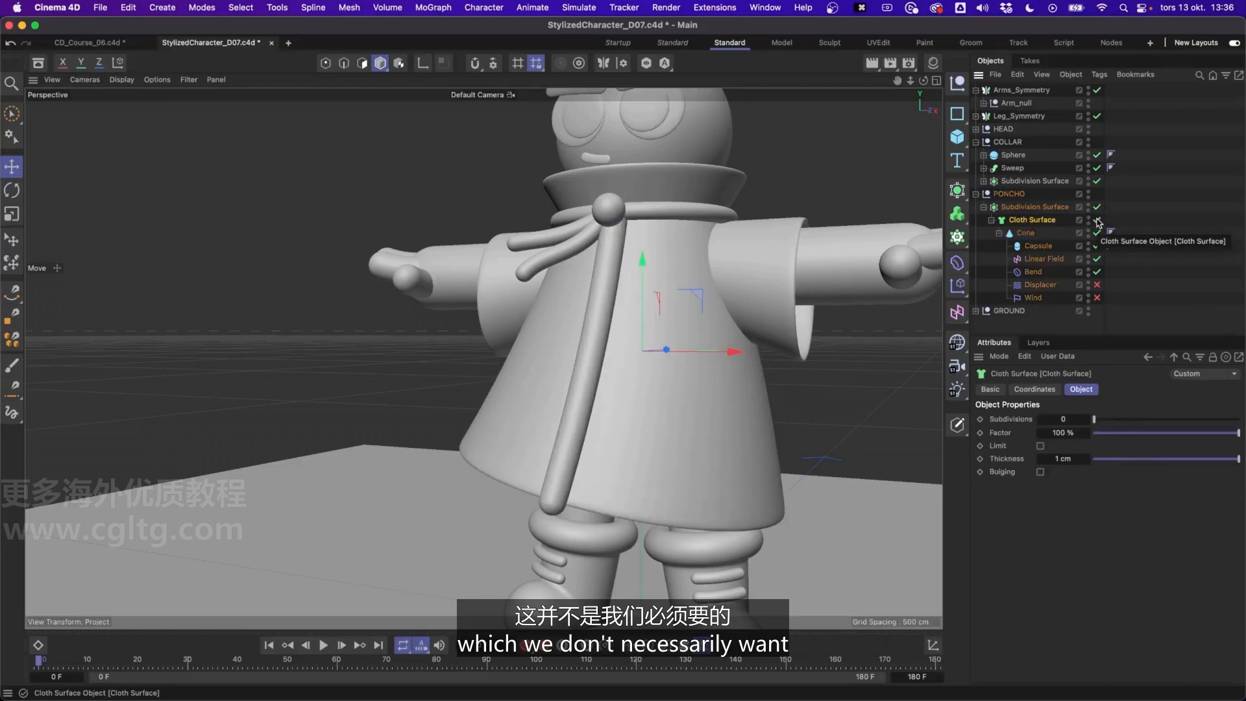
pyautogui.click(1098, 221)
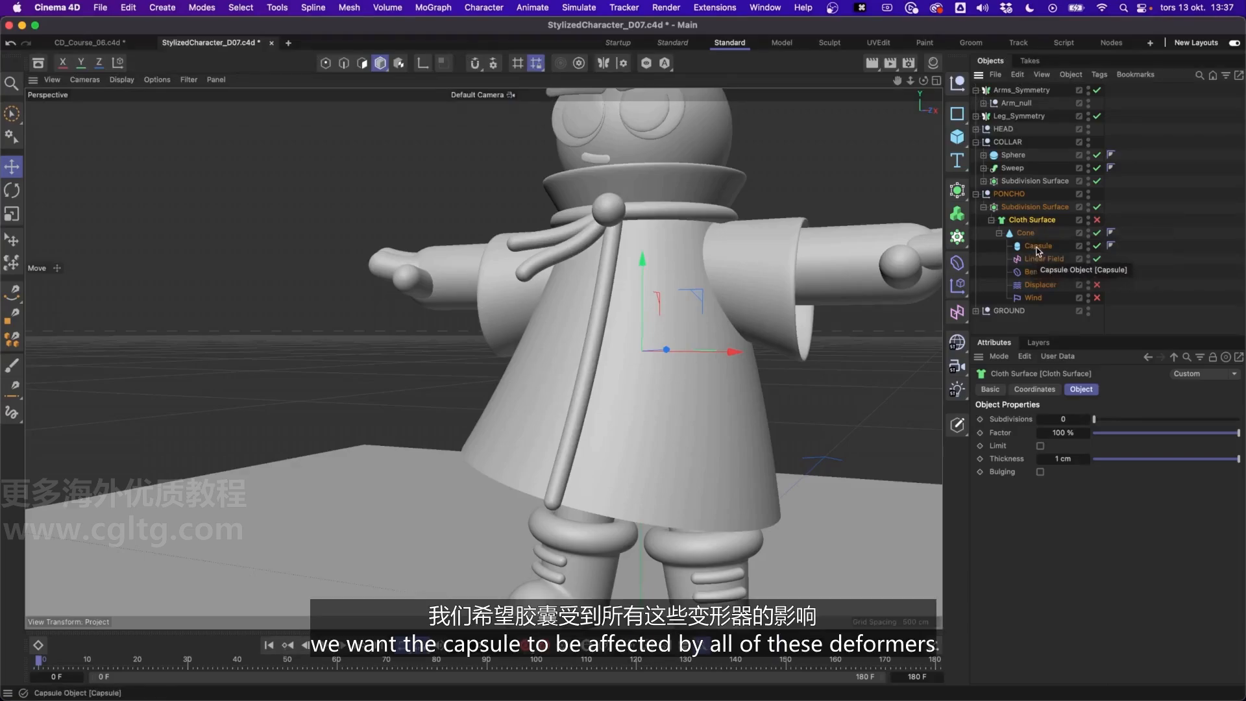
pyautogui.click(1037, 283)
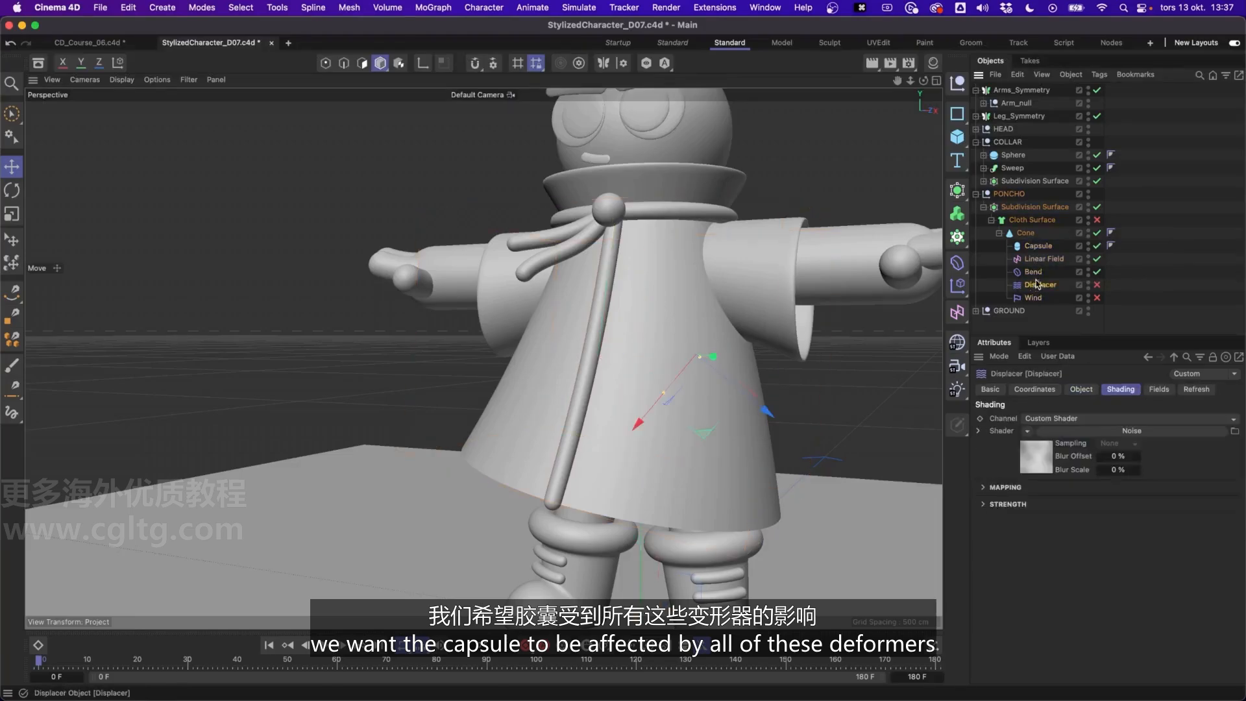
pyautogui.click(1034, 271)
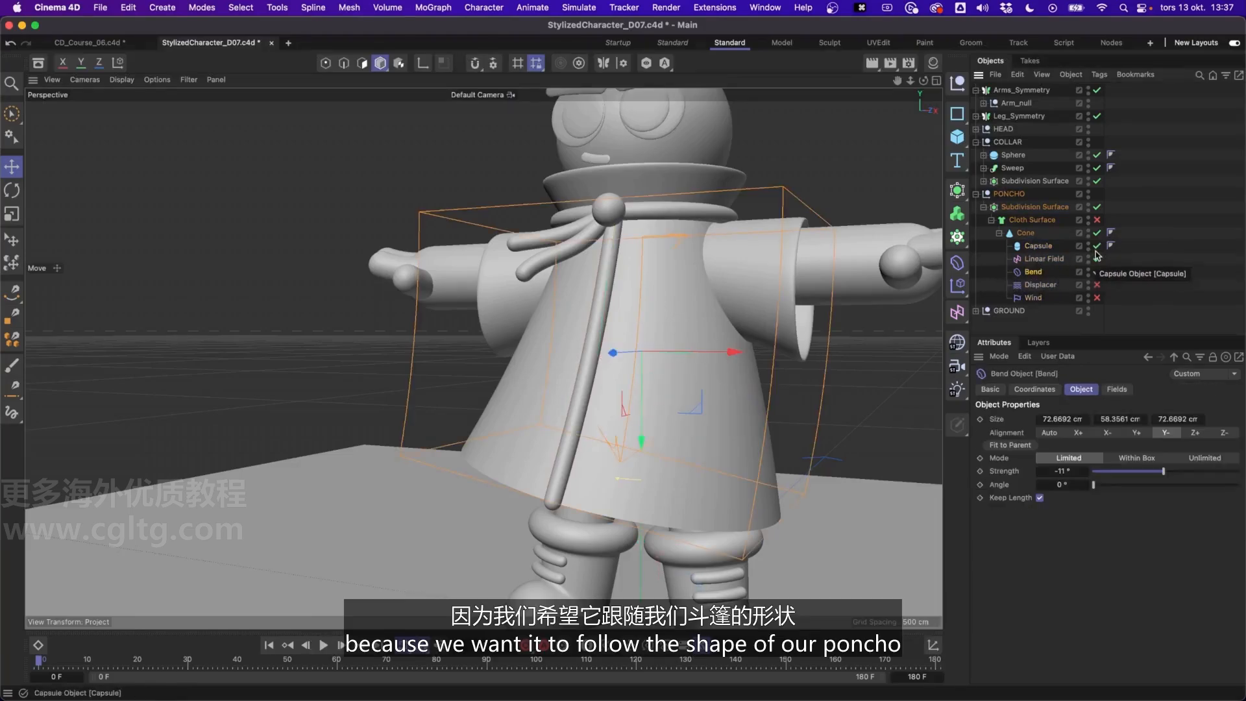
pyautogui.keyDown('alt'); pyautogui.moveTo(614, 305); pyautogui.dragTo(674, 325); pyautogui.keyUp('alt')
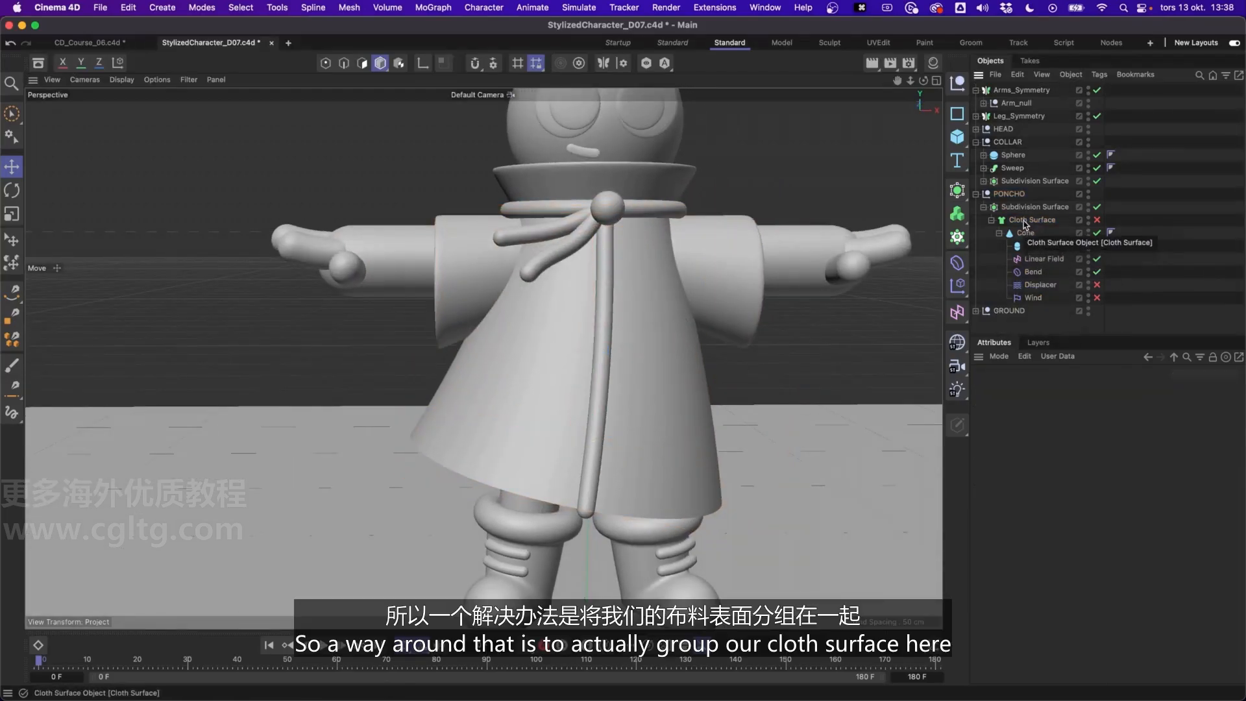
# Group the Cloth Surface into a new null and move the capsule, Linear Field, Bend, Displacer and Wind directly under that null
pyautogui.click(1026, 223)
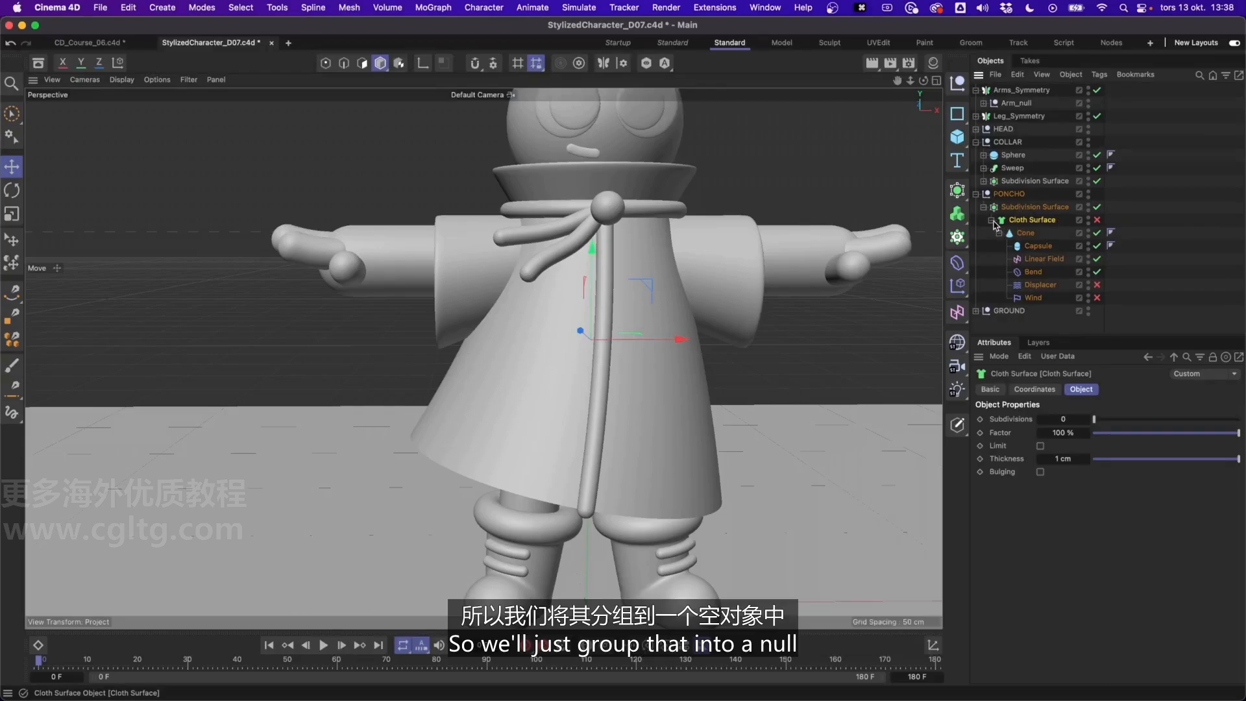
pyautogui.hotkey('alt', 'g')
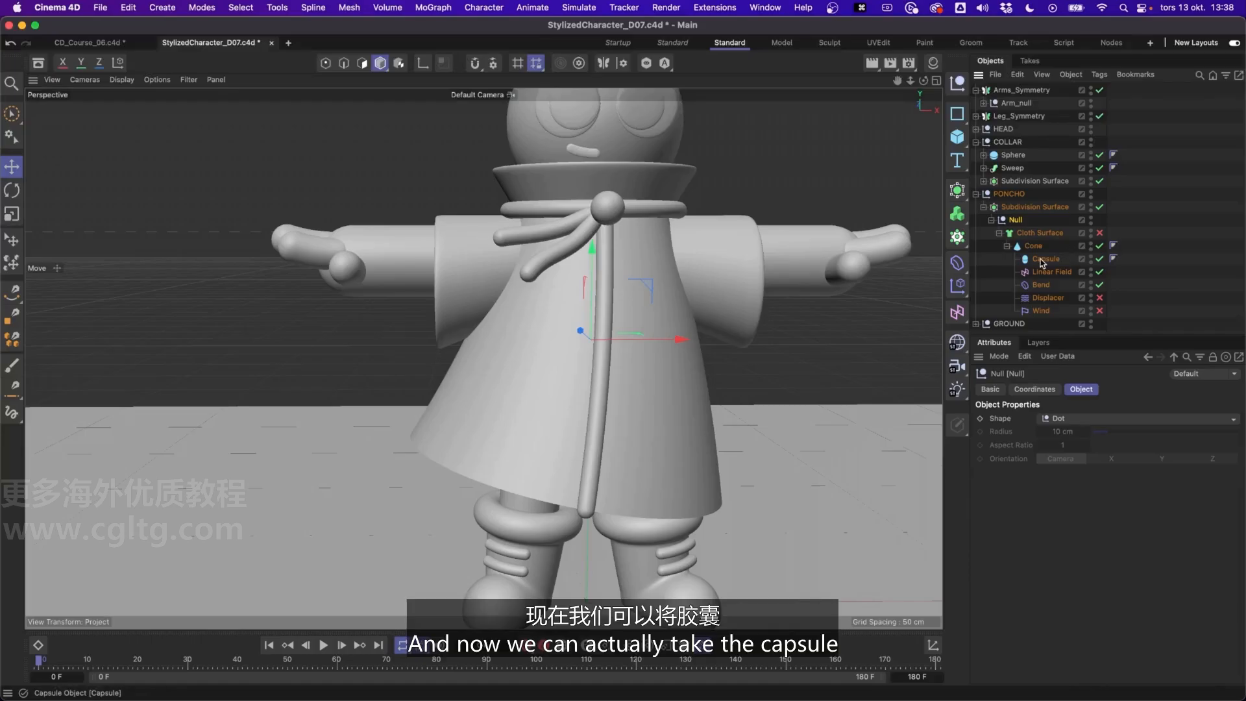
pyautogui.click(1044, 259)
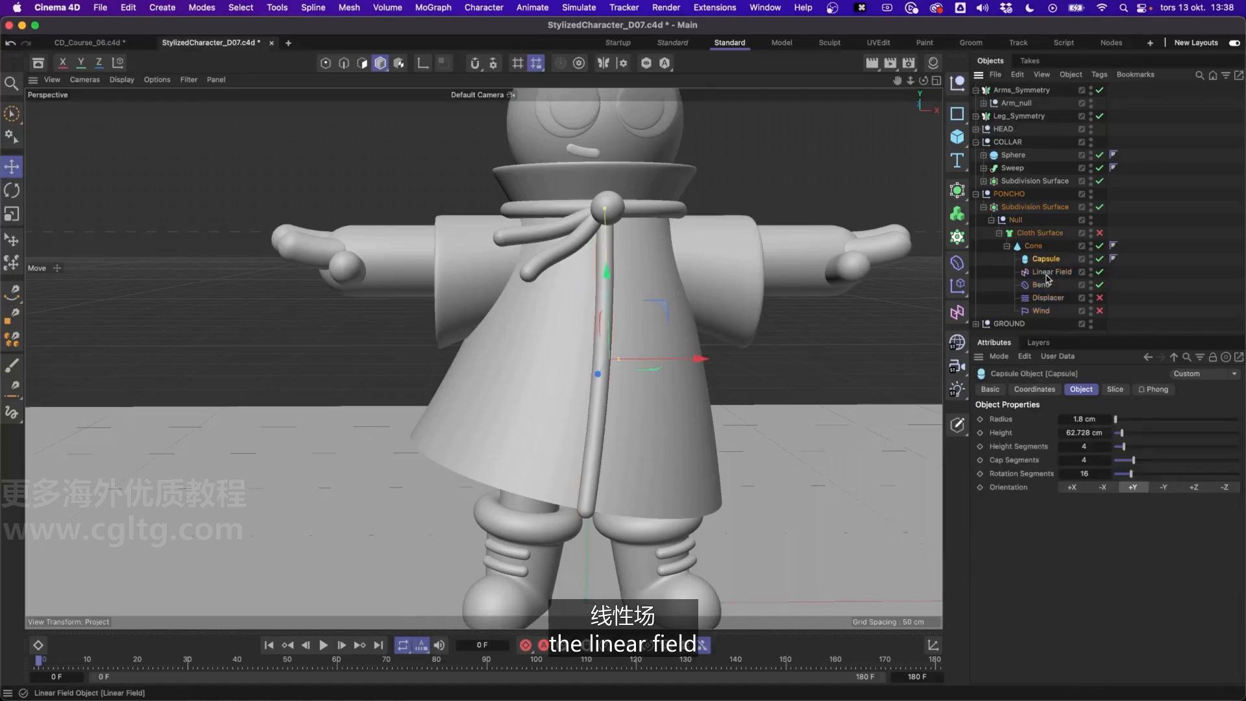
pyautogui.keyDown('shift'); pyautogui.click(1042, 311); pyautogui.keyUp('shift')
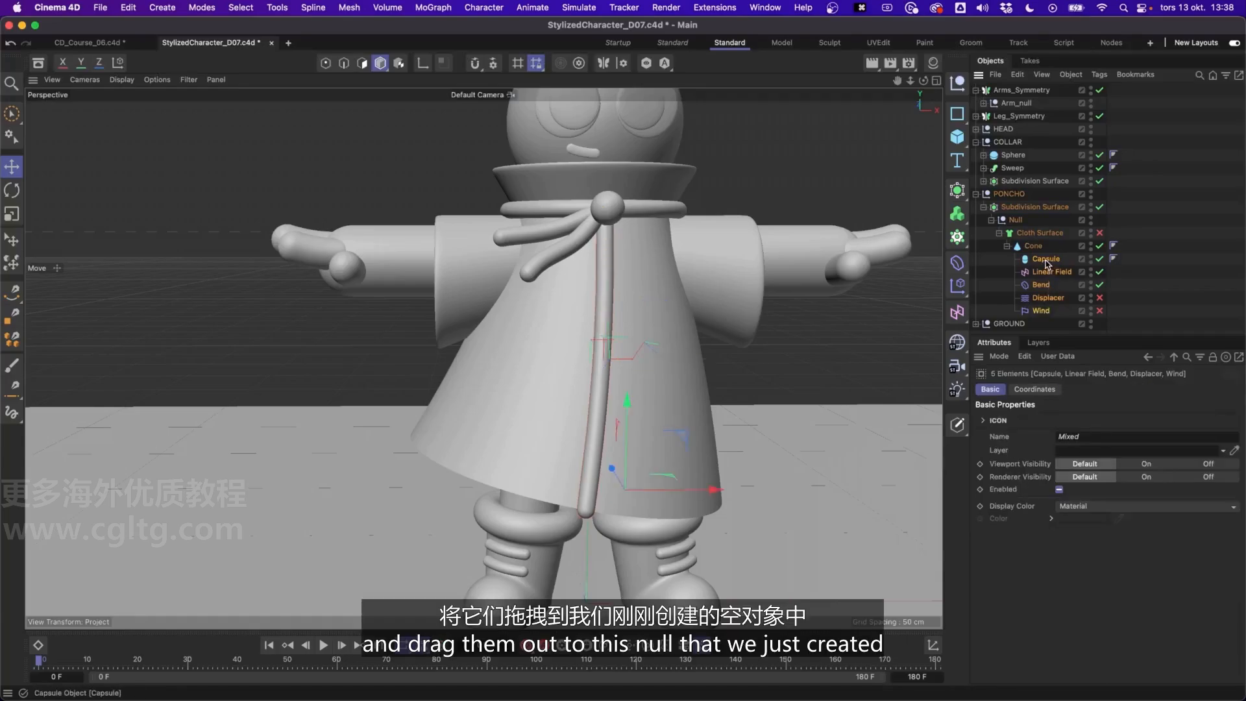
pyautogui.moveTo(1046, 261); pyautogui.dragTo(1030, 227)
# Re-enable the Cloth Surface and Wind deformer, and toggle the Cloth Surface off and on to check that it leaves the capsule alone
pyautogui.click(1040, 298)
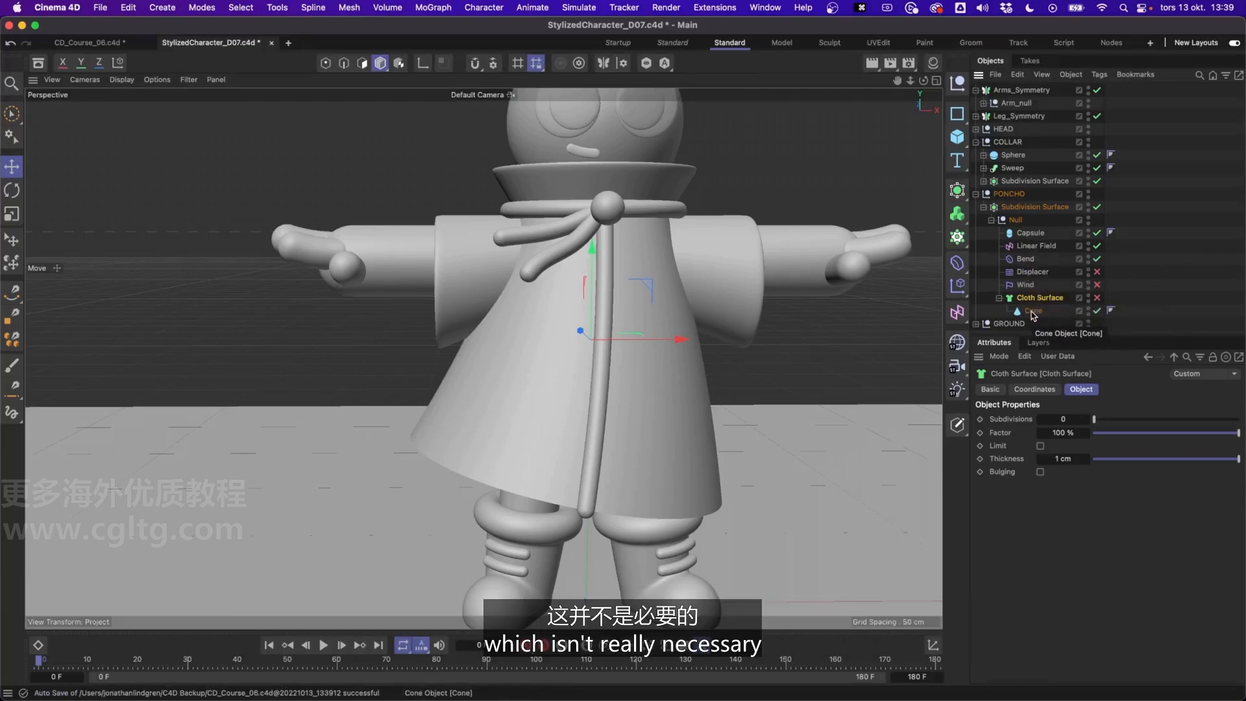
pyautogui.click(1097, 298)
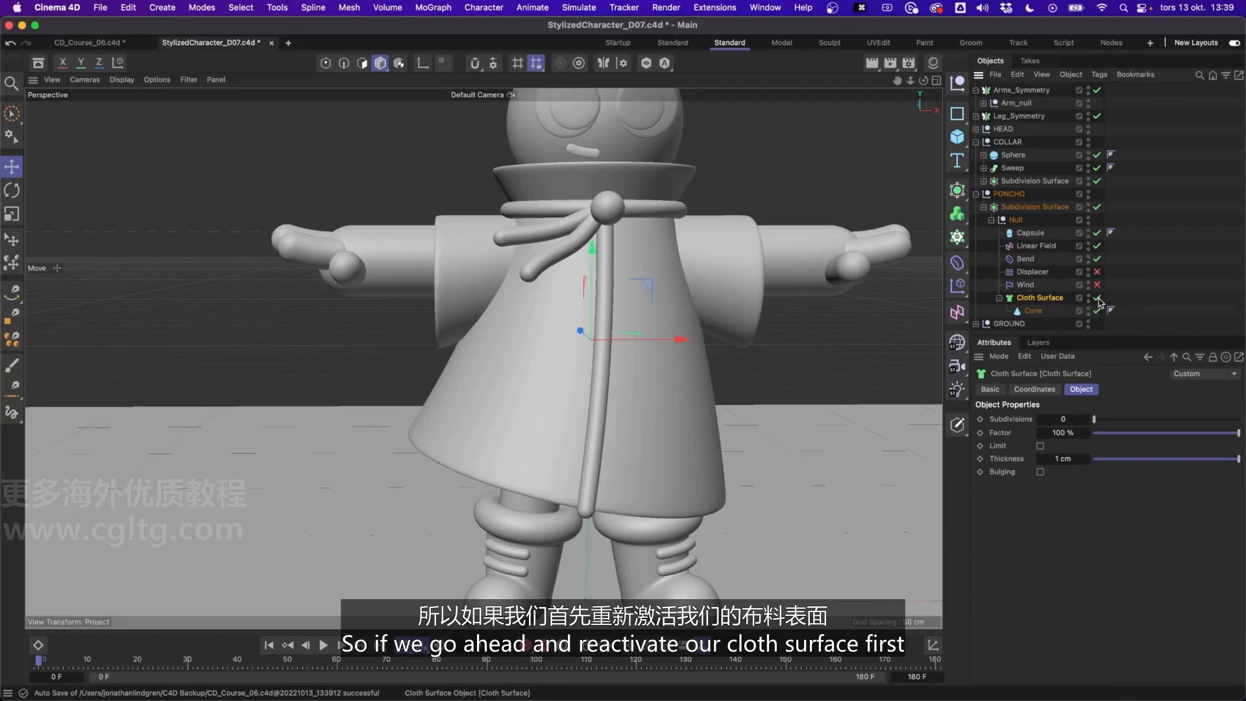
pyautogui.click(1097, 286)
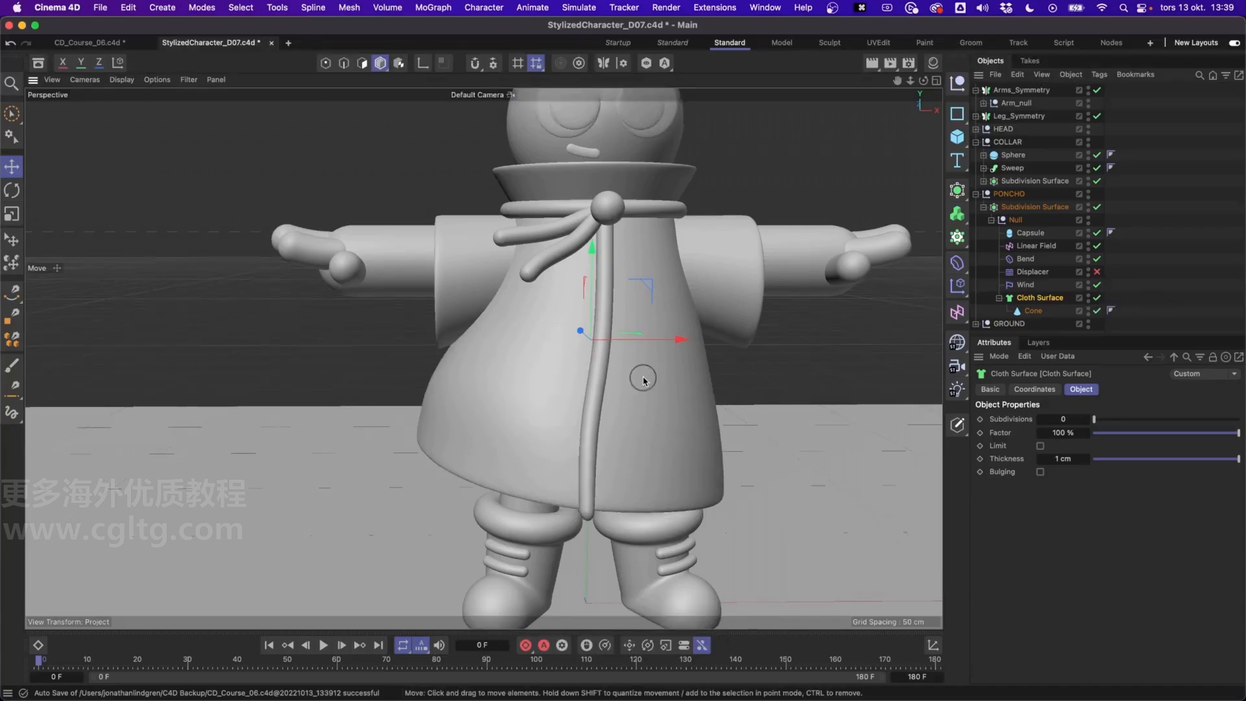
pyautogui.keyDown('alt'); pyautogui.moveTo(643, 379); pyautogui.dragTo(697, 342); pyautogui.keyUp('alt')
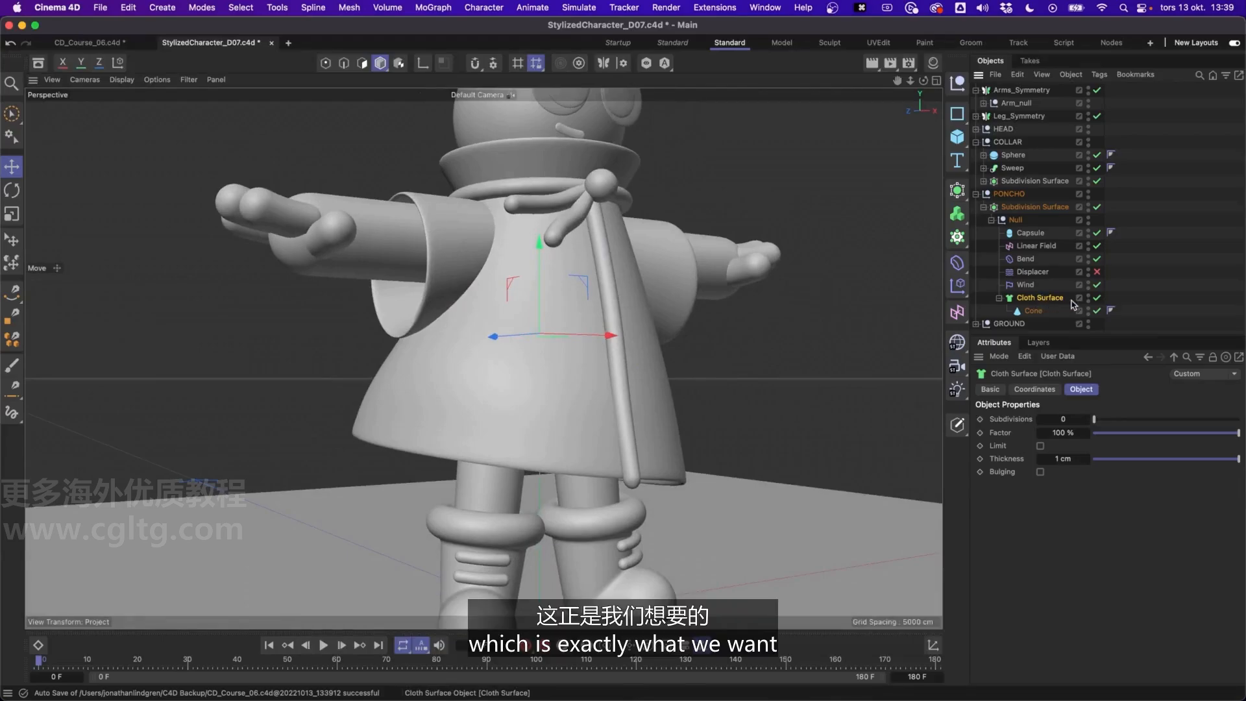
pyautogui.click(1097, 299)
pyautogui.click(1097, 298)
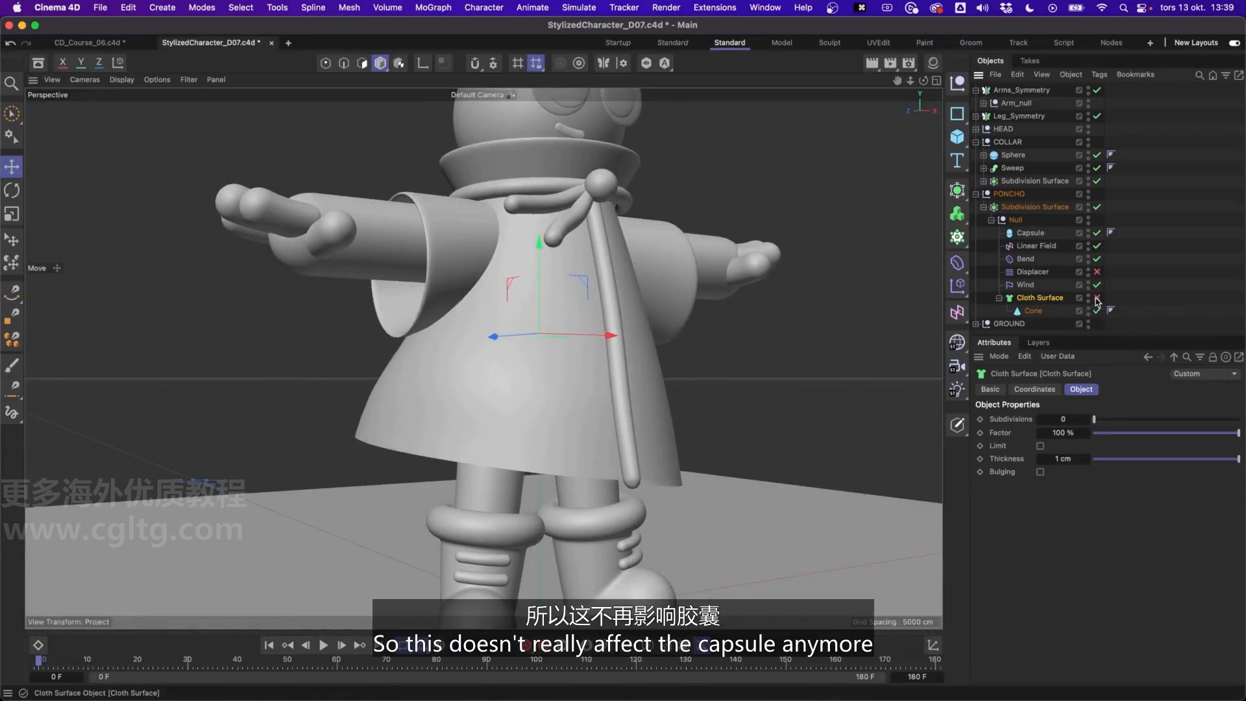
# Collapse the Cloth Surface and move it above the capsule at the start of the null's children
pyautogui.click(1029, 233)
pyautogui.click(1036, 313)
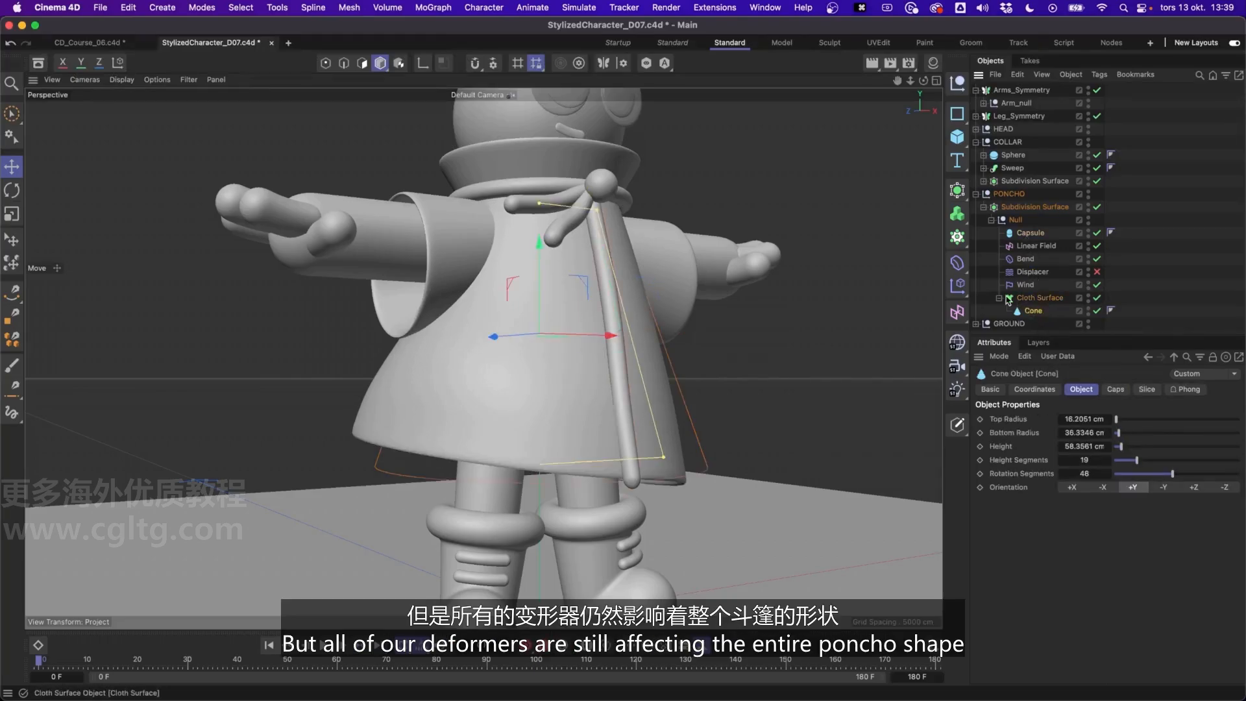
pyautogui.click(1000, 298)
pyautogui.moveTo(1028, 298); pyautogui.dragTo(1036, 233)
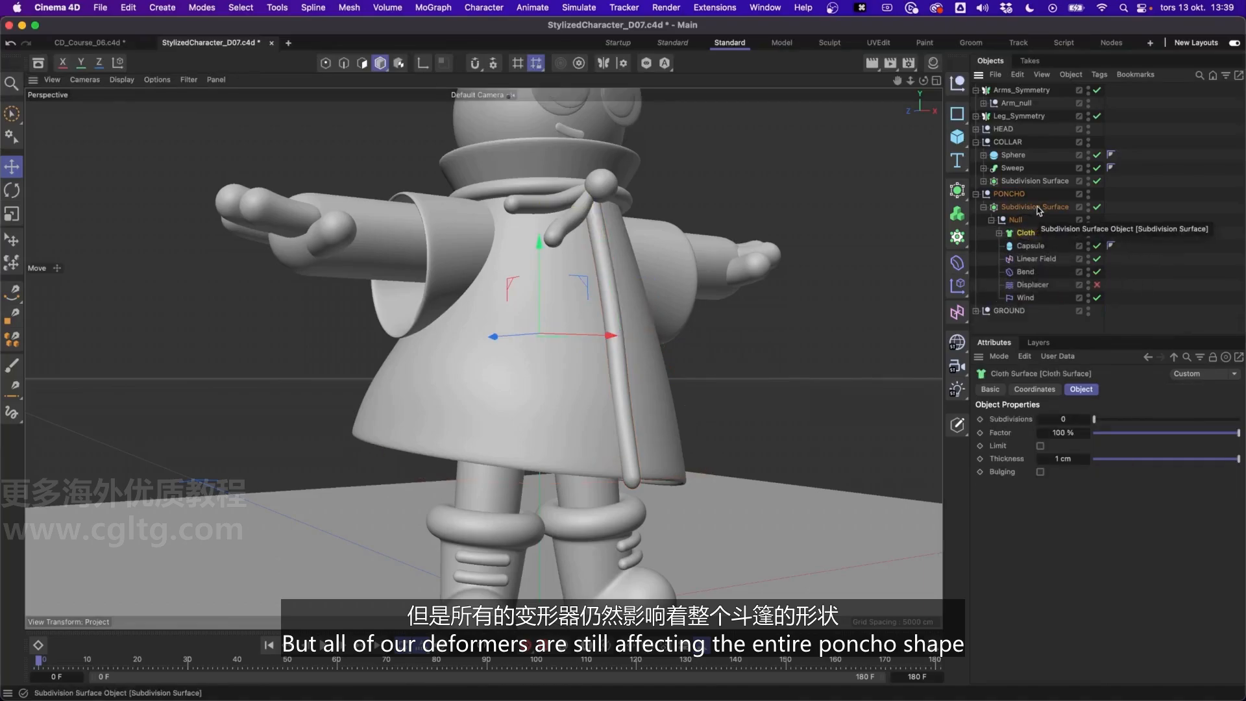
# Show the model in Gouraud Shading (Lines) and compare the segment density of the poncho and the capsule up close
pyautogui.moveTo(576, 219)
pyautogui.keyDown('alt'); pyautogui.mouseDown()
pyautogui.moveTo(376, 203)
pyautogui.moveTo(597, 216)
pyautogui.moveTo(554, 219)
pyautogui.mouseUp(); pyautogui.keyUp('alt')
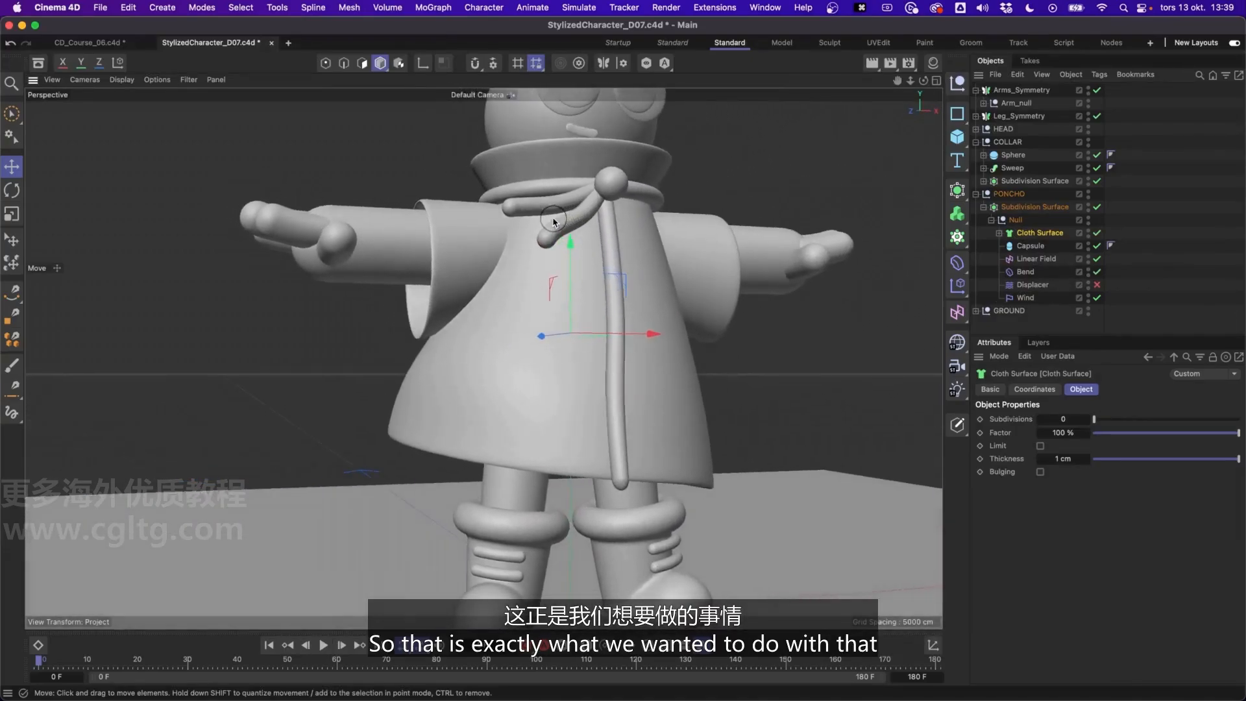
pyautogui.click(122, 79)
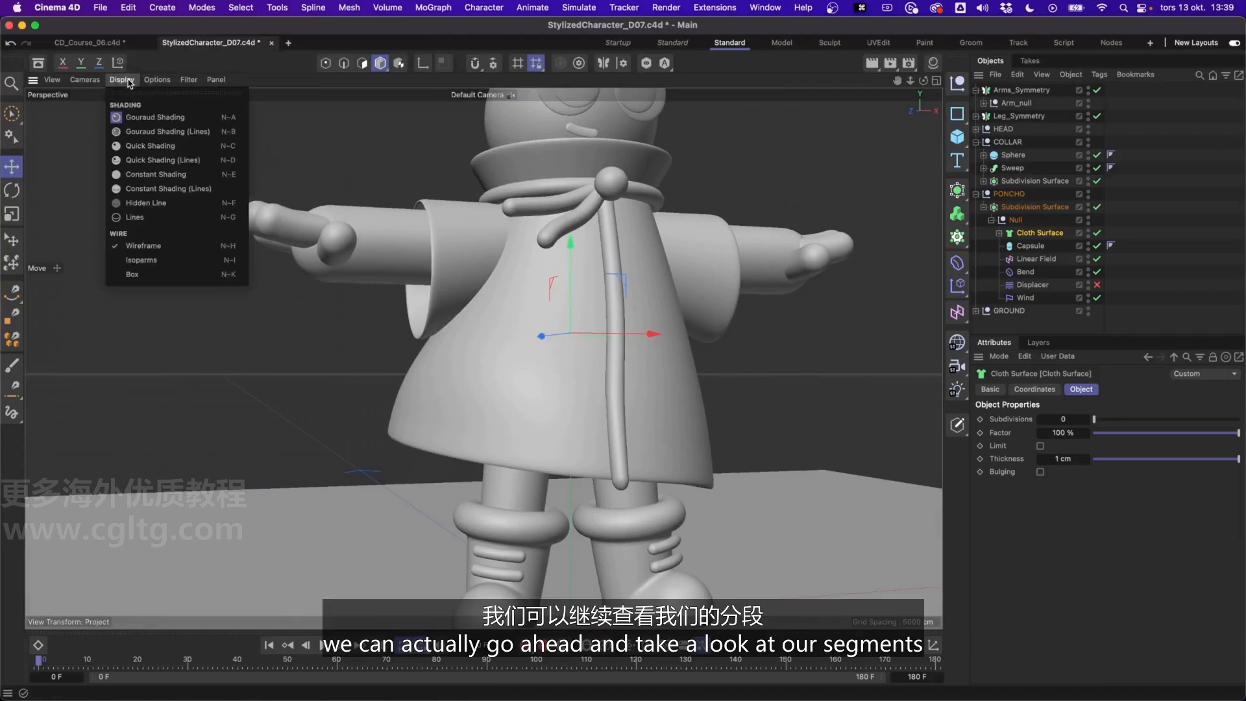
pyautogui.click(139, 133)
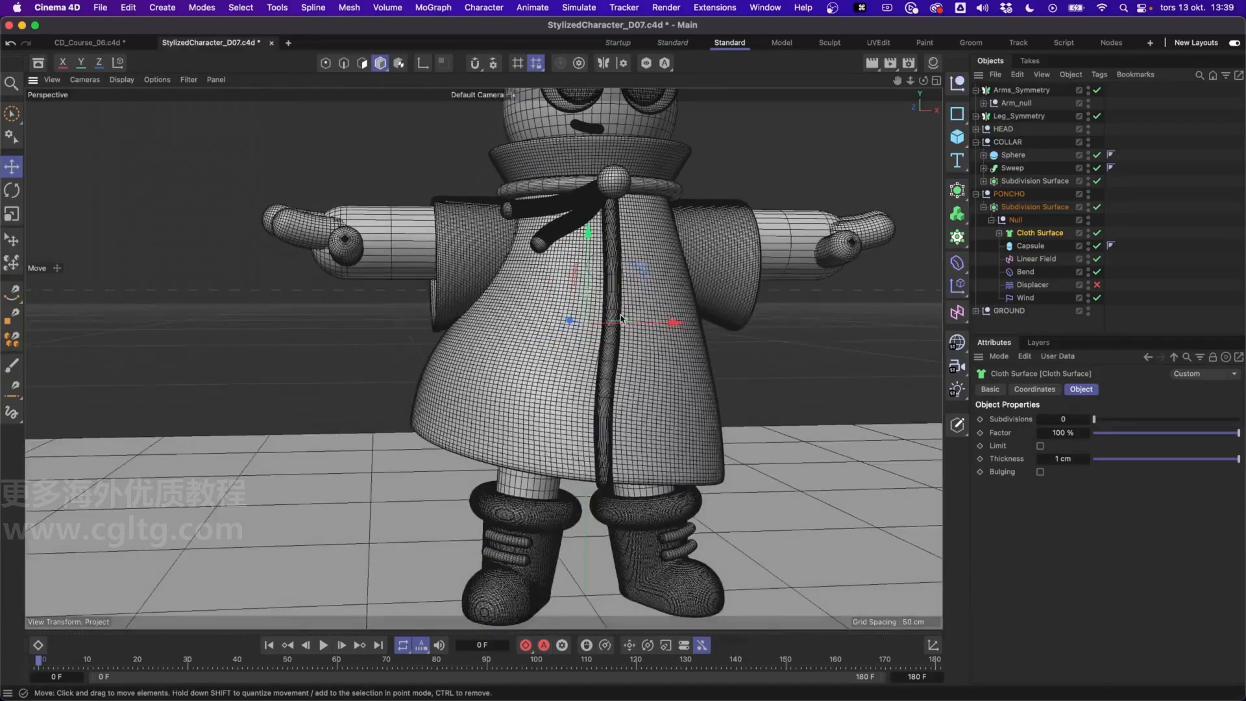
pyautogui.scroll(10, 625, 304)
pyautogui.scroll(-5, 625, 304)
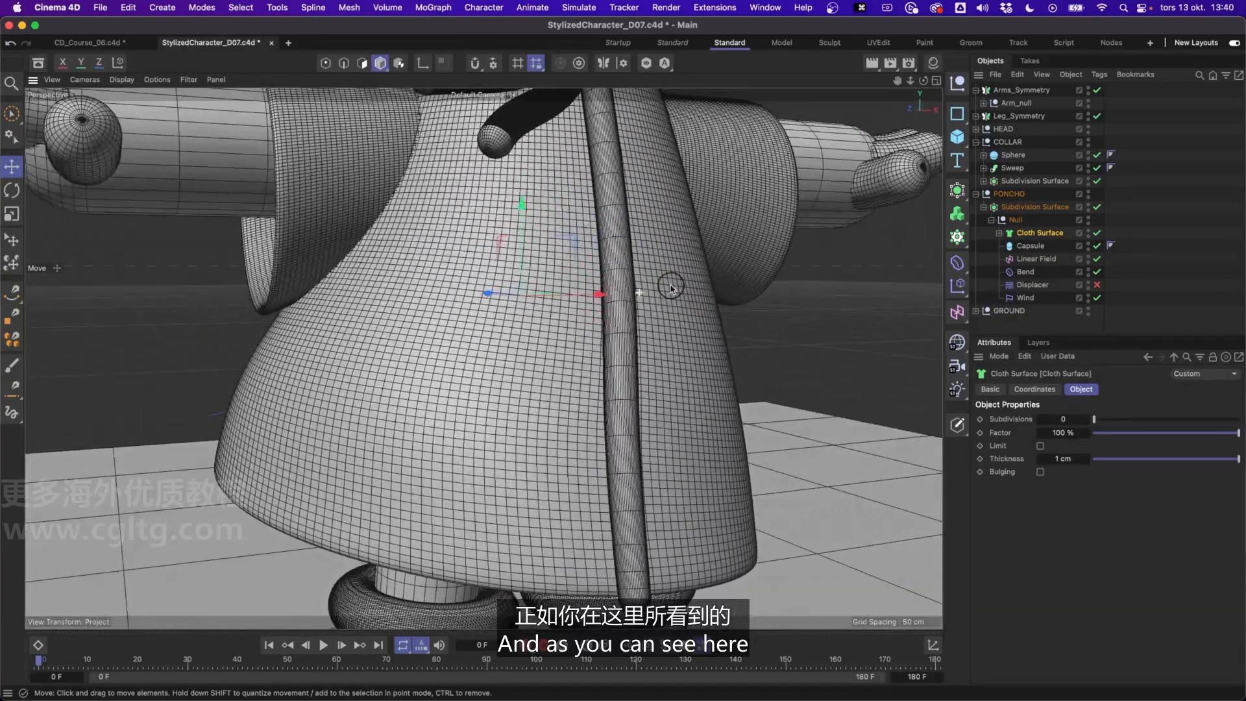
pyautogui.click(1002, 234)
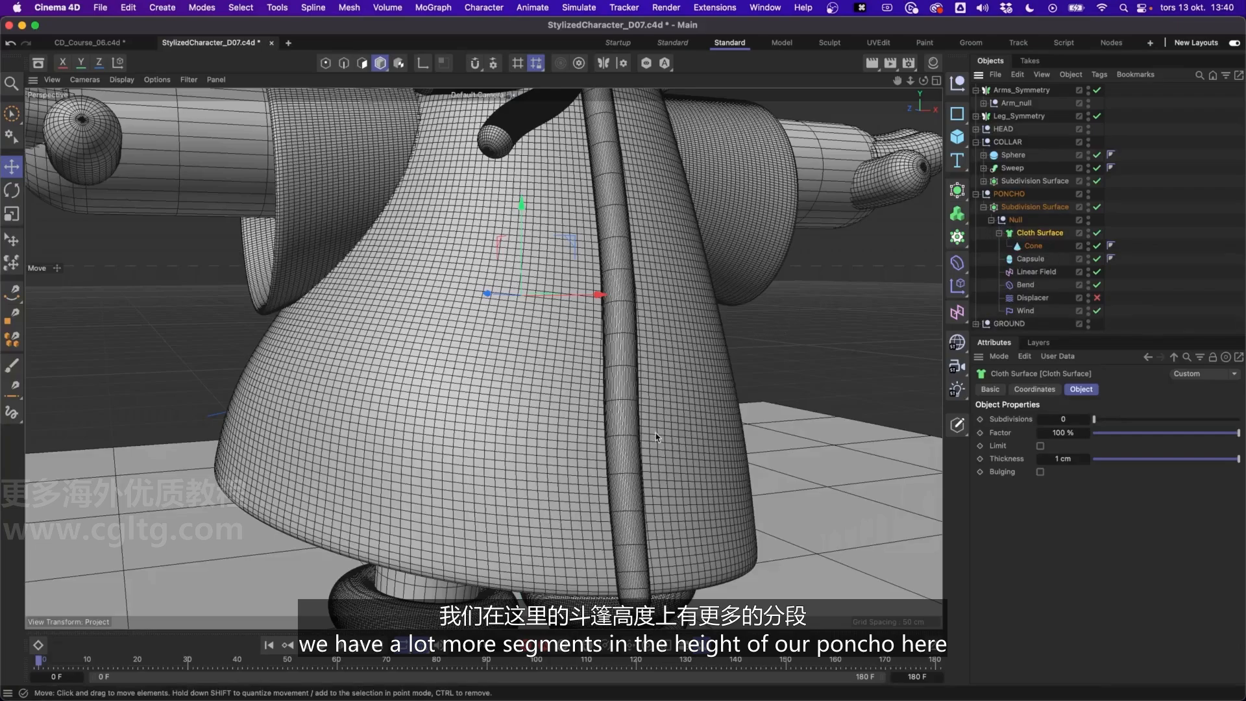
# Set the capsule's height segments to 19 and its rotation segments to 12, and deselect it
pyautogui.click(1030, 259)
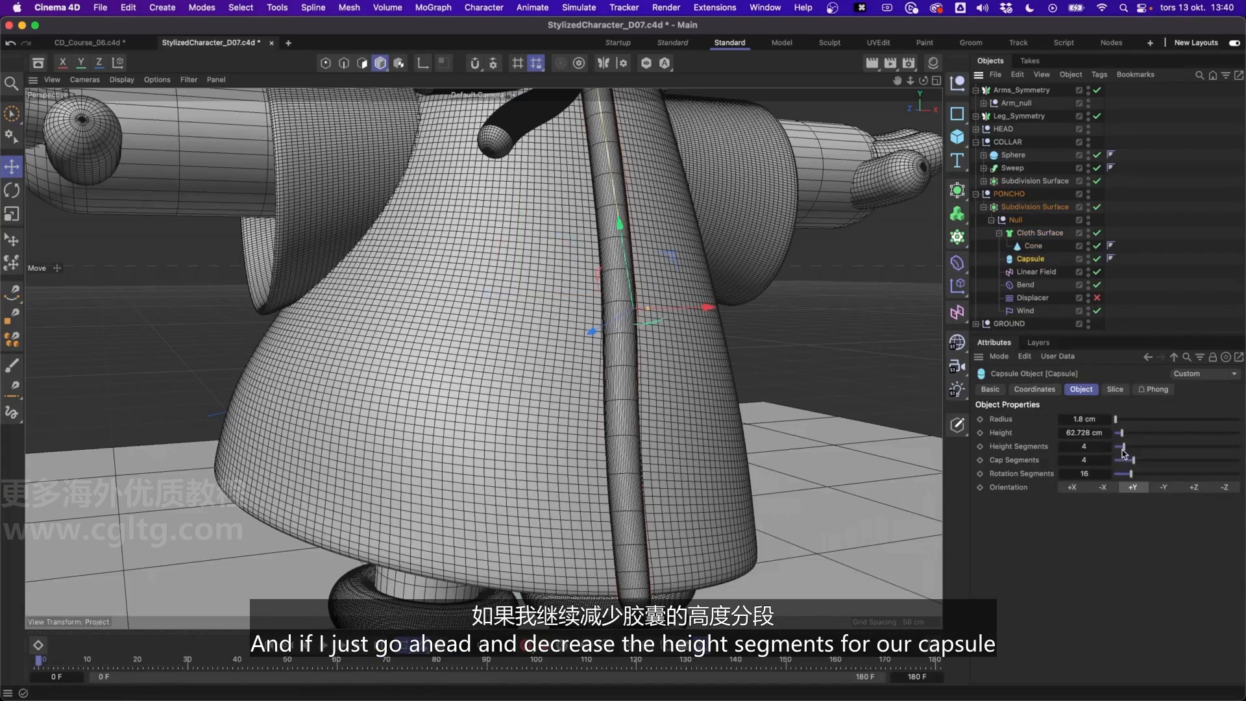
pyautogui.moveTo(1122, 448); pyautogui.dragTo(1128, 449)
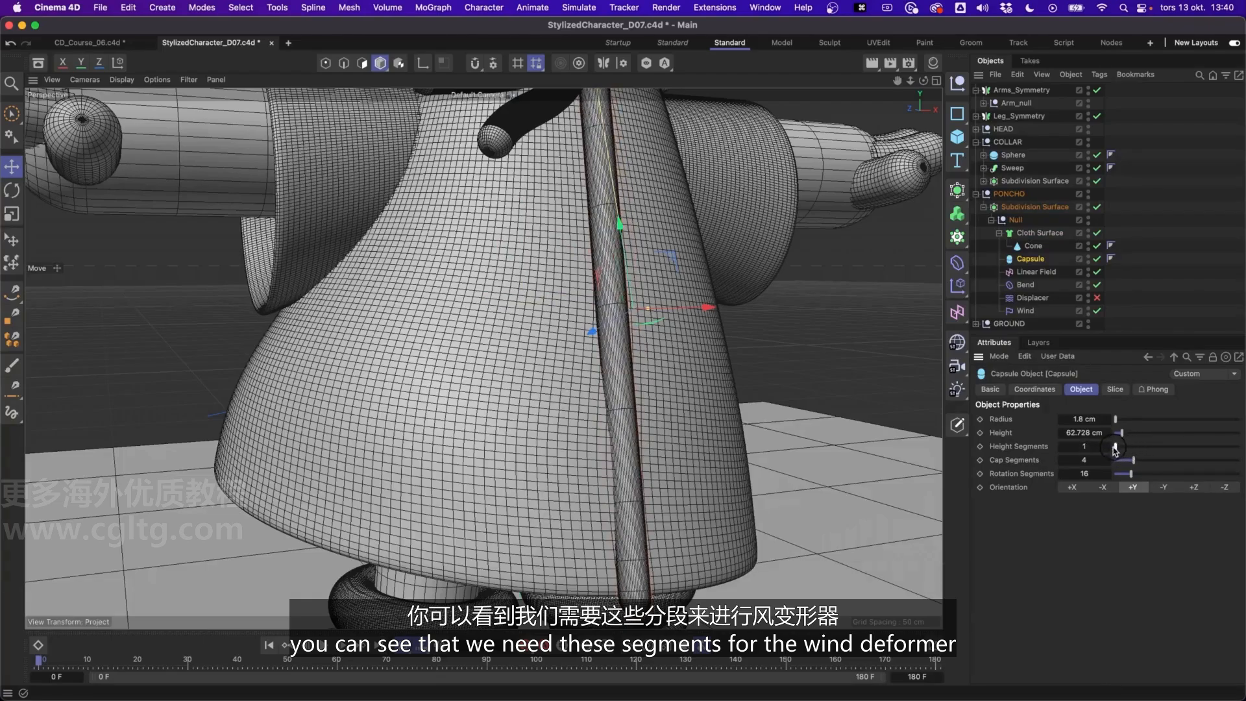
pyautogui.moveTo(1131, 452); pyautogui.dragTo(1179, 456)
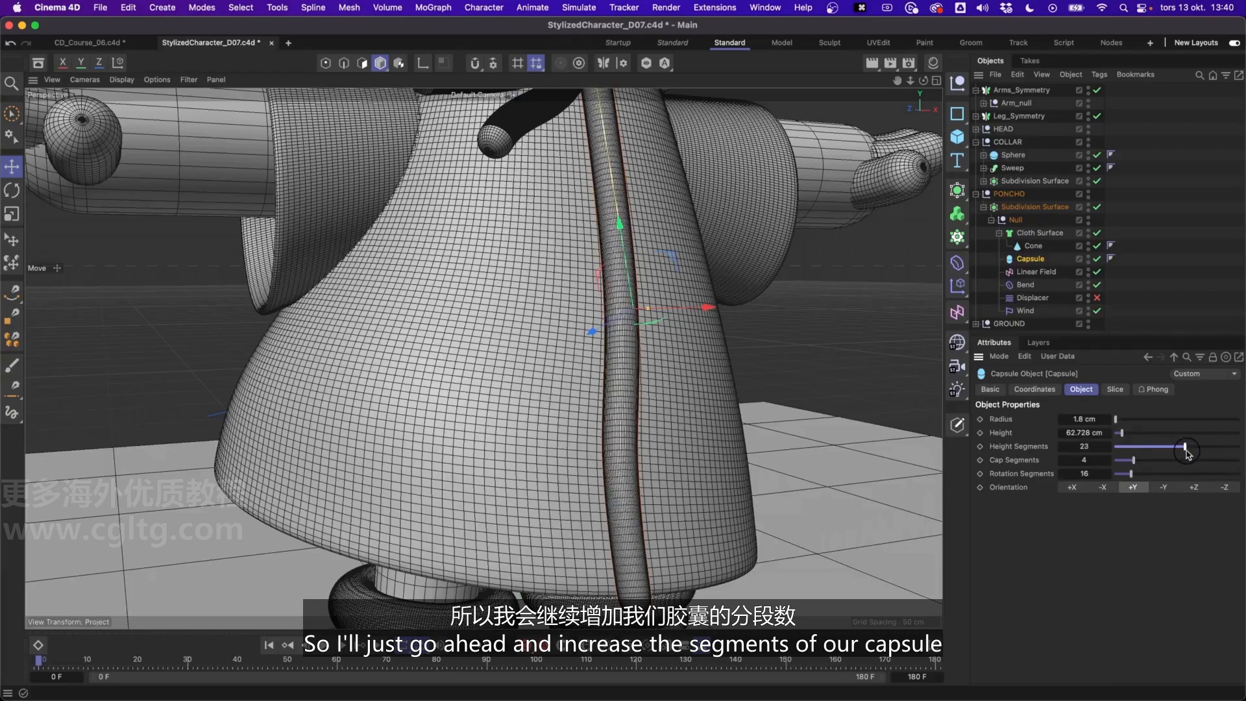
pyautogui.moveTo(1188, 454); pyautogui.dragTo(1198, 455)
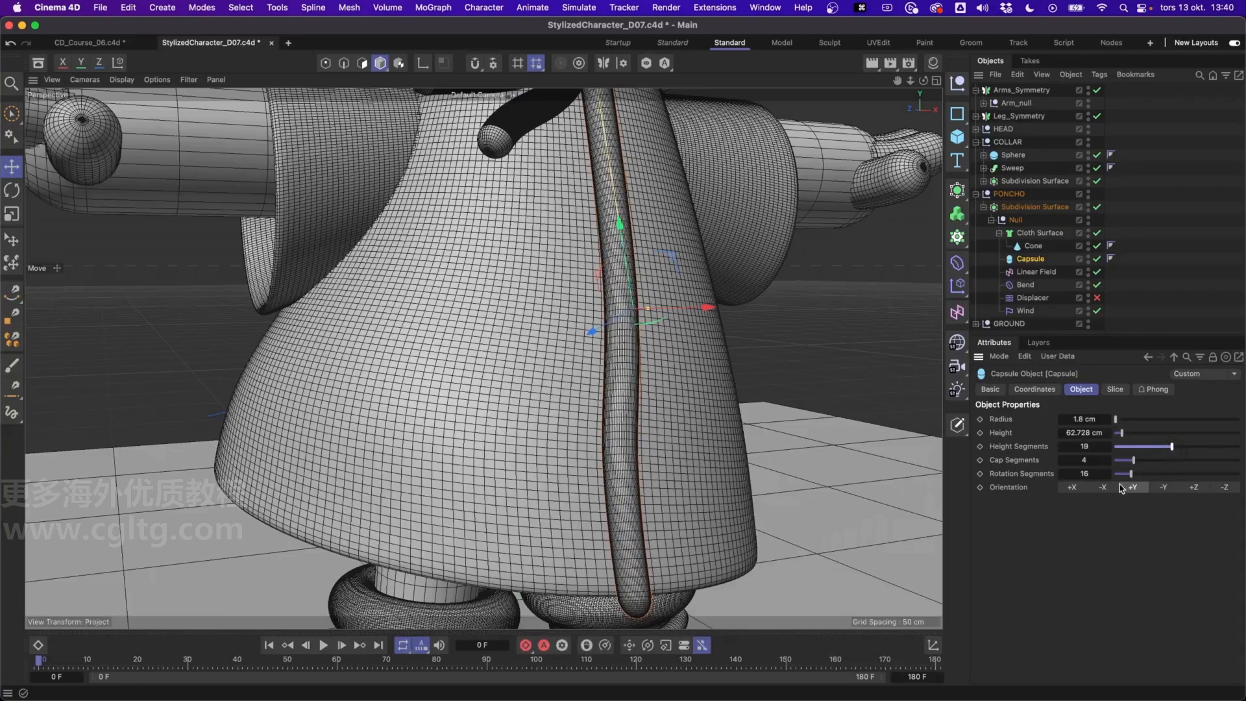
pyautogui.moveTo(1129, 477); pyautogui.dragTo(1128, 476)
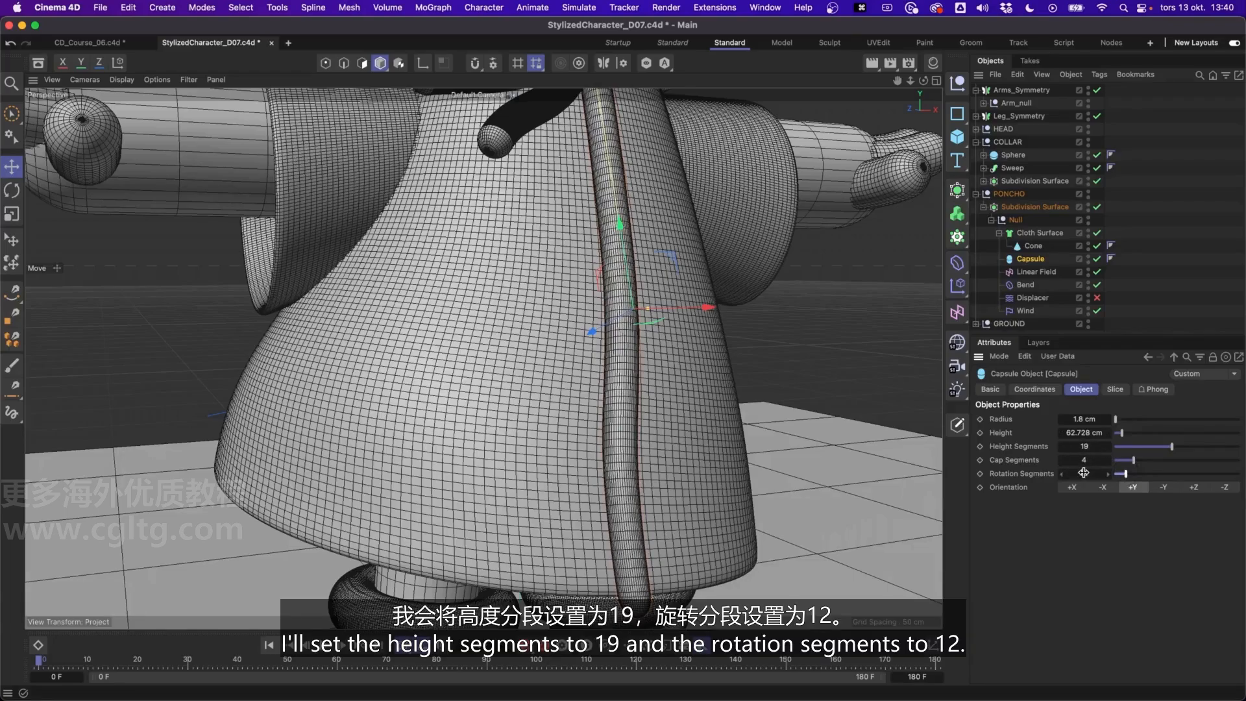
pyautogui.click(1149, 232)
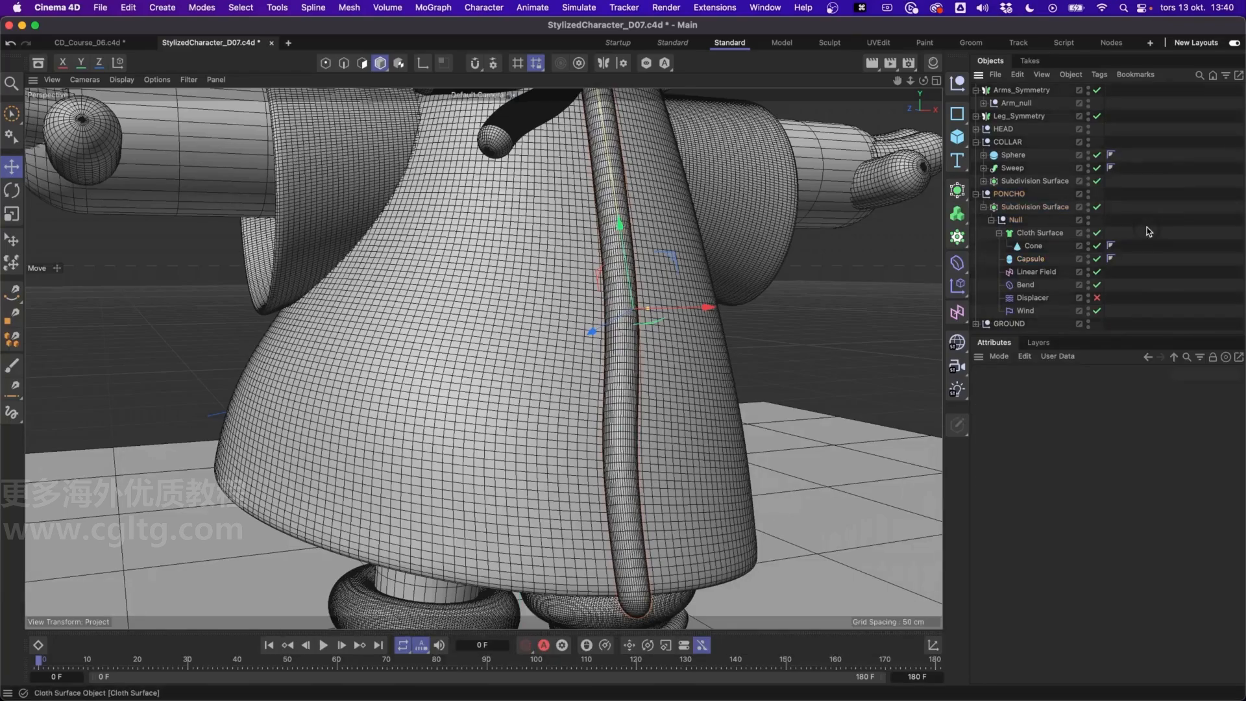
# Check in the animation preview how the capsule follows the poncho, and switch the viewport back to plain Gouraud Shading
pyautogui.keyDown('alt'); pyautogui.moveTo(669, 360); pyautogui.dragTo(609, 394); pyautogui.keyUp('alt')
pyautogui.scroll(-3, 597, 372)
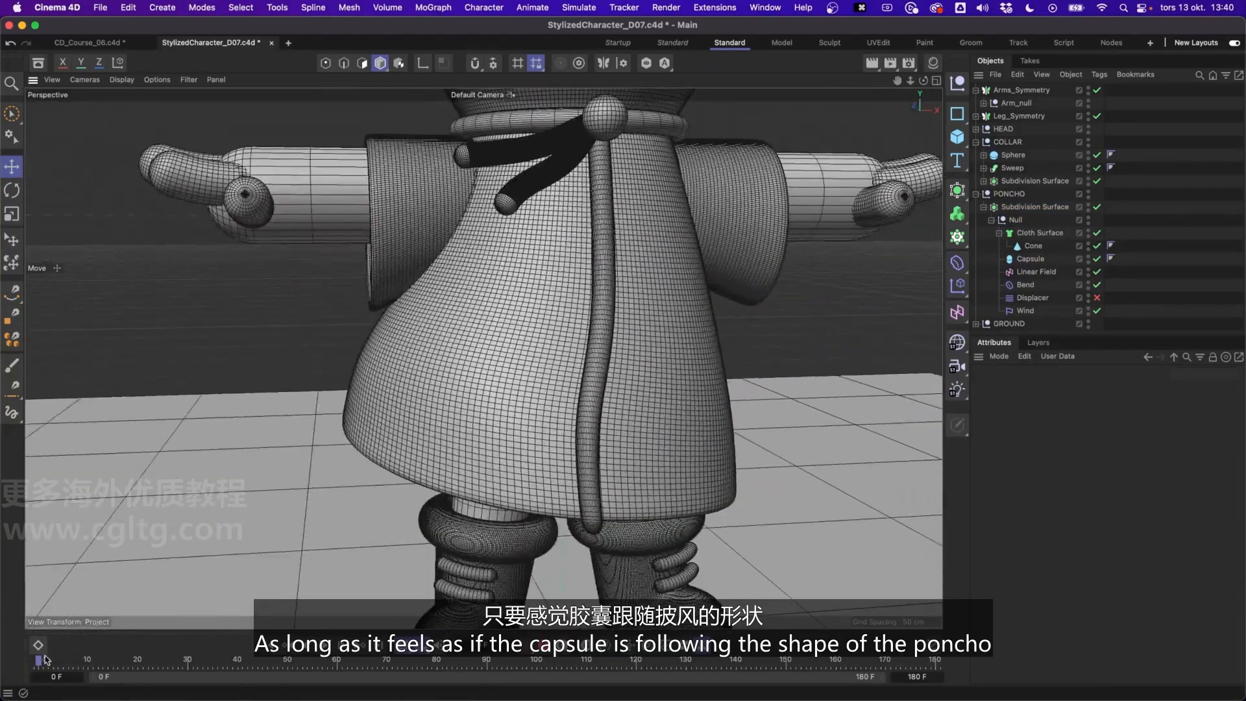
pyautogui.moveTo(59, 662); pyautogui.dragTo(28, 693)
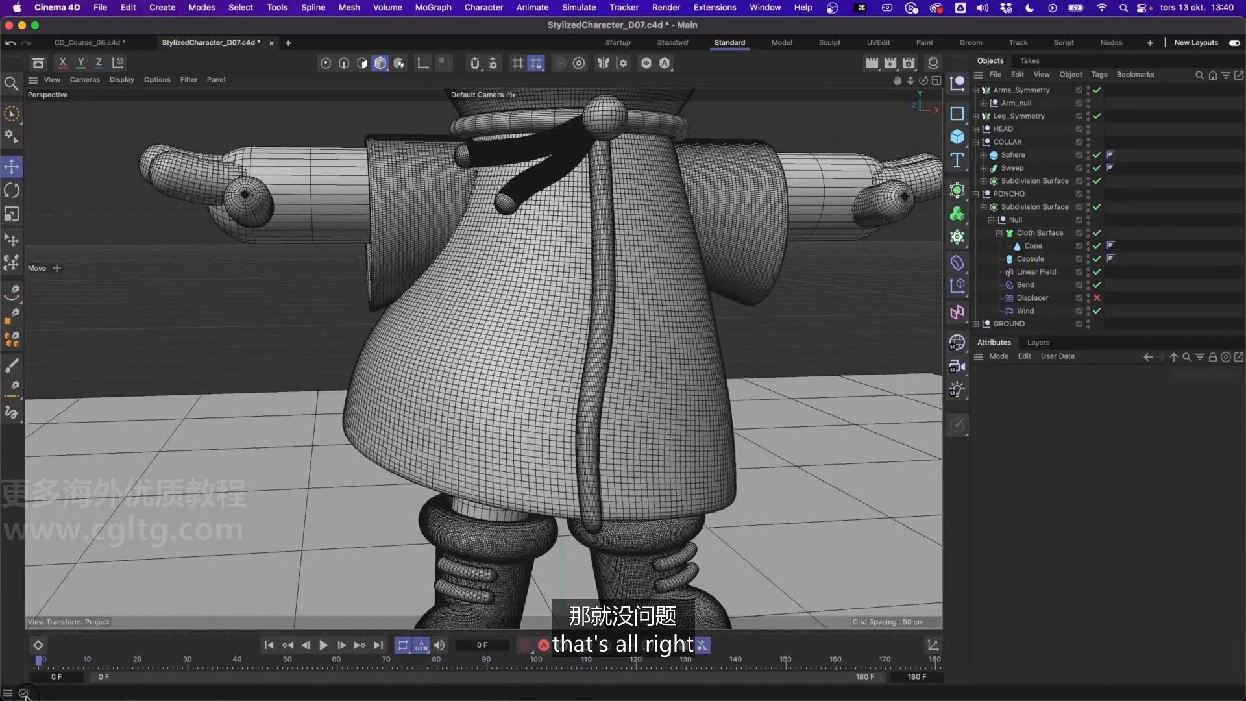
pyautogui.click(122, 80)
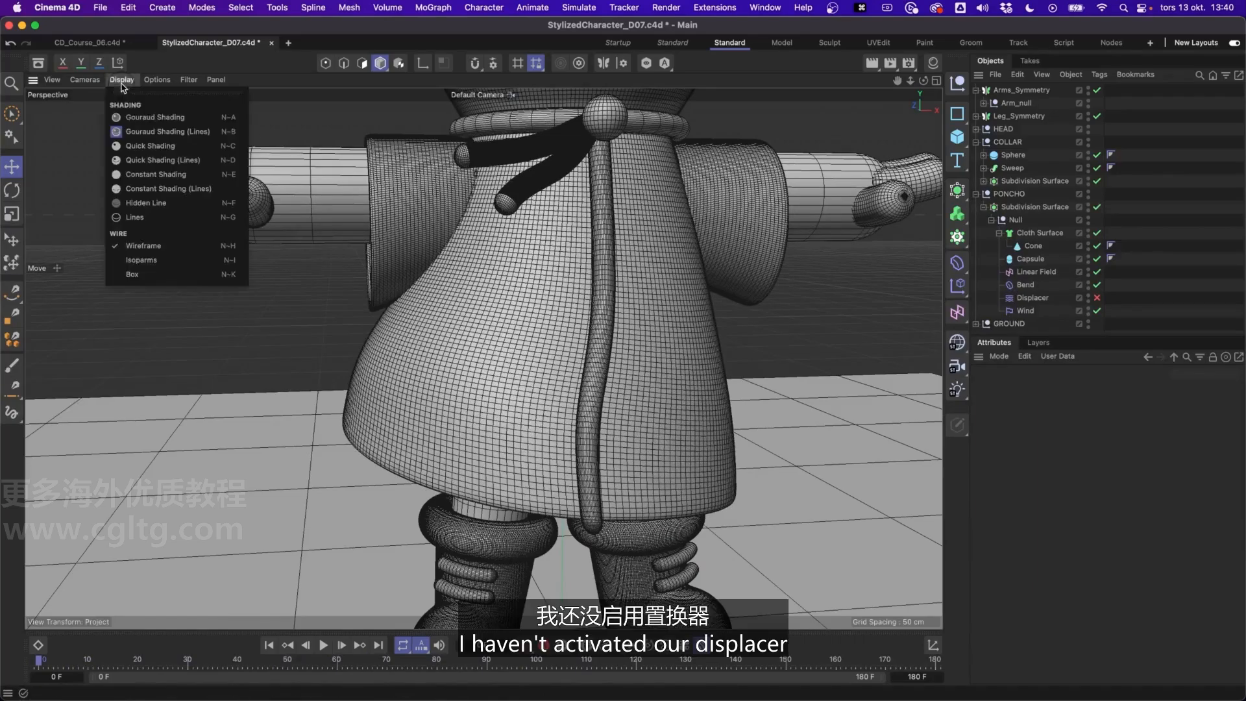
pyautogui.click(145, 120)
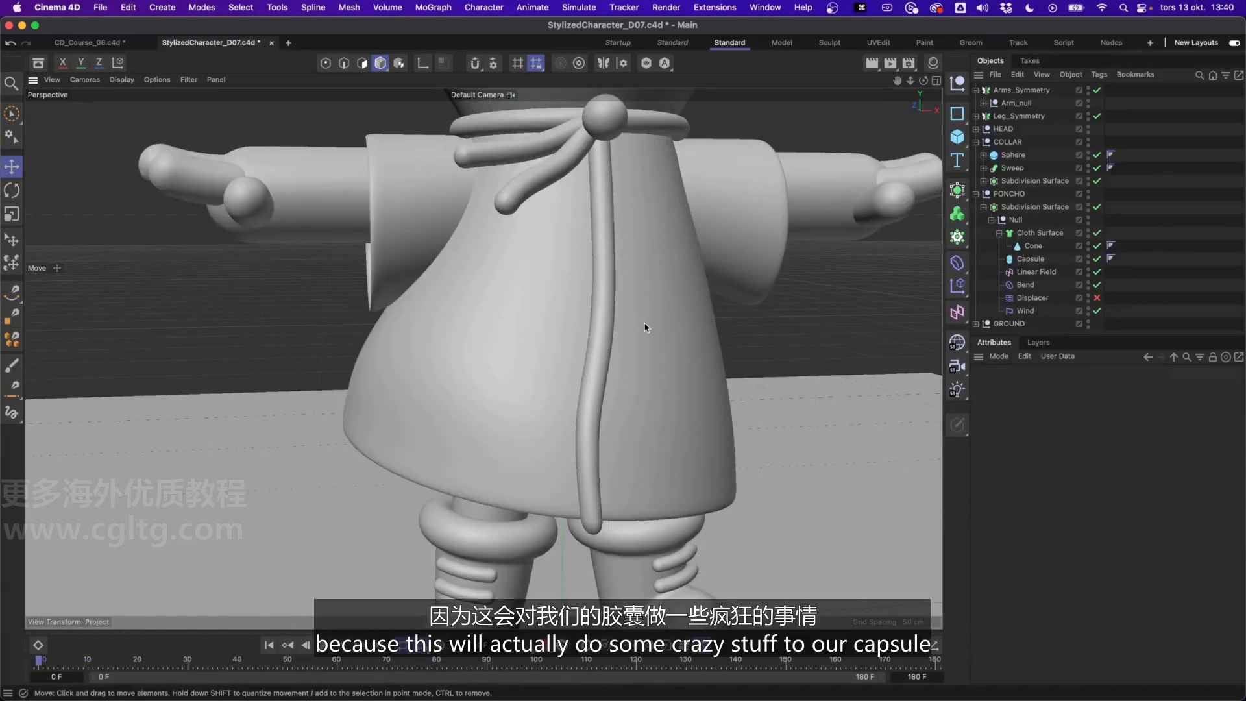
# Enable the Displacer in the poncho's null and check its effect on the capsule in the animation preview
pyautogui.keyDown('alt'); pyautogui.moveTo(611, 357); pyautogui.dragTo(476, 343); pyautogui.keyUp('alt')
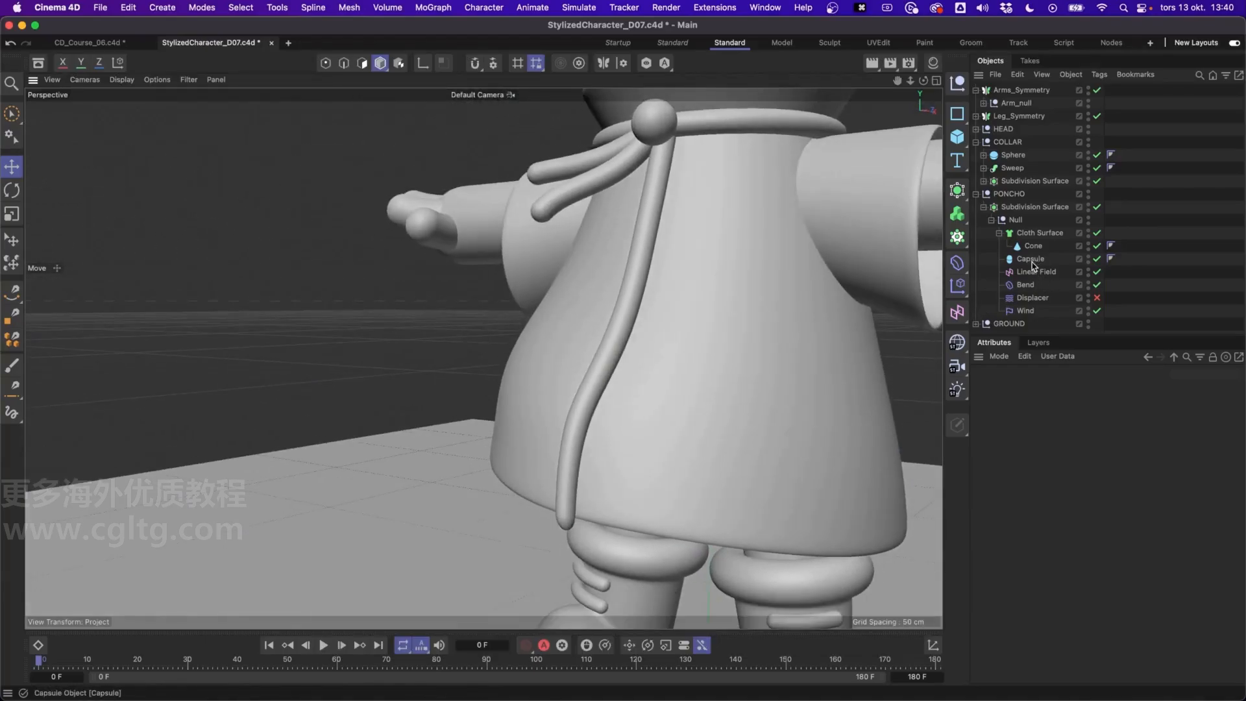
pyautogui.click(1097, 299)
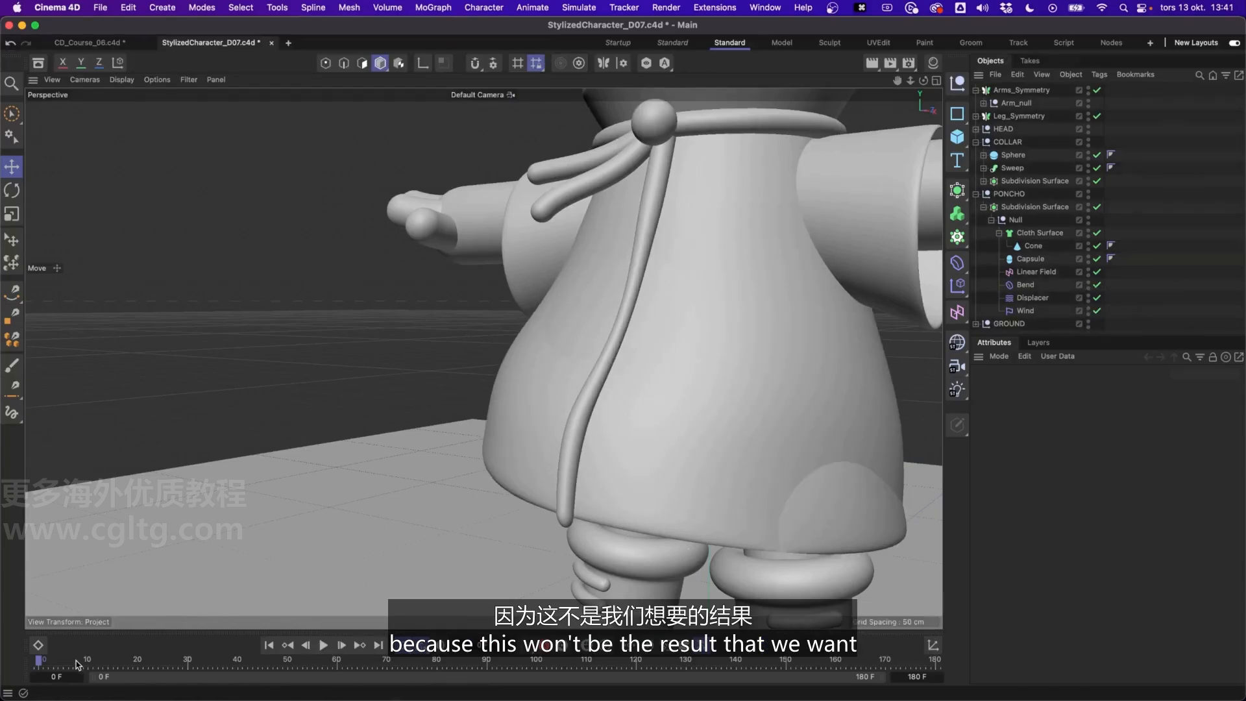
pyautogui.moveTo(46, 664)
pyautogui.mouseDown()
pyautogui.moveTo(257, 672)
pyautogui.moveTo(33, 659)
pyautogui.mouseUp()
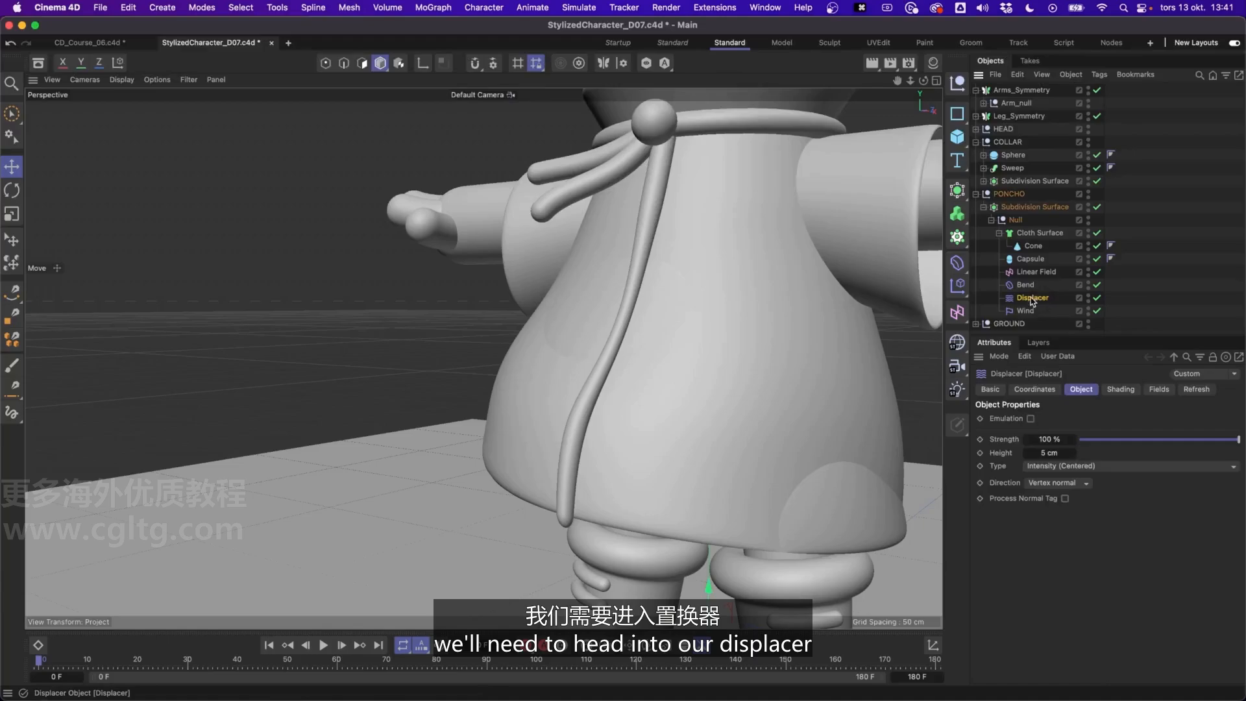
# Set the space of the Displacer's noise shader to World and check the deformation over the first frames
pyautogui.click(1120, 389)
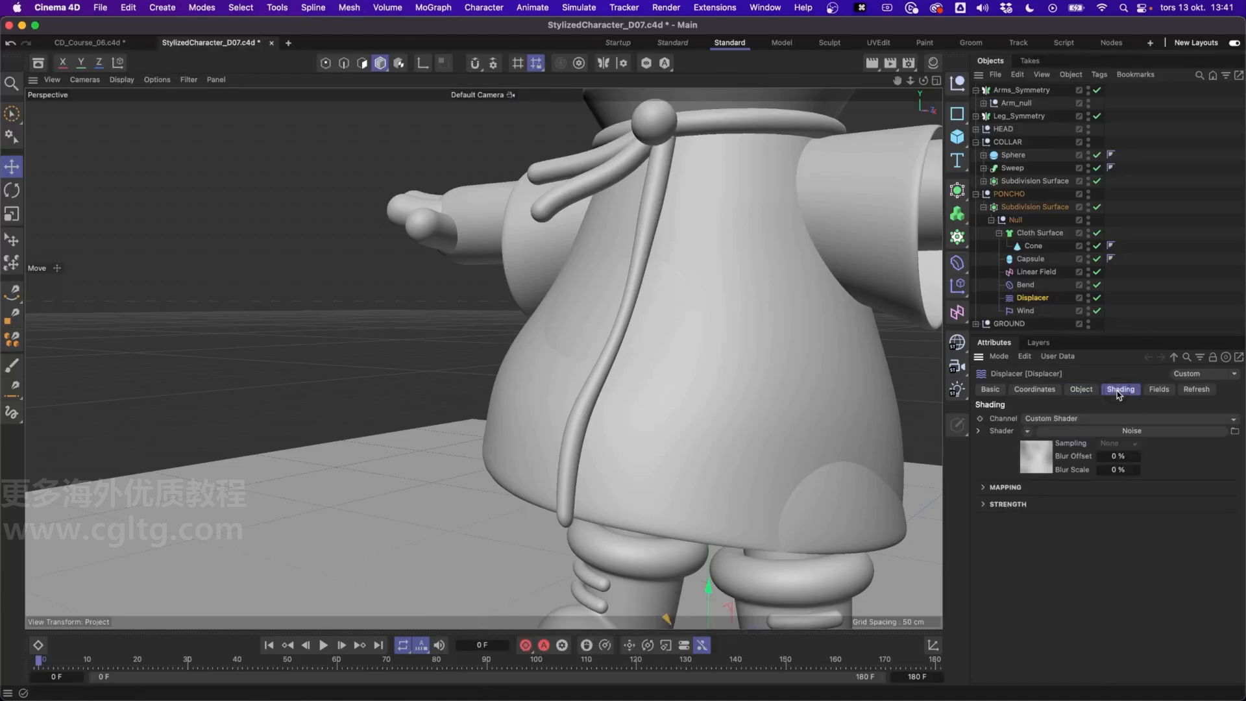
pyautogui.click(1121, 432)
pyautogui.scroll(-2, 1180, 426)
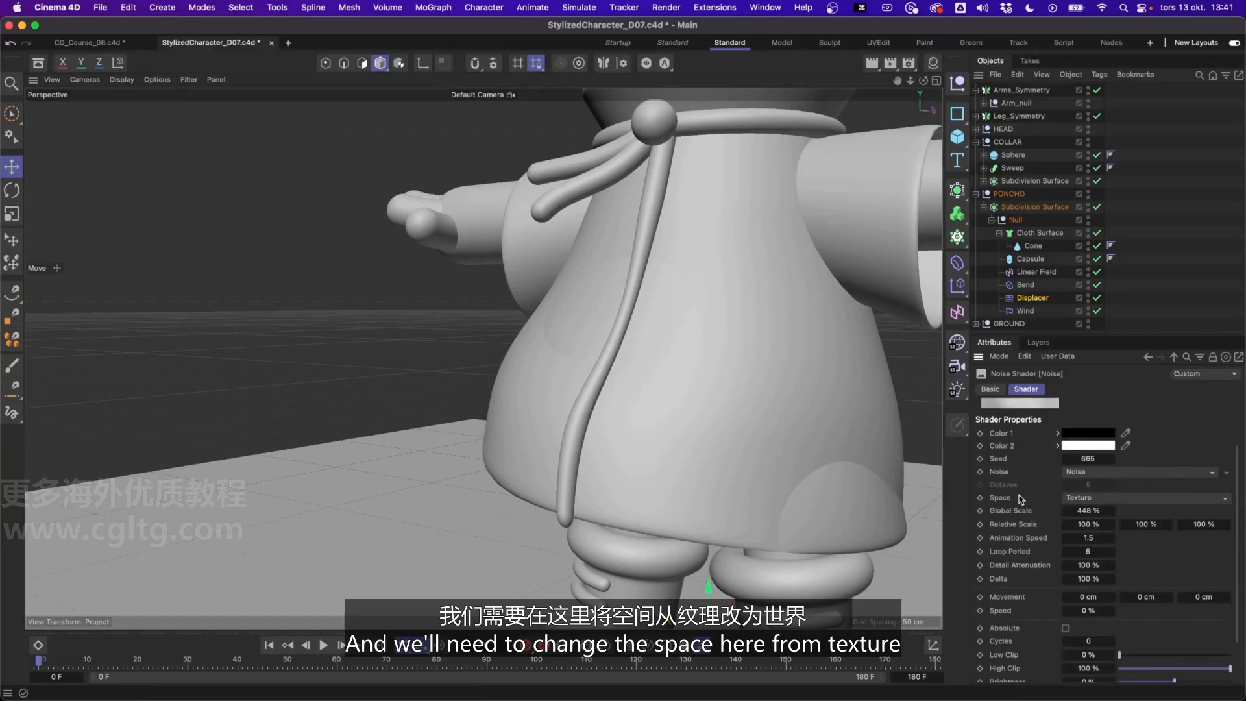
pyautogui.click(1122, 498)
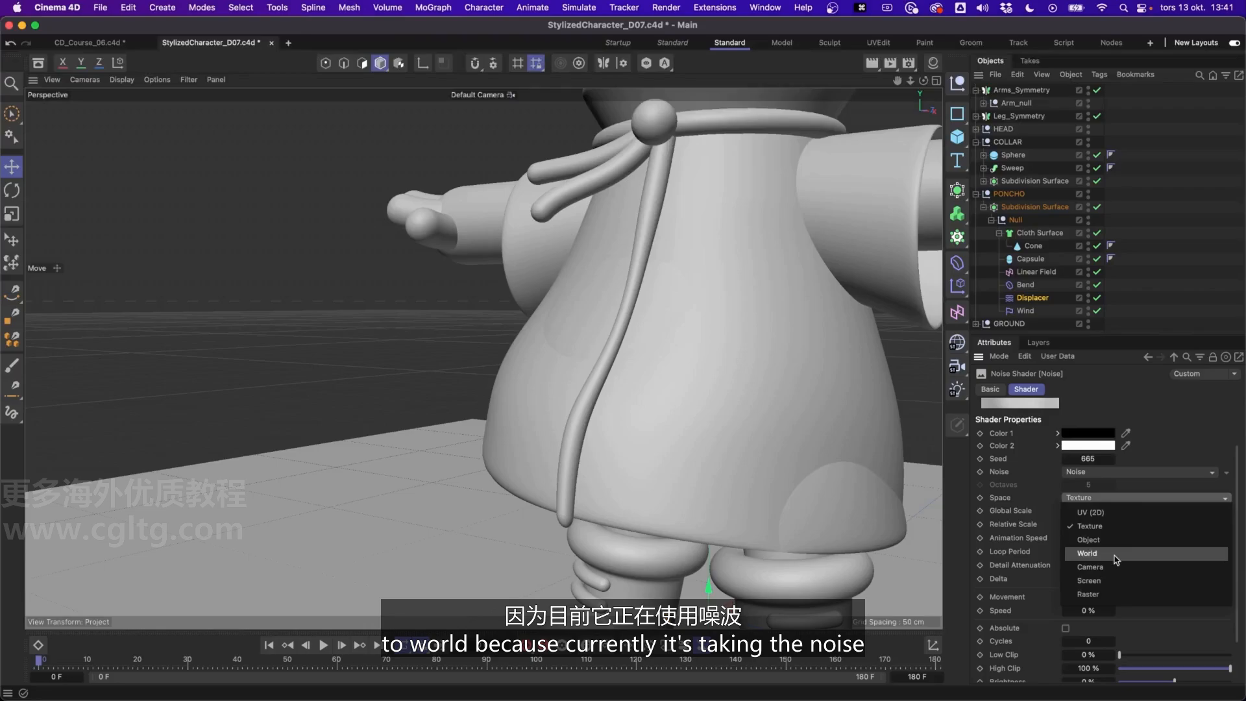
pyautogui.click(1050, 491)
pyautogui.scroll(2, 1053, 519)
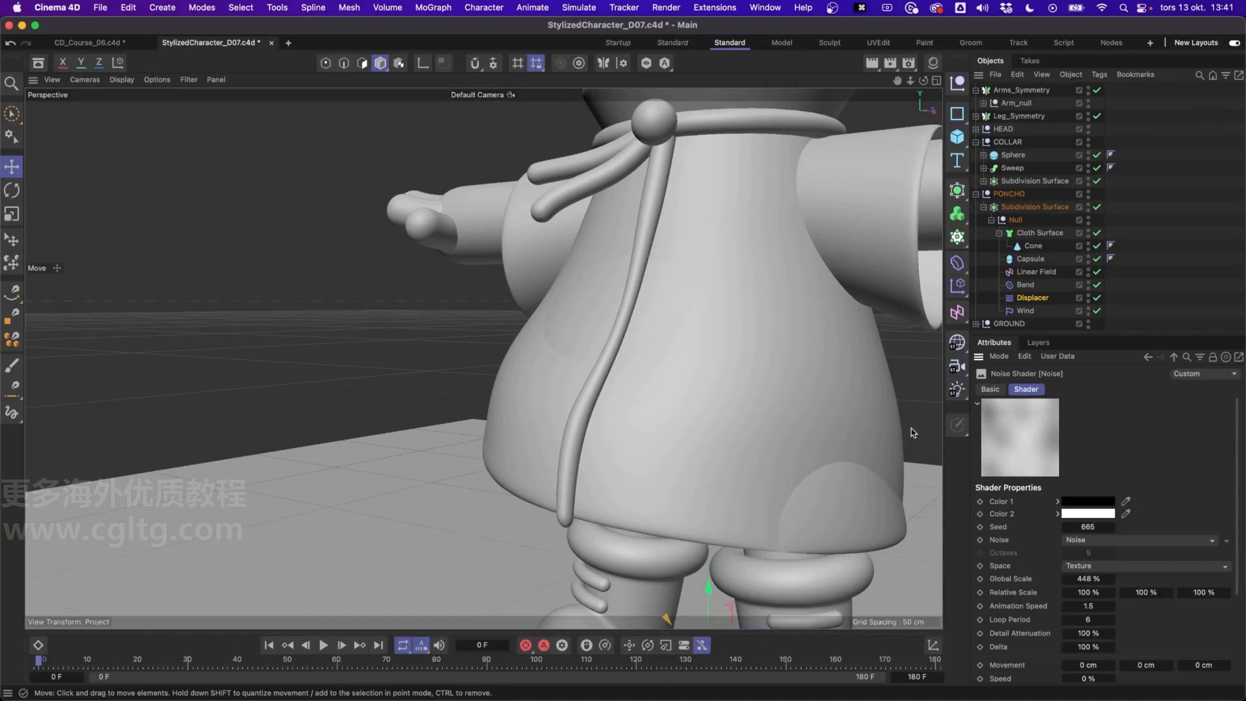
pyautogui.click(1112, 567)
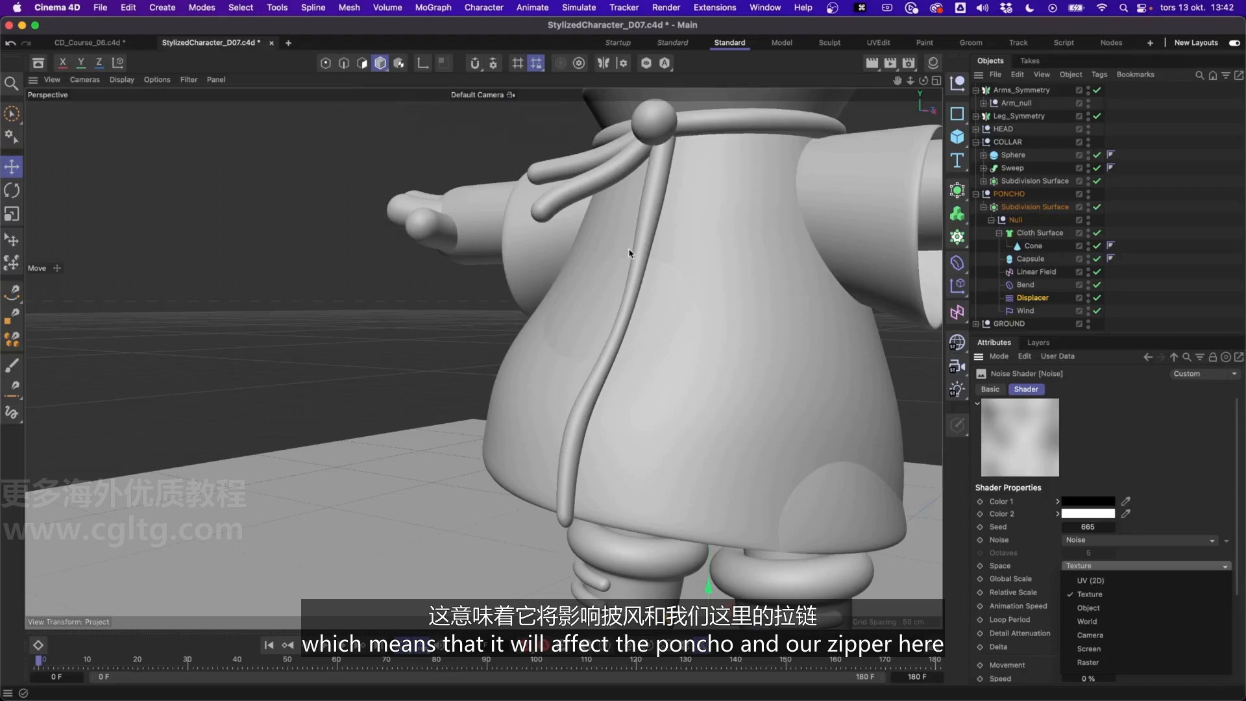
pyautogui.click(1125, 624)
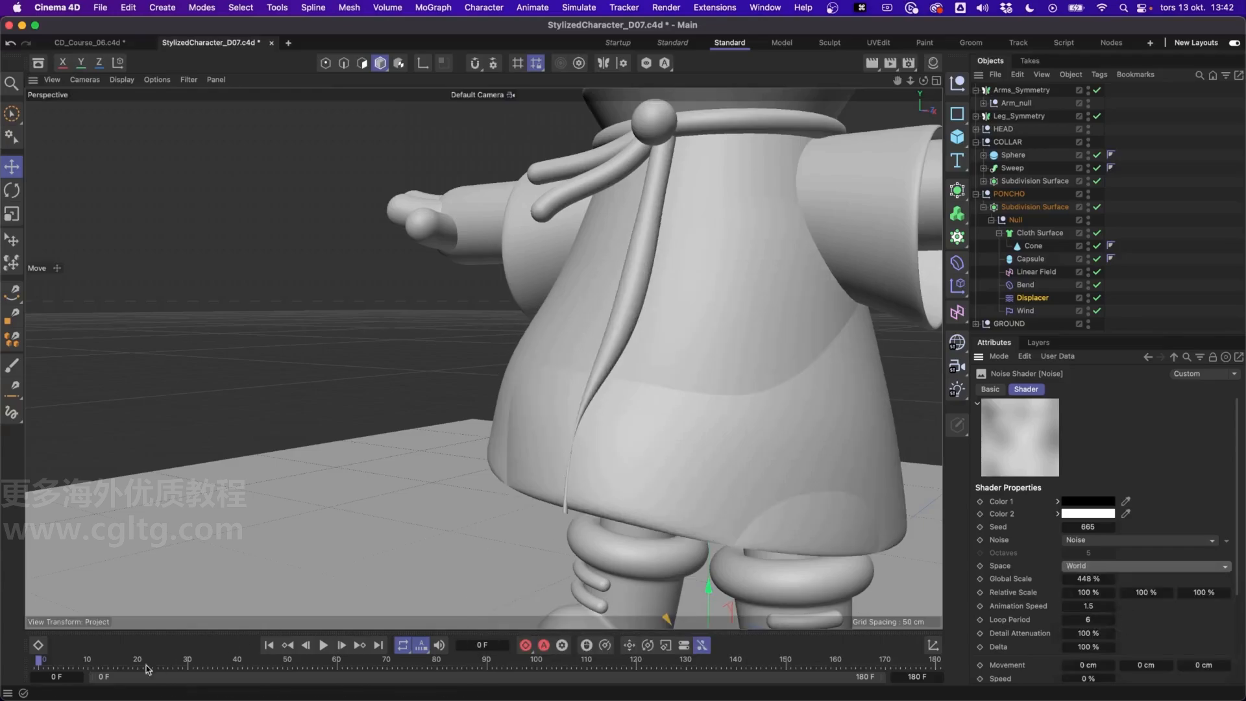
pyautogui.moveTo(108, 663); pyautogui.dragTo(39, 661)
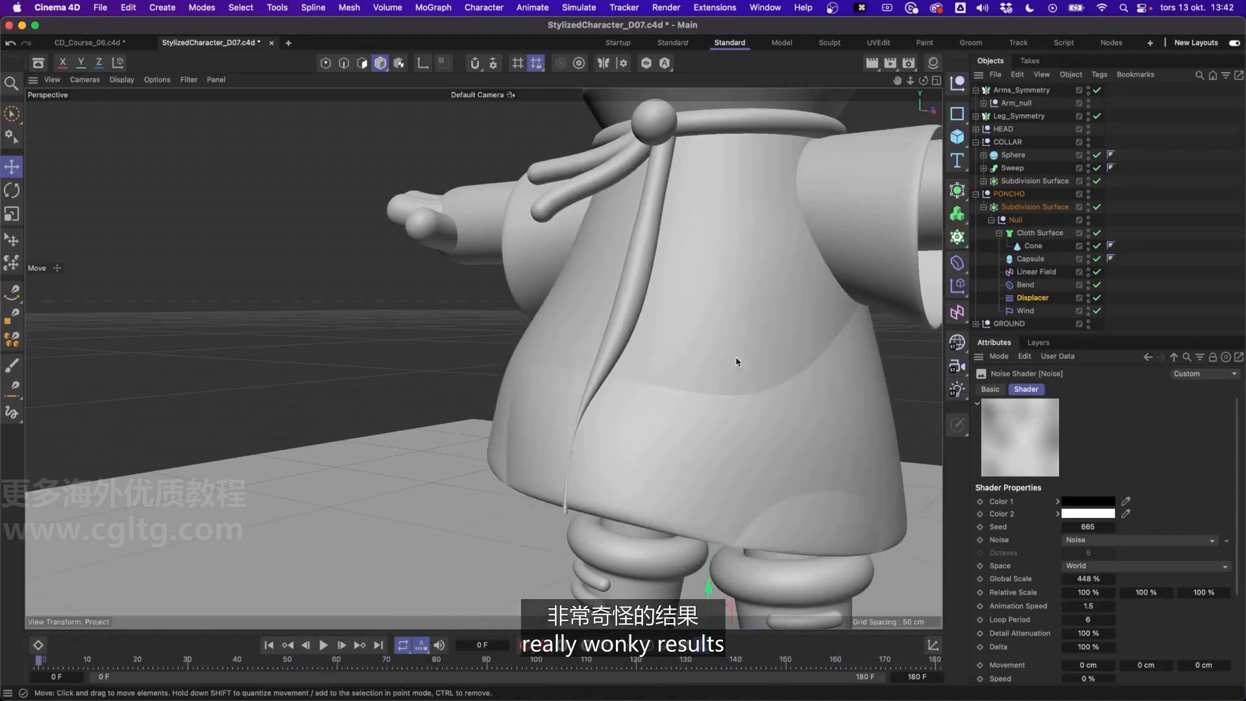
# Set the Displacer's direction to Spherical and inspect the capsule along the front of the poncho
pyautogui.click(1037, 298)
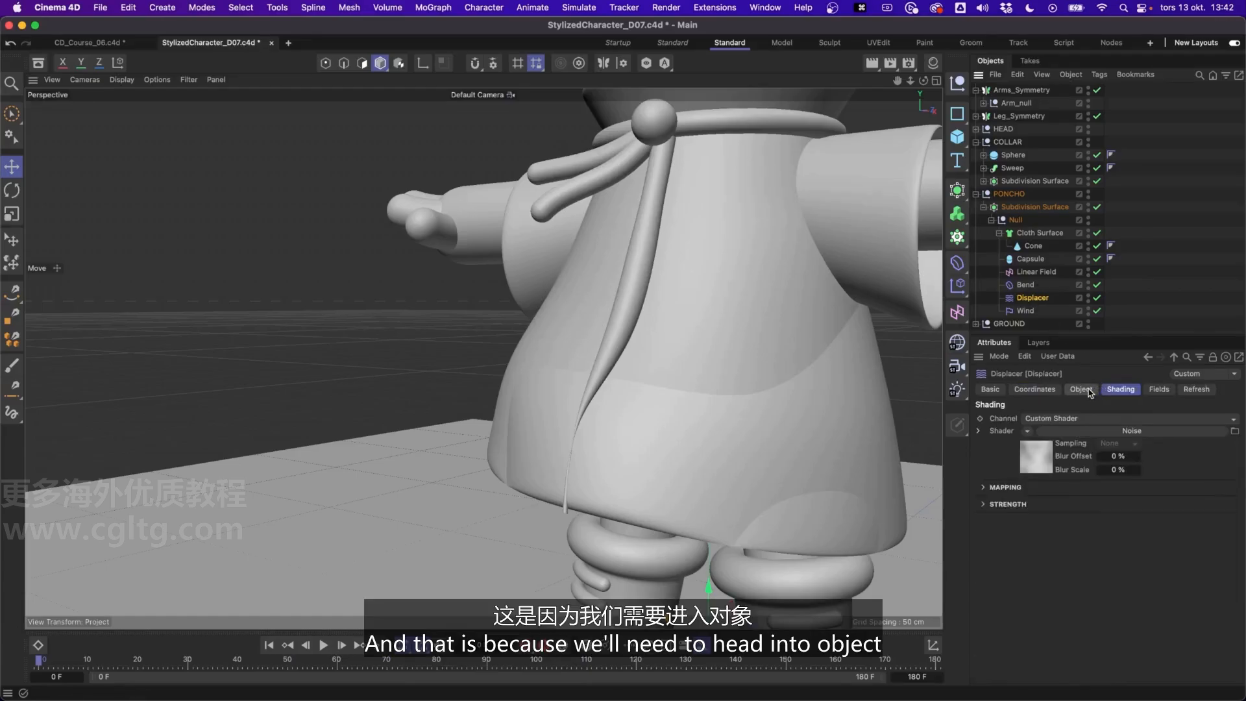
pyautogui.click(1082, 389)
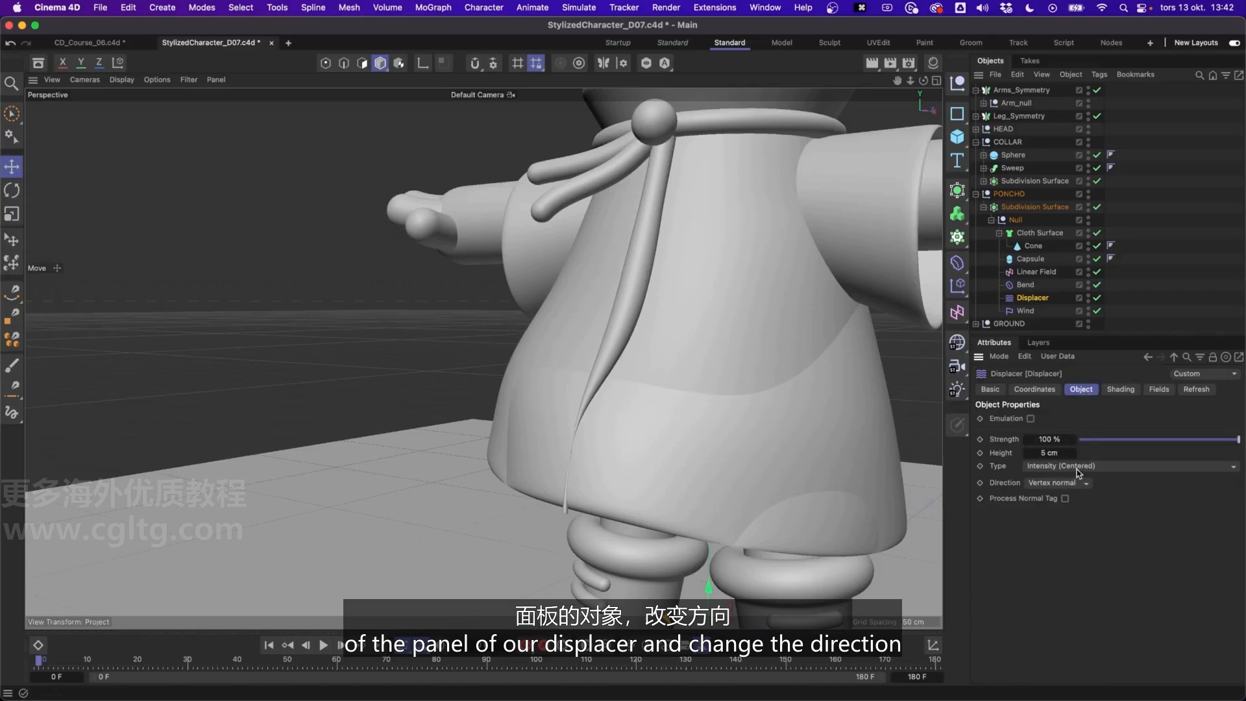
pyautogui.click(1070, 487)
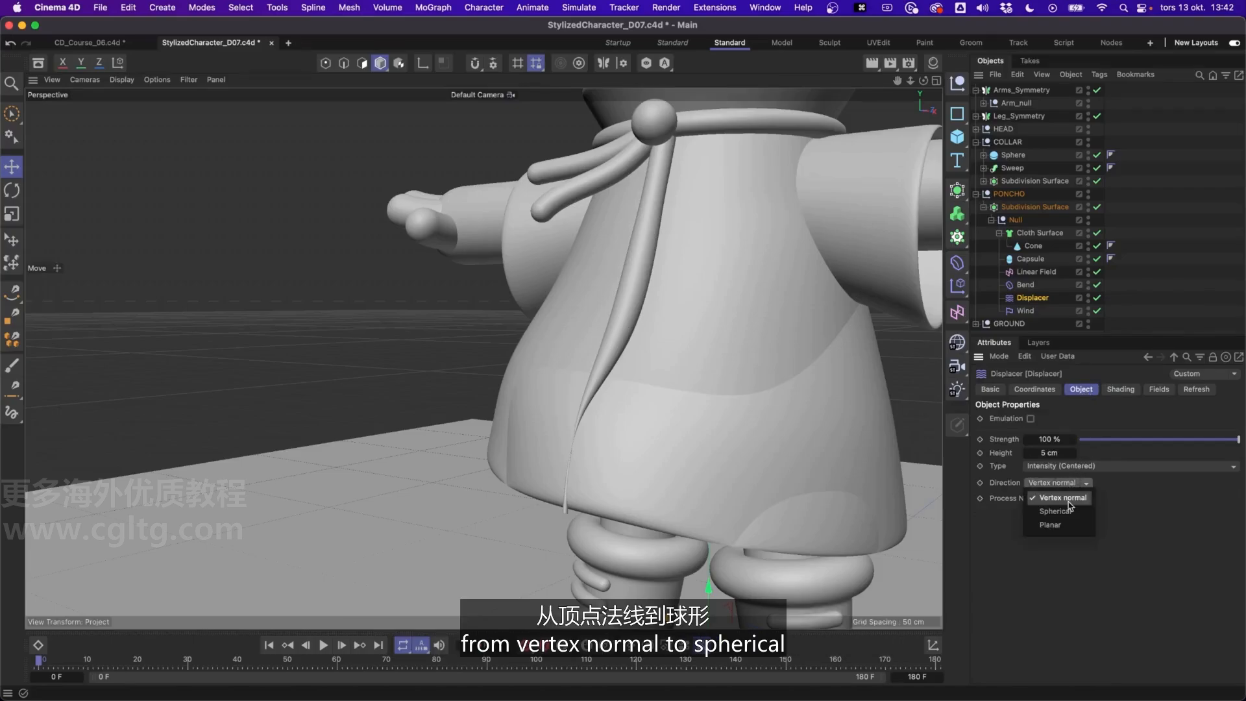
pyautogui.click(1072, 511)
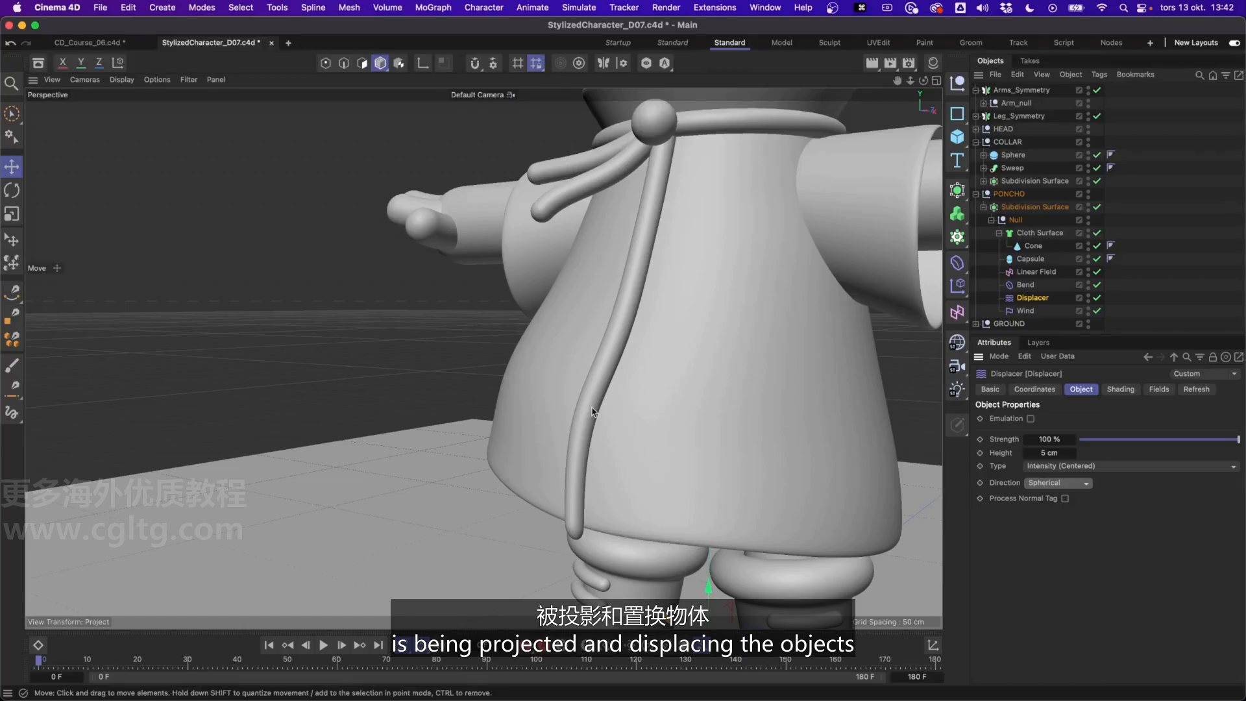
pyautogui.keyDown('alt'); pyautogui.moveTo(626, 411); pyautogui.dragTo(615, 379, button='middle'); pyautogui.keyUp('alt')
pyautogui.keyDown('alt'); pyautogui.moveTo(615, 378); pyautogui.dragTo(715, 390); pyautogui.keyUp('alt')
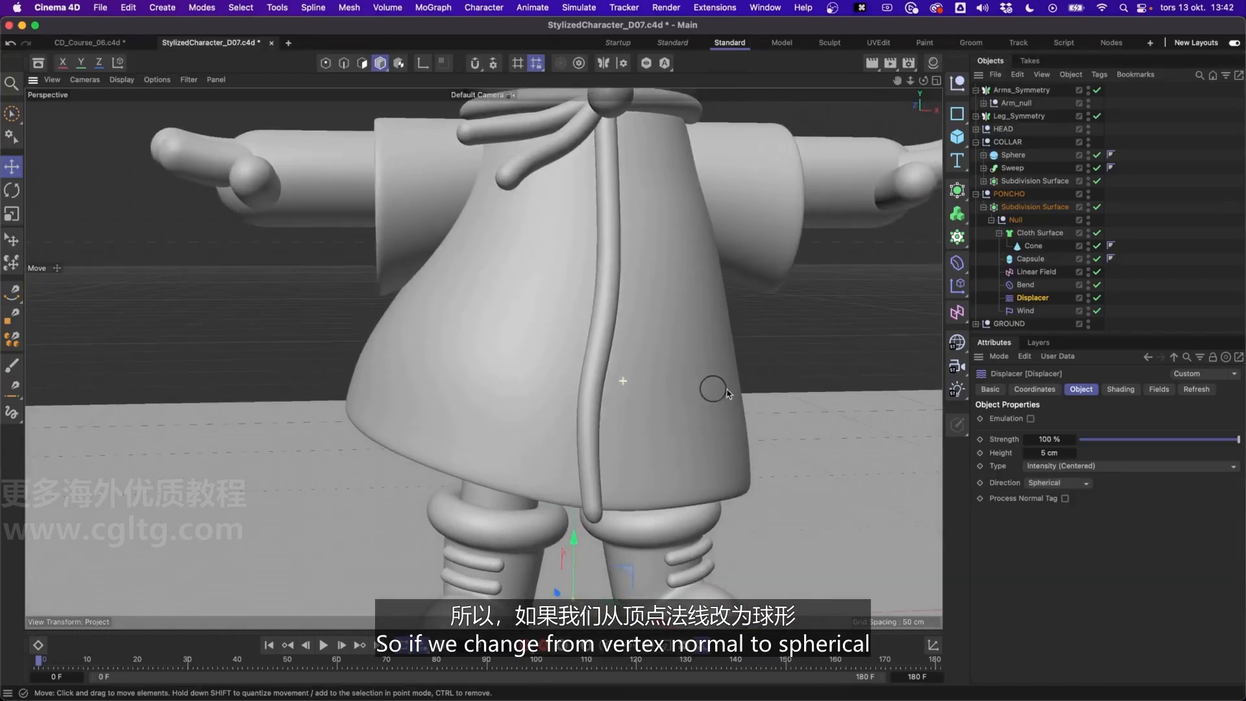
pyautogui.click(1068, 483)
pyautogui.click(1059, 504)
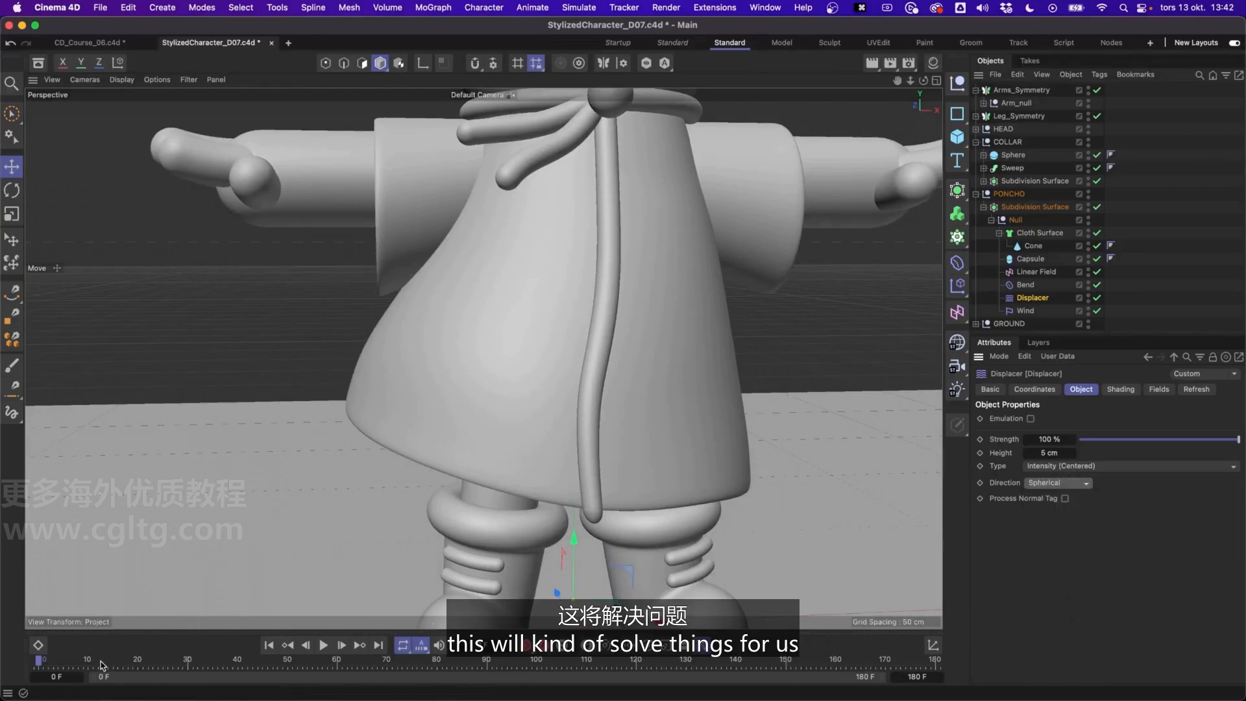
# Play the animation to check how the zipper and poncho are displaced together, and return to the first frame
pyautogui.moveTo(102, 665); pyautogui.dragTo(885, 696)
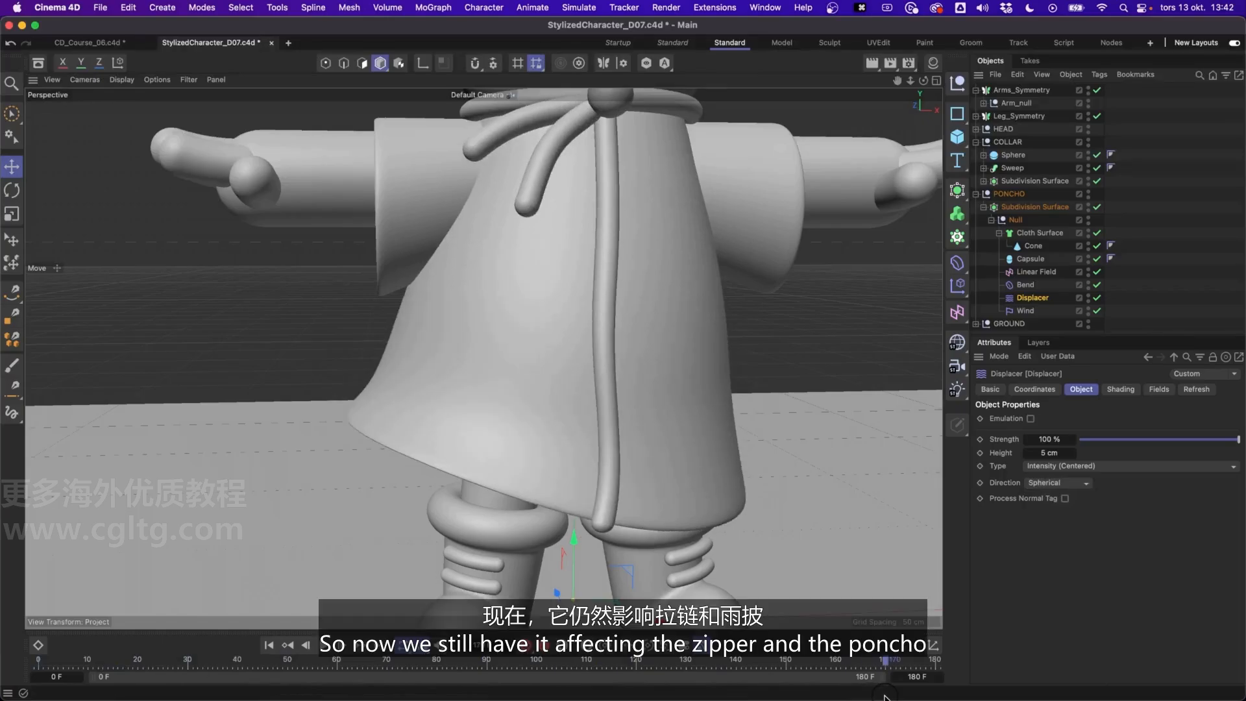
pyautogui.press('space')
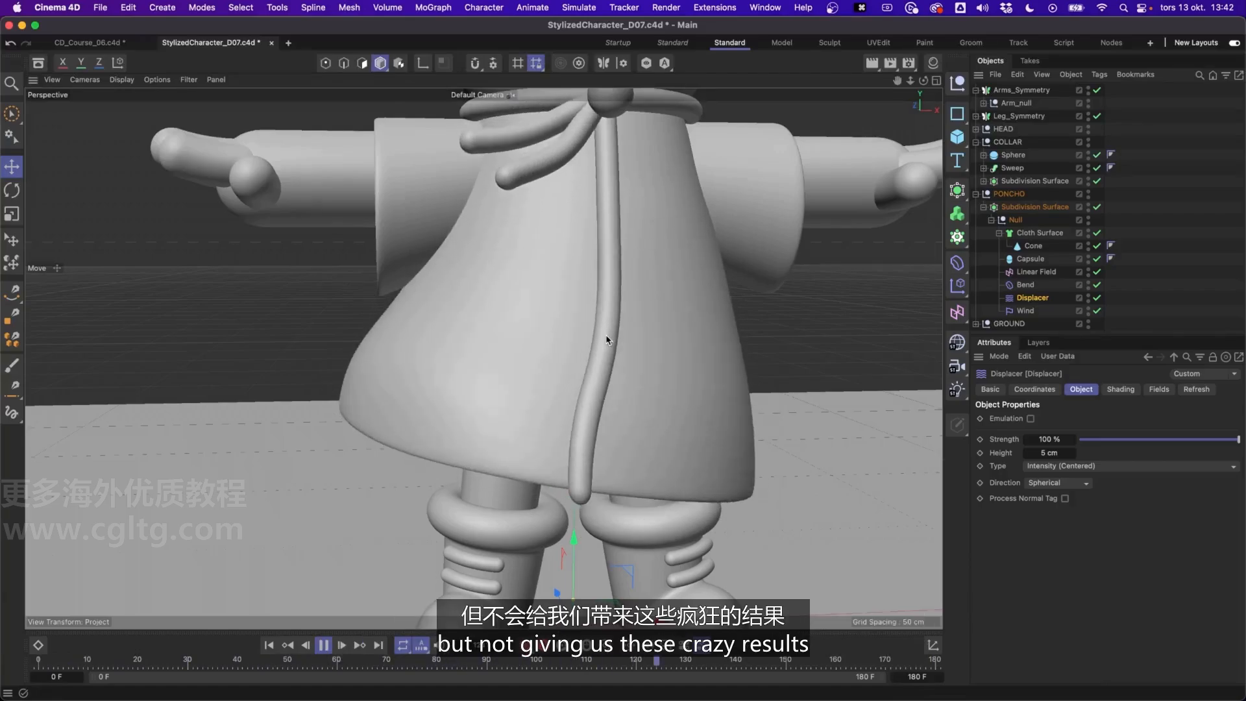
pyautogui.click(323, 646)
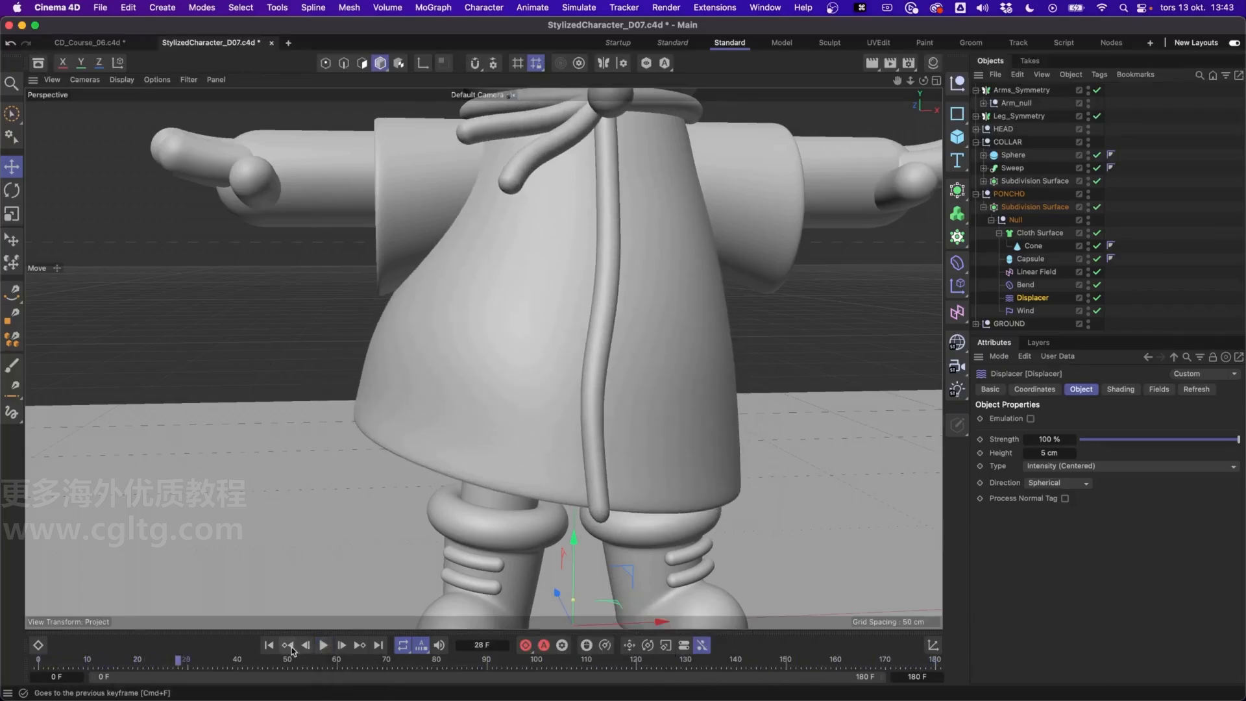
pyautogui.click(271, 649)
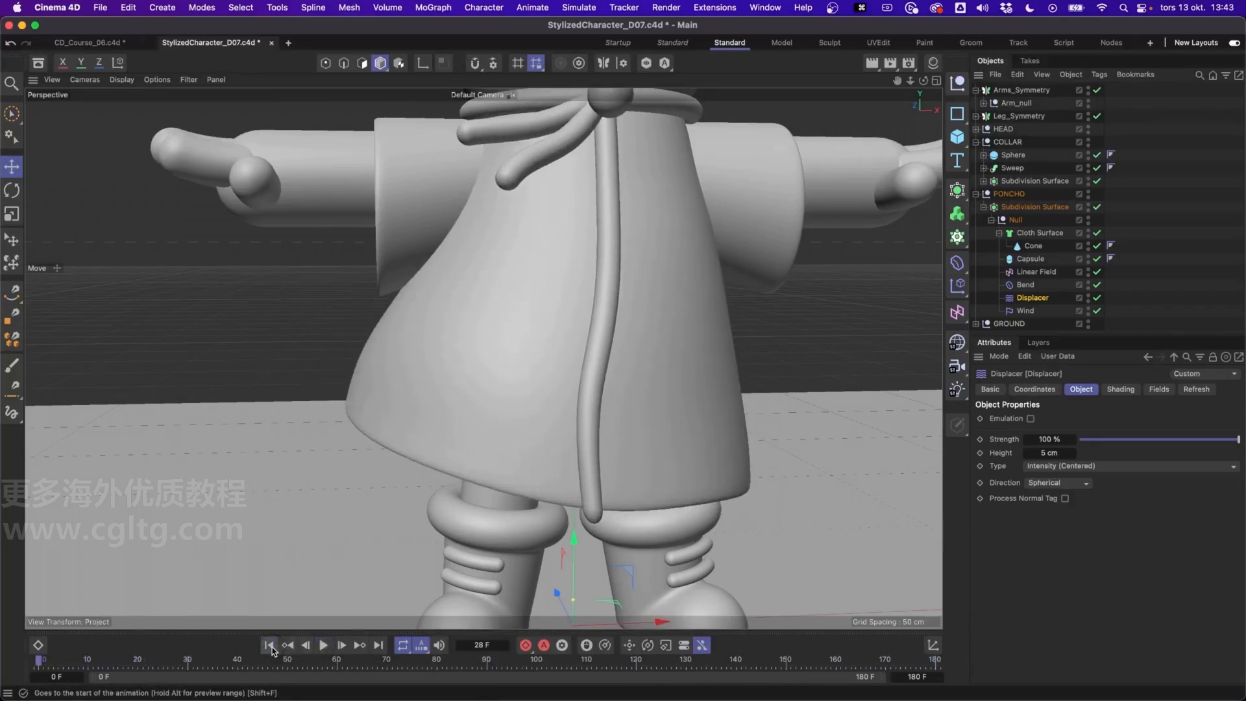
# Deselect the Displacer and preview the cloth animation with the full character in view
pyautogui.scroll(-5, 545, 332)
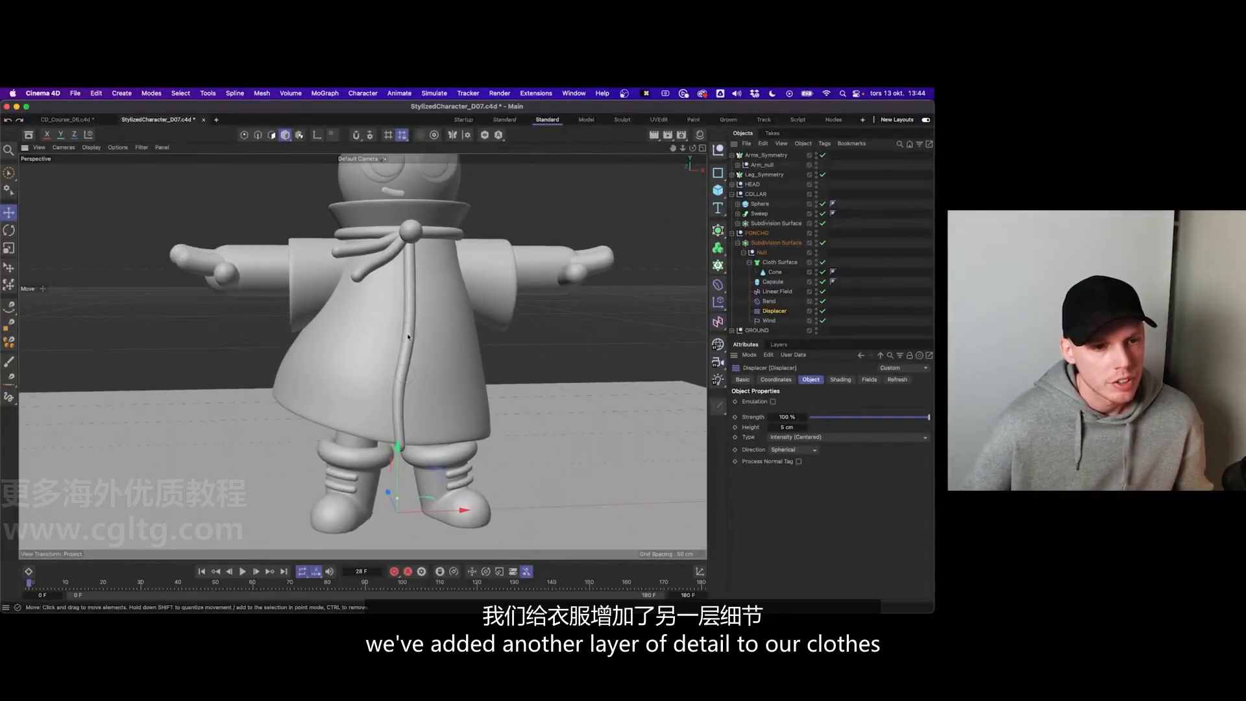
pyautogui.scroll(-3, 408, 338)
pyautogui.moveTo(423, 367)
pyautogui.keyDown('alt'); pyautogui.mouseDown()
pyautogui.moveTo(392, 368)
pyautogui.moveTo(455, 352)
pyautogui.moveTo(399, 352)
pyautogui.moveTo(473, 362)
pyautogui.moveTo(407, 350)
pyautogui.mouseUp(); pyautogui.keyUp('alt')
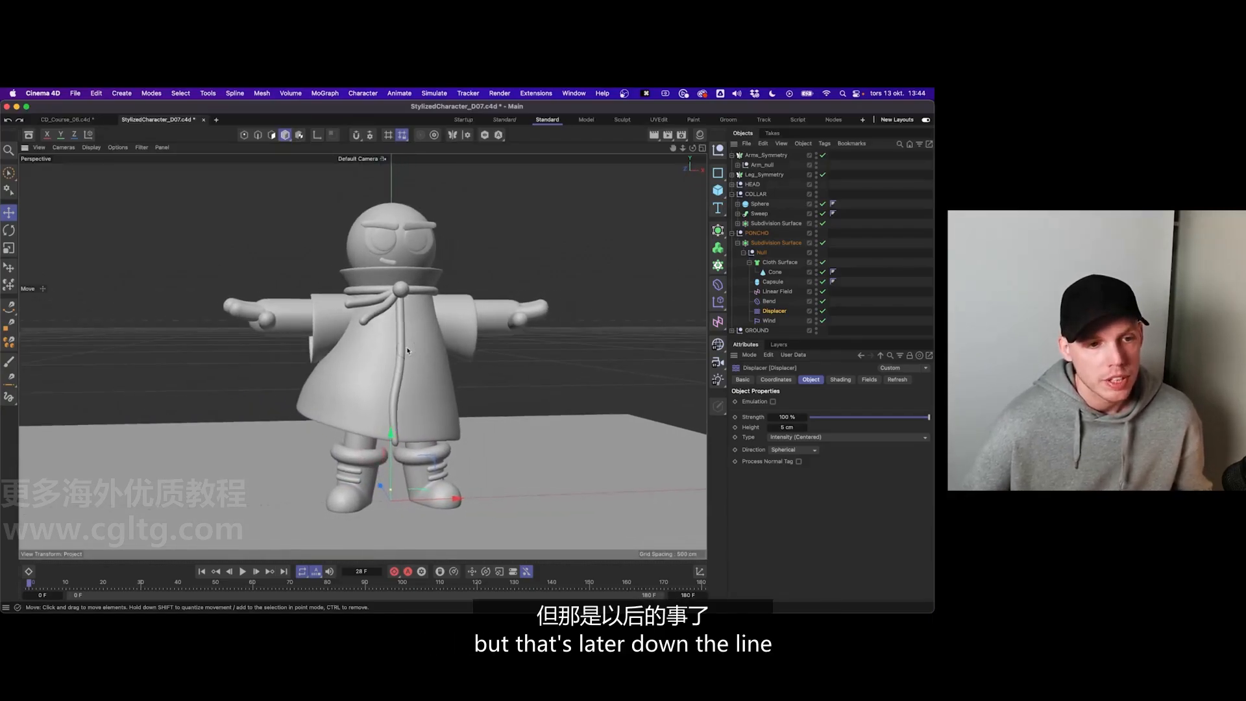
pyautogui.click(916, 304)
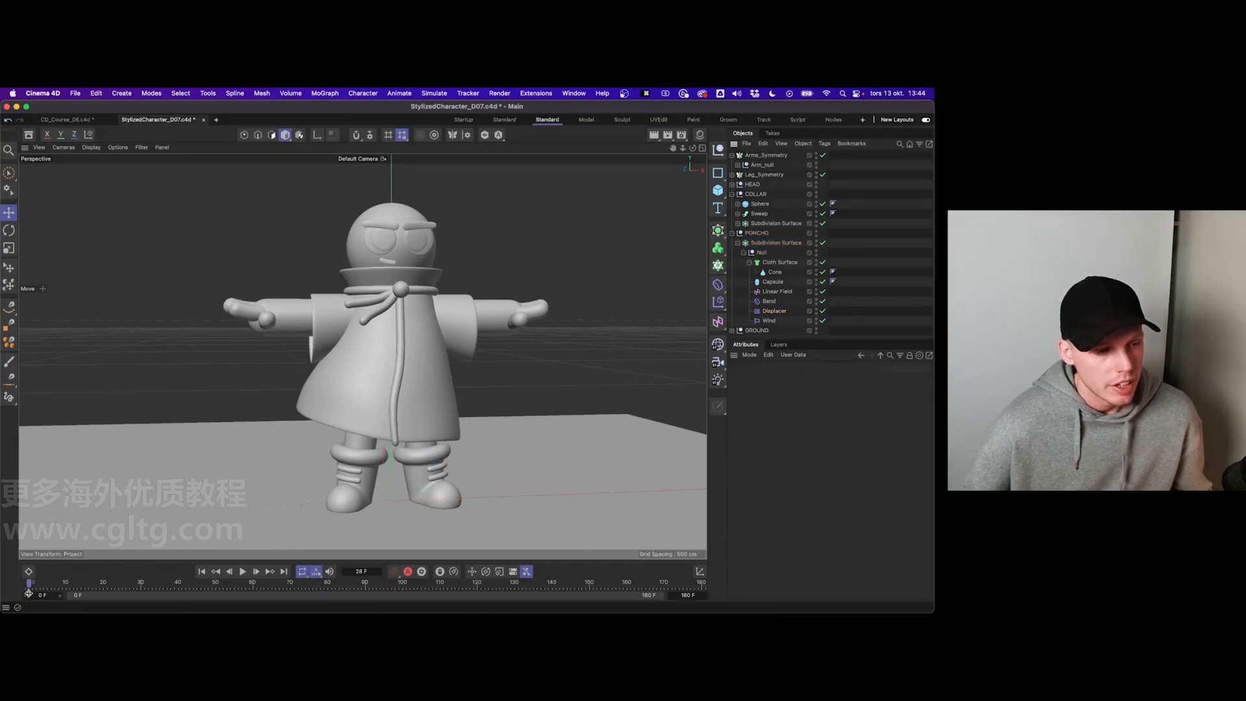
pyautogui.moveTo(29, 584); pyautogui.dragTo(81, 585)
pyautogui.moveTo(226, 593); pyautogui.dragTo(300, 595)
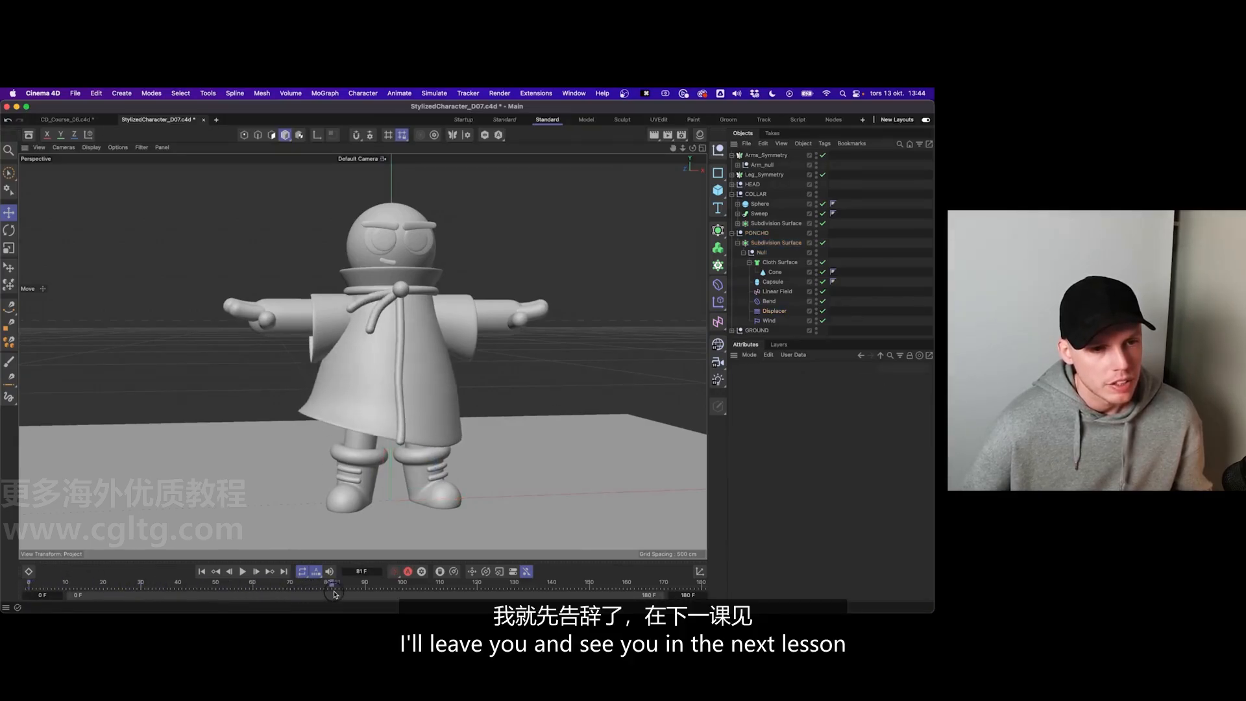